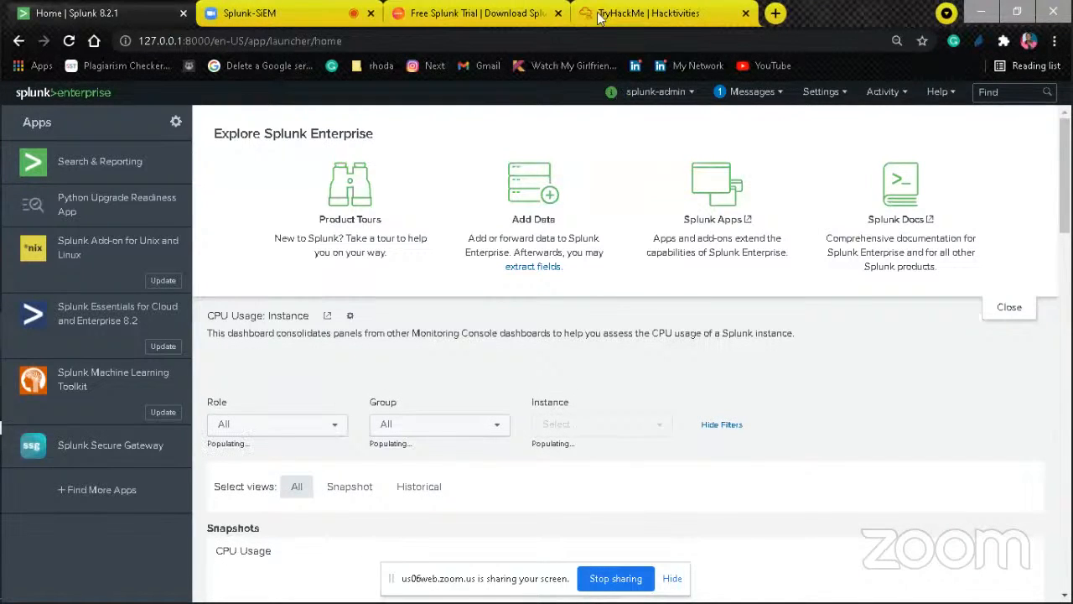
Step: Switch to the Splunk Enterprise 8.2.1 free trial page and look over its download registration form
left_click(391, 42)
left_click(390, 42)
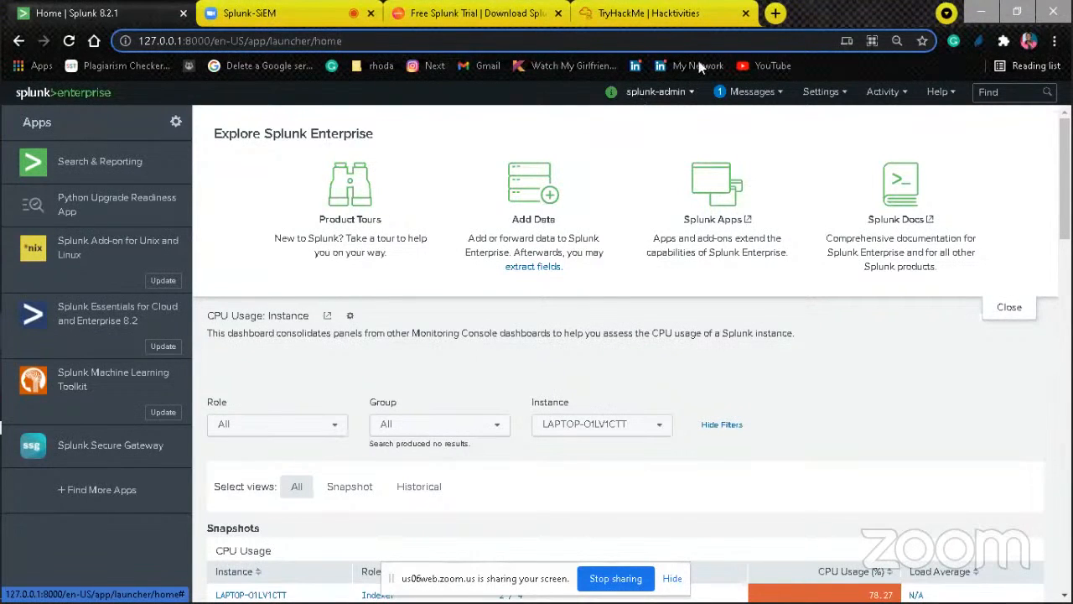
left_click(450, 10)
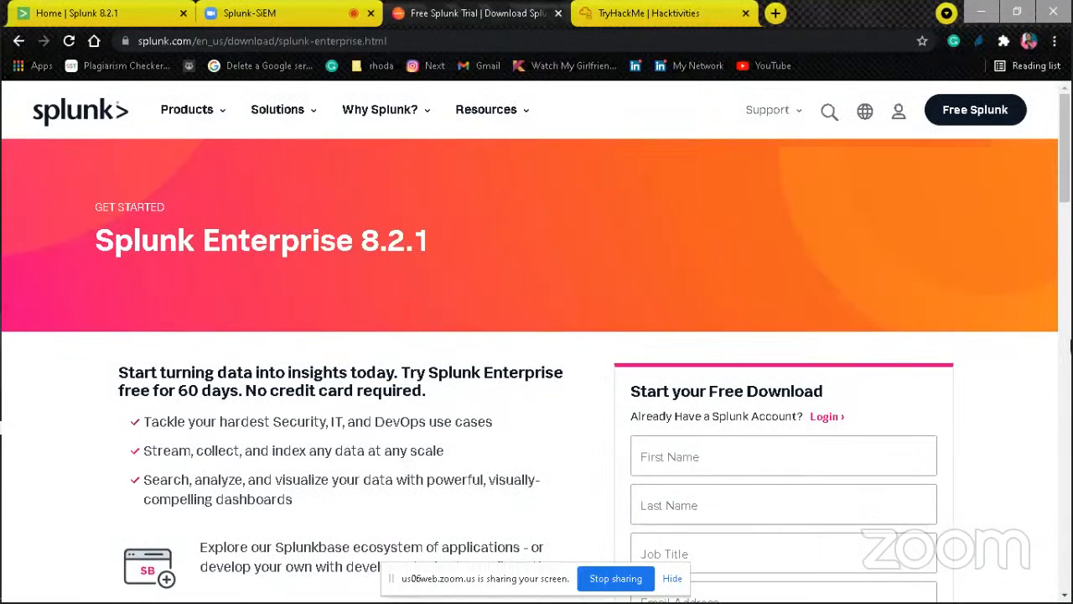
left_click(1069, 281)
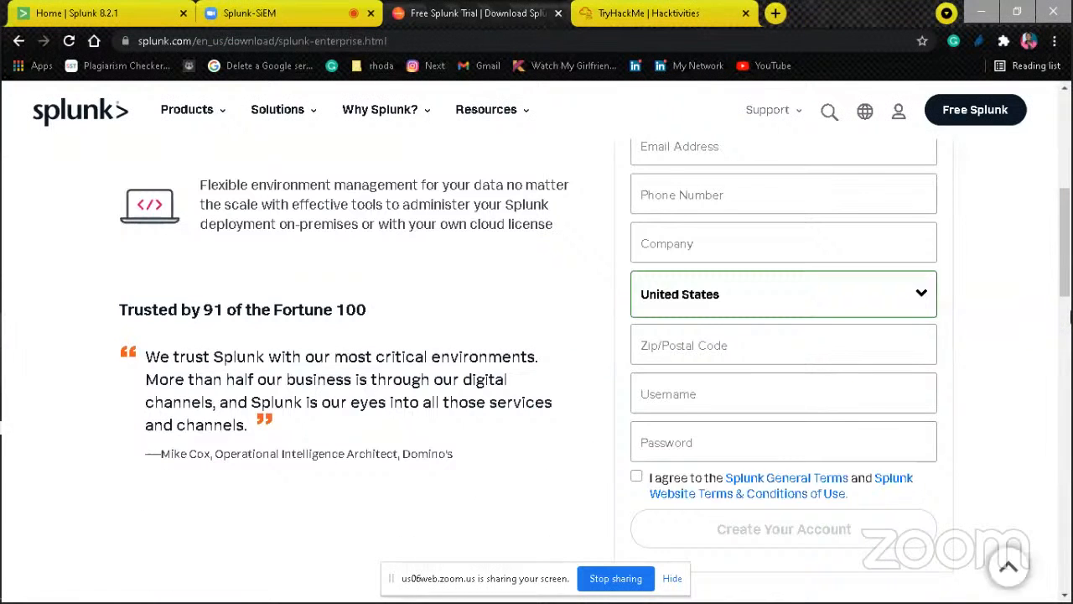
left_click(1069, 149)
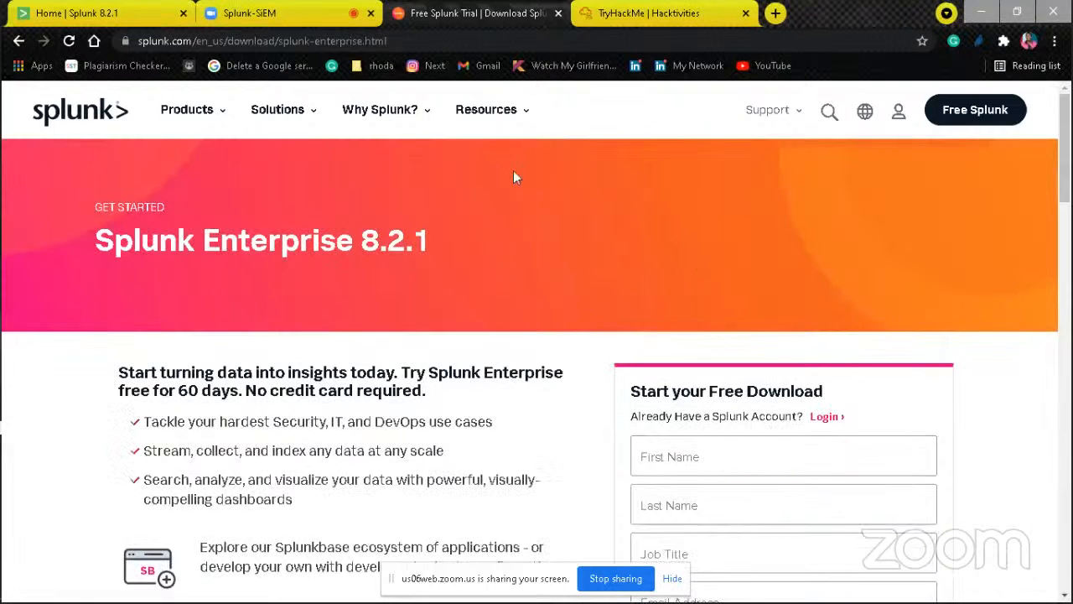
left_click(1069, 351)
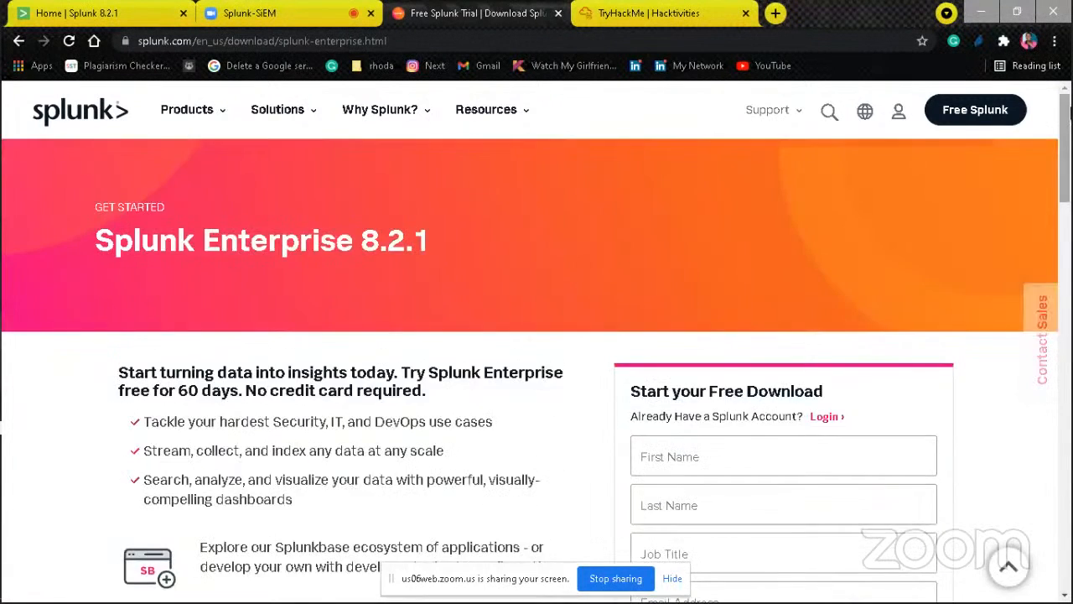
left_click(1064, 110)
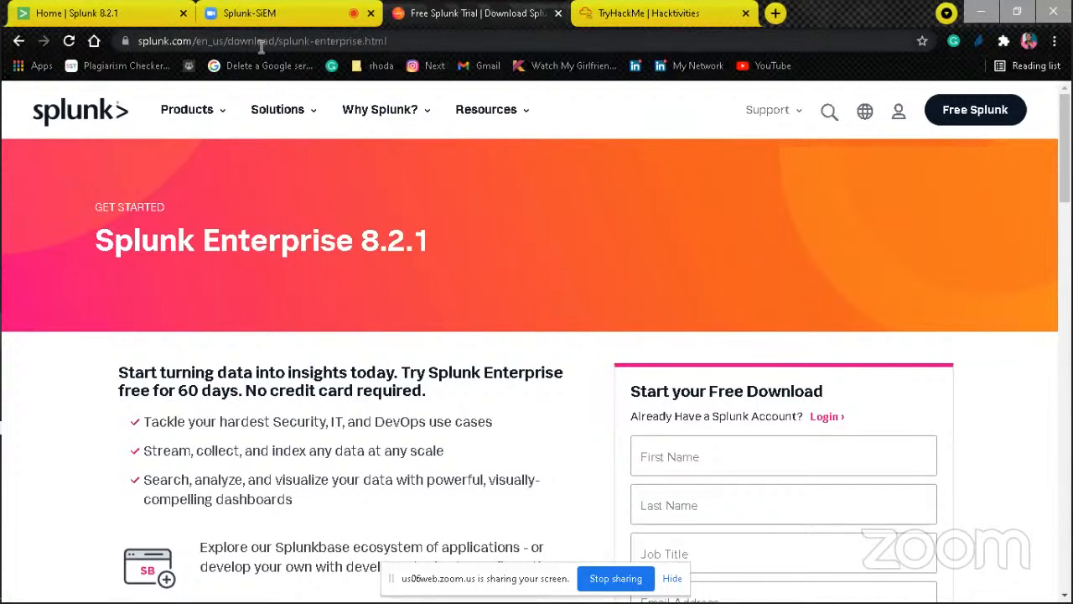
Step: Return to the local Splunk home page, browse for more apps, and filter the catalogue to the Add-on app type
left_click(141, 13)
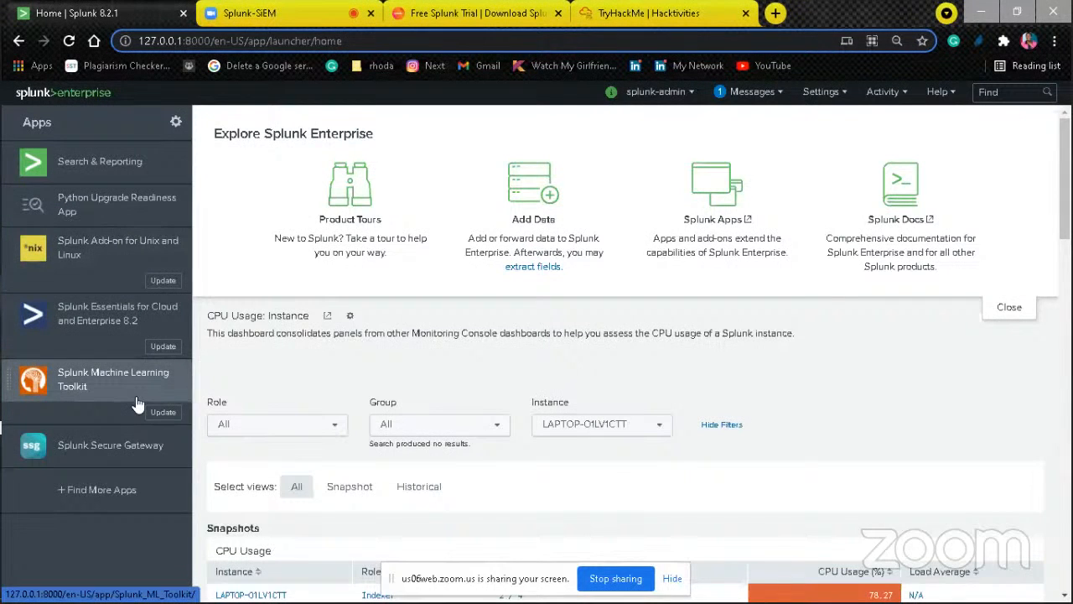
left_click(120, 488)
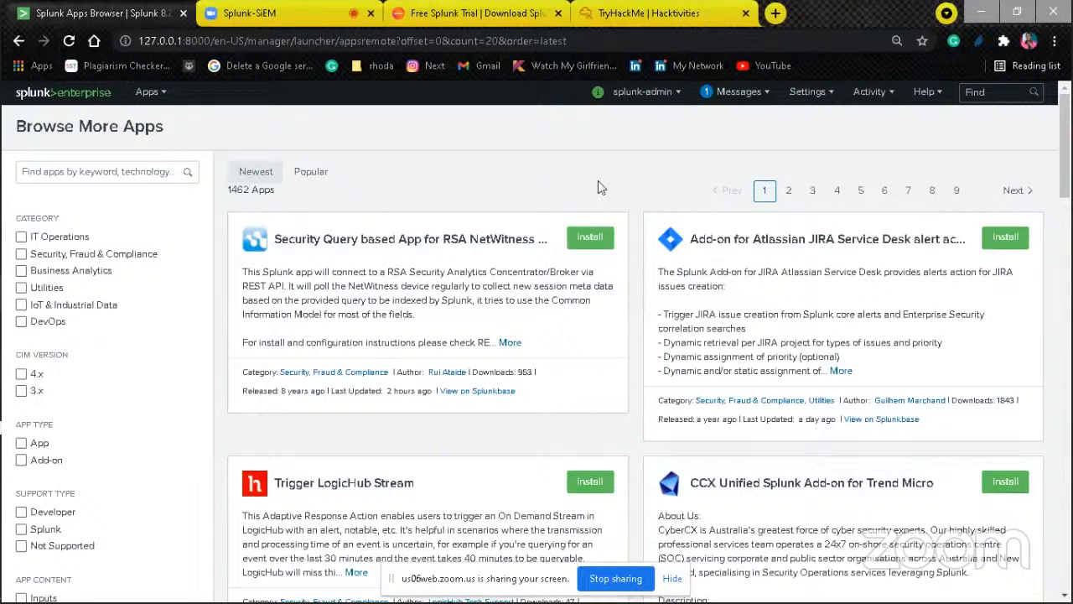
left_click(1065, 596)
left_click(1065, 595)
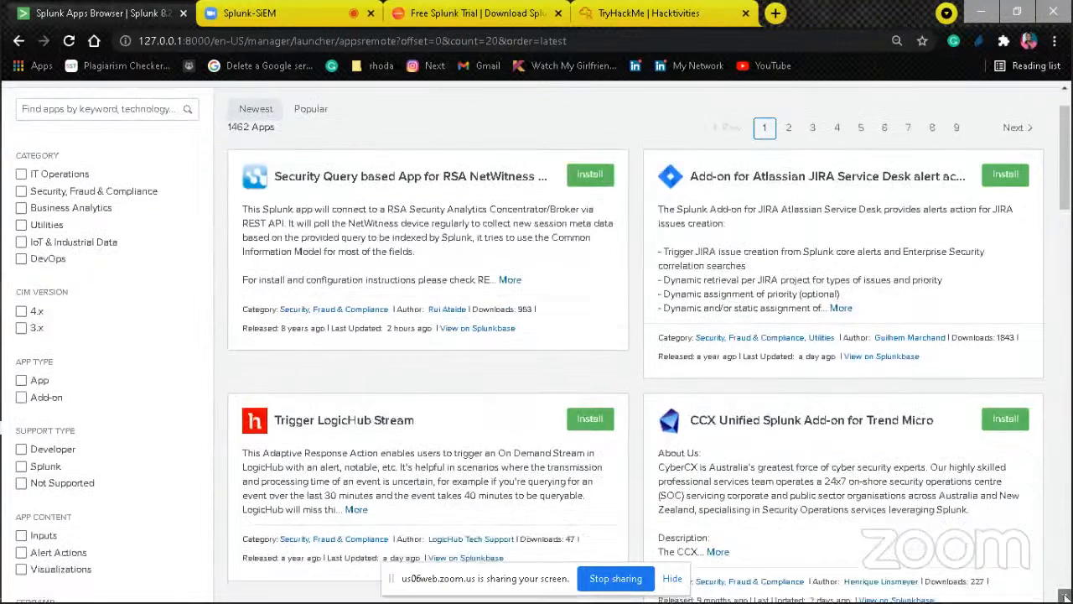
left_click(1064, 596)
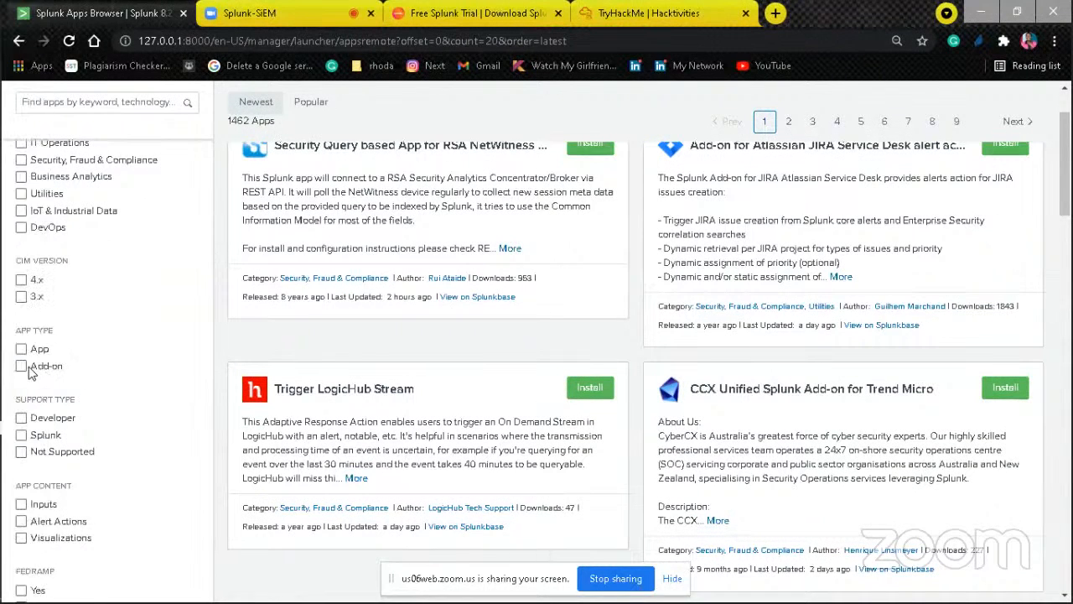
left_click(21, 369)
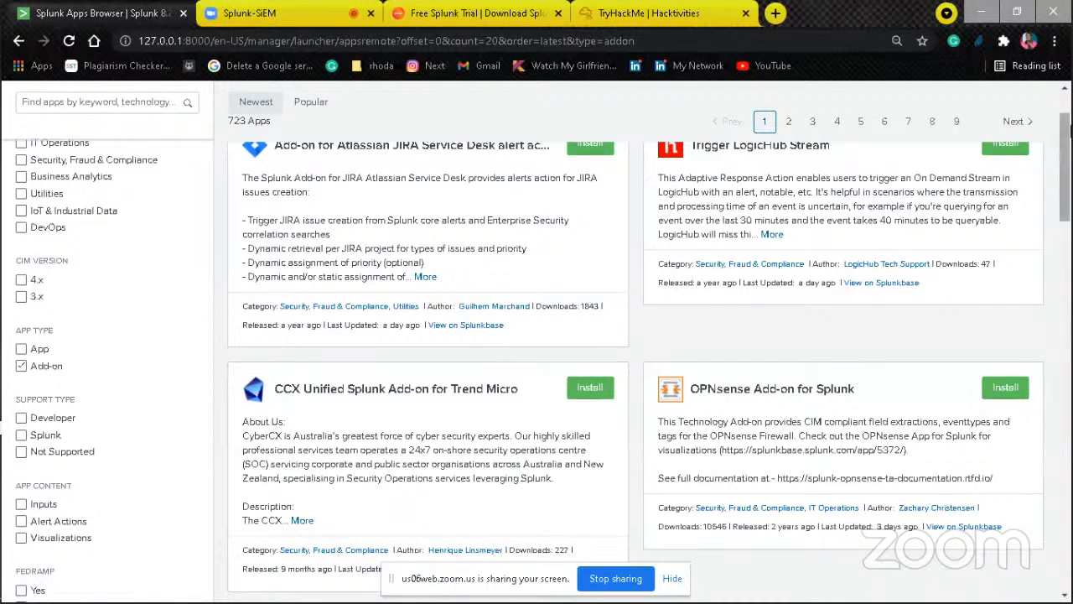
Step: Search the filtered add-on catalogue for "Linux"
left_click_drag(1069, 122, 1065, 97)
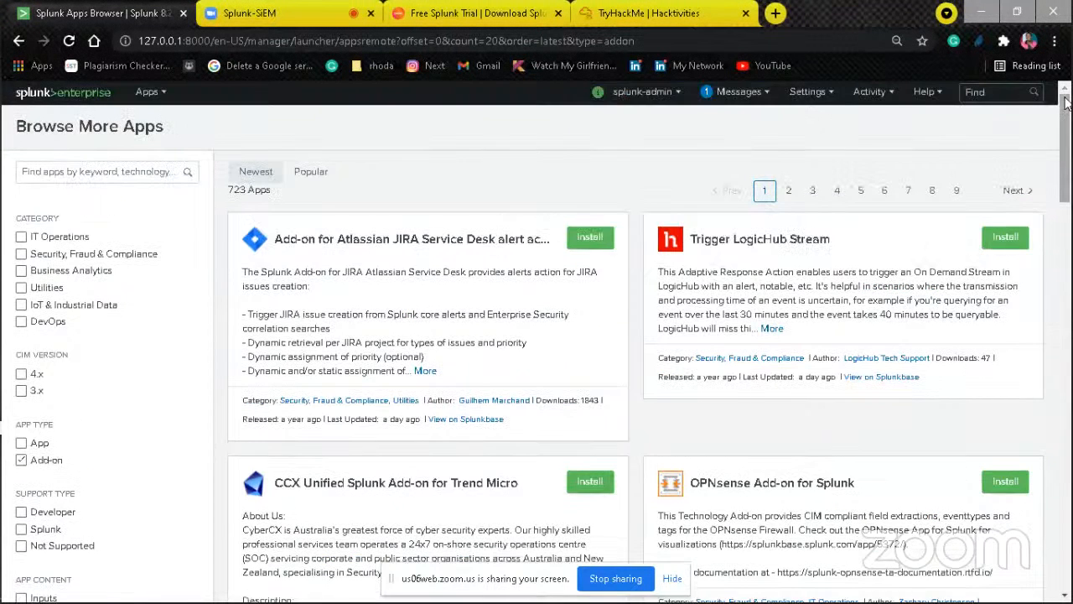
left_click(170, 167)
type("Linu")
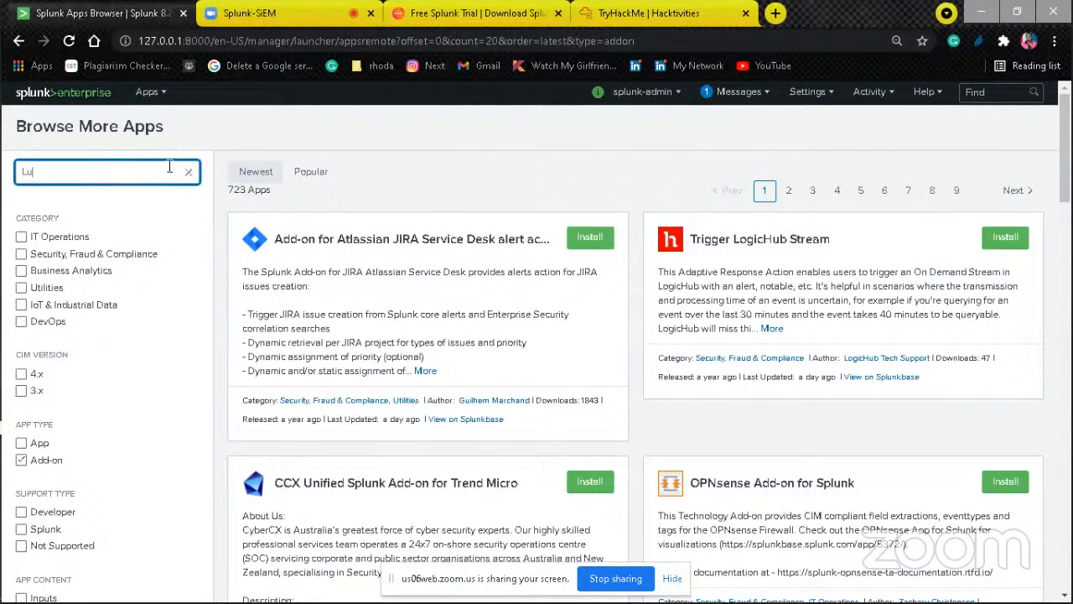
type("x")
key("Return")
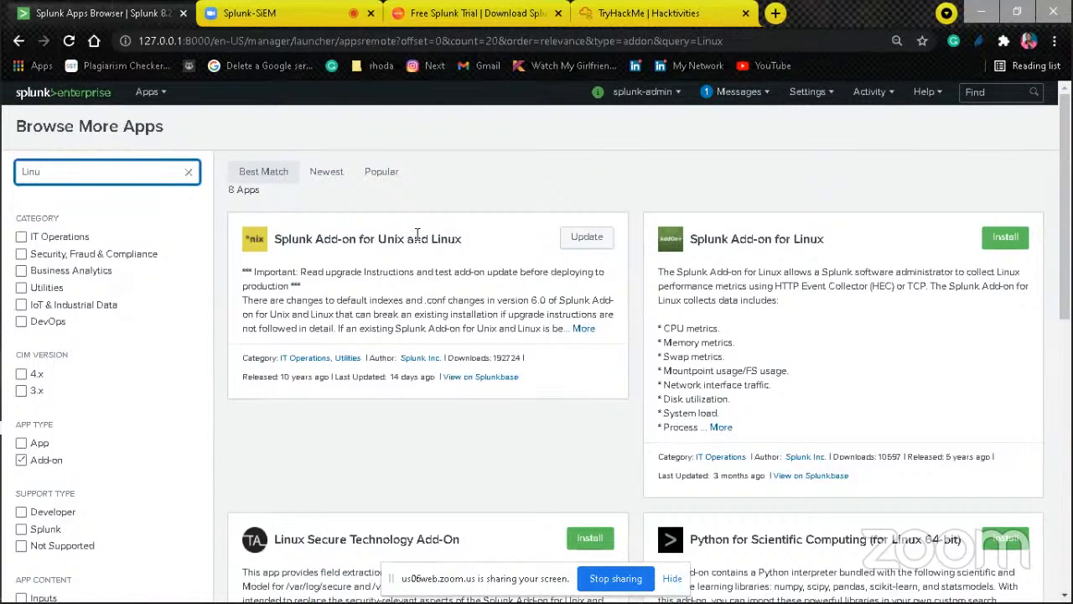
Step: Replace the add-on search keyword with "cisco wsa"
left_click_drag(416, 234, 386, 226)
left_click(138, 166)
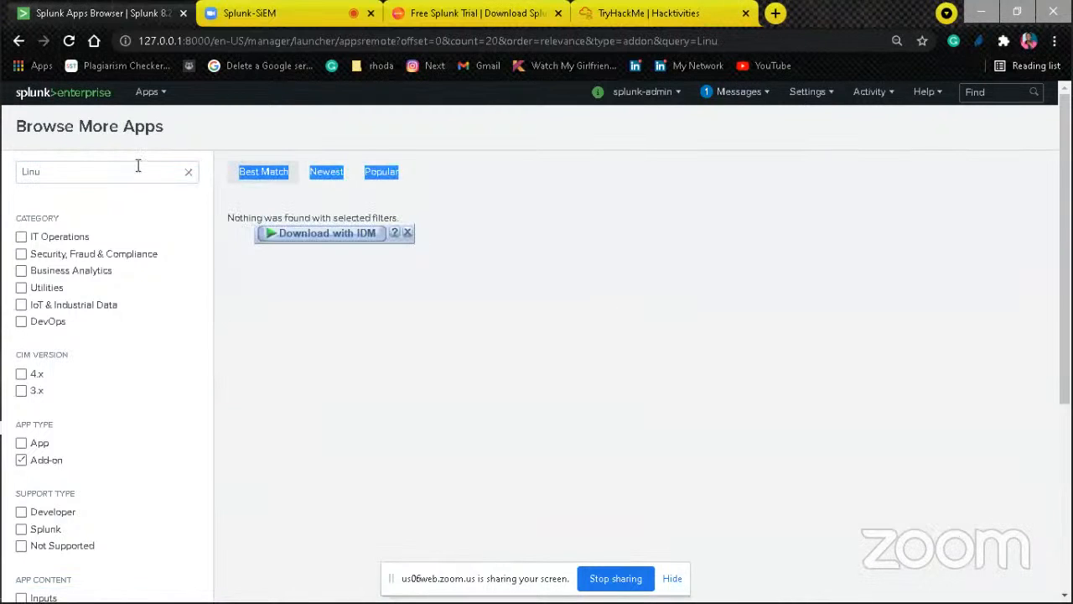
key("BackSpace")
key("BackSpace")
key("BackSpace")
key("BackSpace")
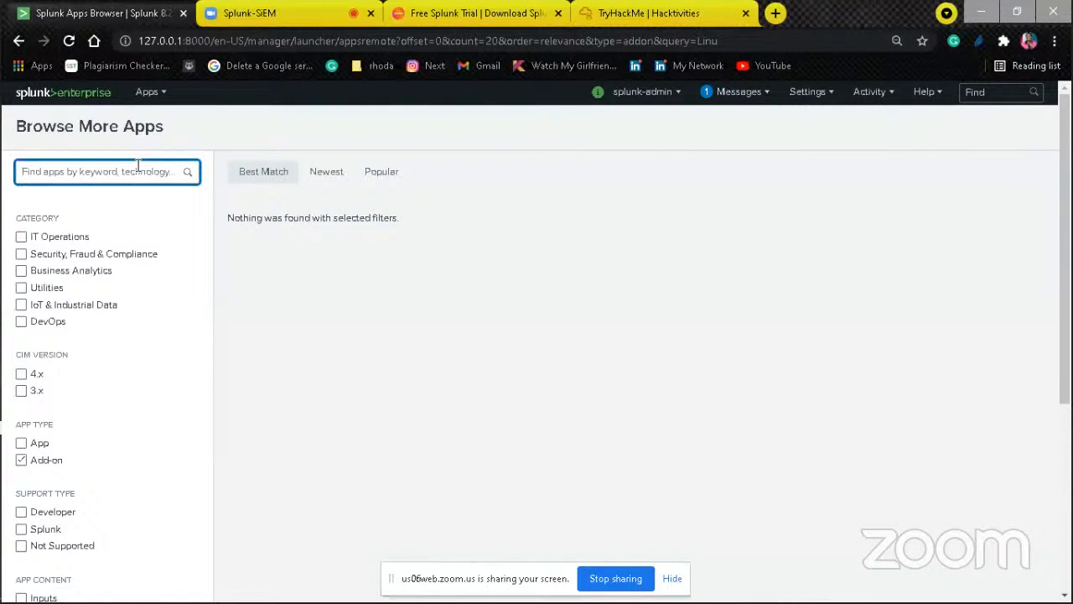
type("cis")
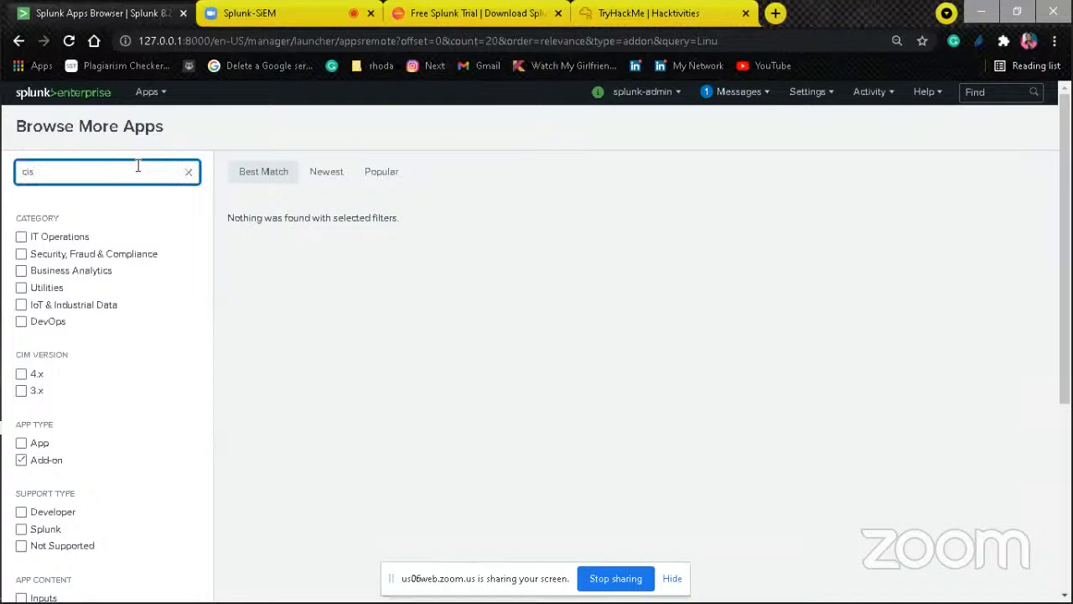
type("co wsa")
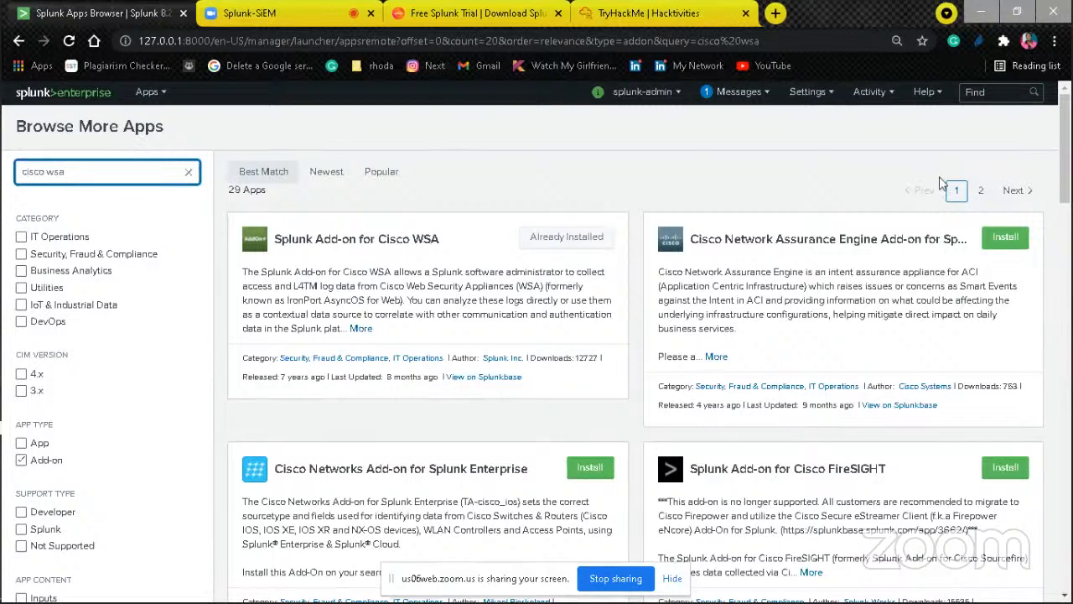
Step: Go back to the Splunk home page and examine the CPU Usage: Instance dashboard from its snapshots through the median search usage chart
left_click(82, 97)
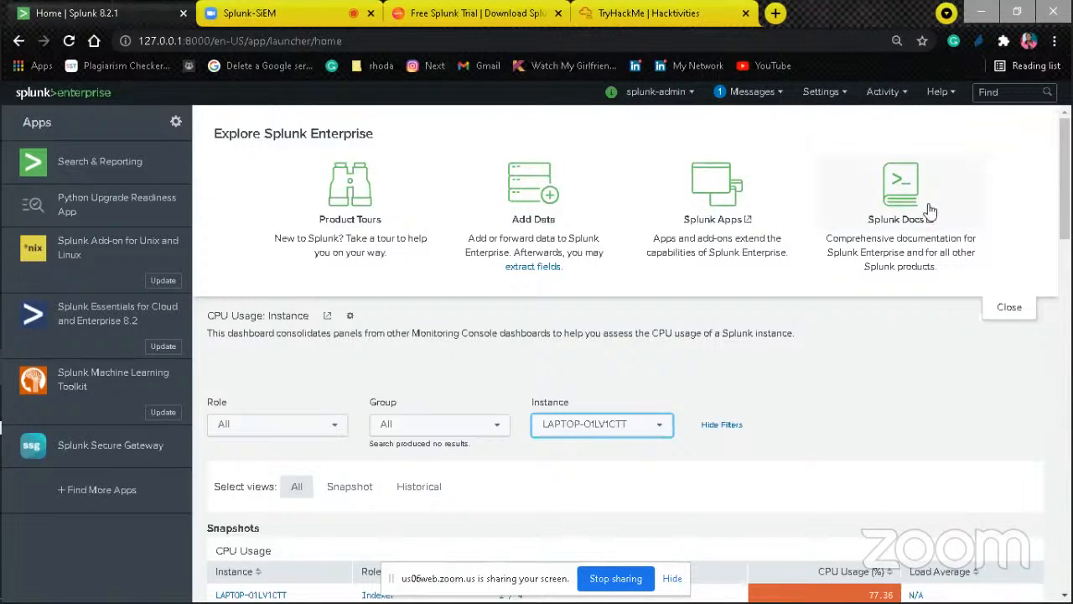
scroll(632, 354, "down", 2)
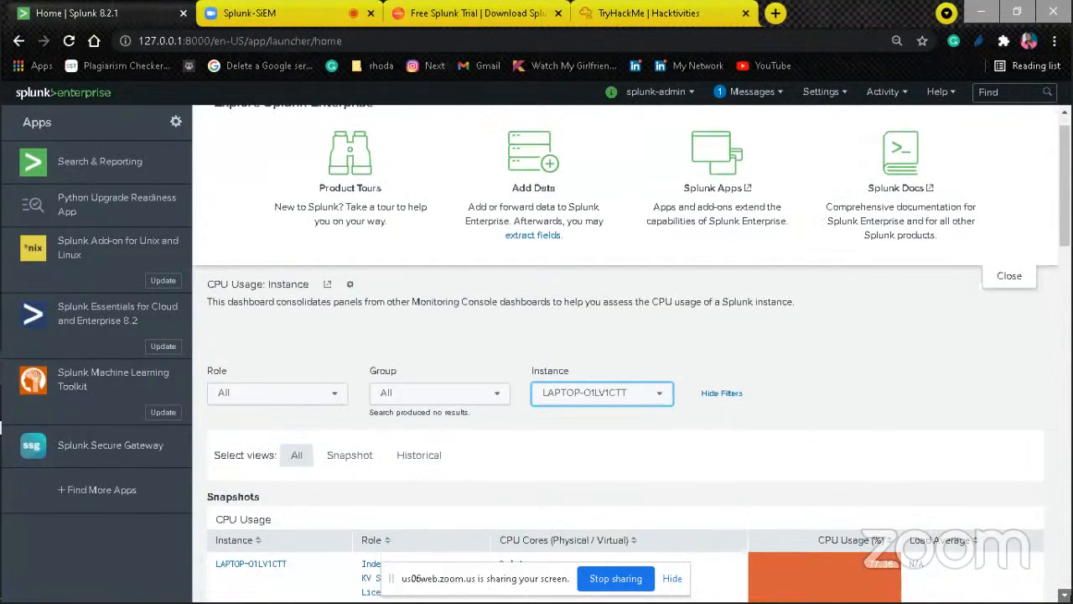
scroll(631, 349, "down", 1)
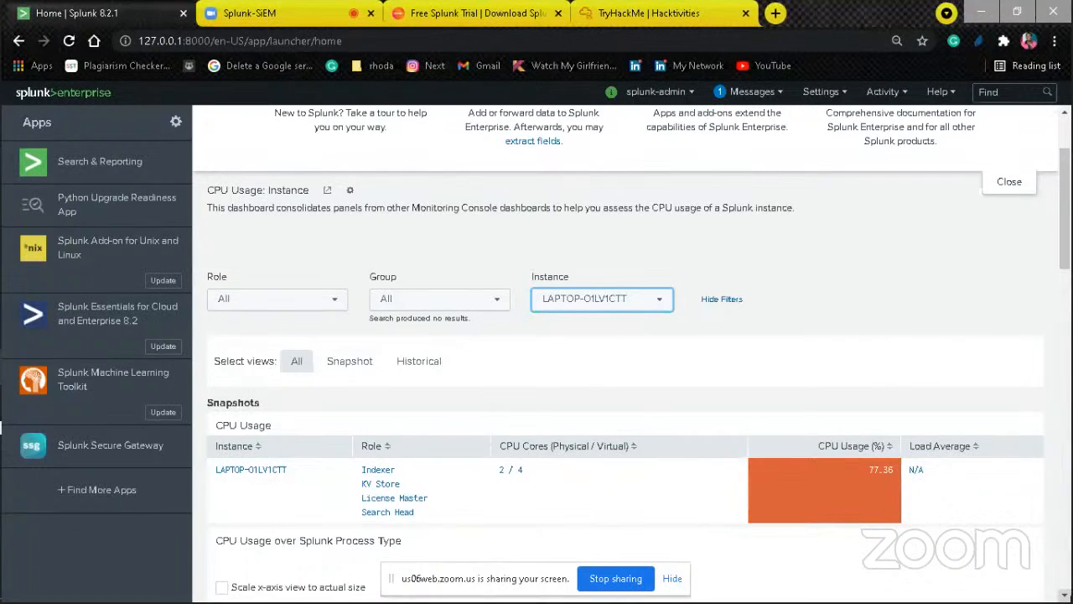
scroll(625, 356, "down", 5)
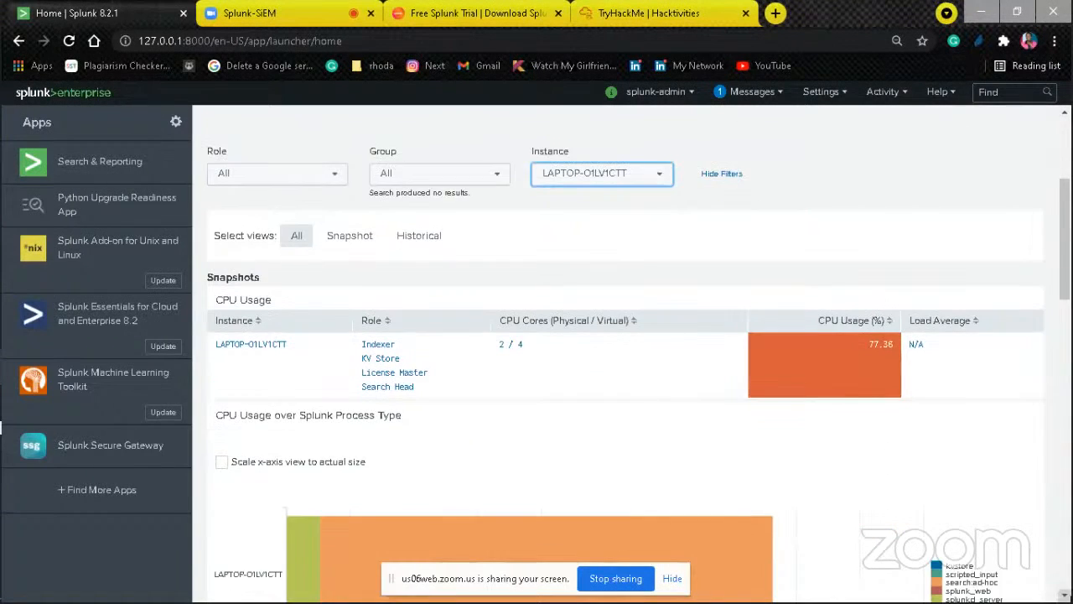
scroll(624, 352, "down", 3)
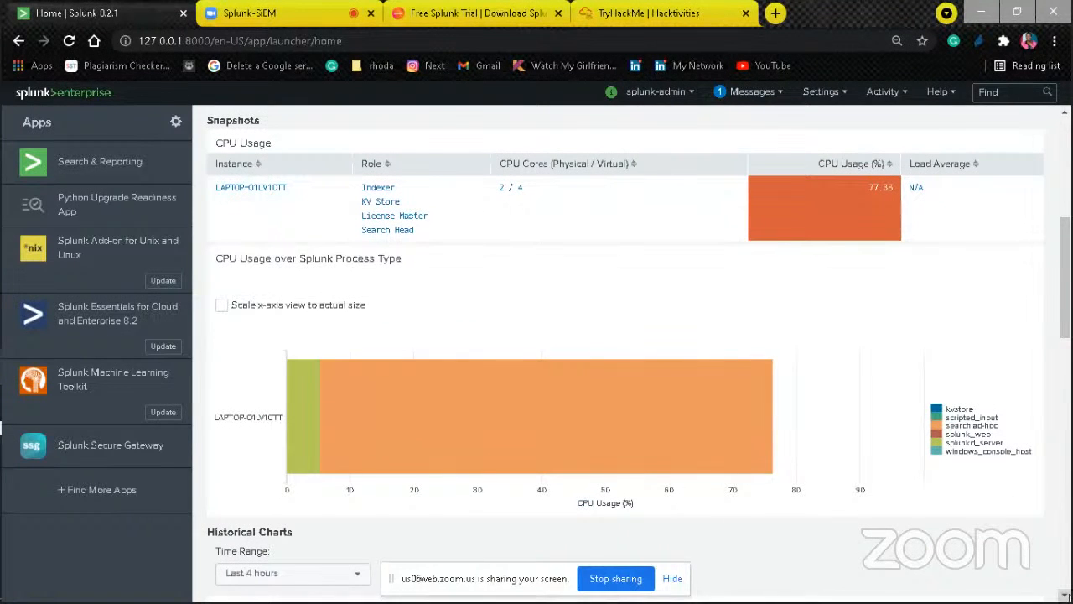
scroll(624, 352, "down", 5)
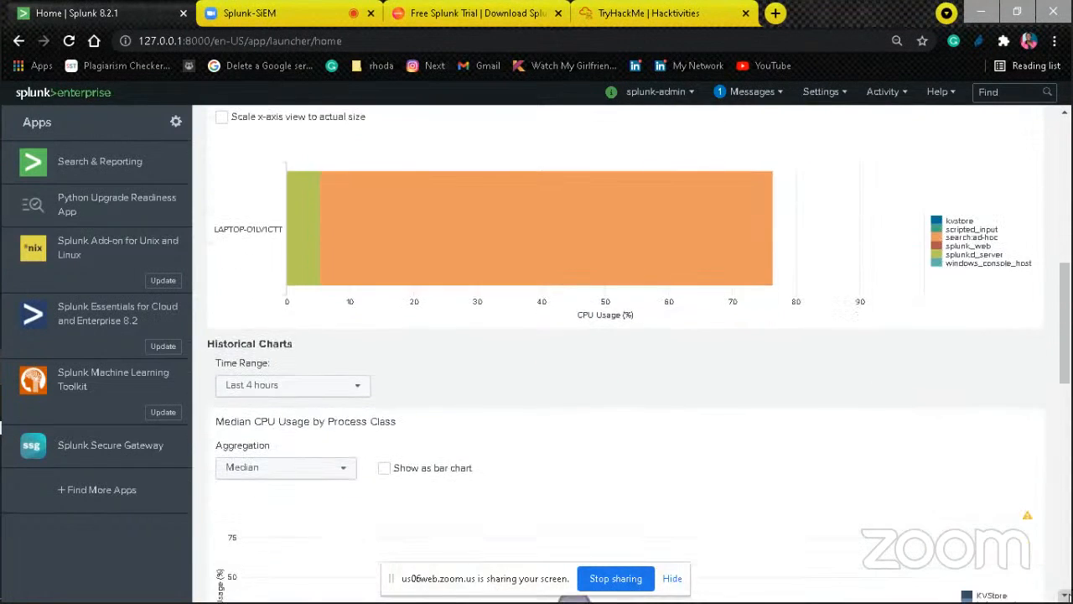
scroll(625, 352, "down", 4)
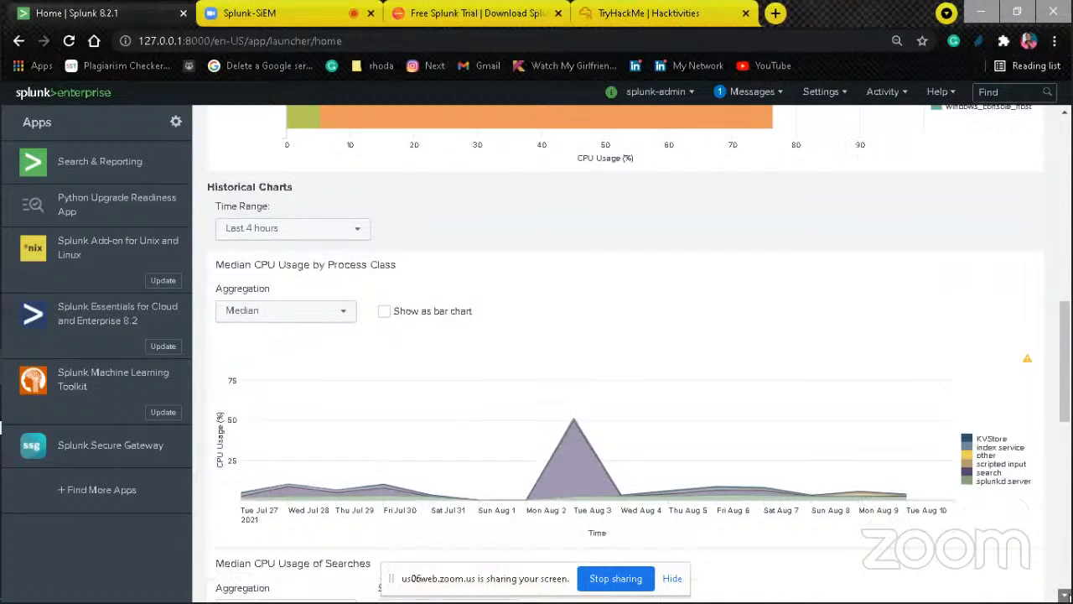
scroll(624, 352, "down", 2)
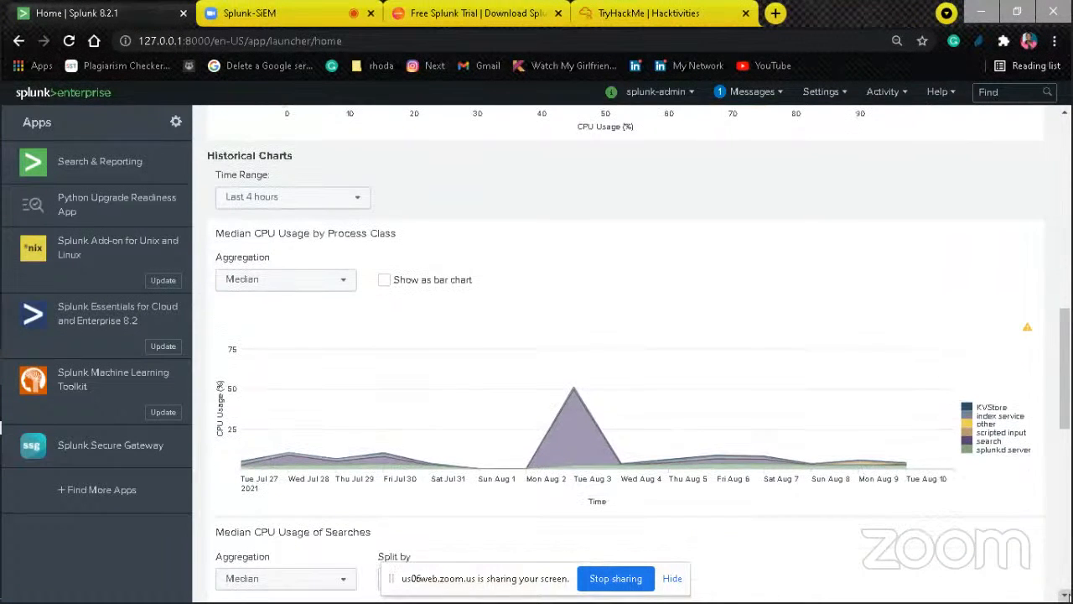
scroll(624, 352, "down", 2)
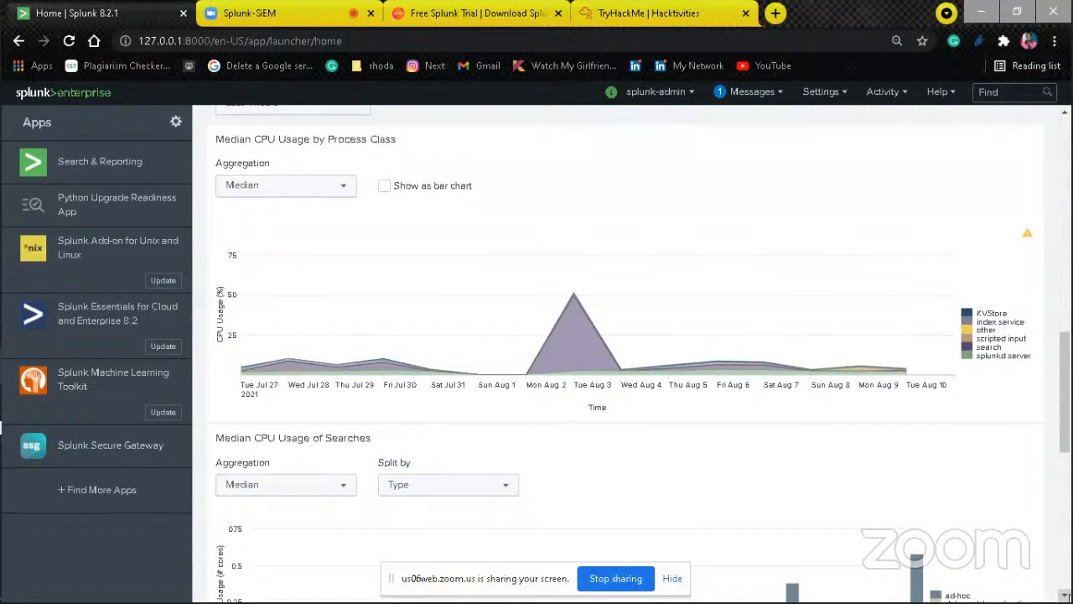
scroll(625, 352, "down", 2)
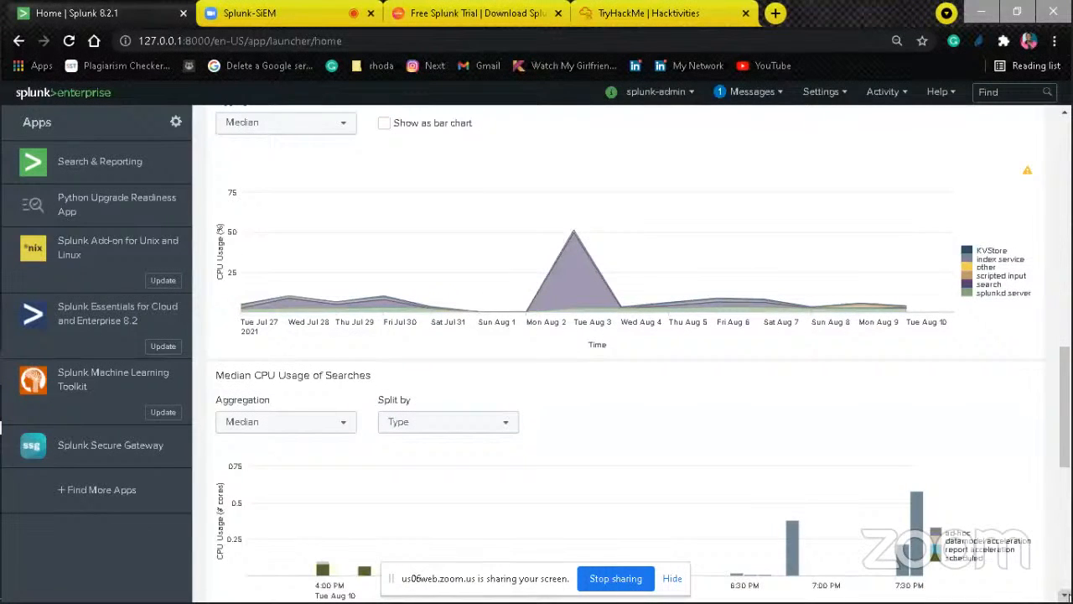
scroll(625, 352, "down", 4)
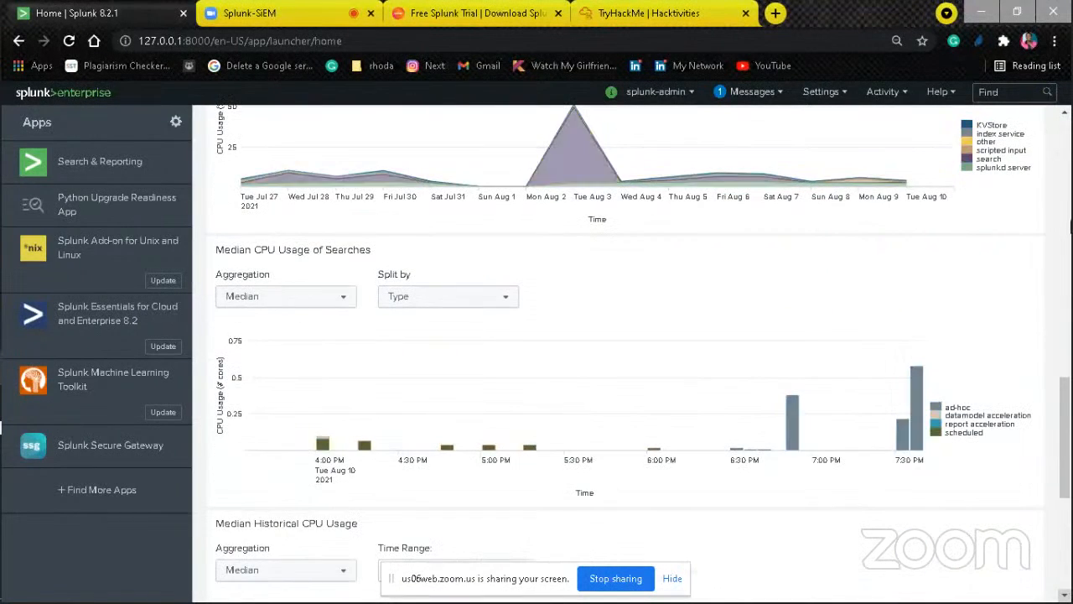
Step: Review the Median CPU Usage by Process Class chart again under Historical Charts
left_click(1063, 115)
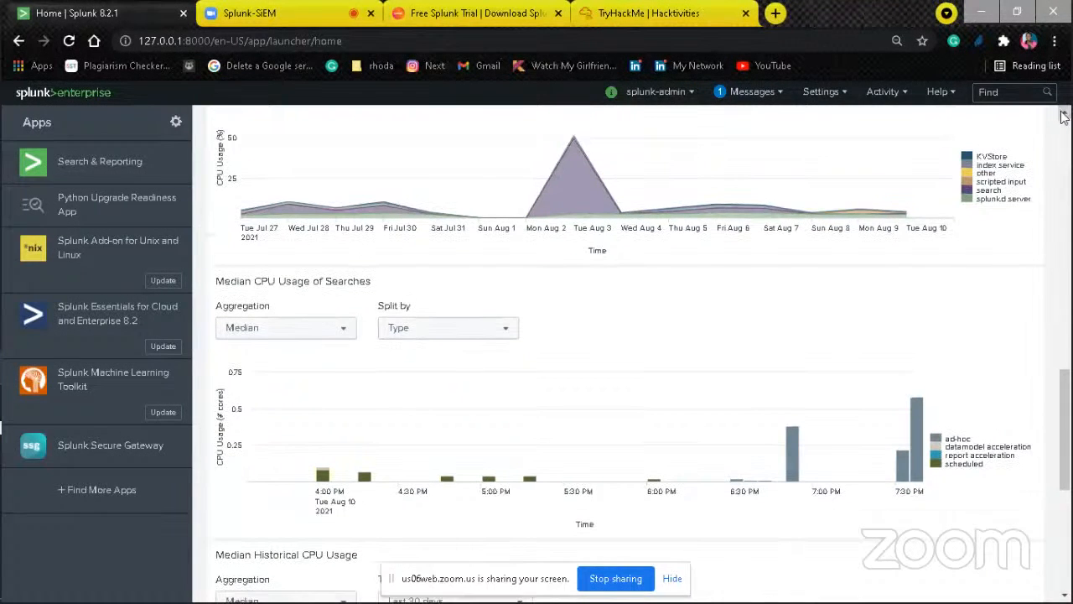
left_click(1063, 115)
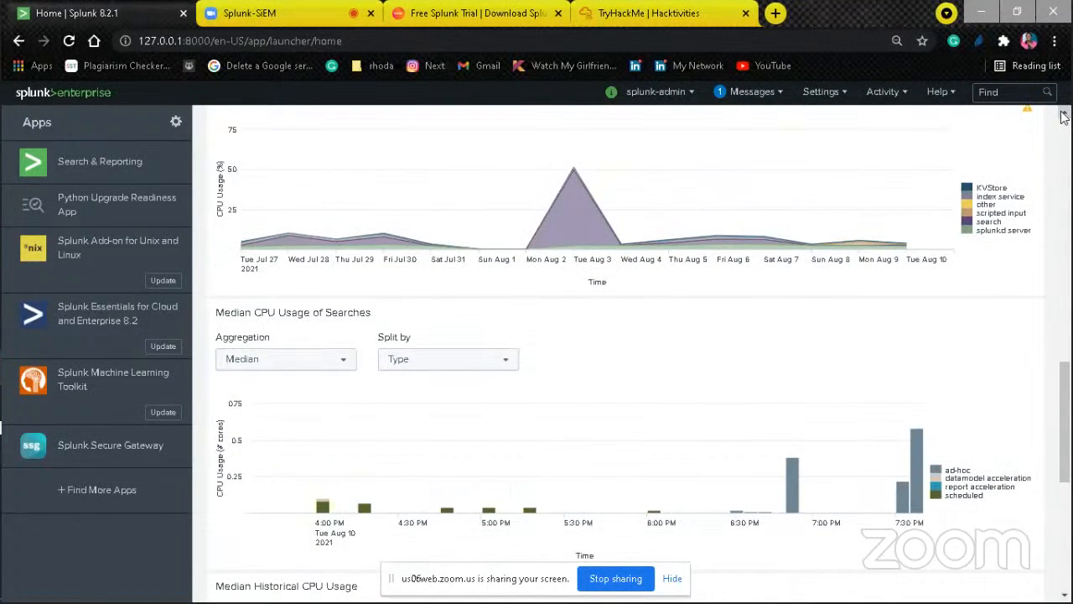
left_click(1063, 114)
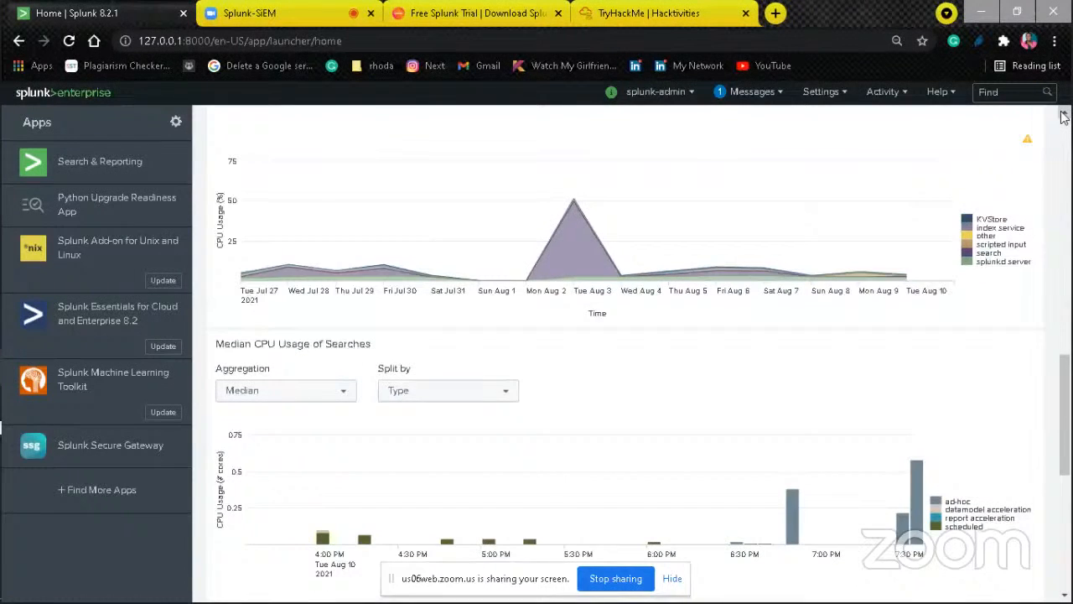
left_click(1063, 115)
left_click(1063, 115)
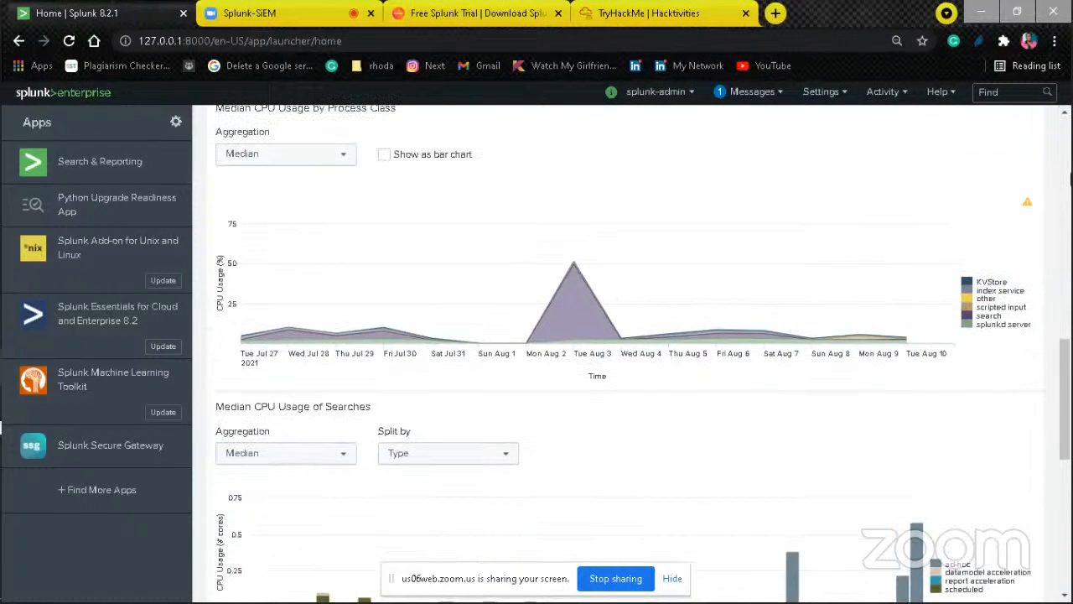
left_click(1063, 115)
left_click(1063, 115)
left_click(1063, 115)
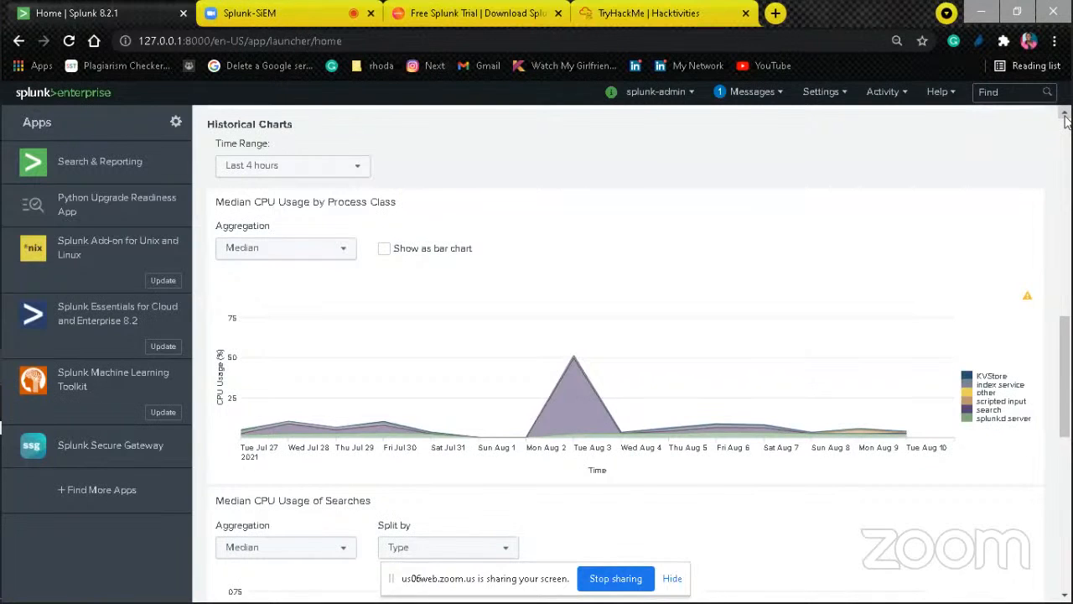
left_click(1063, 114)
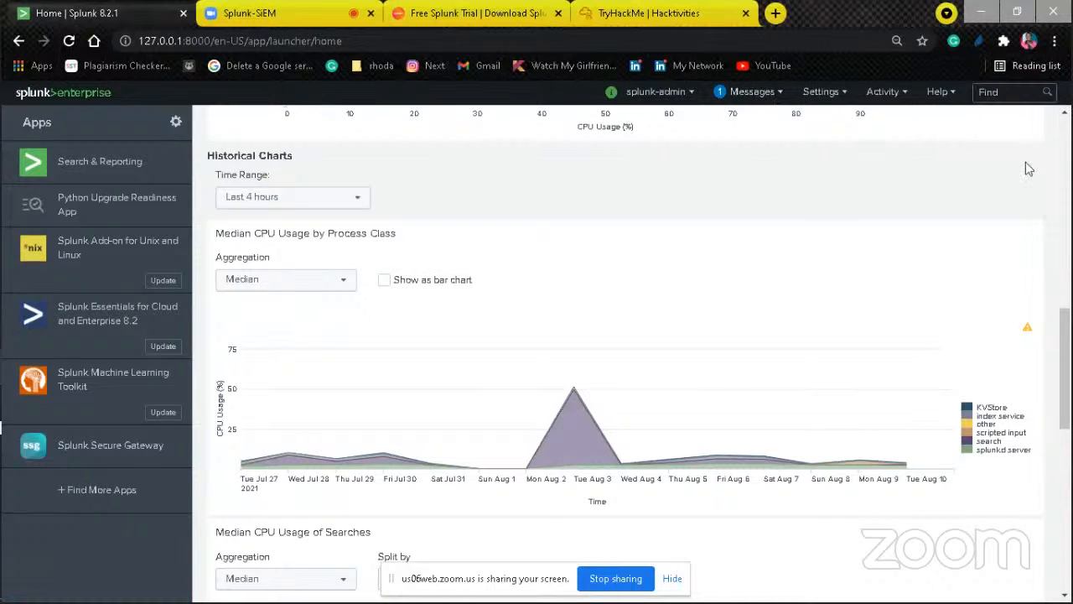
Step: Return to the top of the home page, view the account options and read the Health Status of Splunkd report
scroll(1063, 114, "up", 6)
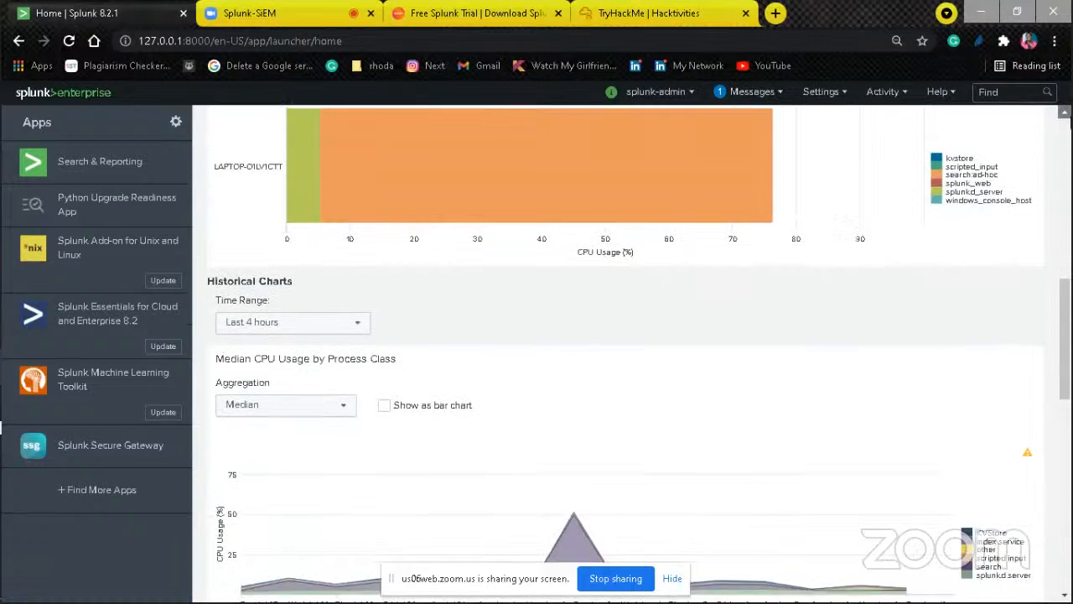
scroll(1063, 115, "up", 12)
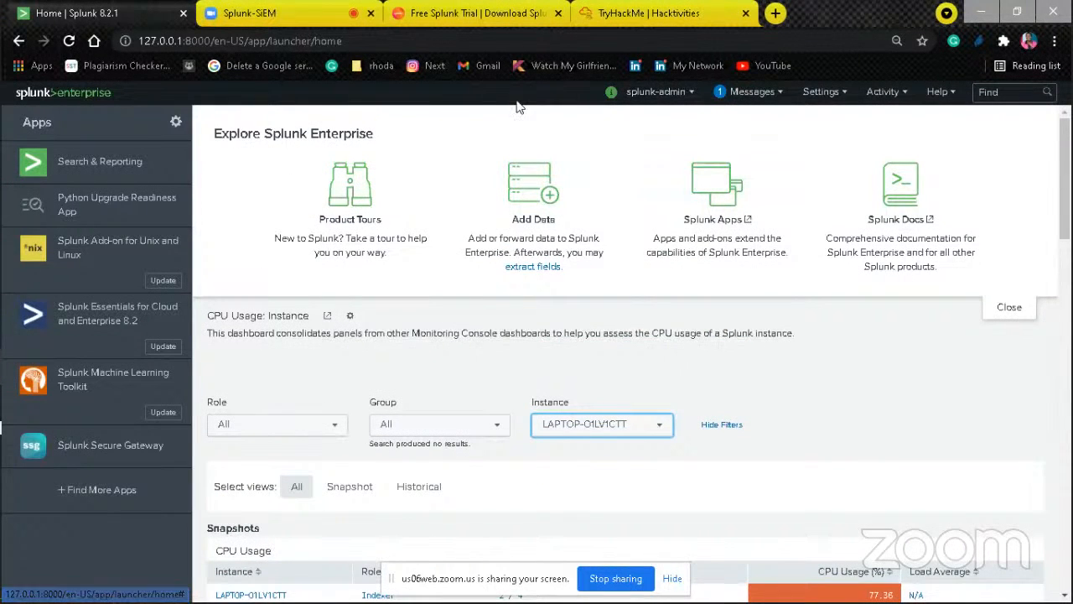
left_click(676, 95)
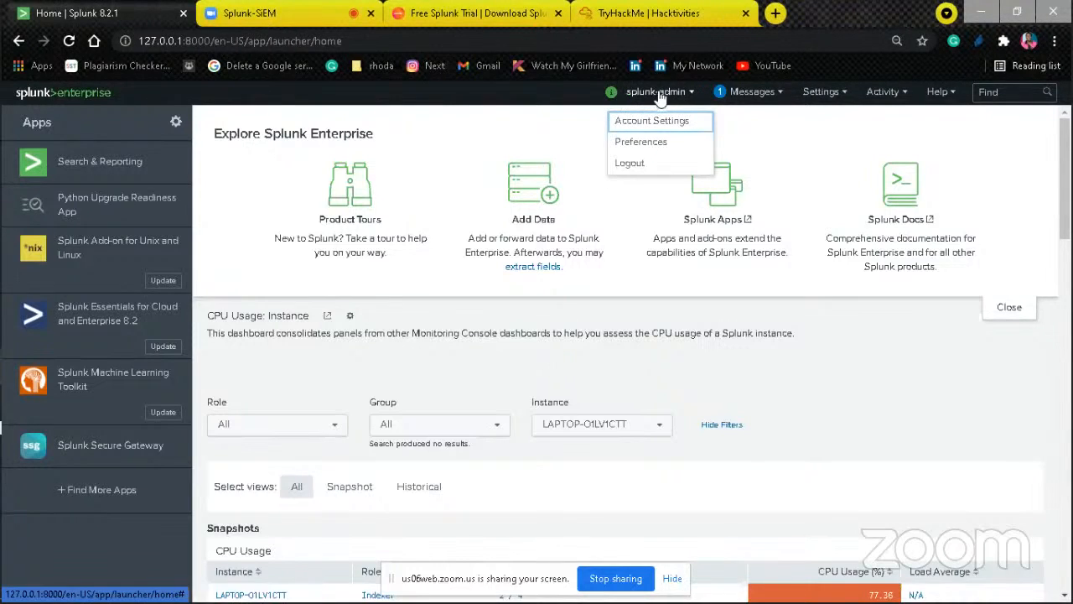
left_click(616, 93)
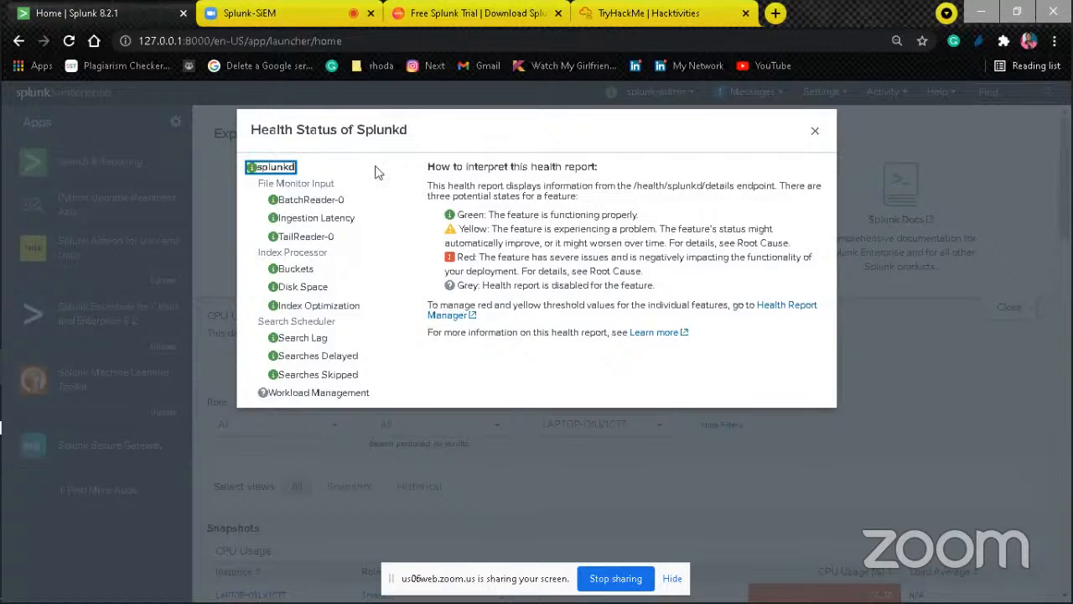
left_click(381, 319)
left_click(814, 134)
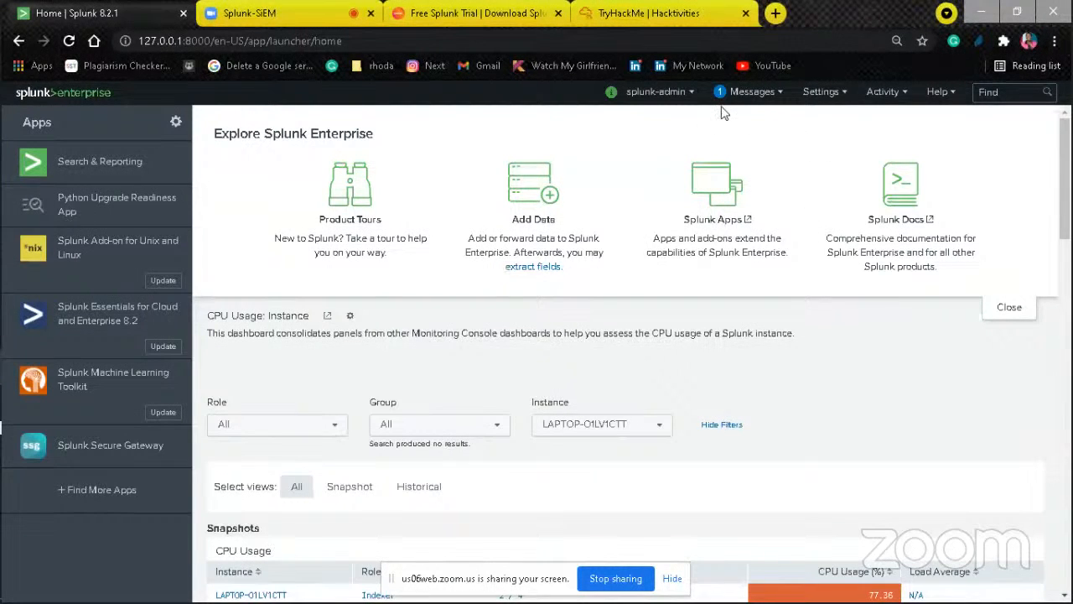
Step: Look over the Settings options and recheck the splunkd health report
left_click(816, 93)
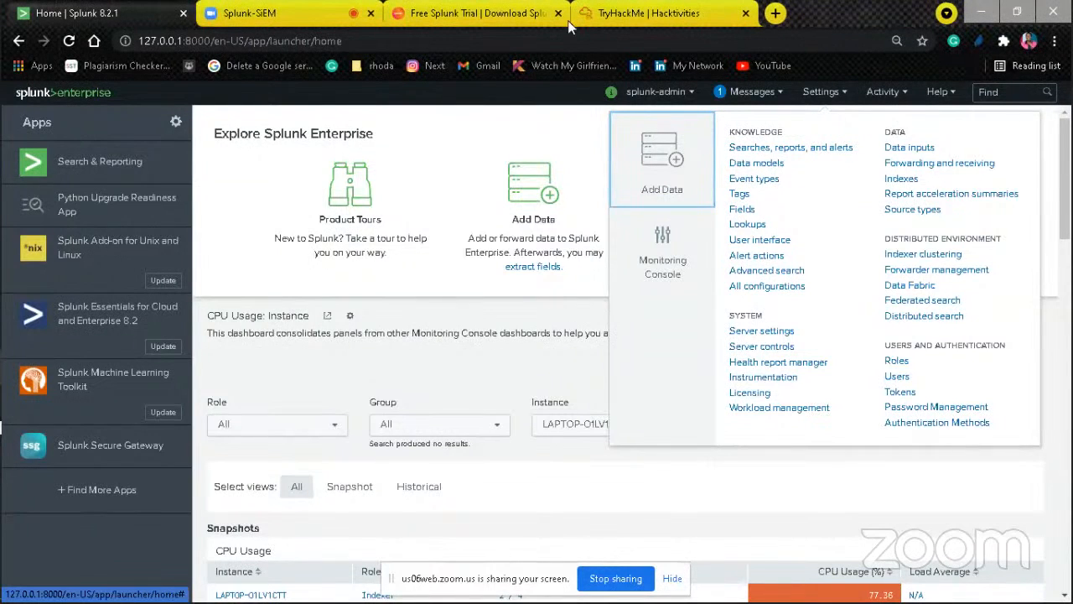
left_click(611, 92)
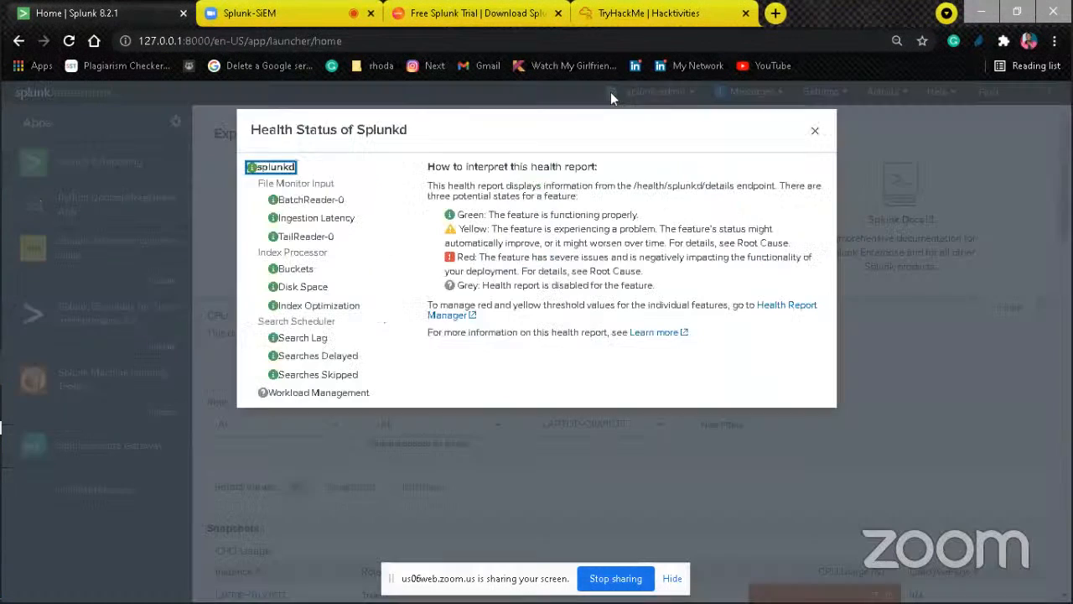
left_click(814, 131)
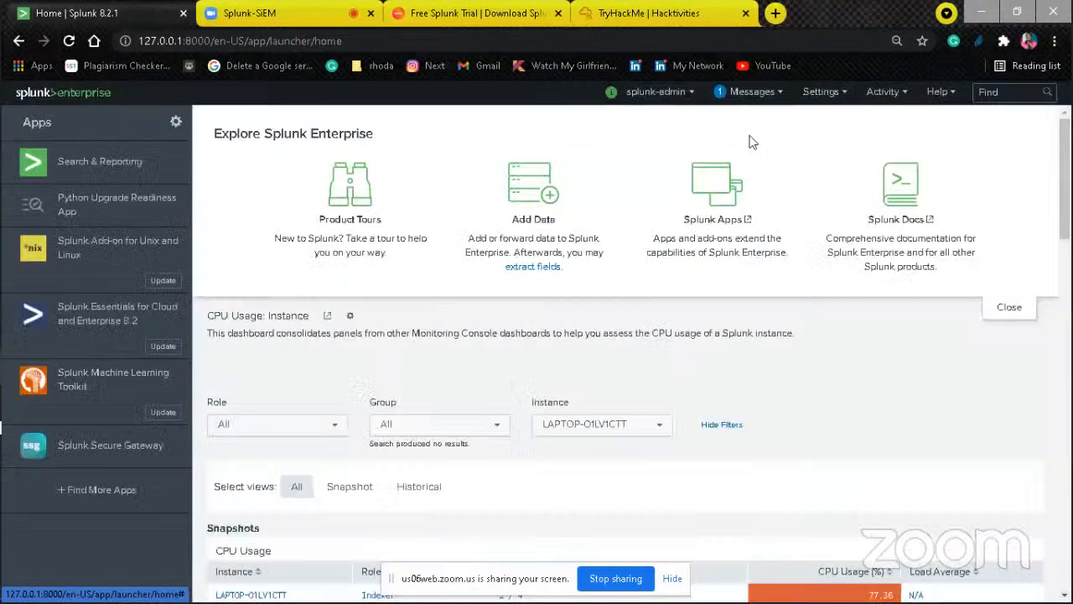
Step: Read the pending system message and dismiss the message list without deleting anything
left_click(752, 91)
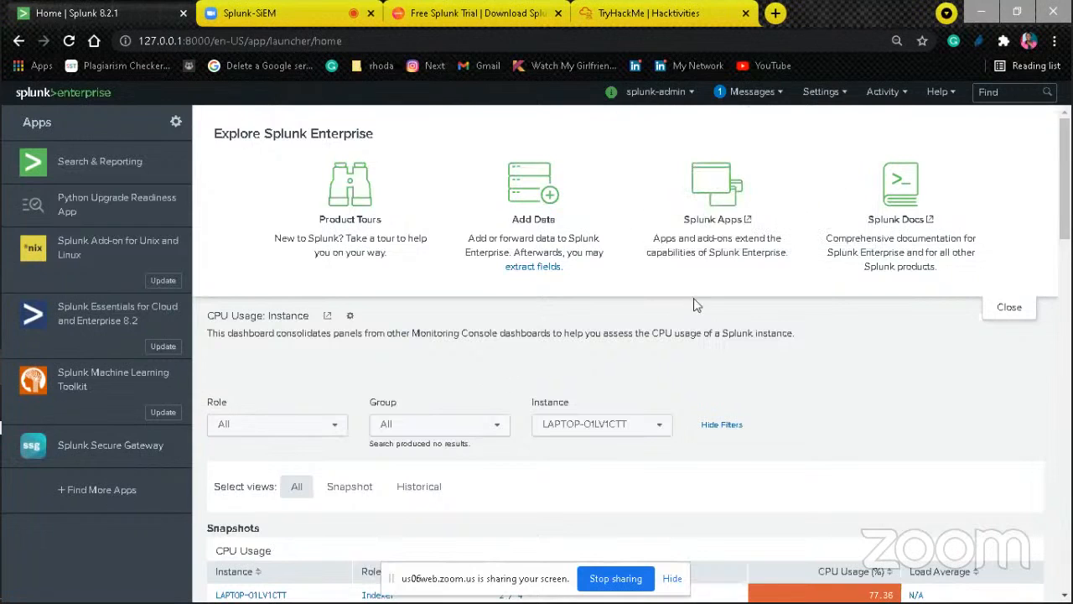
left_click(759, 92)
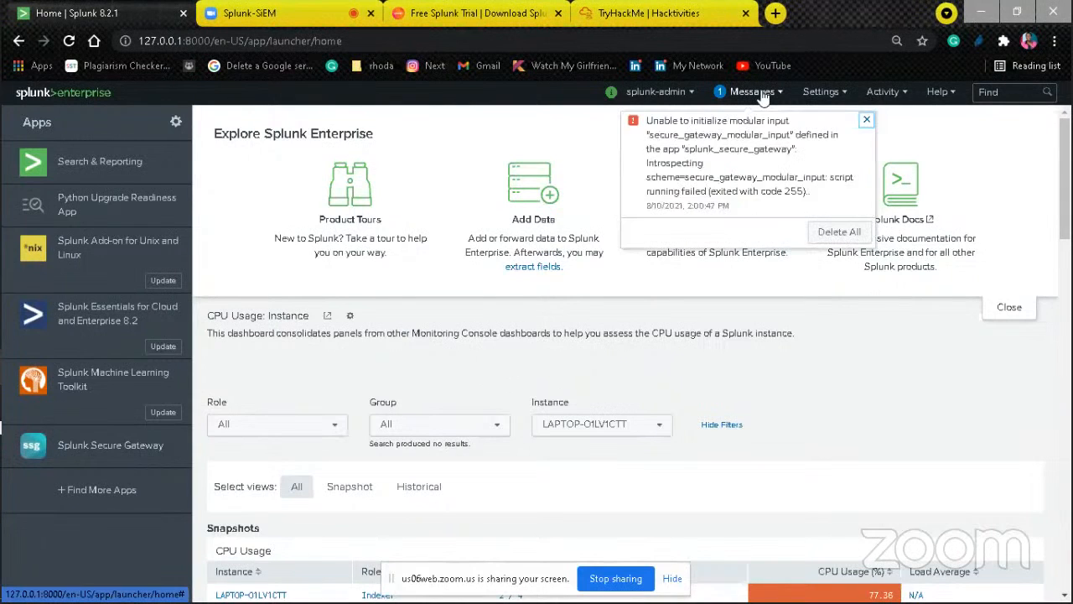
left_click(775, 98)
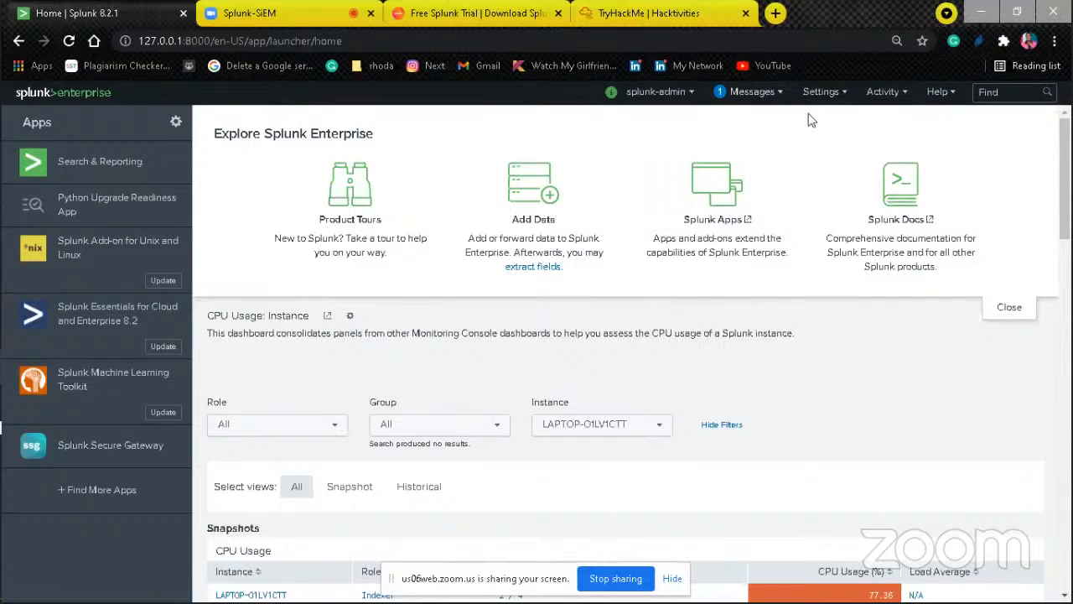
Step: Review the options offered under Settings, Activity and Help from the home page
left_click(842, 99)
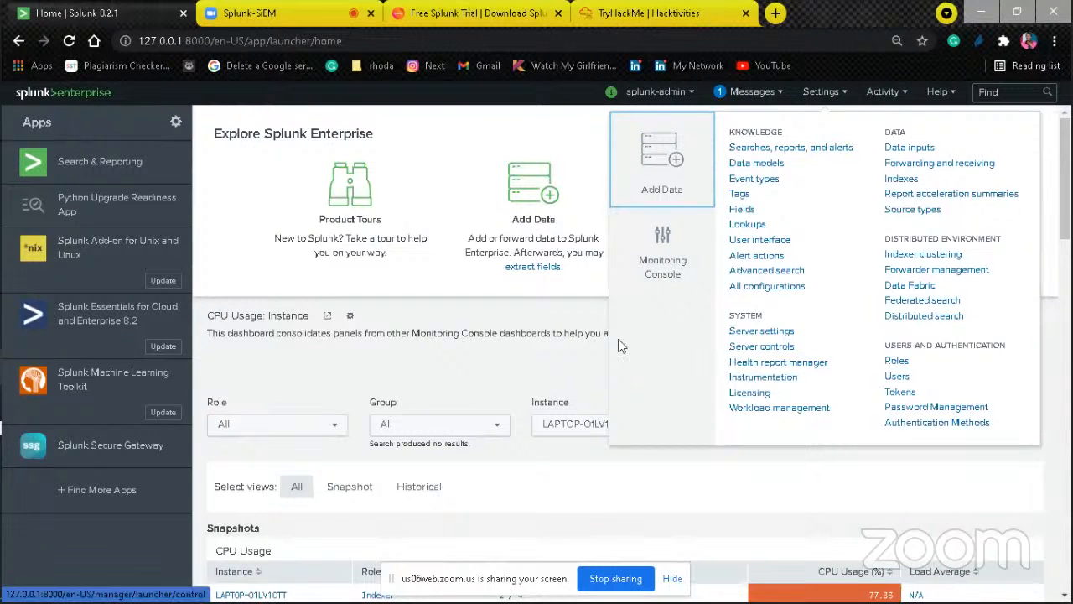
left_click(517, 311)
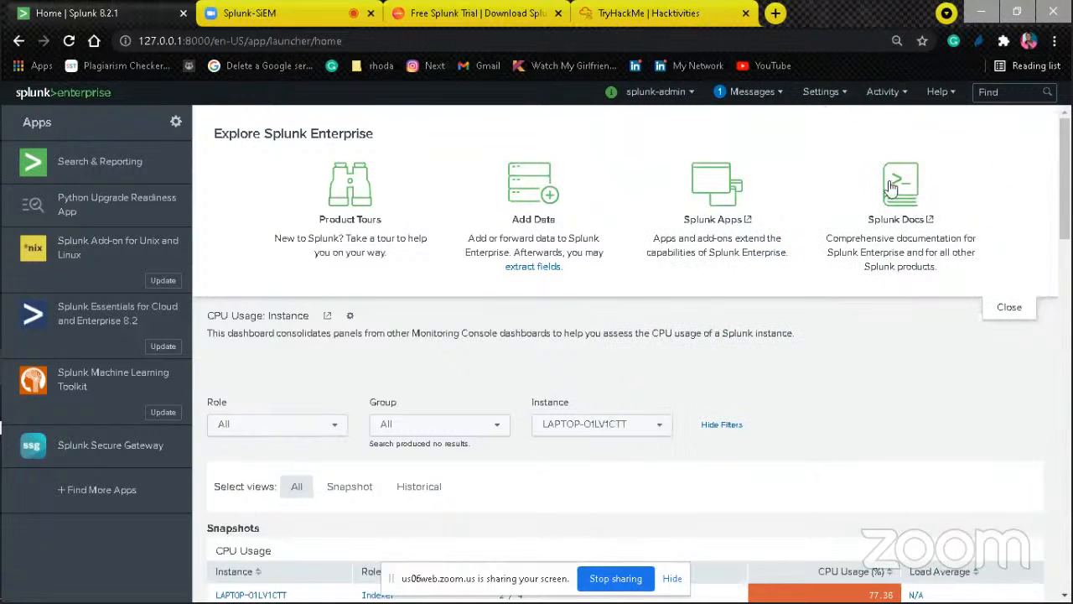
left_click(890, 92)
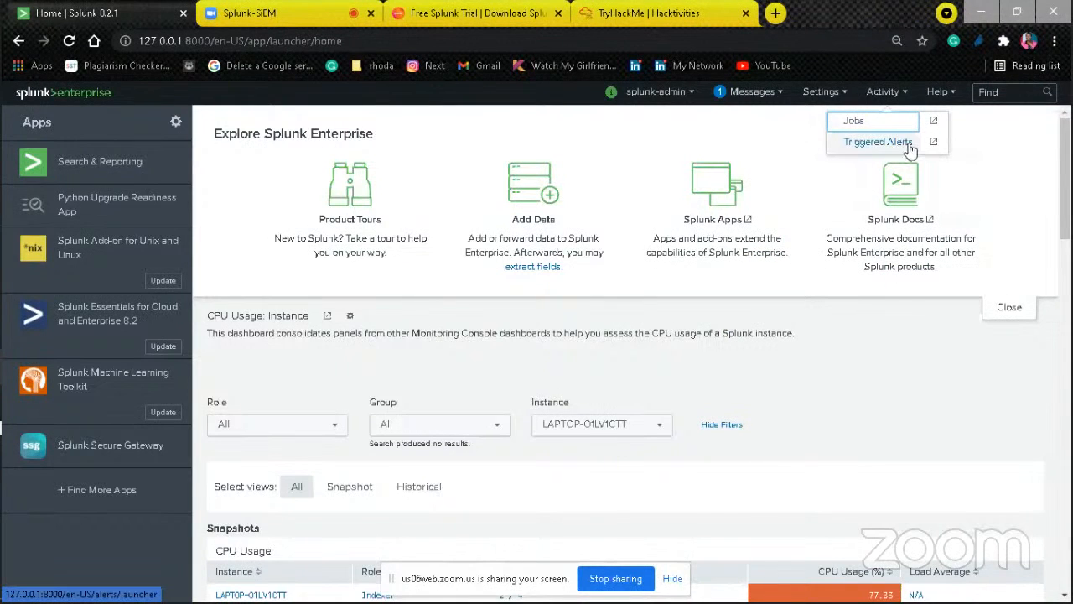
left_click(935, 91)
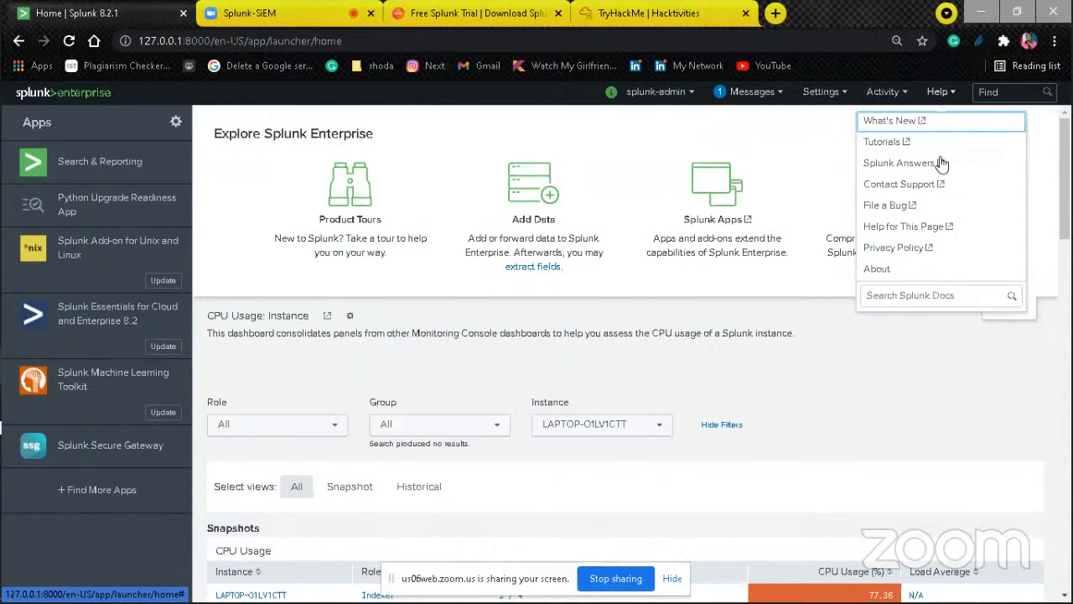
left_click(545, 318)
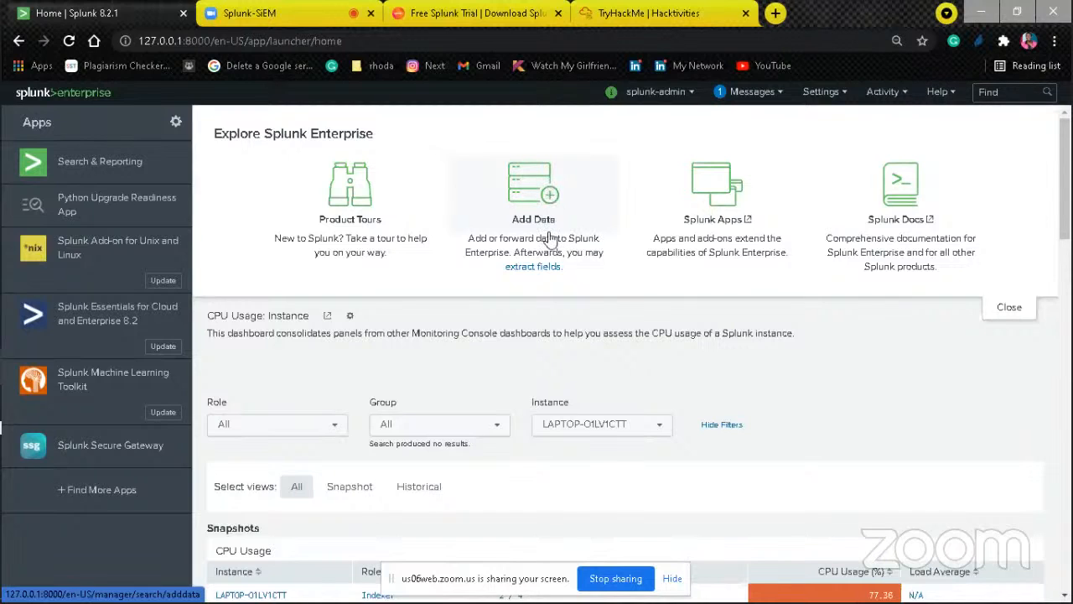
Step: Start adding data to Splunk with the method that uploads files from the computer
left_click(549, 203)
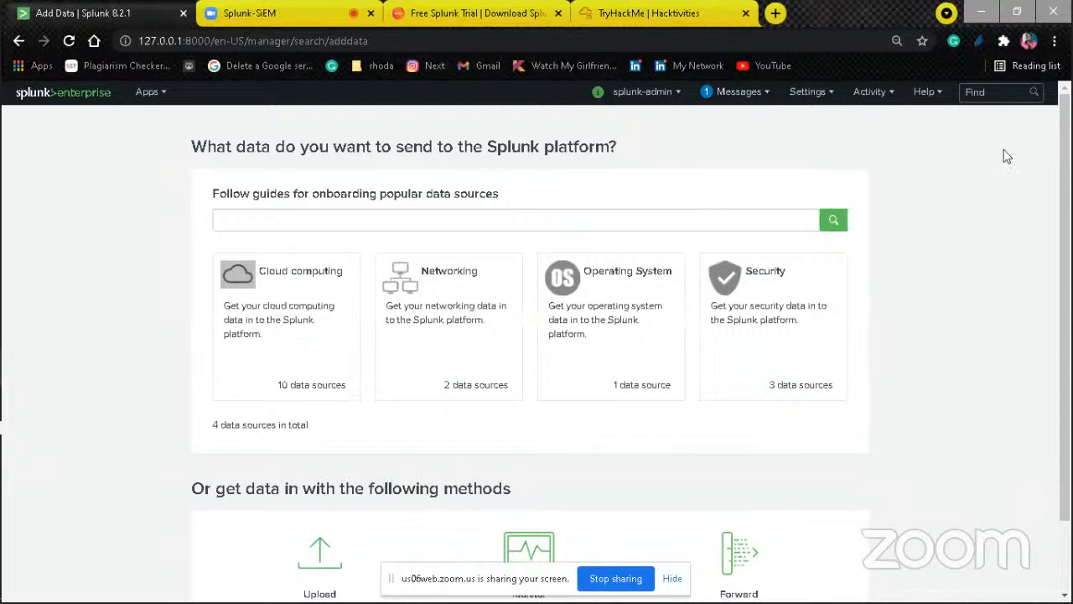
left_click_drag(1068, 145, 1068, 242)
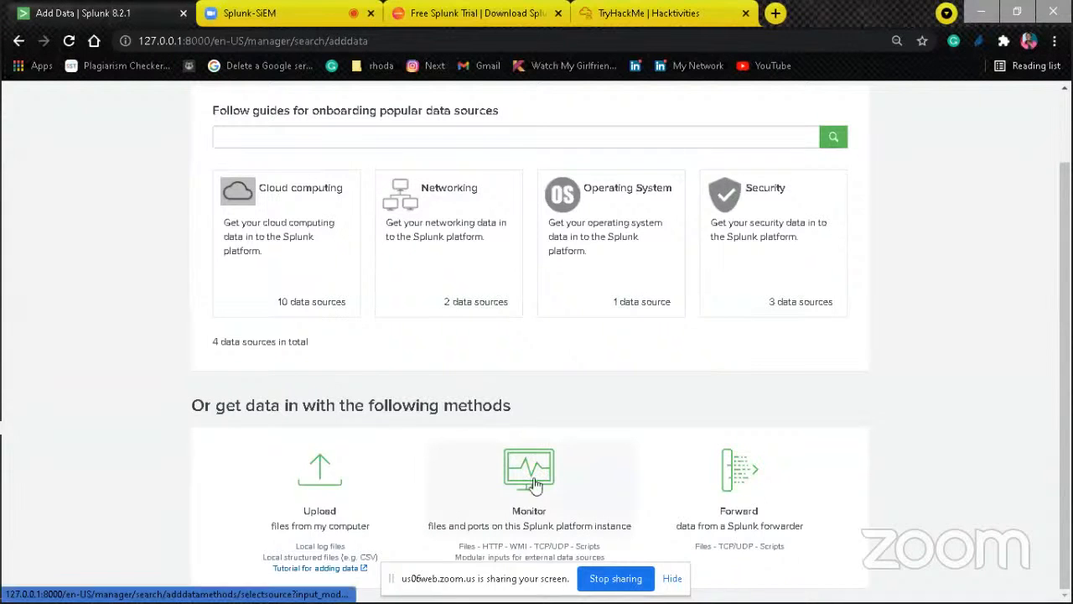
left_click(327, 492)
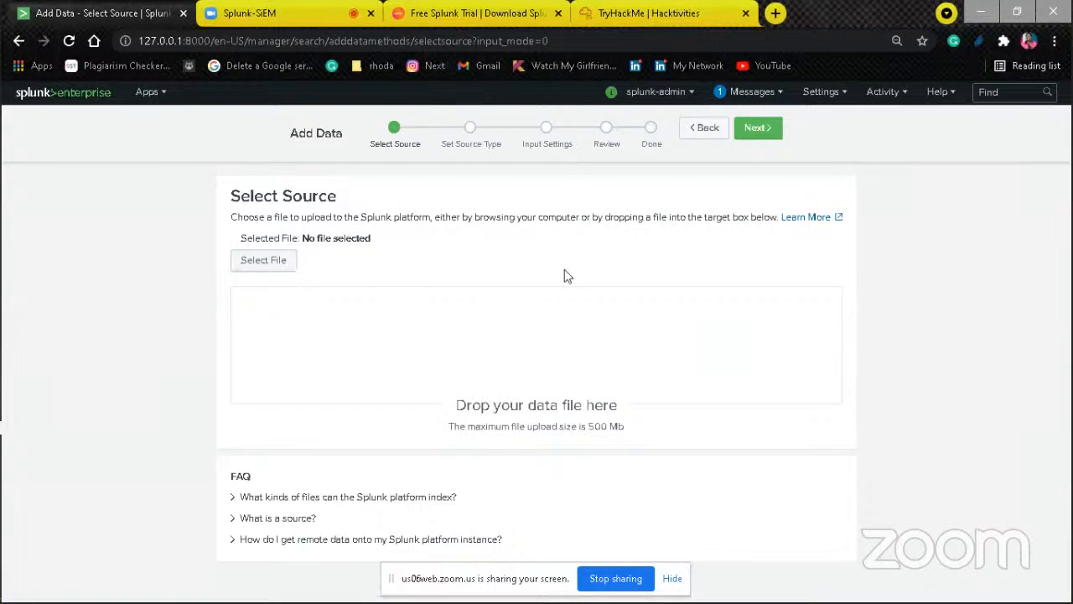
Step: Choose the access log in the www1 folder of Splunk Dataset as the upload source and continue to the source type stage
left_click(289, 265)
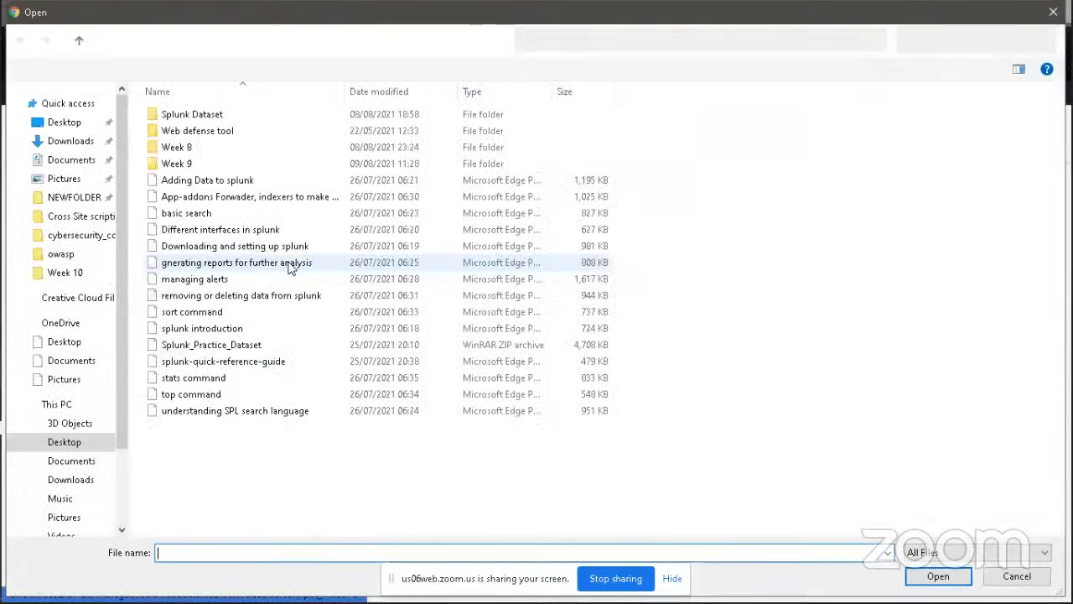
double_click(274, 112)
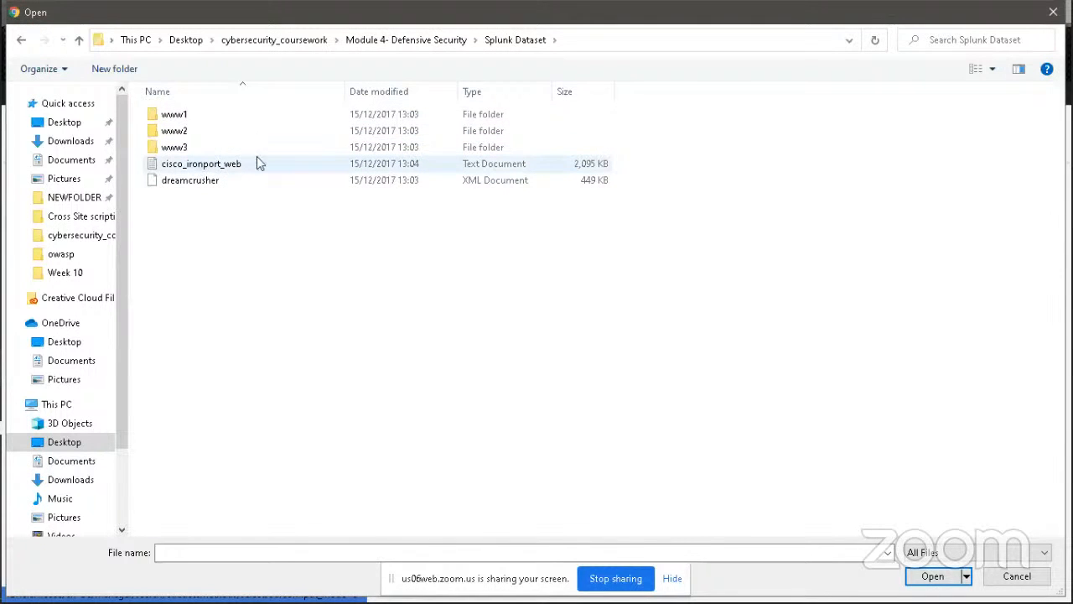
double_click(180, 115)
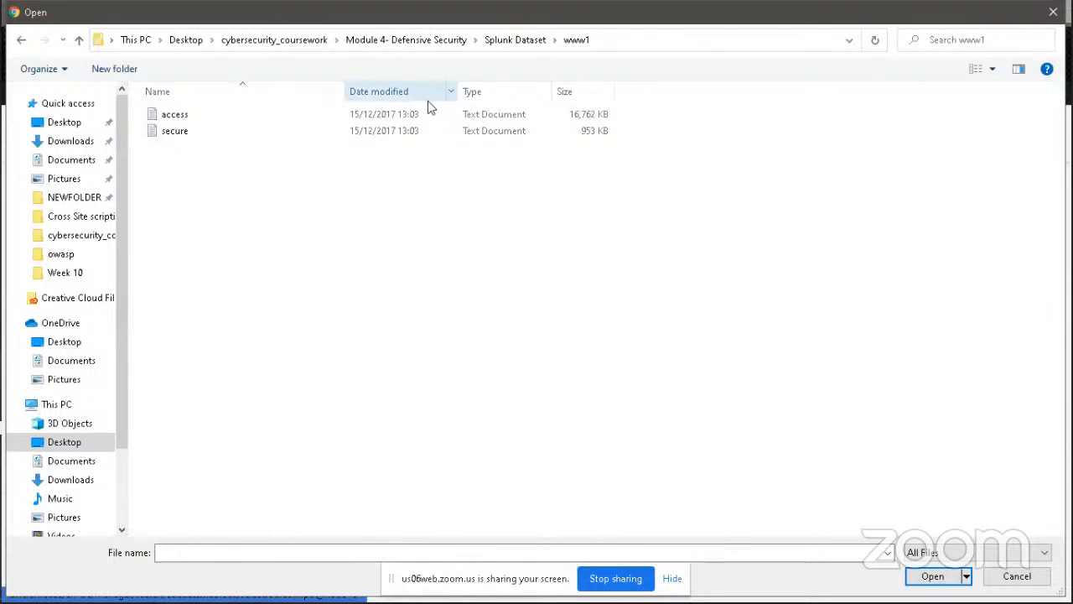
left_click(405, 115)
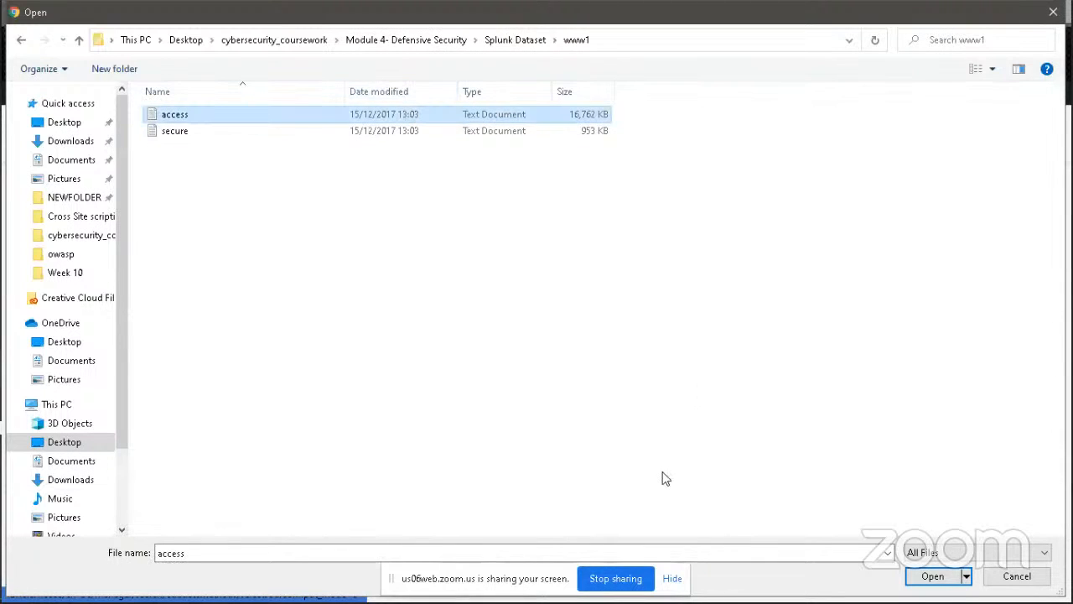
left_click(932, 576)
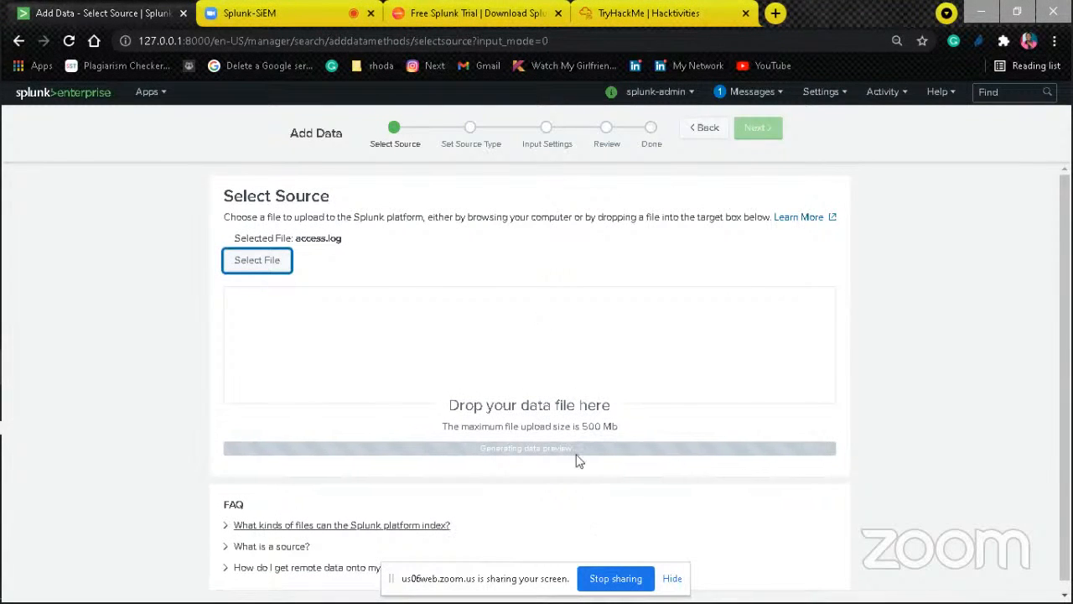
left_click(319, 239)
triple_click(318, 239)
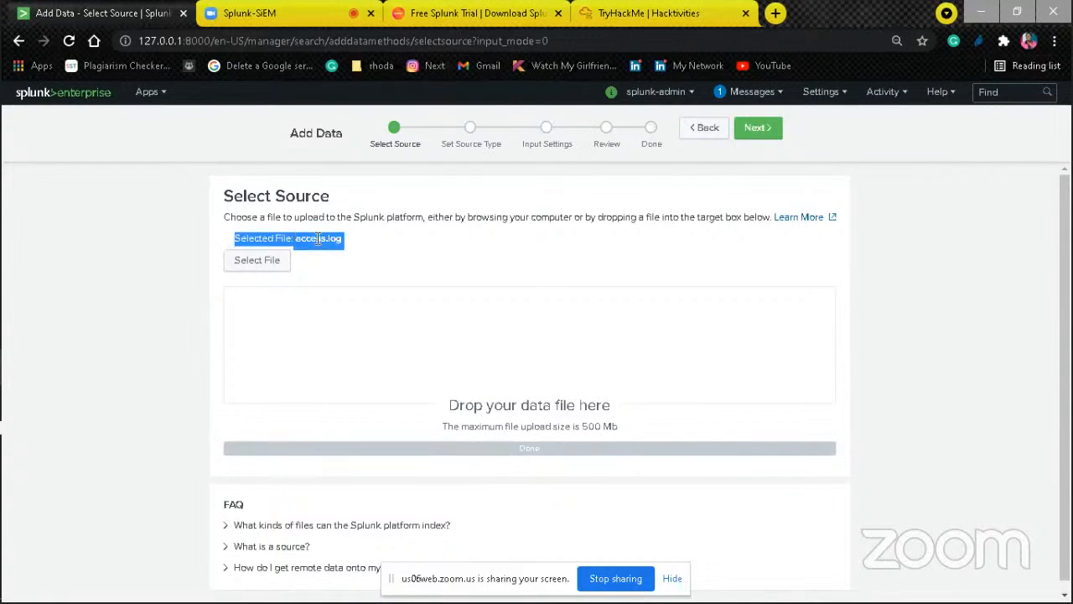
left_click(757, 127)
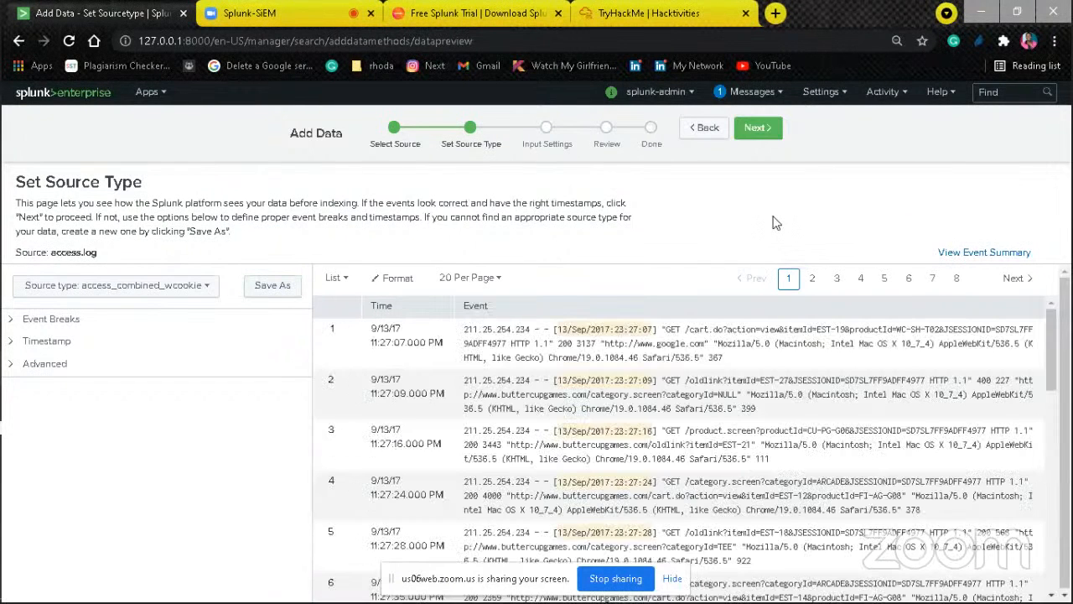
Step: Enlarge the page and look over the available source type categories for access.log
key("ctrl+plus")
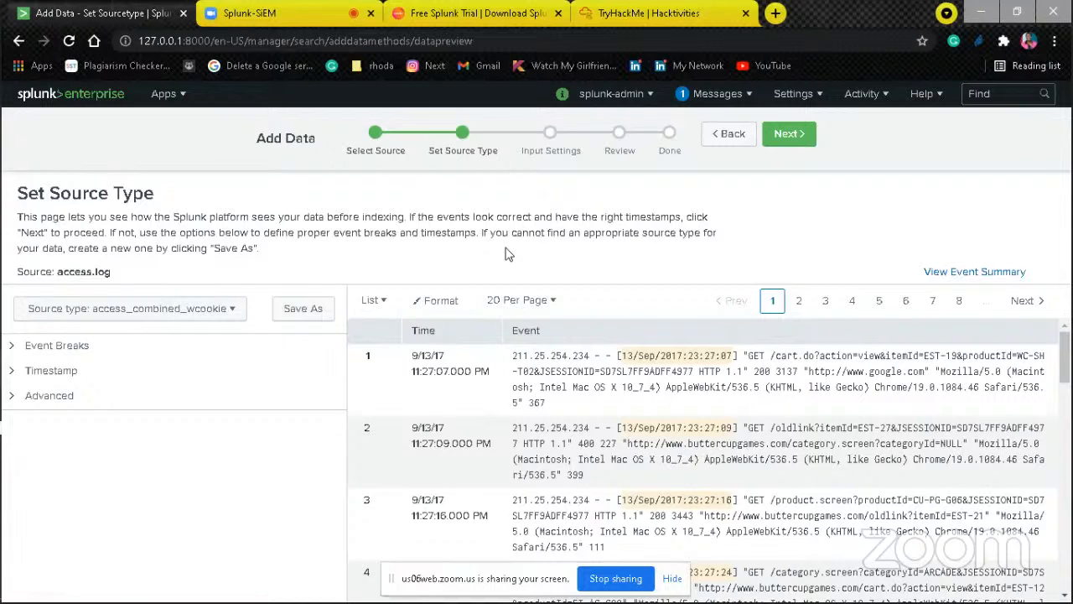
left_click(228, 309)
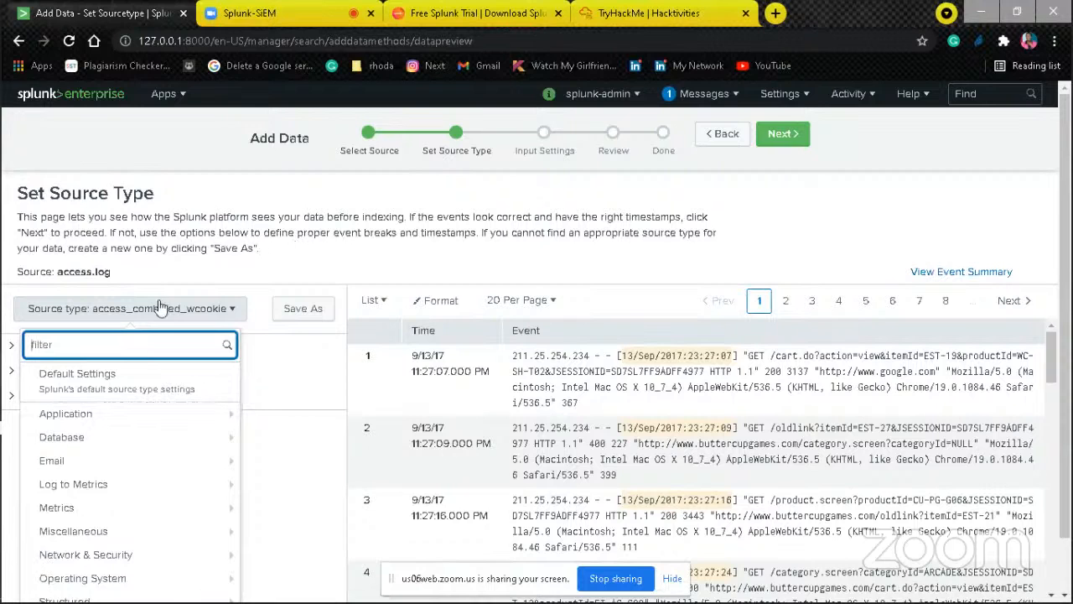
mouse_move(229, 417)
left_click(55, 312)
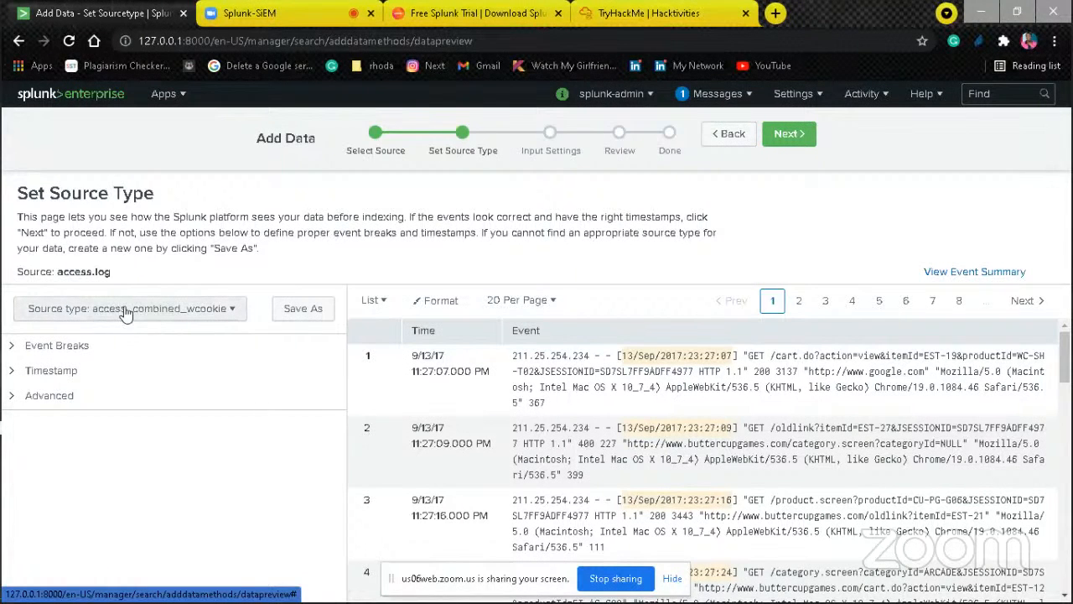
Step: Set the source type of access.log to access_combined from the Web category
left_click(236, 309)
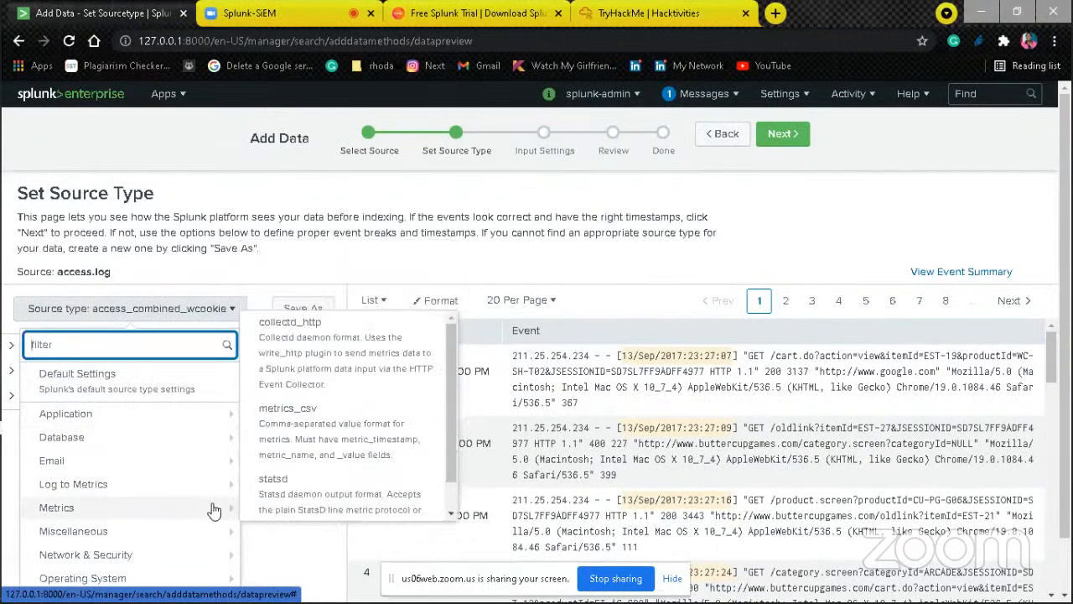
mouse_move(209, 599)
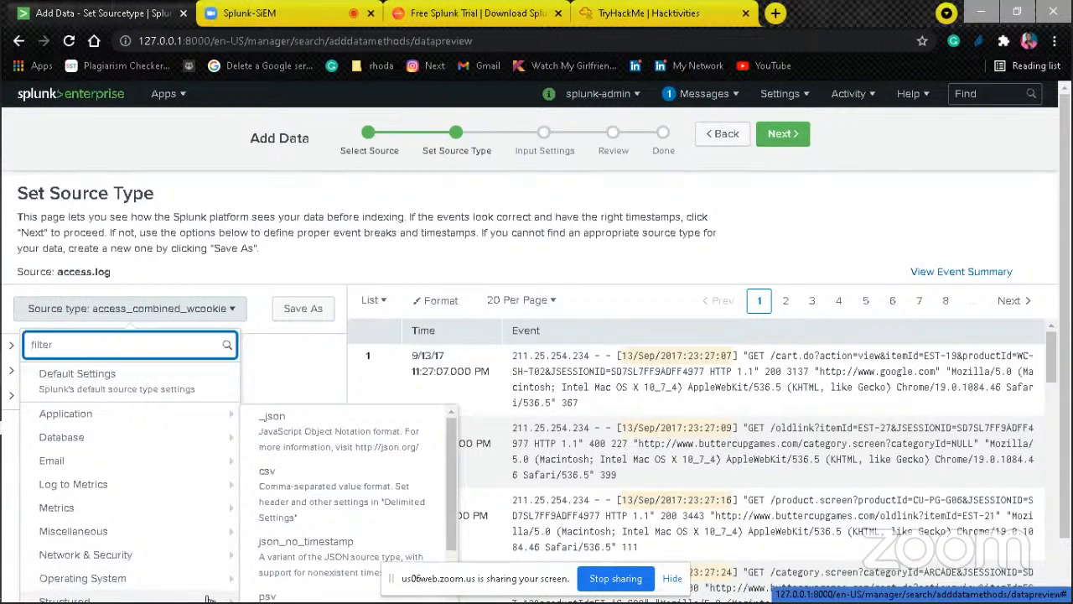
key("Down")
key("Down")
key("Down")
key("Down")
key("Down")
key("Down")
key("Down")
key("Down")
key("Down")
key("Down")
key("Down")
key("Down")
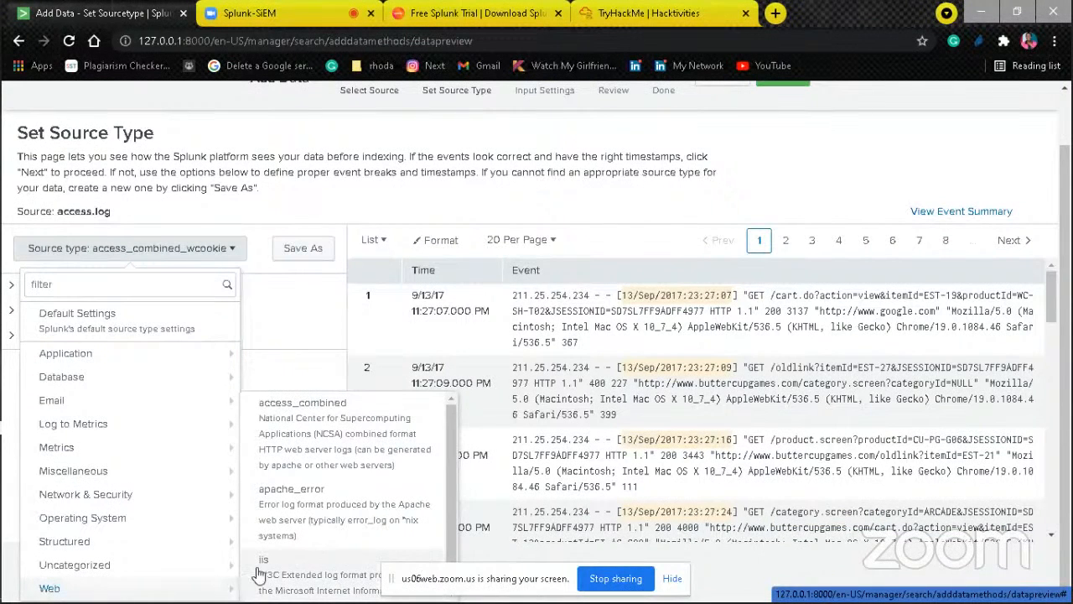
left_click(342, 425)
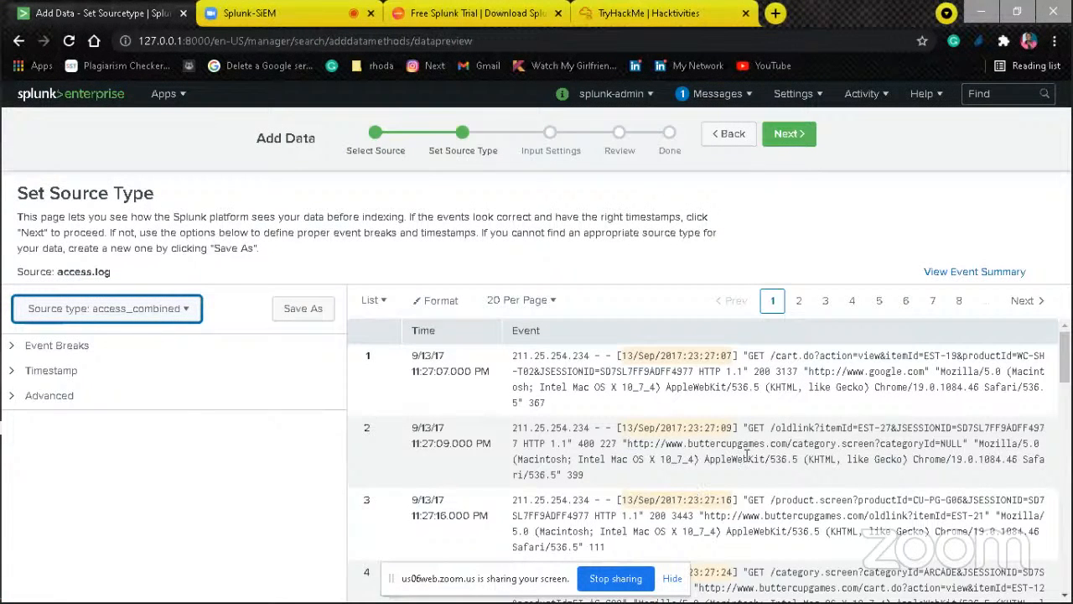
Step: Examine the parsed events and their timestamps in the access.log preview
left_click(1065, 597)
left_click(1065, 597)
left_click(1065, 597)
left_click(1064, 597)
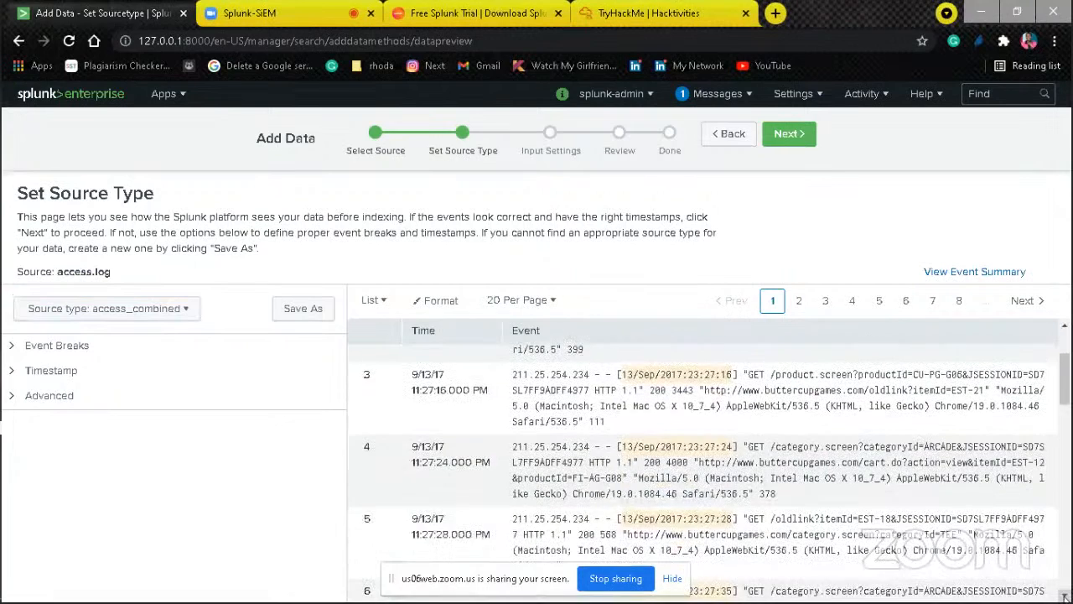
left_click(1065, 597)
Step: Read through the remaining events on the first page of the access.log preview, returning to the earliest entries
left_click(1065, 597)
left_click(1064, 597)
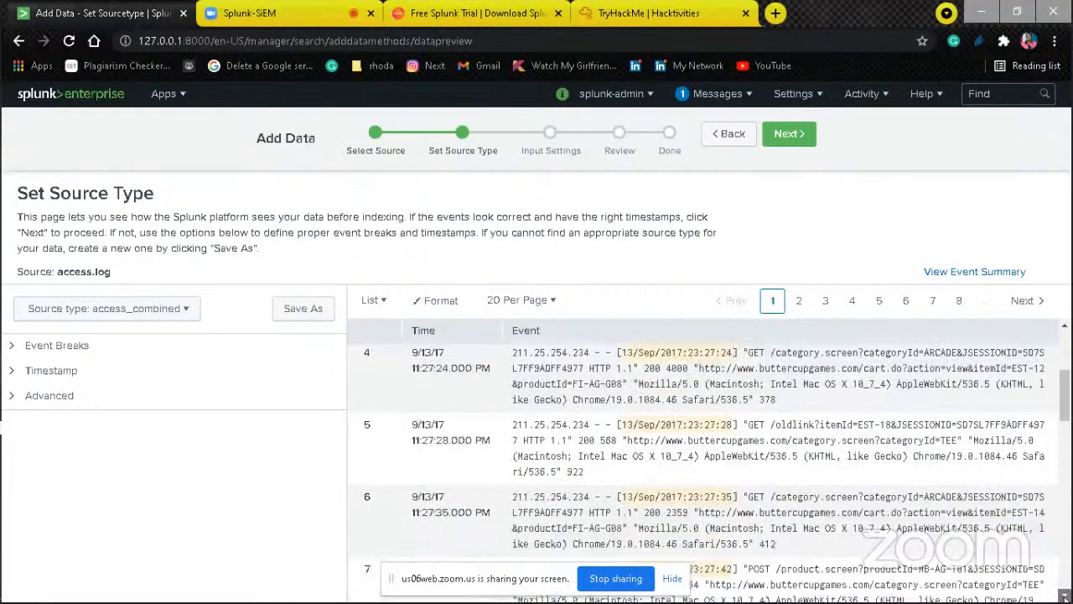
left_click(1064, 597)
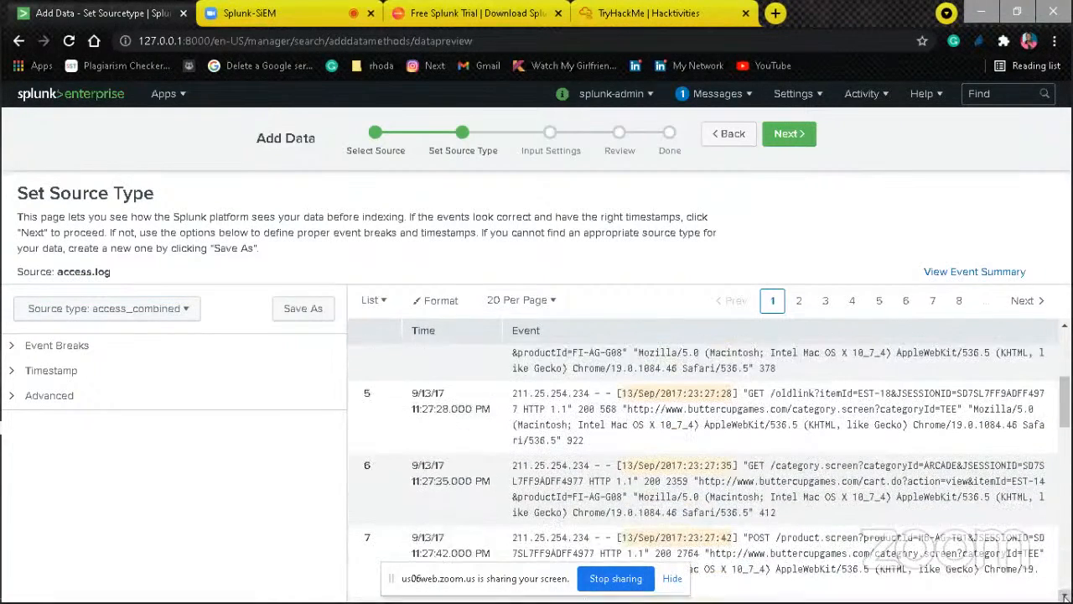
left_click(1065, 597)
left_click(1065, 597)
left_click(1065, 597)
left_click(1065, 597)
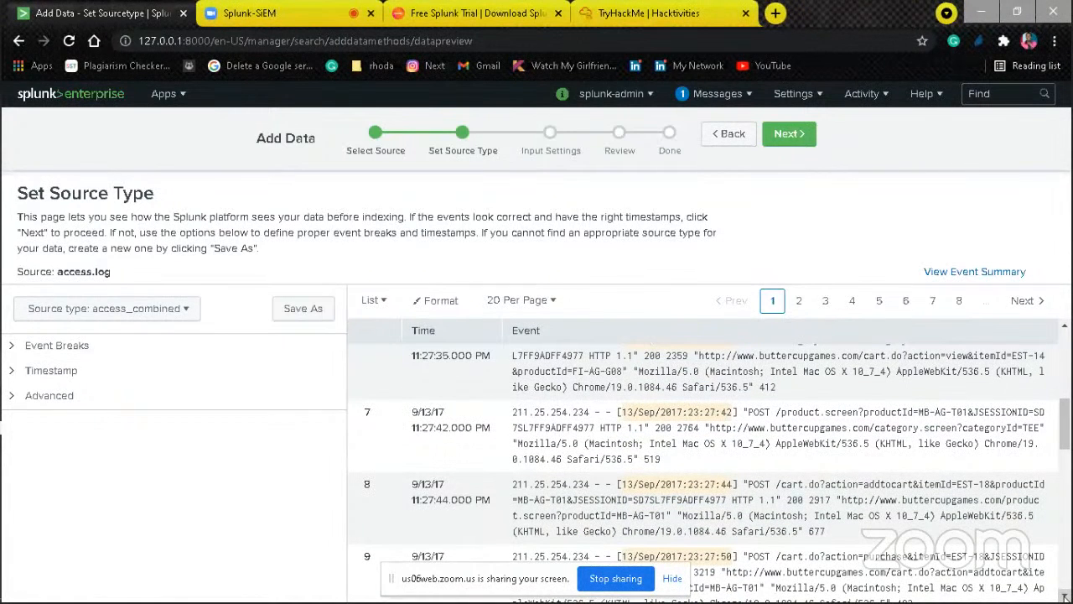
left_click(1064, 597)
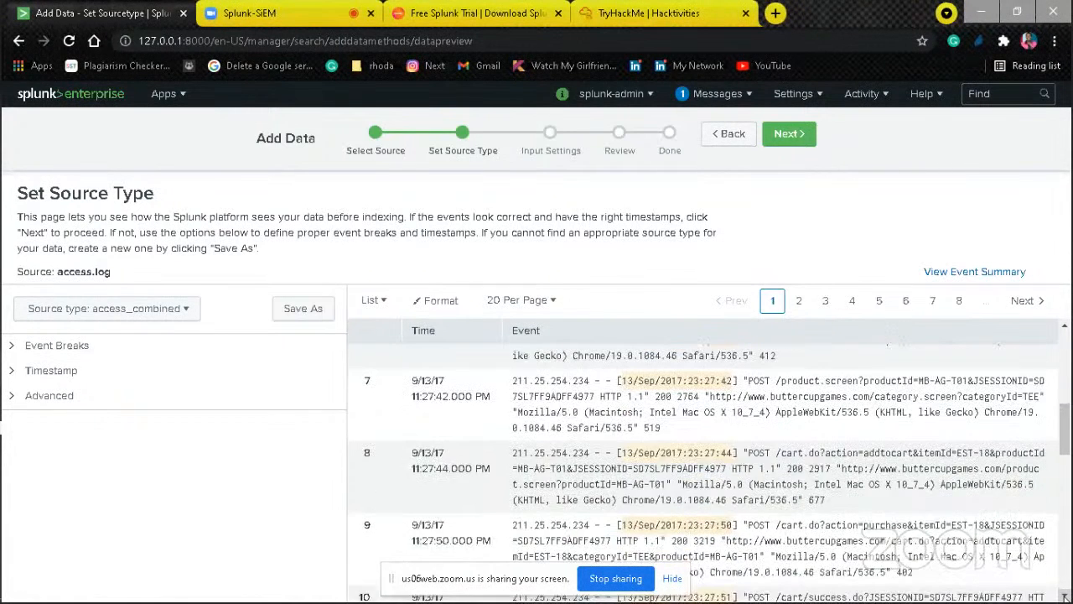
left_click(1065, 596)
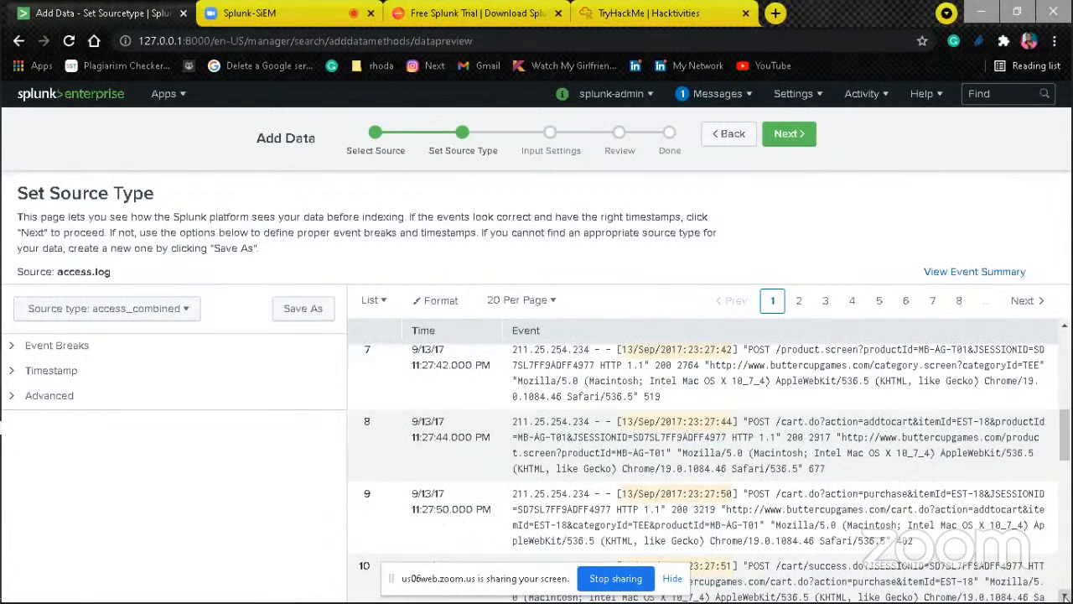
left_click(1065, 597)
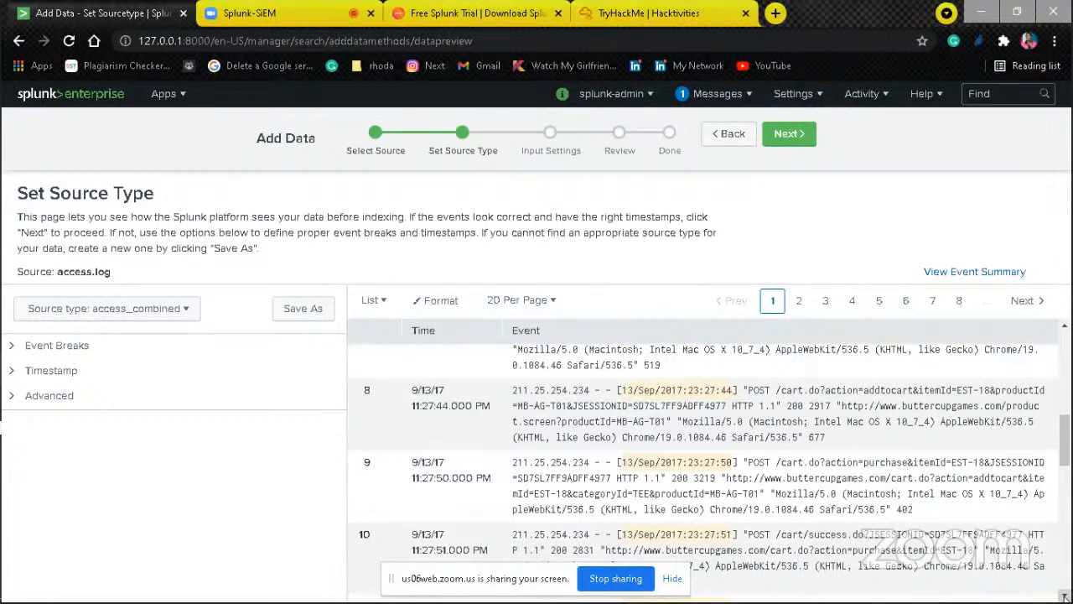
left_click(1065, 597)
left_click(1065, 597)
left_click(1065, 597)
left_click(1065, 597)
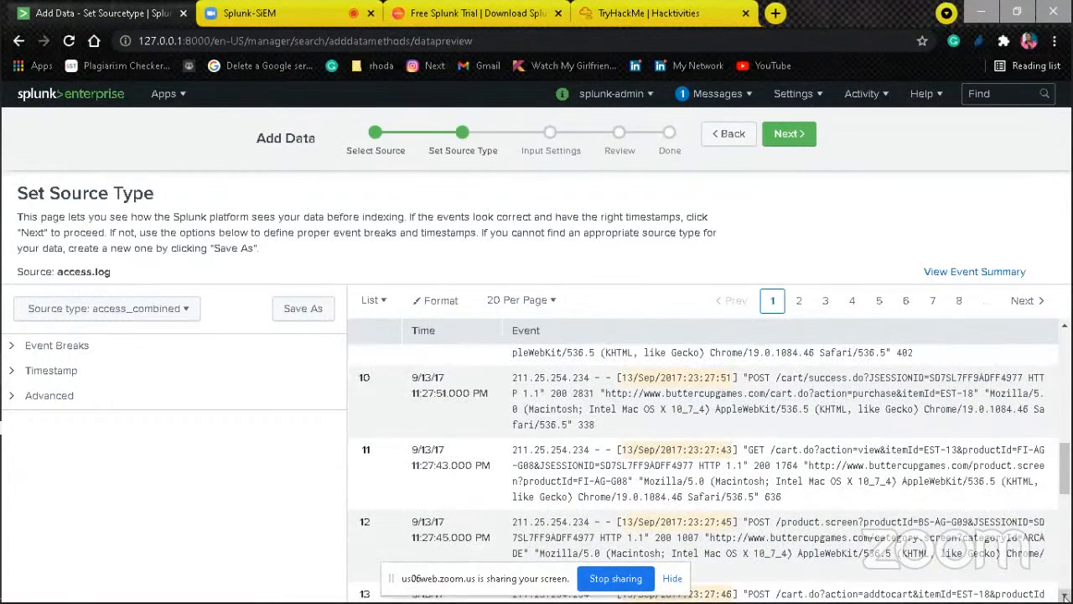
left_click(1064, 597)
left_click(1065, 597)
left_click(1064, 597)
left_click(1065, 597)
left_click(1065, 597)
left_click(1065, 597)
left_click(1064, 597)
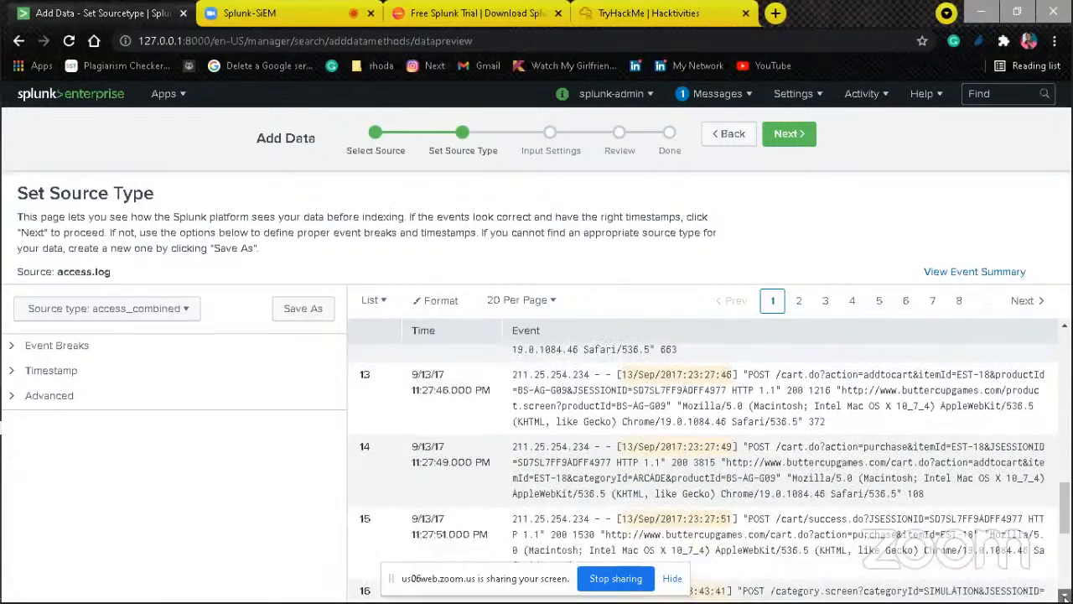
left_click(1065, 597)
left_click(1065, 597)
left_click(1065, 597)
left_click(1064, 597)
left_click(1064, 597)
left_click(1064, 597)
left_click(1065, 597)
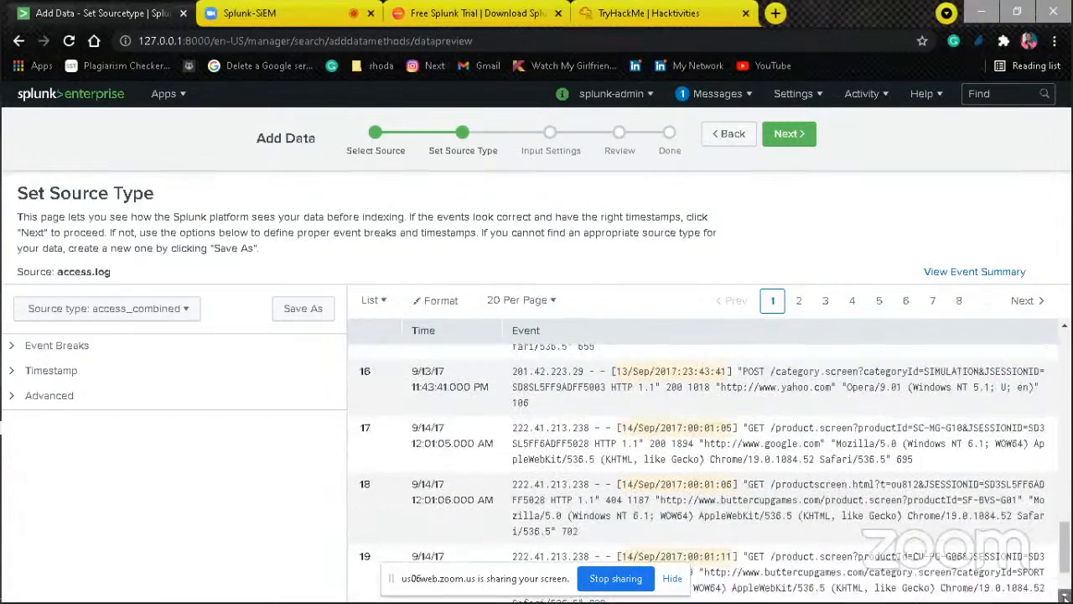
left_click(1065, 597)
left_click(1065, 597)
left_click(1064, 596)
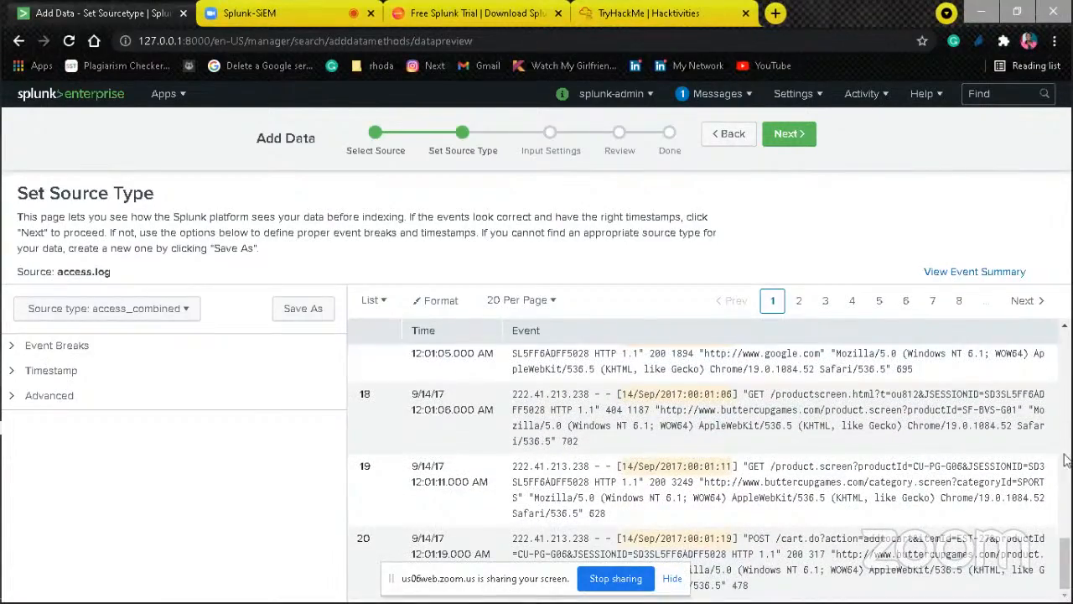
scroll(1068, 419, "up", 6)
scroll(1068, 403, "up", 6)
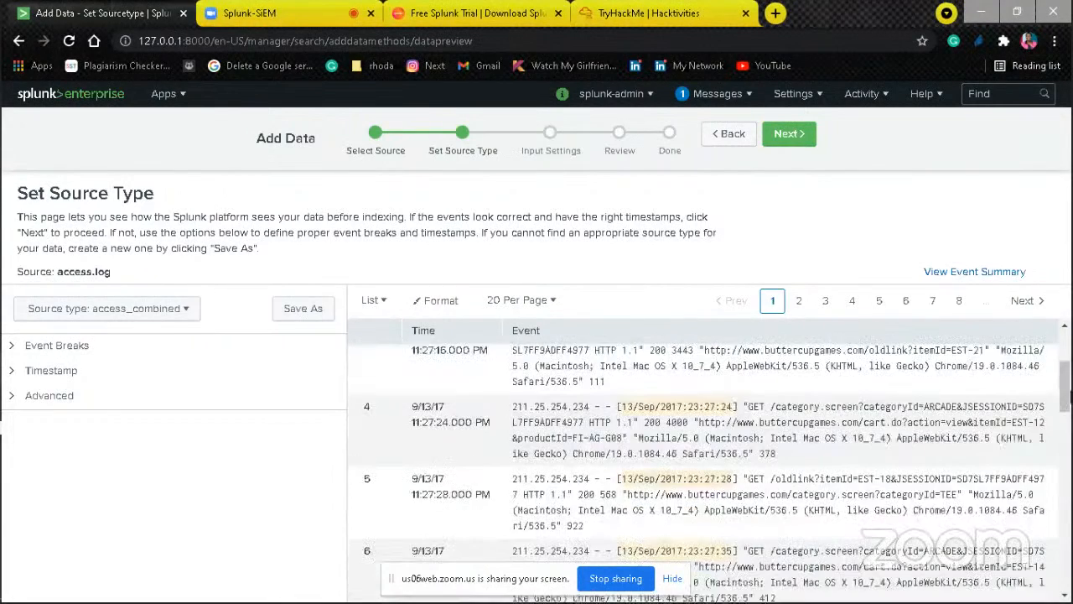
left_click(1065, 326)
left_click(1064, 326)
left_click(1065, 327)
left_click(1064, 327)
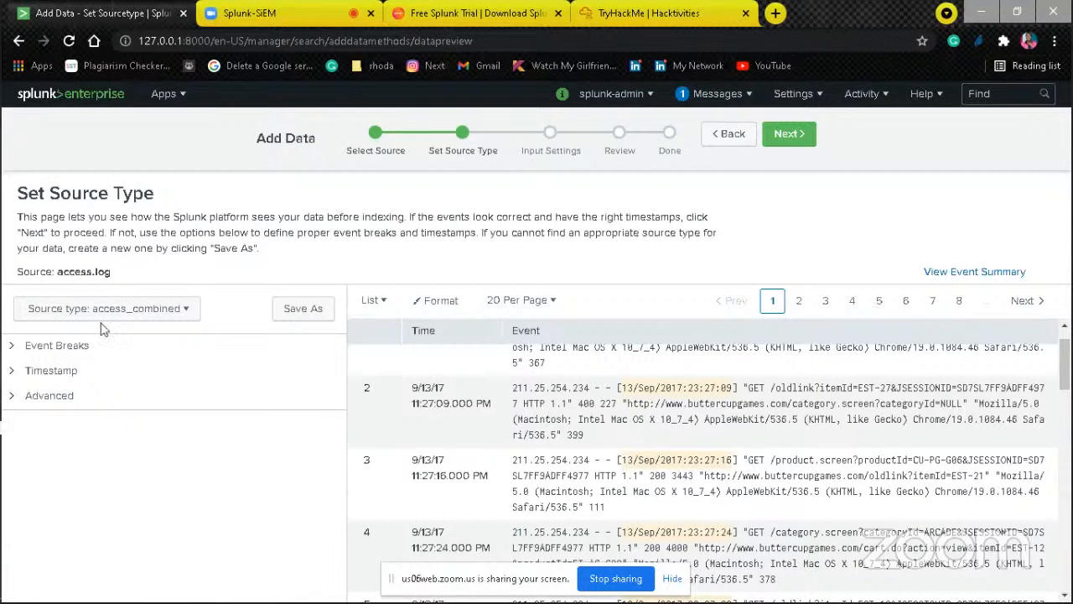
Step: Accept the access_combined source type, continue to the input settings and set the constant host field value to www1
left_click(788, 135)
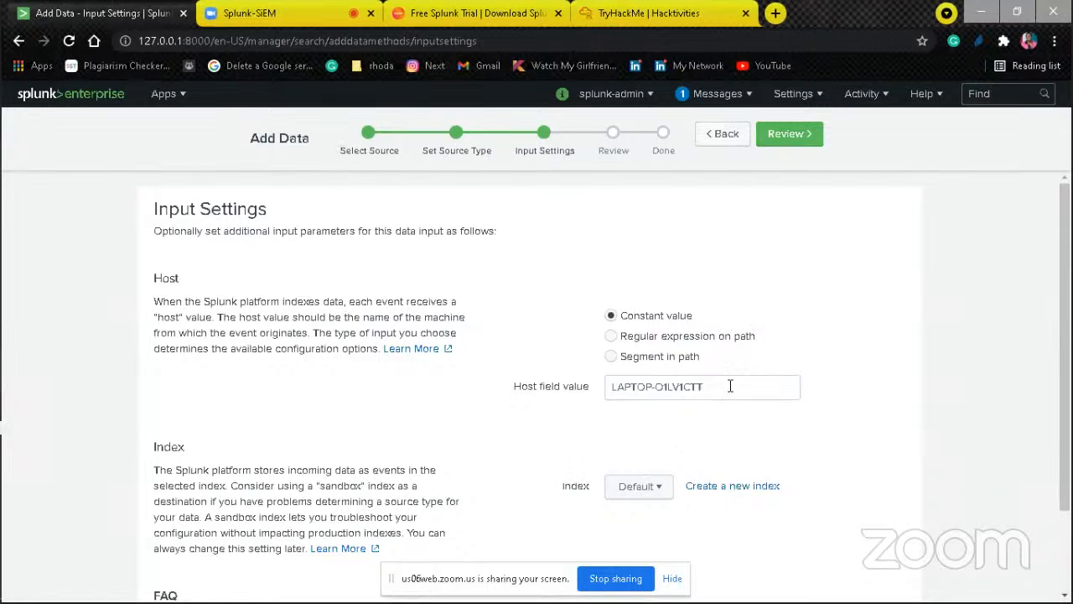
left_click(683, 386)
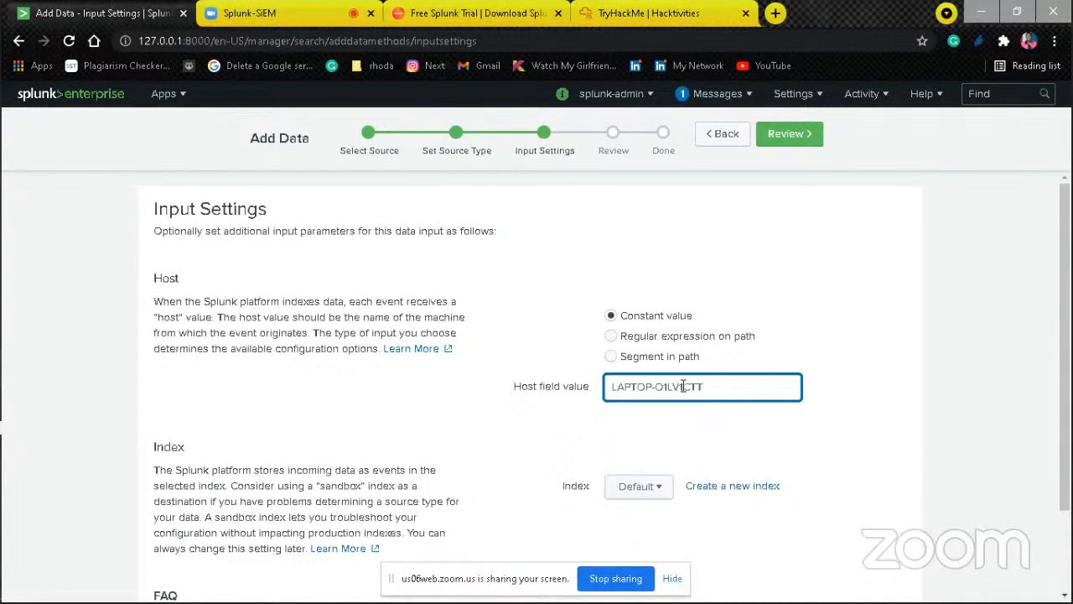
left_click_drag(702, 387, 593, 369)
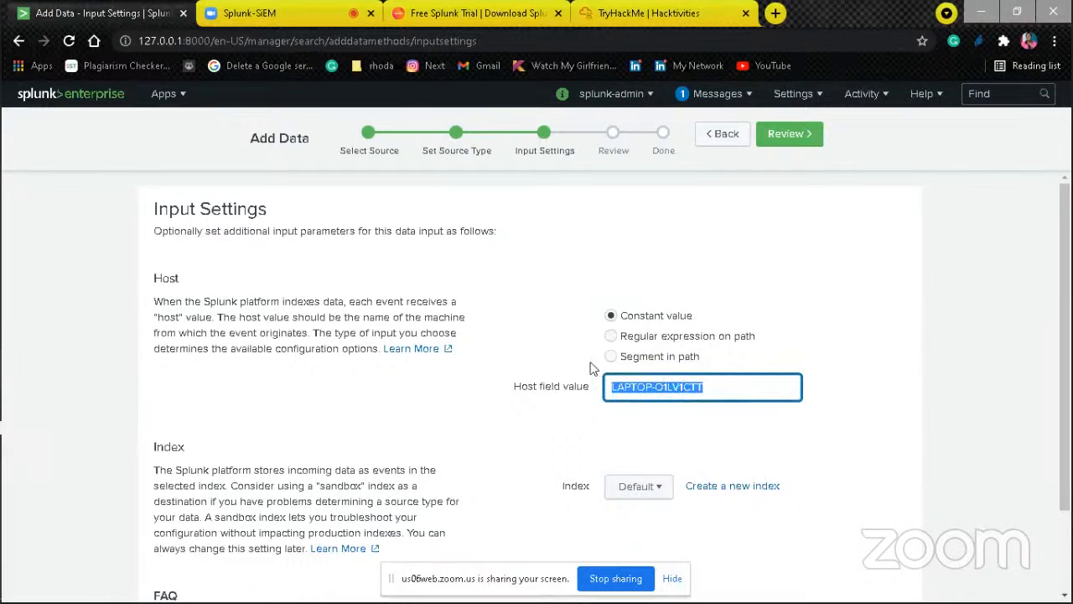
triple_click(646, 383)
type("www1")
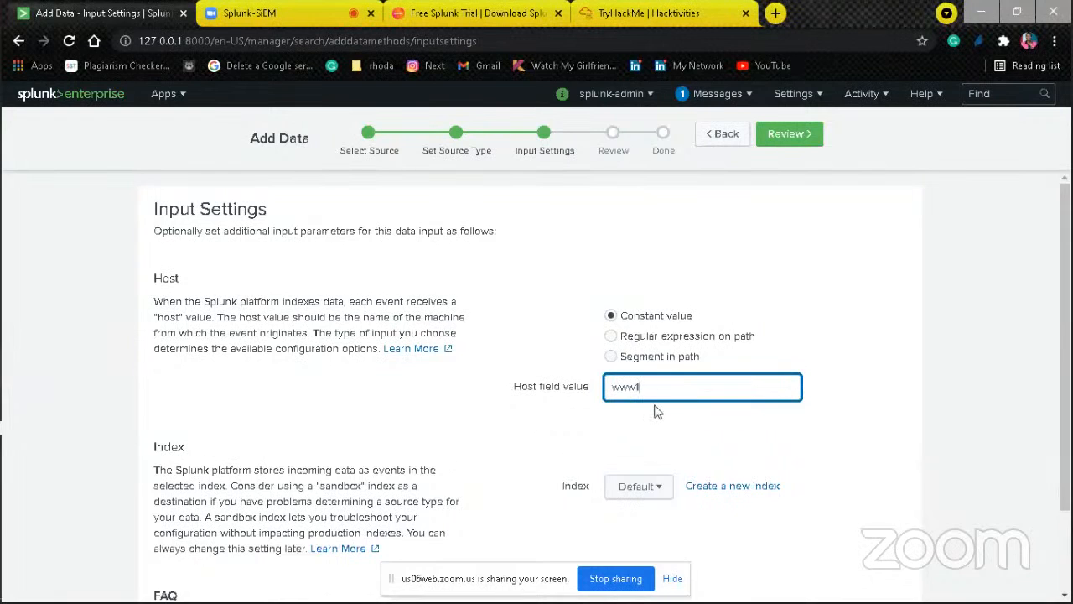
left_click(733, 431)
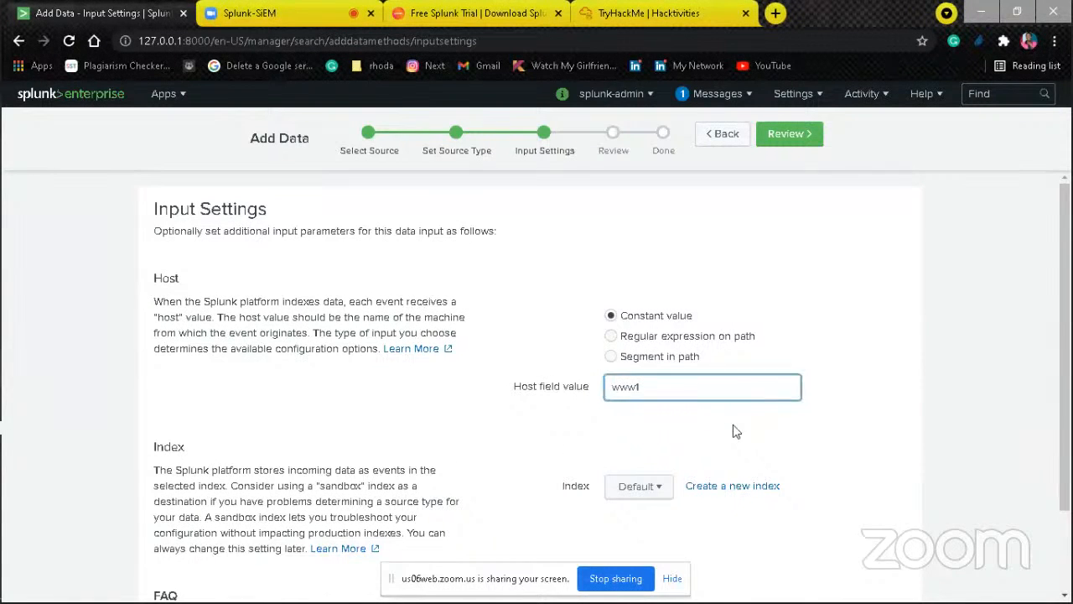
Step: Look over the existing indexes and try to create a new events index named web for the Search & Reporting app
left_click(1065, 597)
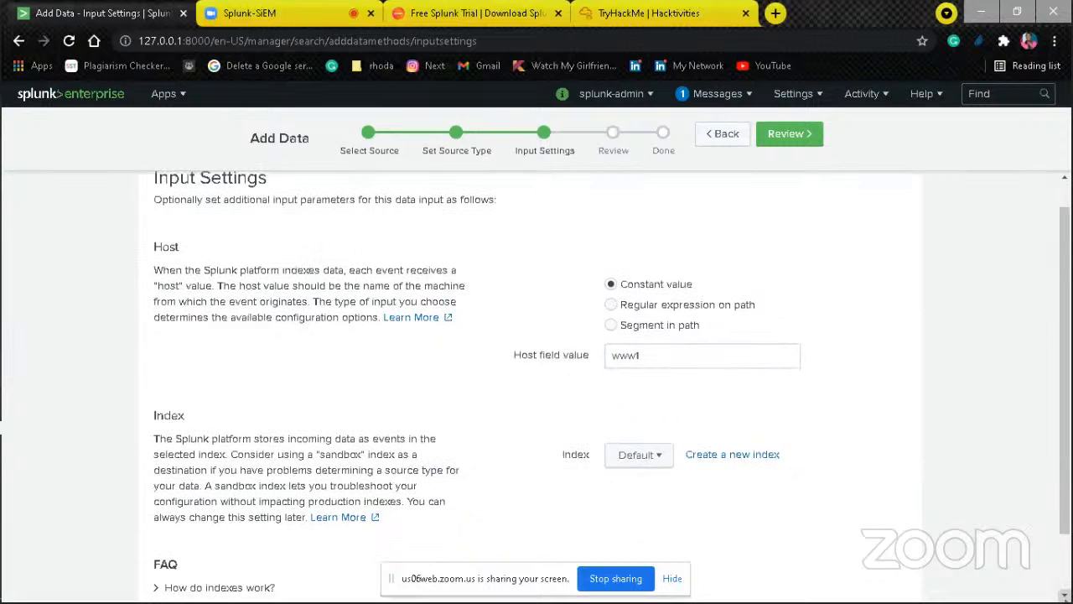
left_click(1064, 597)
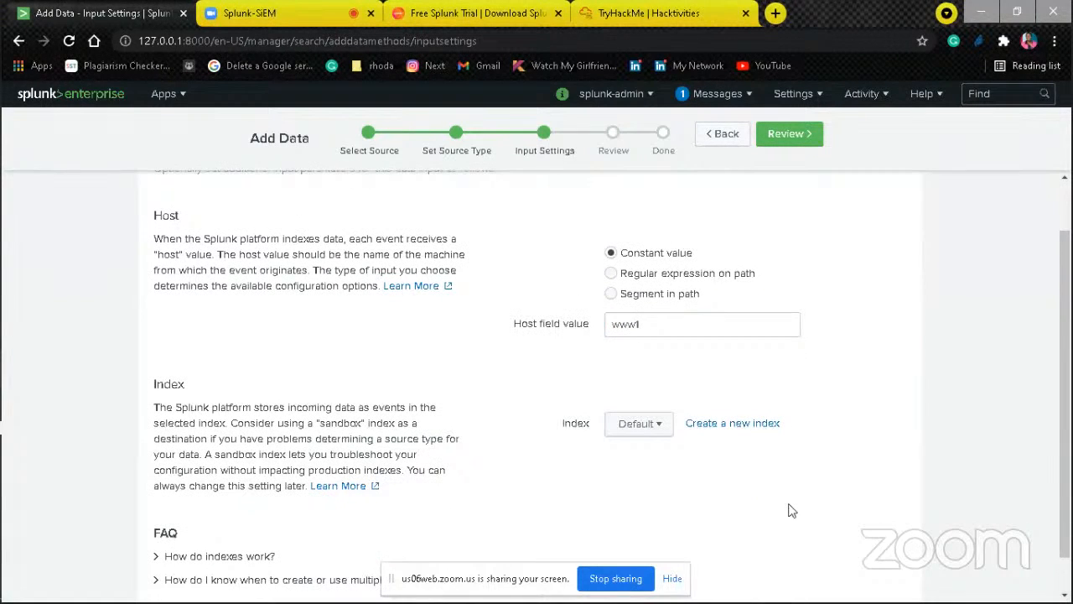
left_click(651, 424)
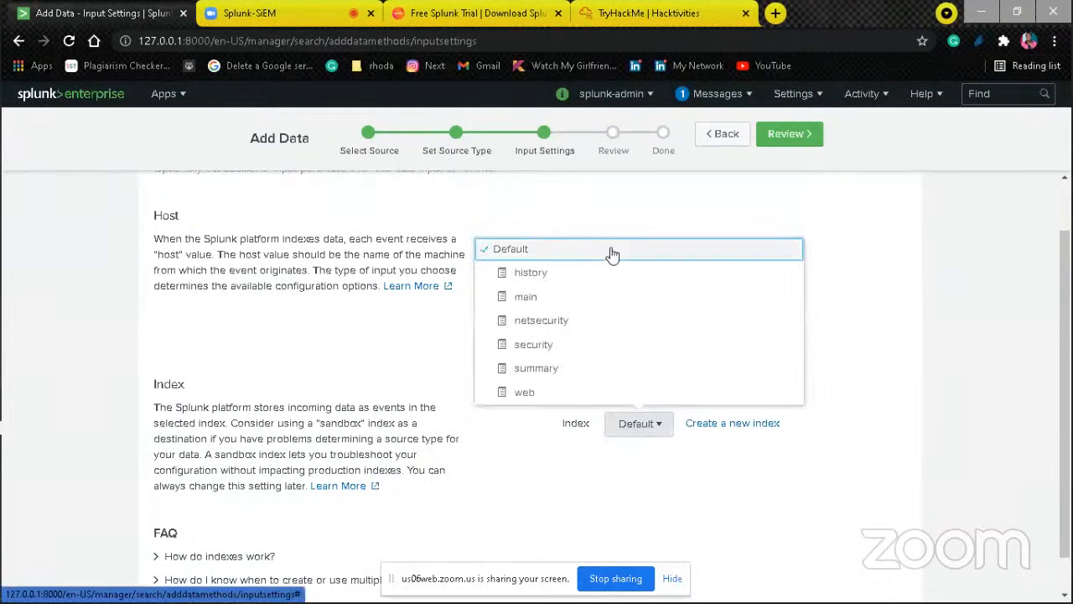
left_click(730, 461)
left_click(732, 425)
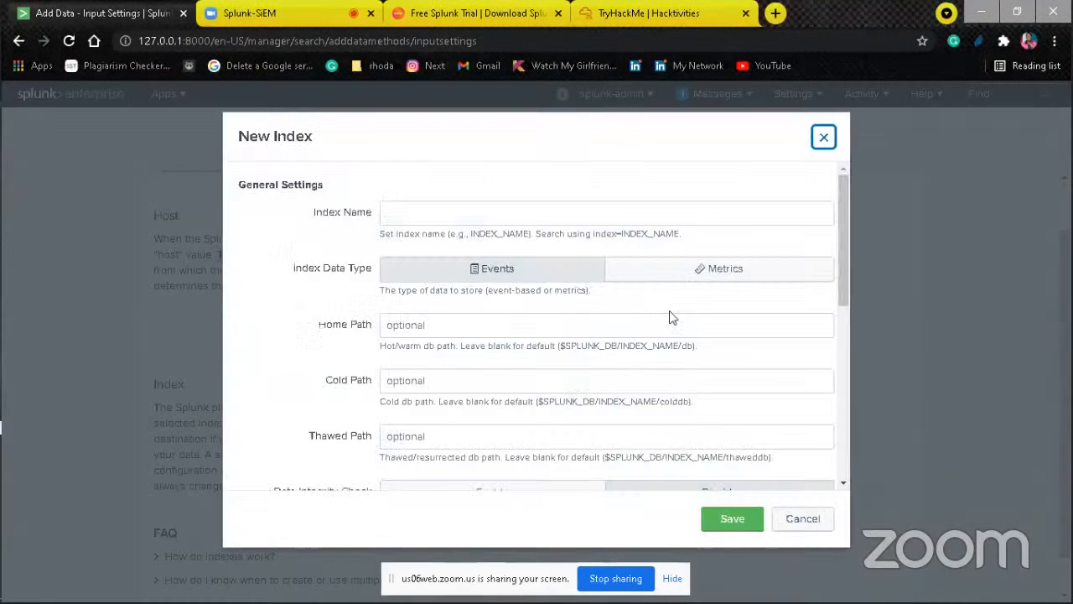
left_click(588, 205)
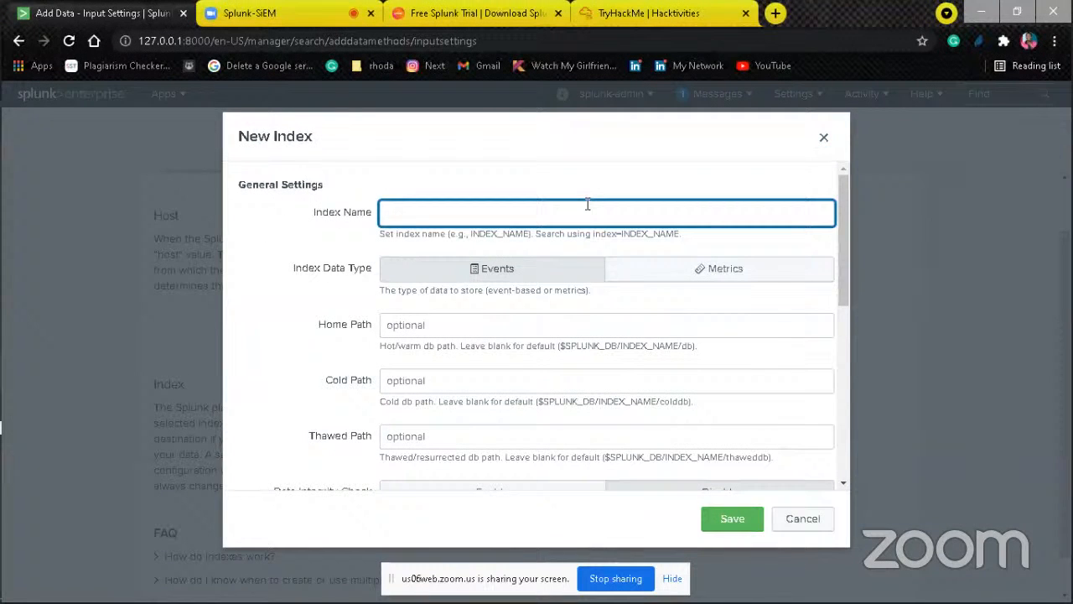
type("web")
left_click(842, 485)
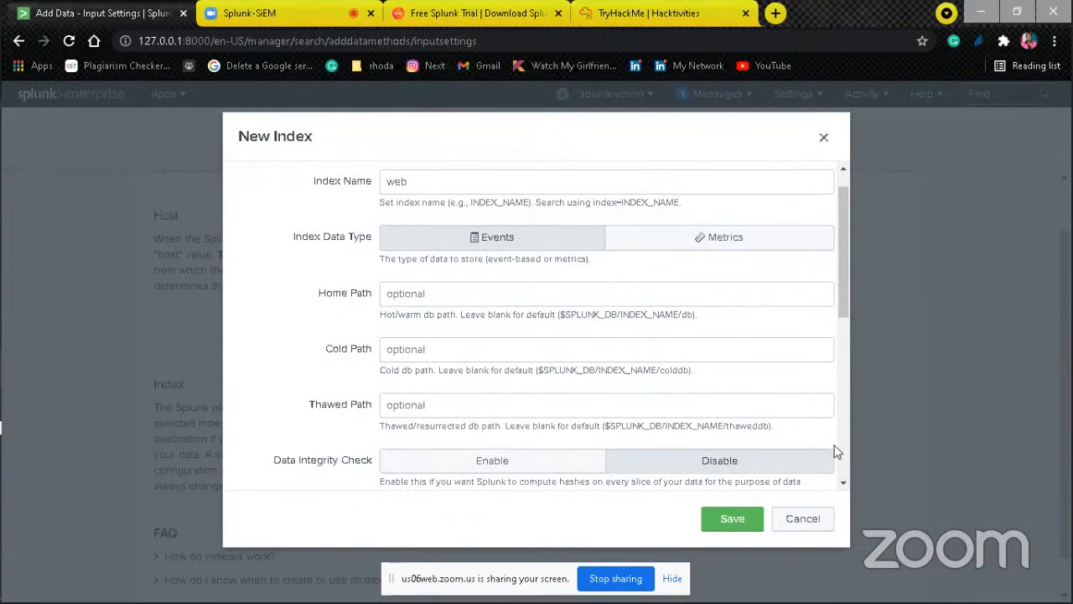
left_click_drag(842, 483, 843, 483)
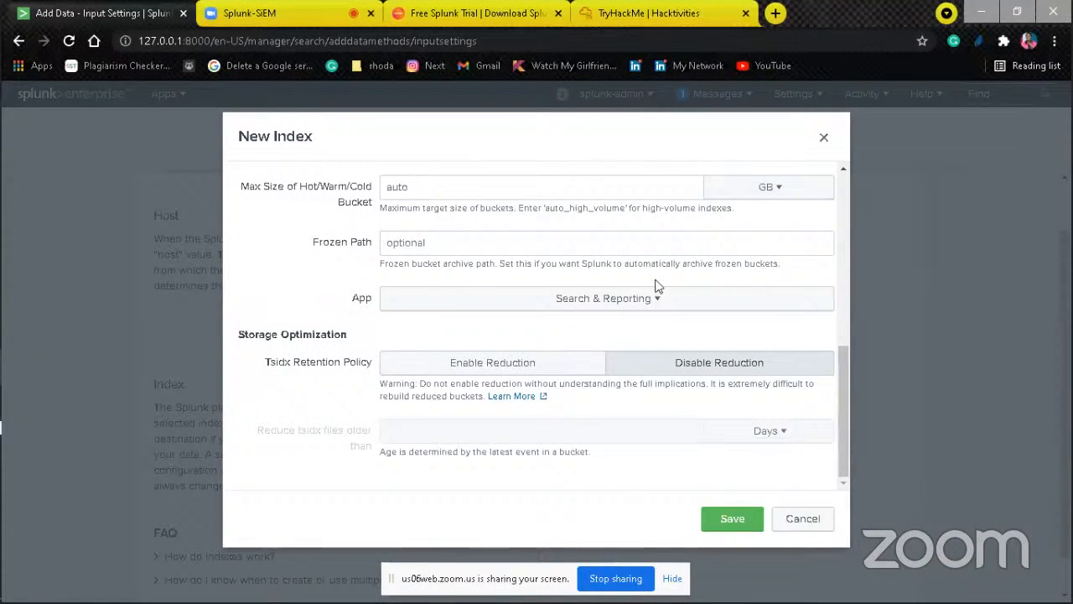
left_click(731, 519)
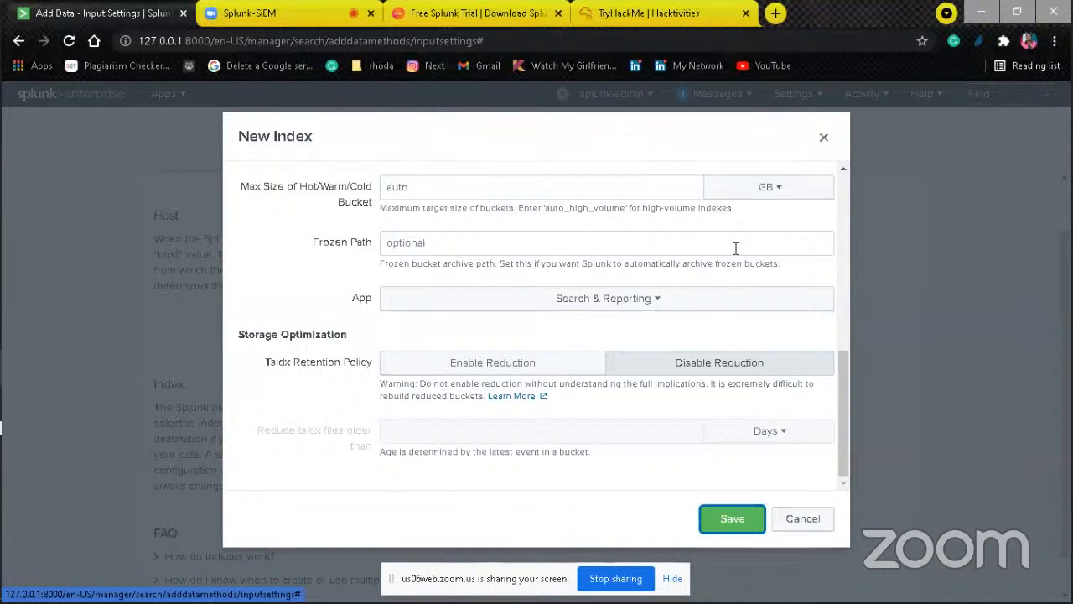
Step: Change the new index's name to web1 and discard the new index without saving it
scroll(840, 214, "up", 10)
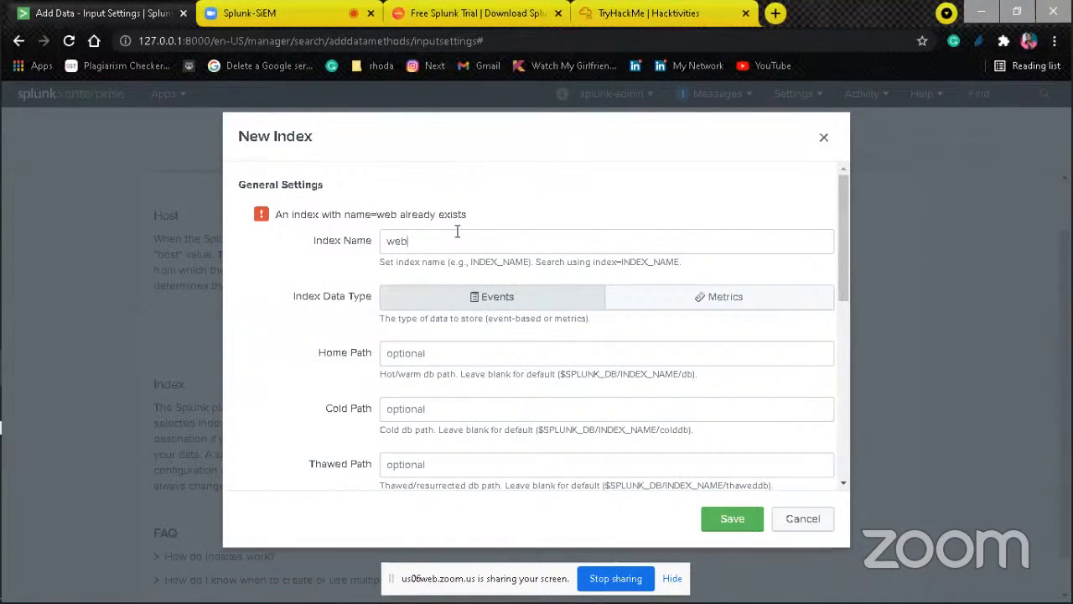
left_click(457, 234)
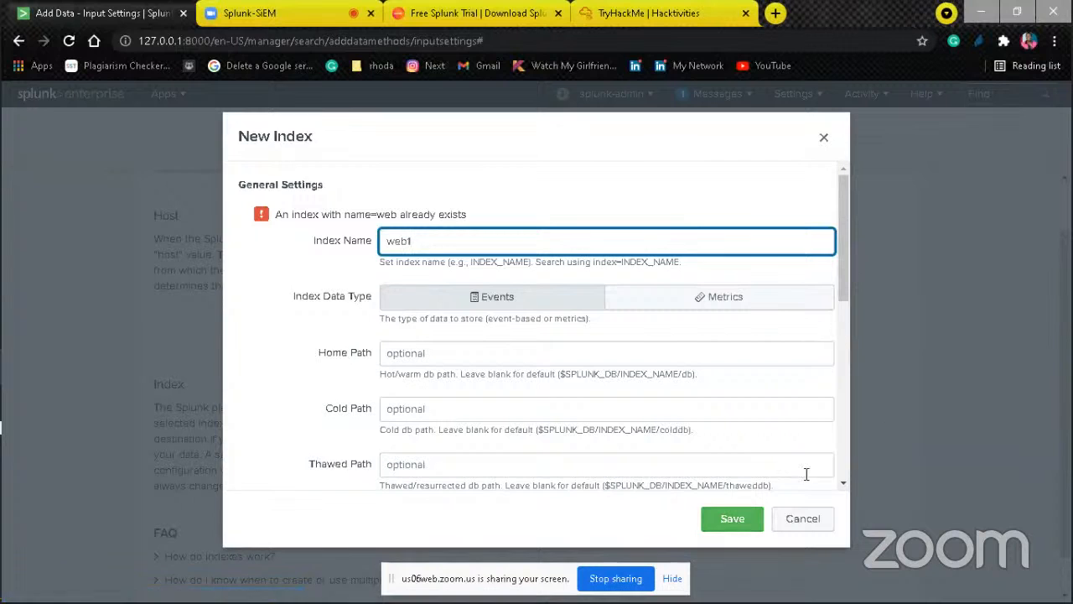
left_click(799, 520)
Step: Select the existing web index as the destination for access.log and continue to the review stage
left_click(651, 425)
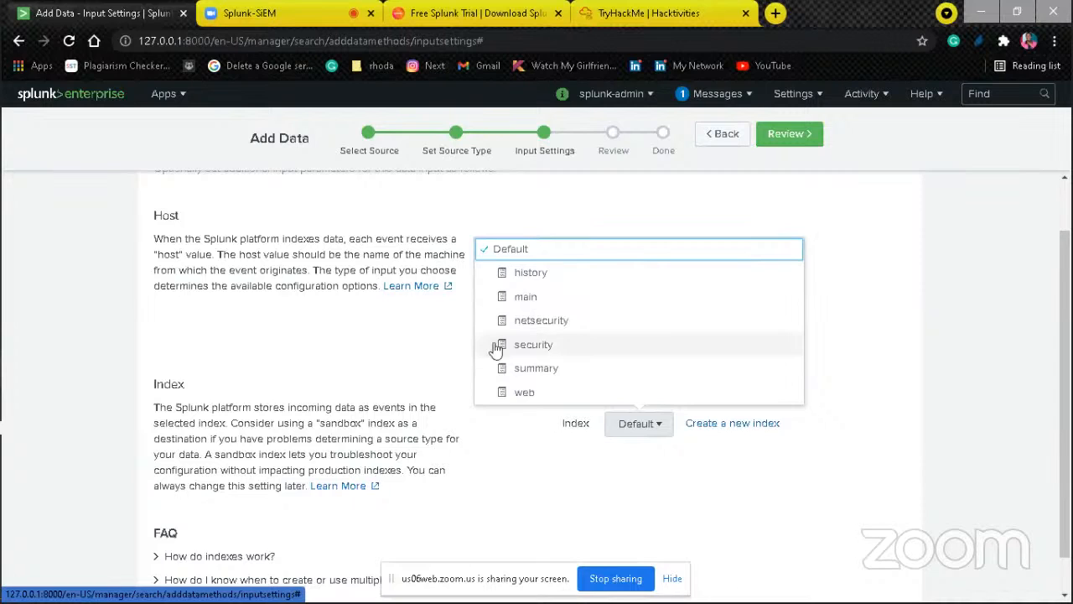
left_click(541, 394)
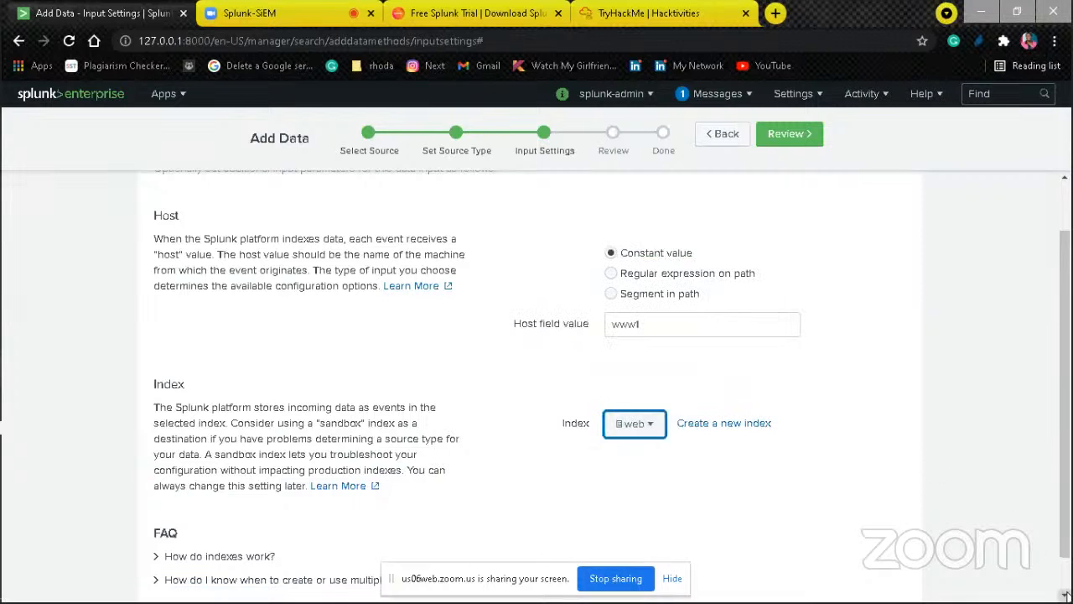
scroll(1067, 592, "down", 1)
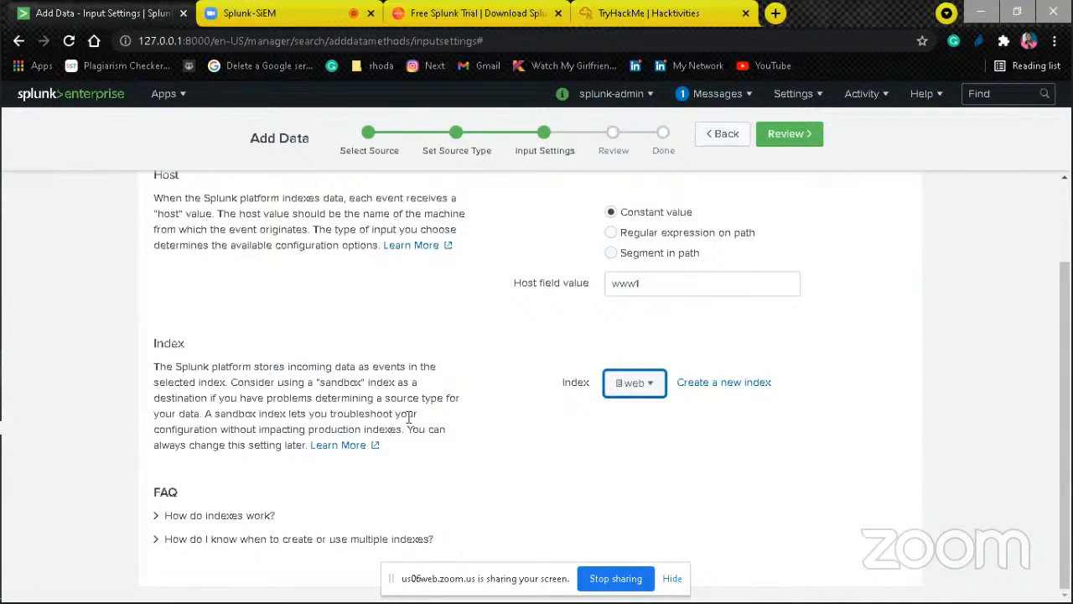
left_click(791, 135)
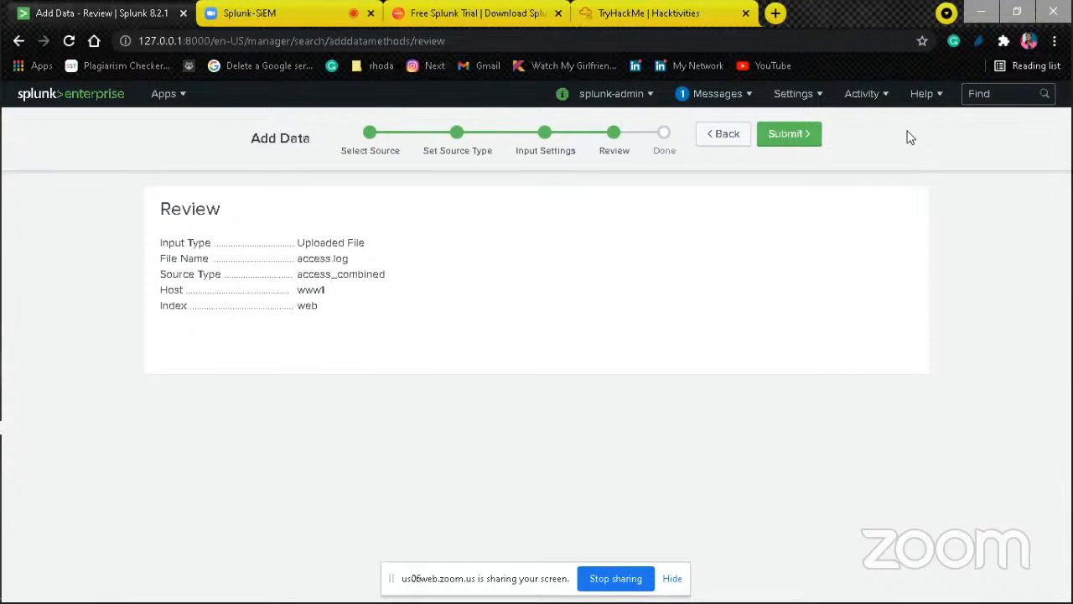
Step: Go back through the Add Data stages without submitting, to the upload, monitor and forward methods on the start page
left_click(726, 135)
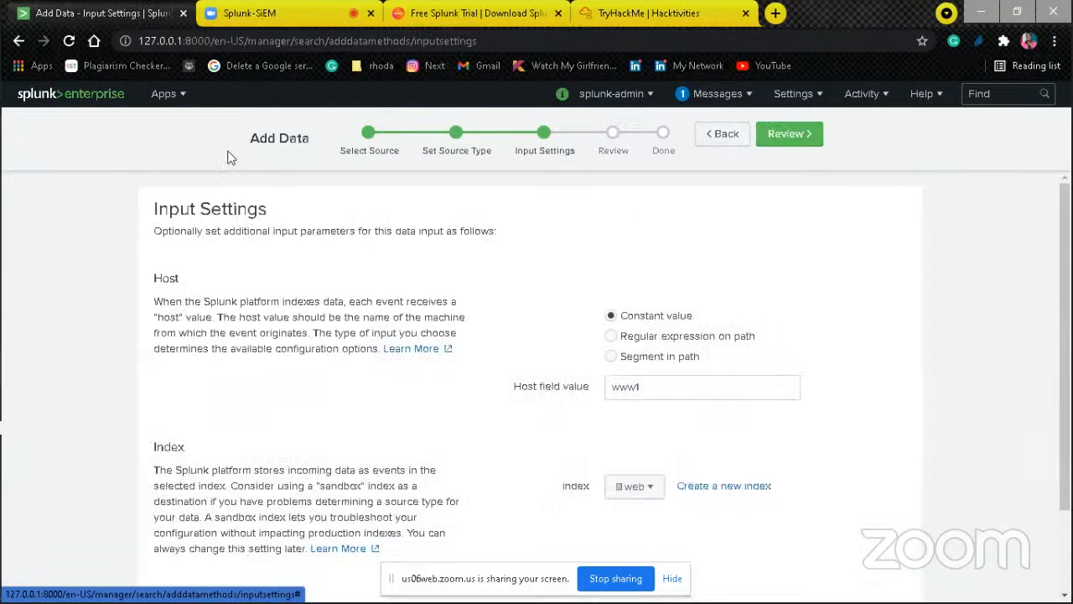
left_click(717, 136)
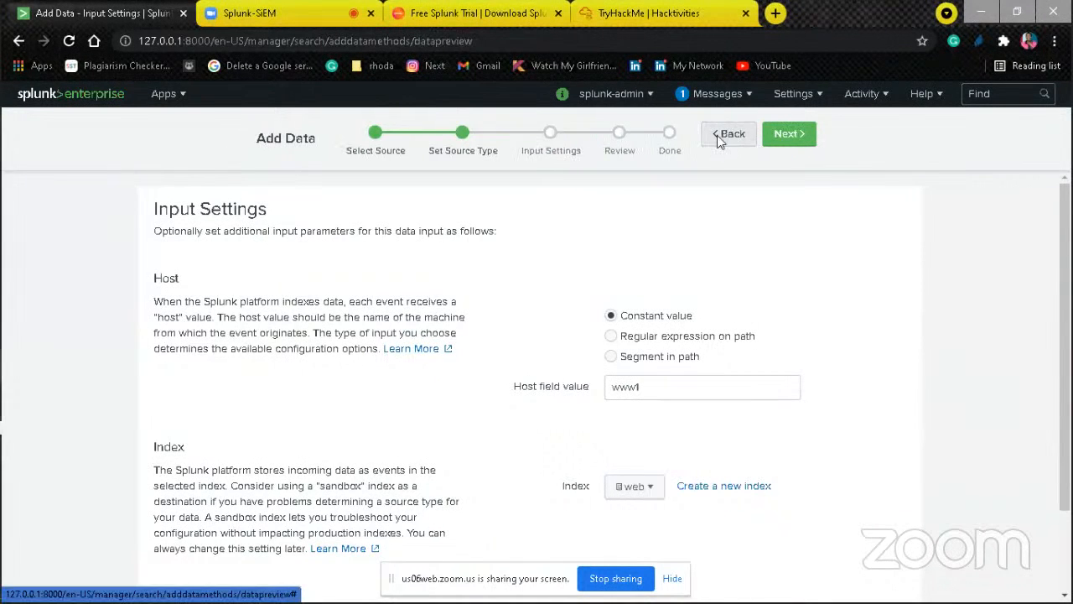
left_click(718, 136)
left_click(718, 136)
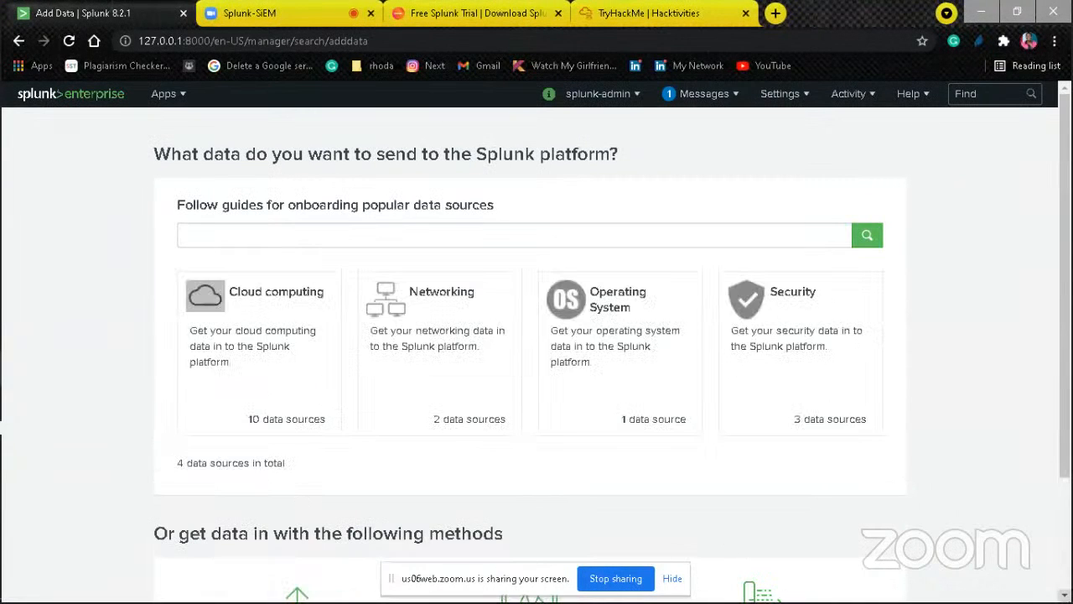
scroll(658, 558, "down", 2)
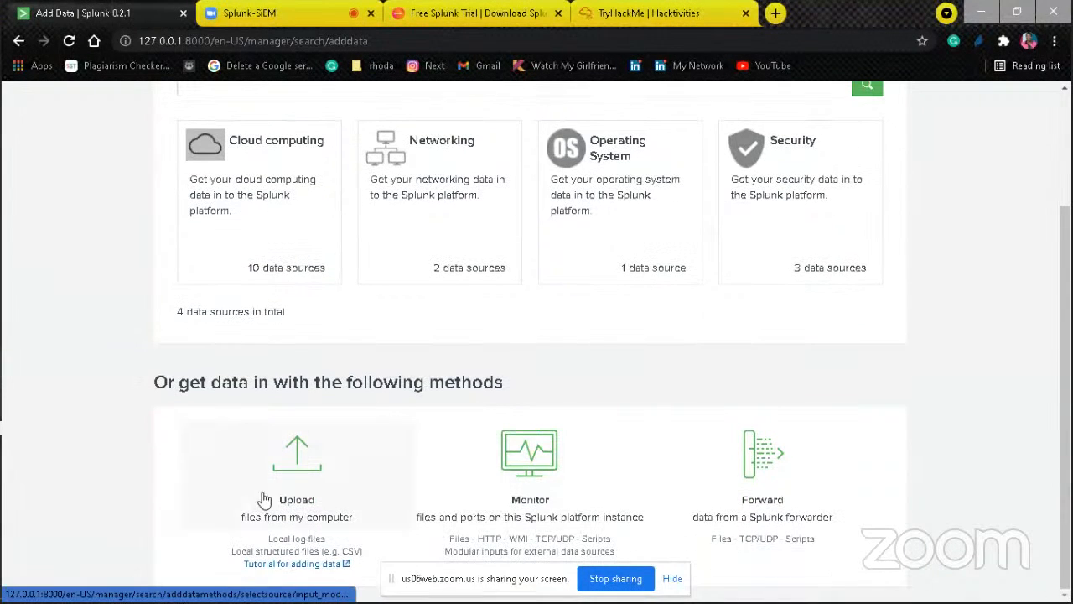
Step: Choose the upload method, select secure.log from the Splunk Dataset www1 folder and continue to the source type stage
left_click(312, 490)
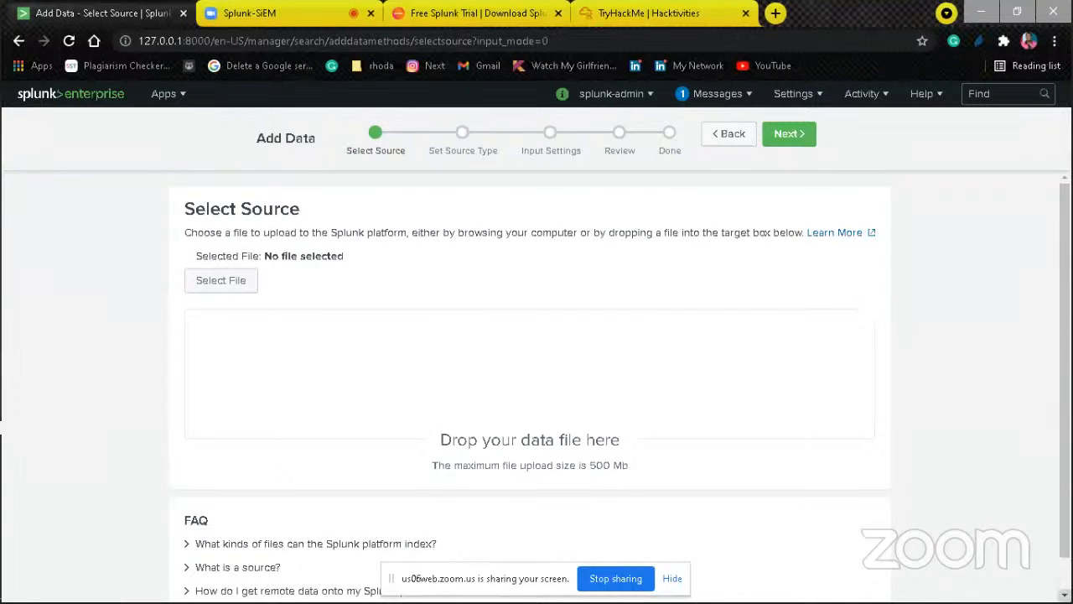
scroll(530, 377, "down", 1)
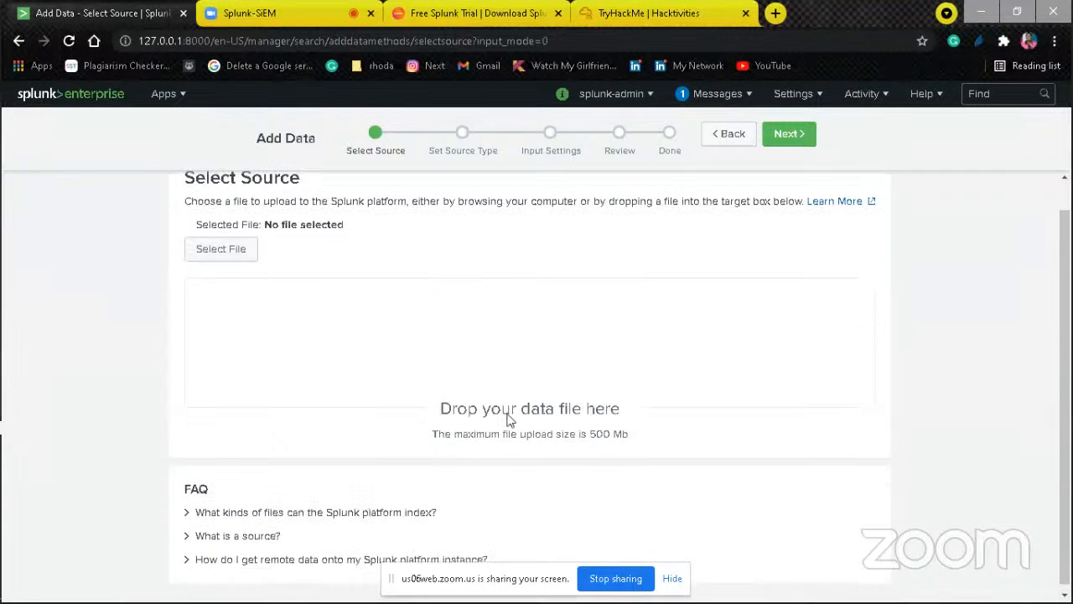
left_click(220, 254)
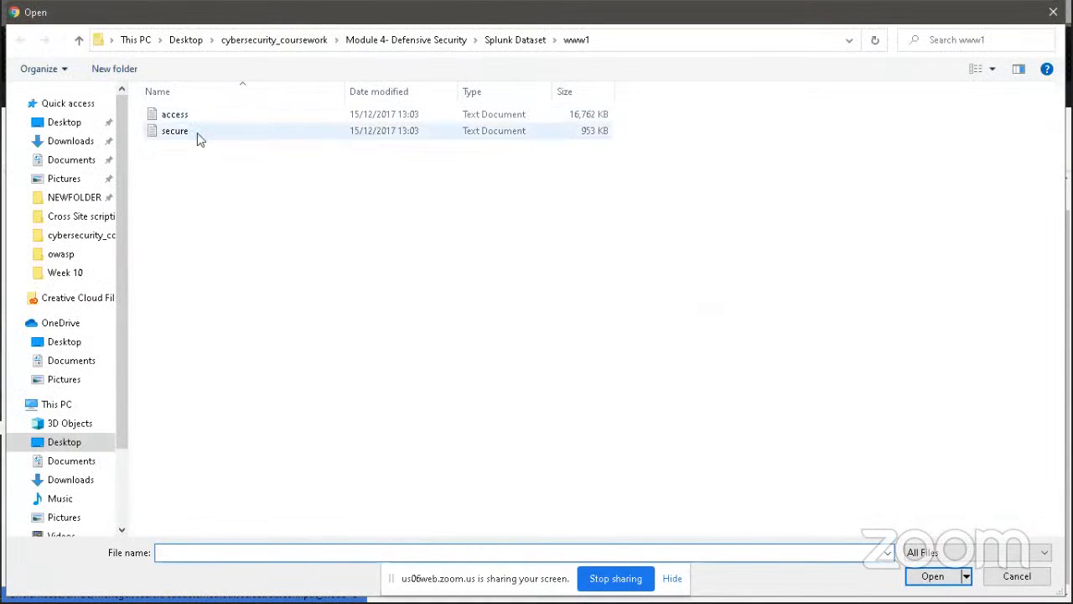
left_click(197, 134)
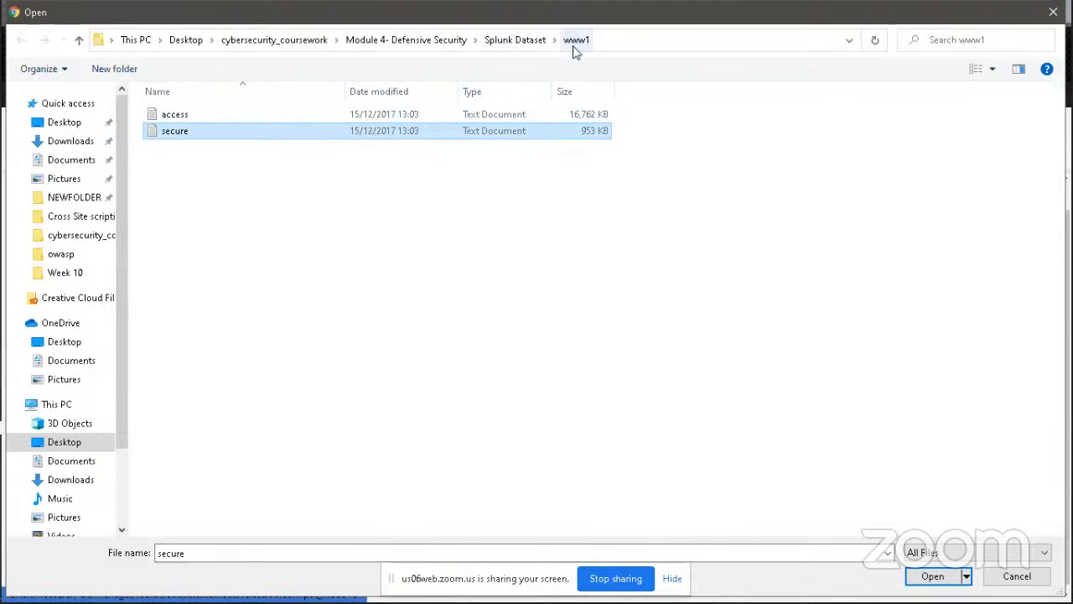
left_click(539, 42)
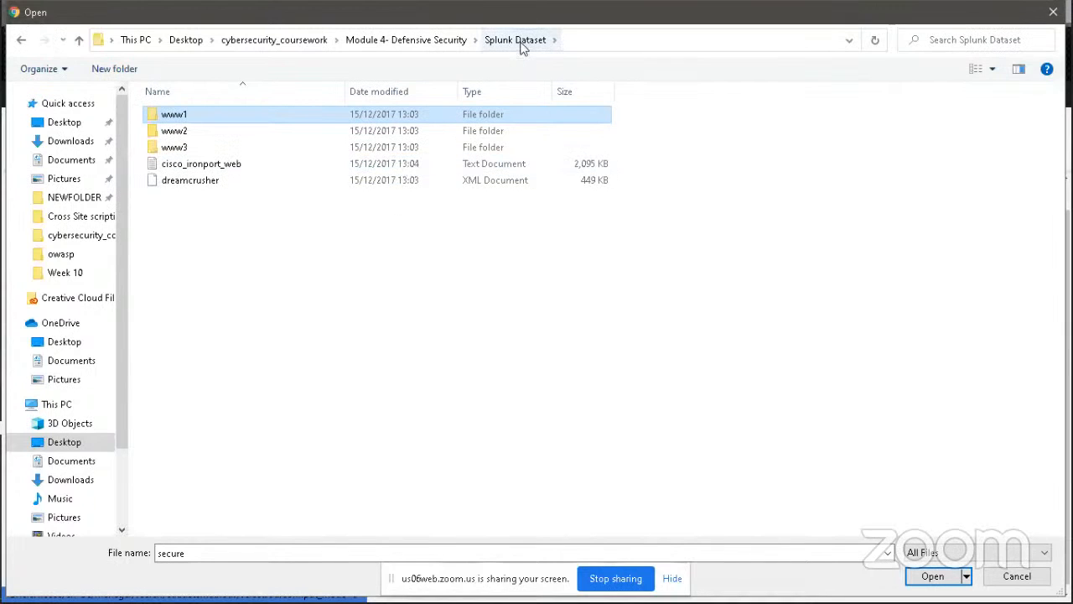
double_click(367, 114)
left_click(543, 135)
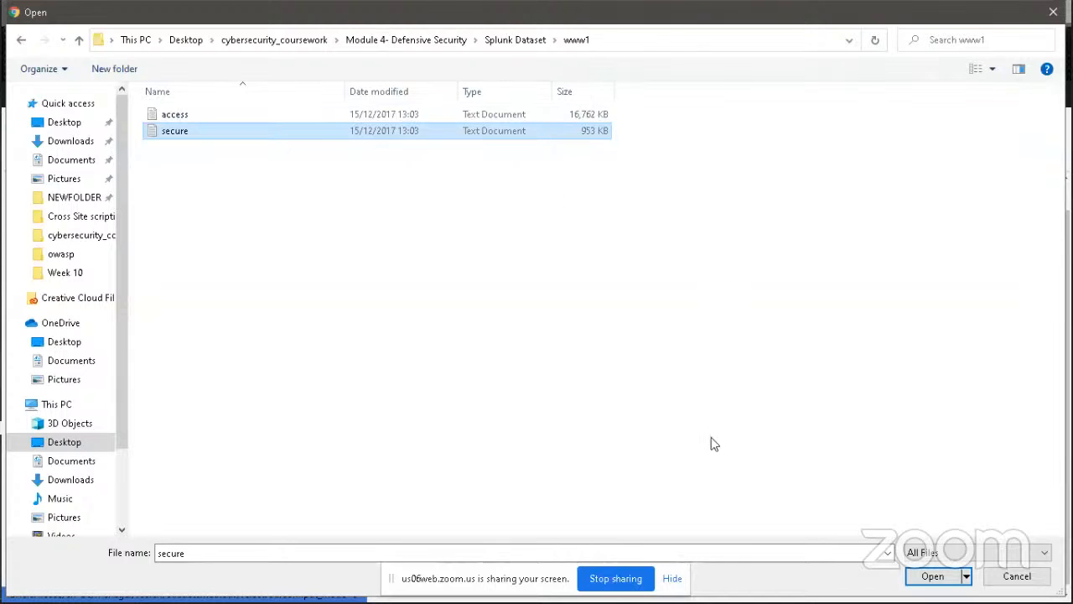
left_click(939, 584)
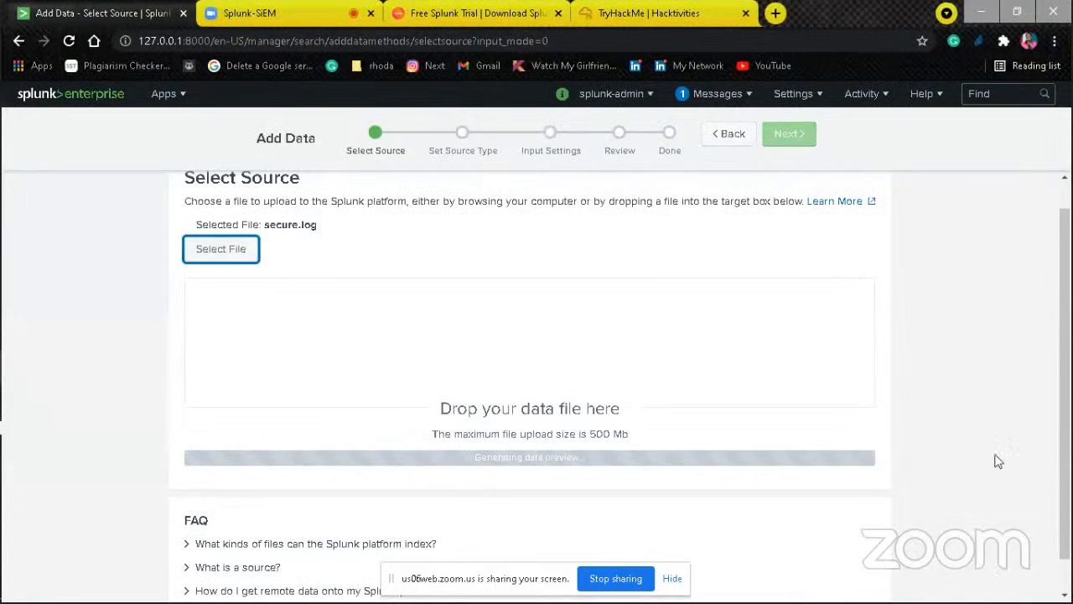
left_click(1065, 596)
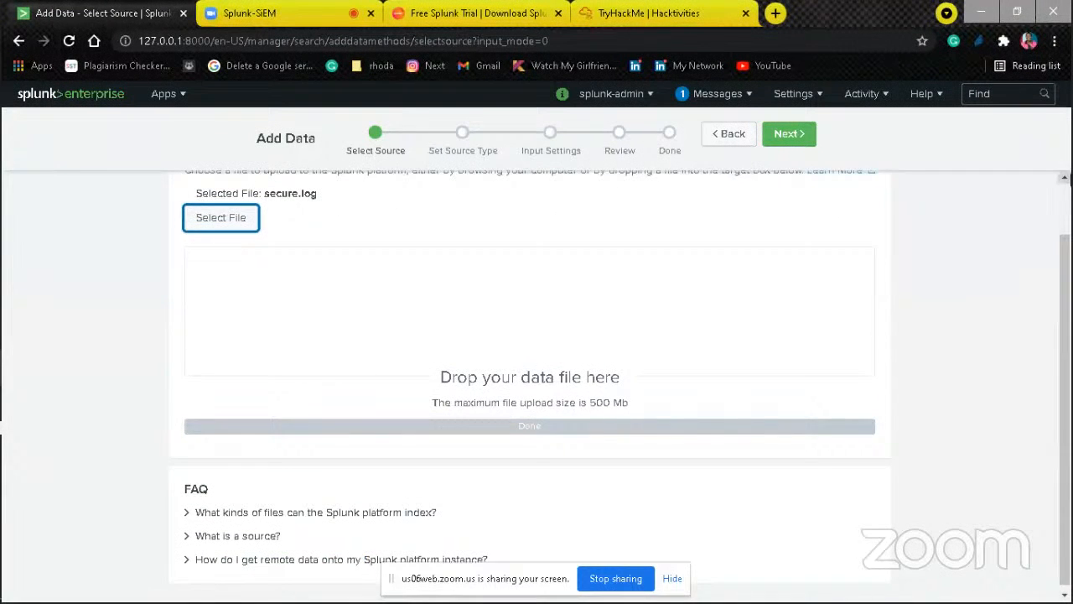
left_click(1065, 178)
left_click(1065, 178)
left_click(789, 138)
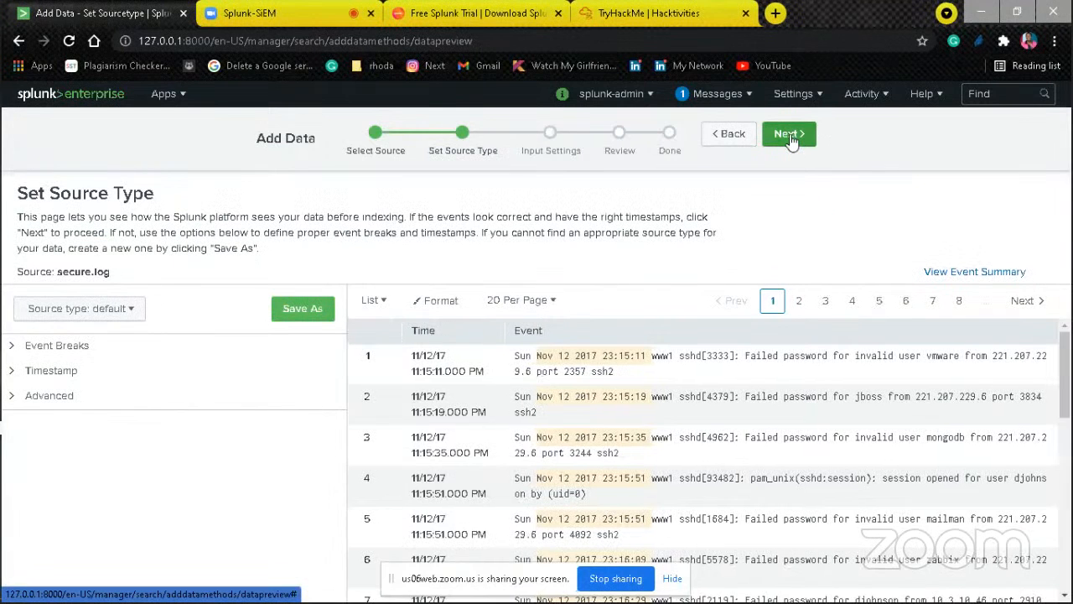
Step: Examine the secure.log event preview to judge which source type suits its entries
left_click(126, 306)
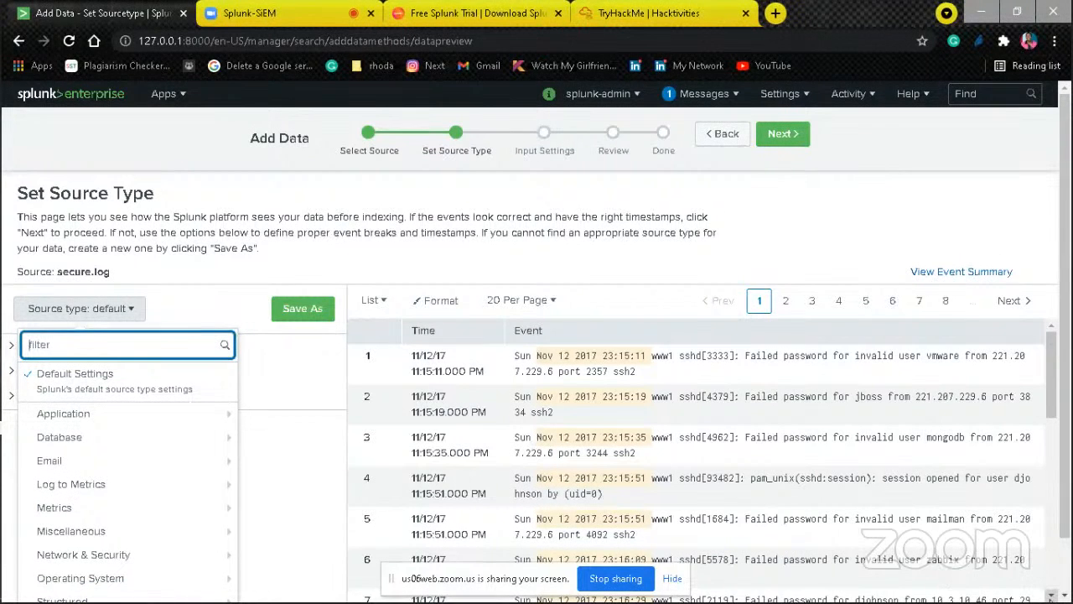
key("Escape")
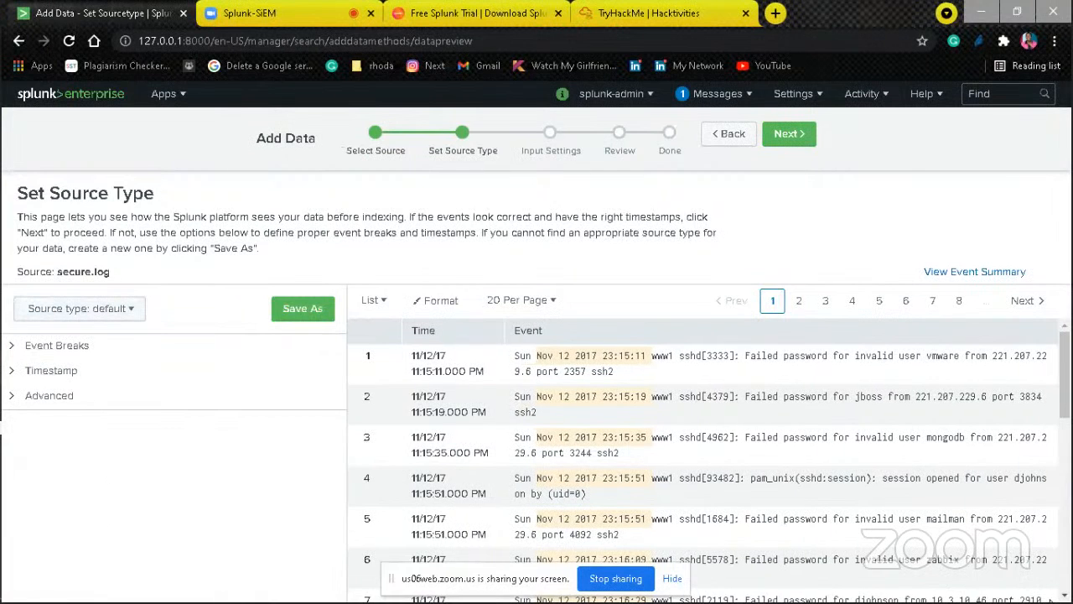
scroll(704, 461, "down", 5)
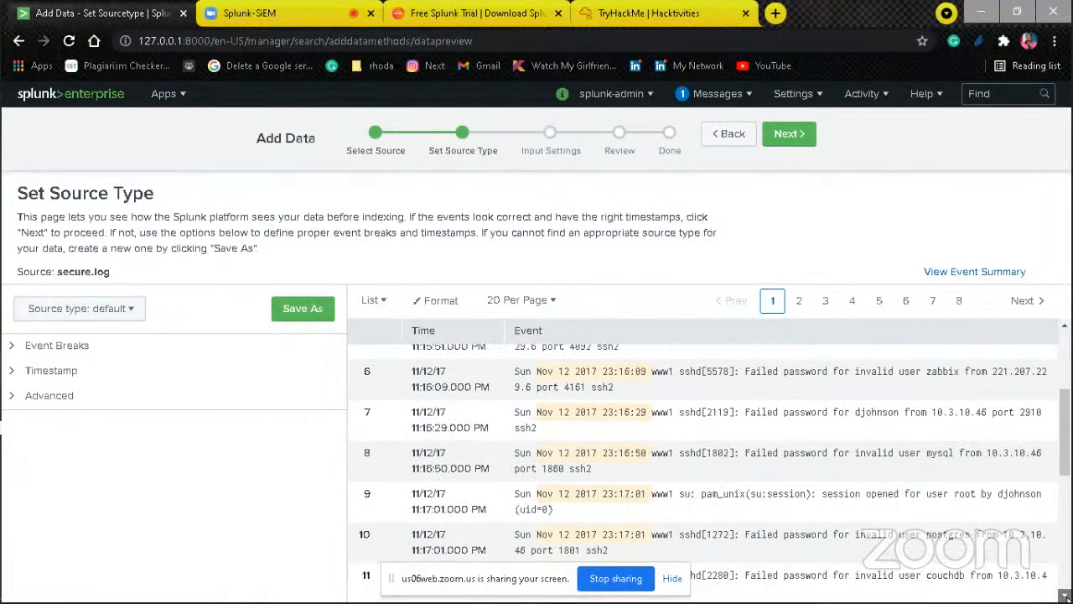
scroll(704, 461, "down", 5)
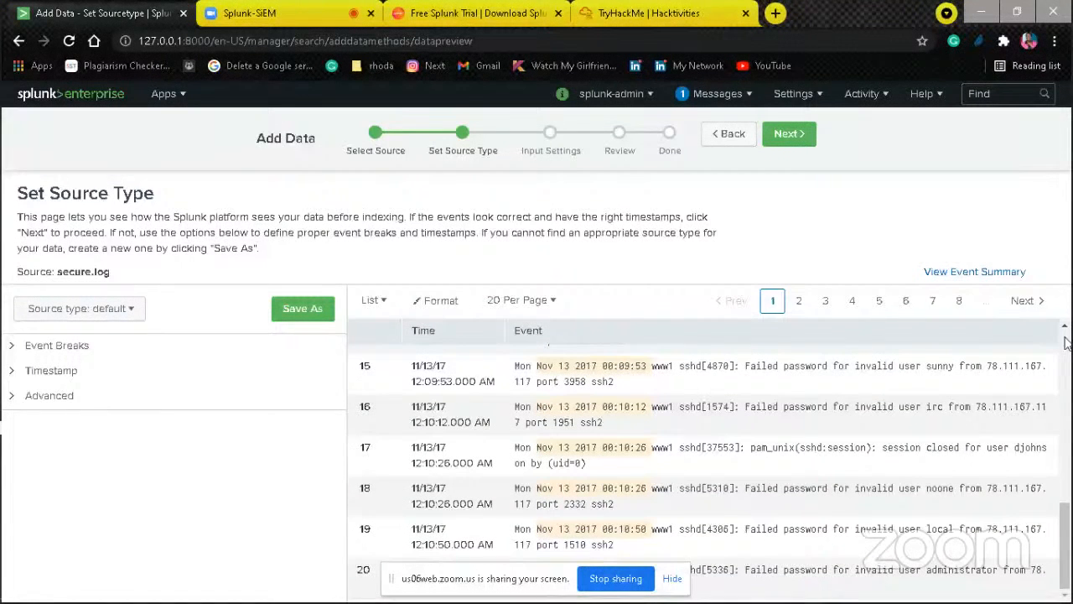
scroll(1065, 332, "up", 5)
scroll(1065, 331, "up", 3)
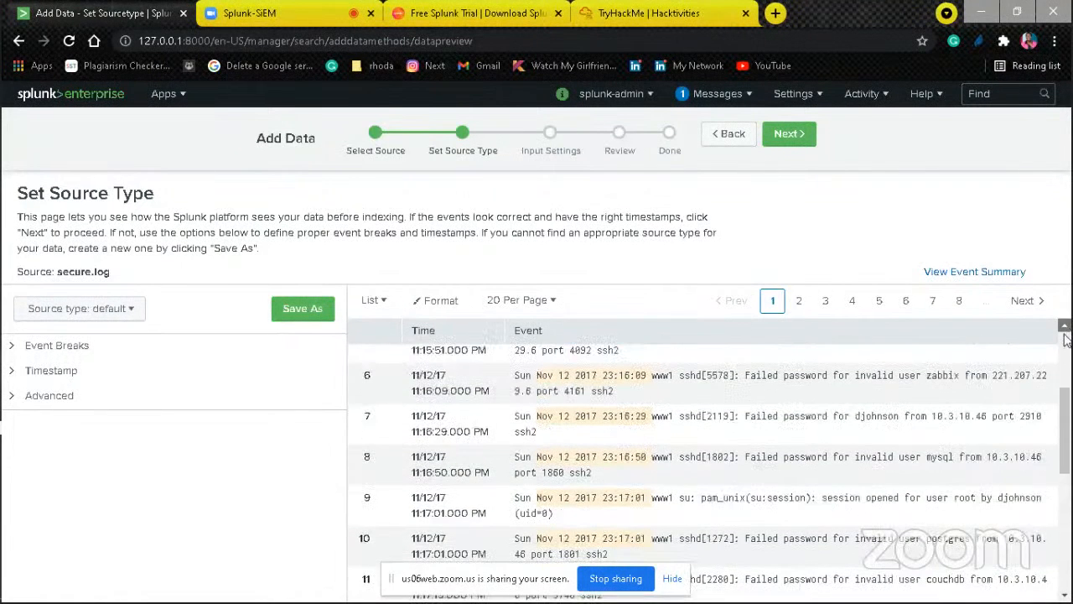
scroll(1066, 333, "up", 3)
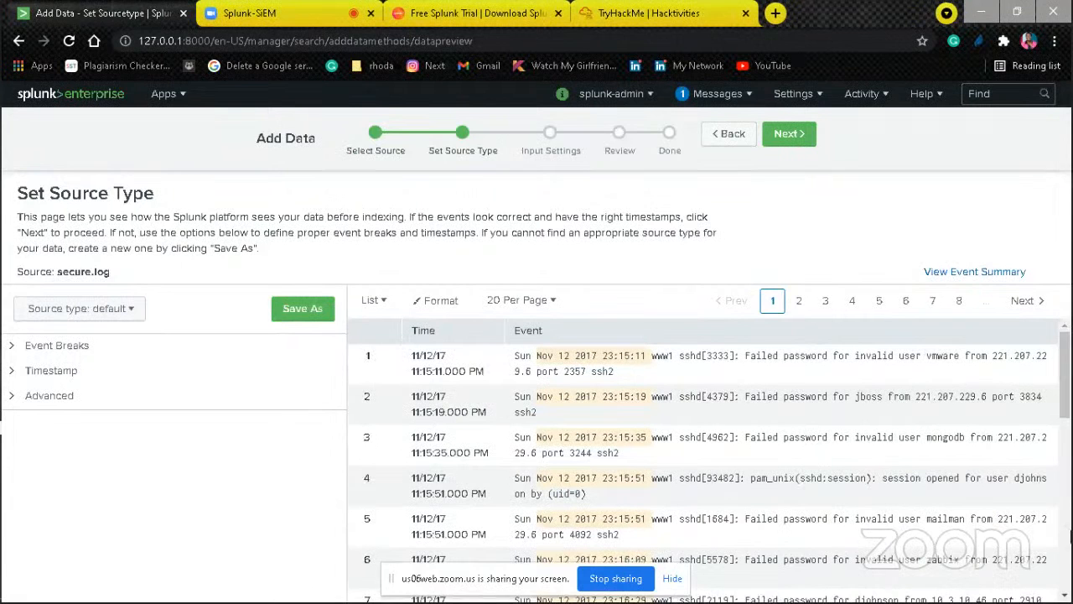
scroll(1063, 587, "down", 7)
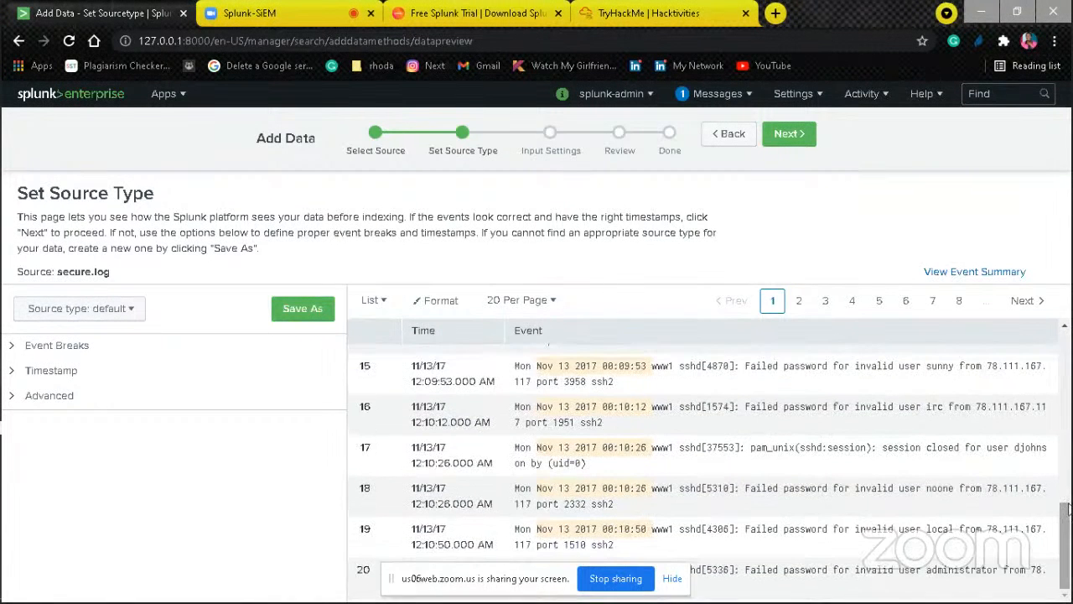
scroll(1066, 335, "up", 7)
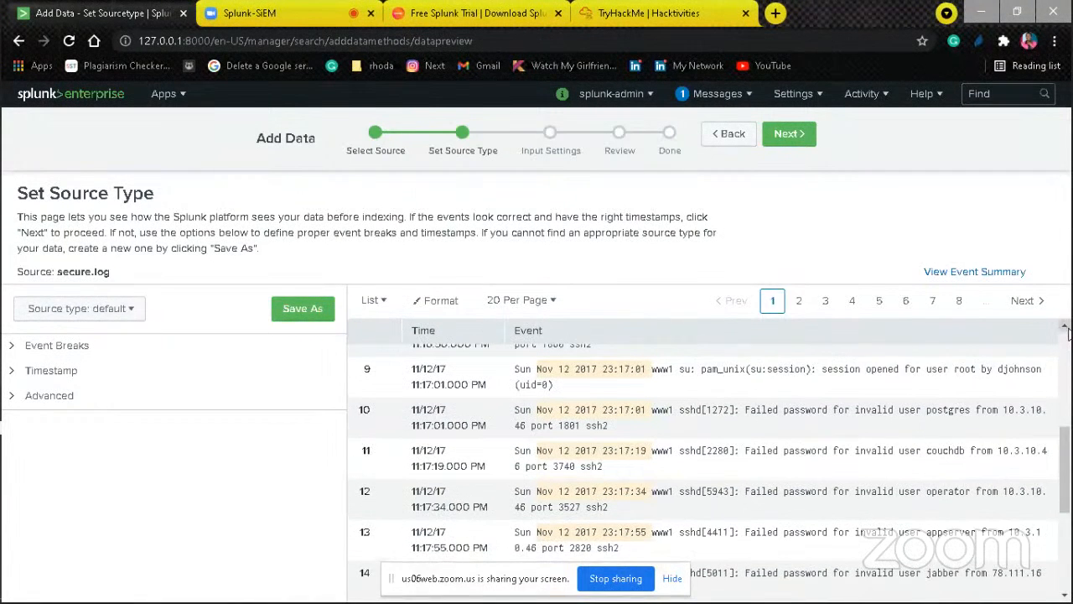
scroll(1067, 332, "up", 5)
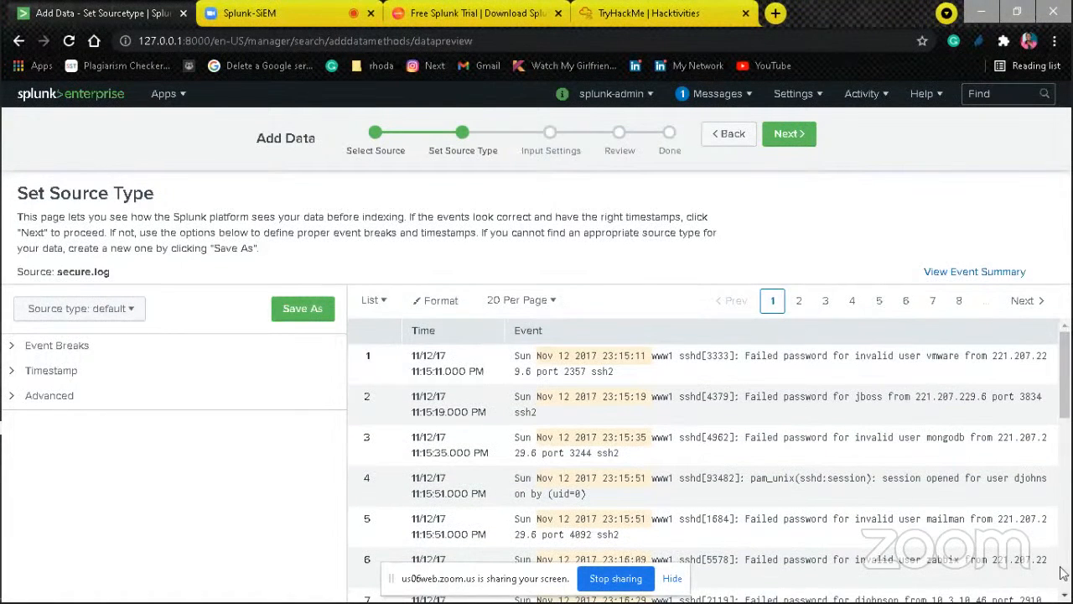
left_click(1064, 594)
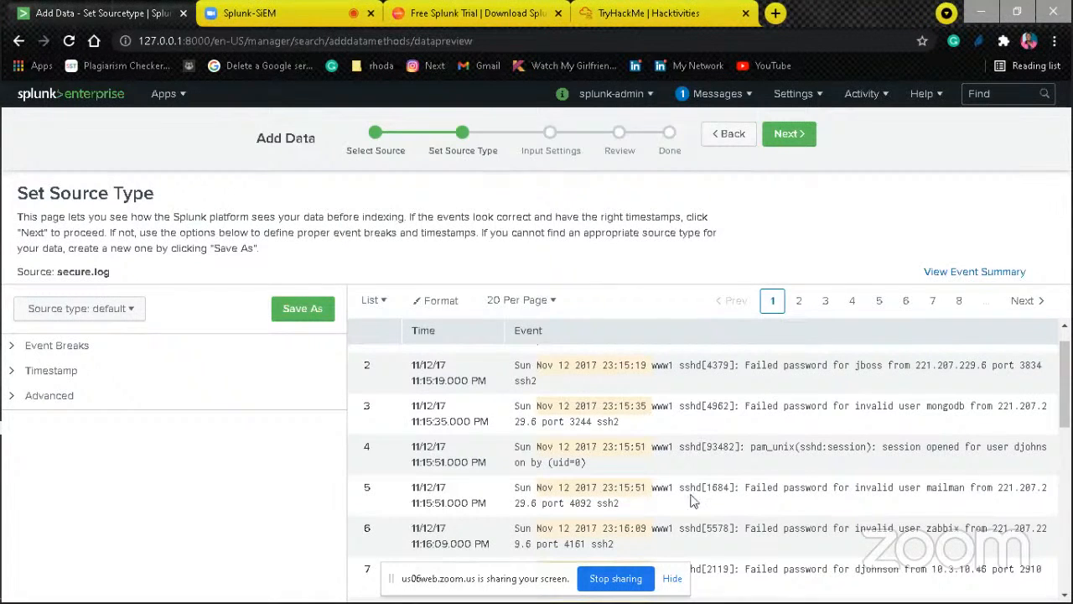
left_click(118, 310)
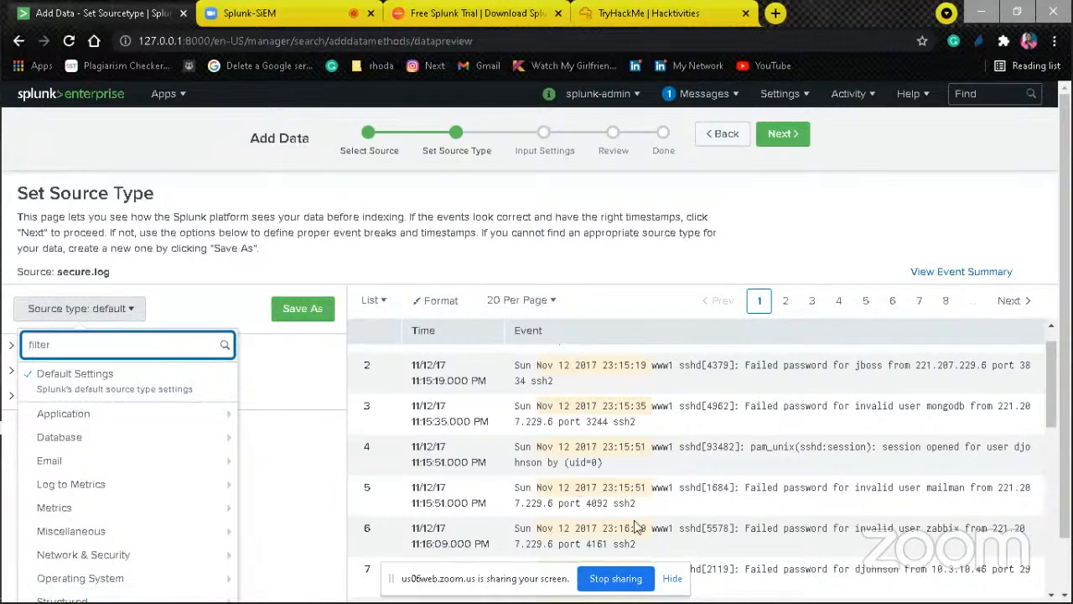
left_click(1053, 596)
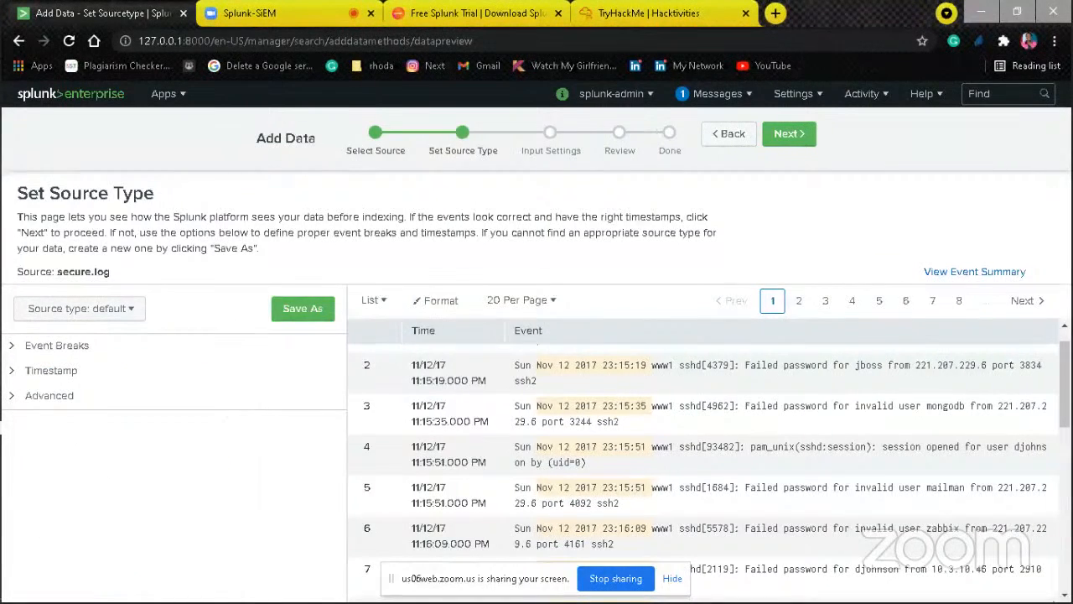
scroll(703, 469, "down", 3)
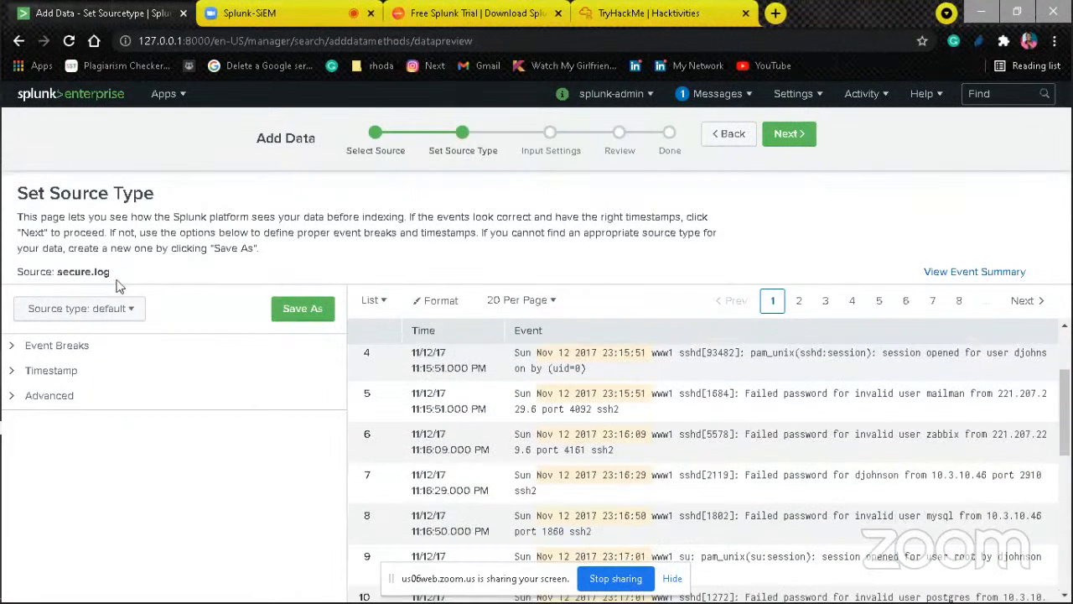
Step: Set the source type of secure.log to linux_secure and continue to the input settings
left_click(120, 312)
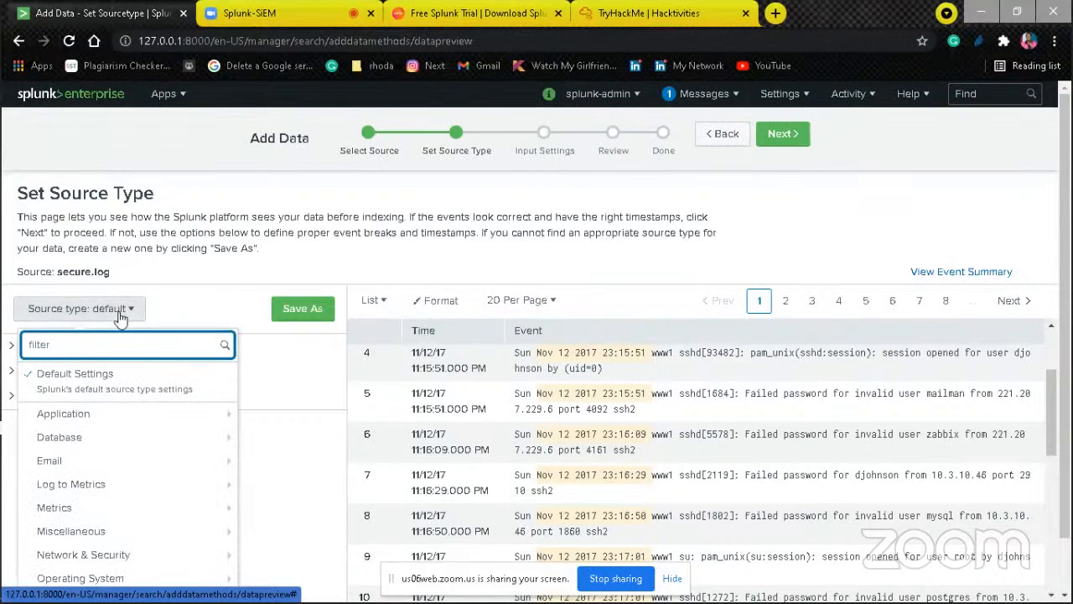
mouse_move(161, 491)
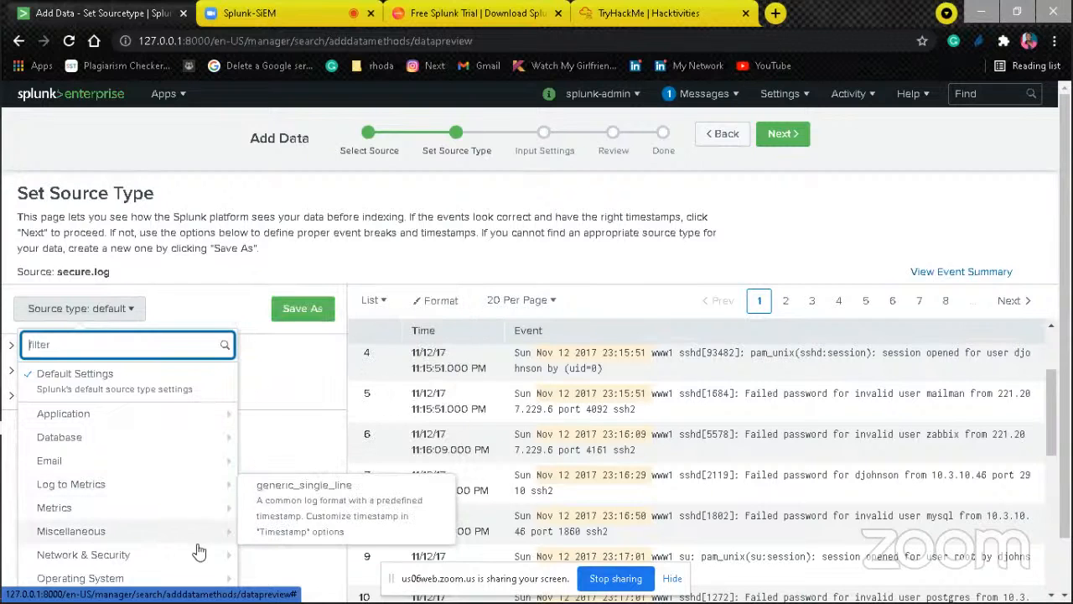
mouse_move(208, 410)
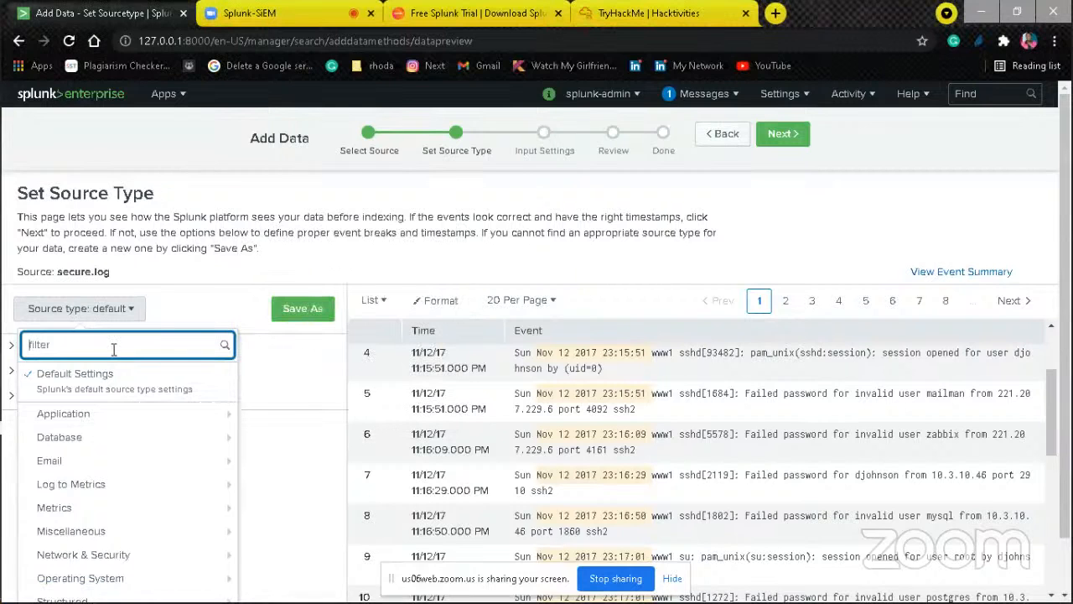
type("linux")
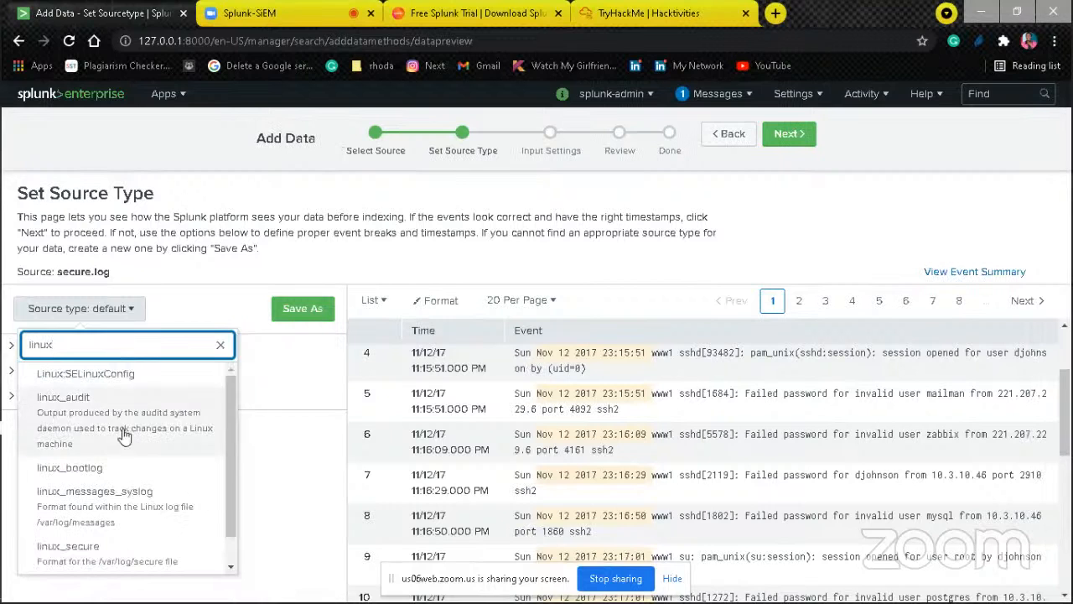
left_click(107, 560)
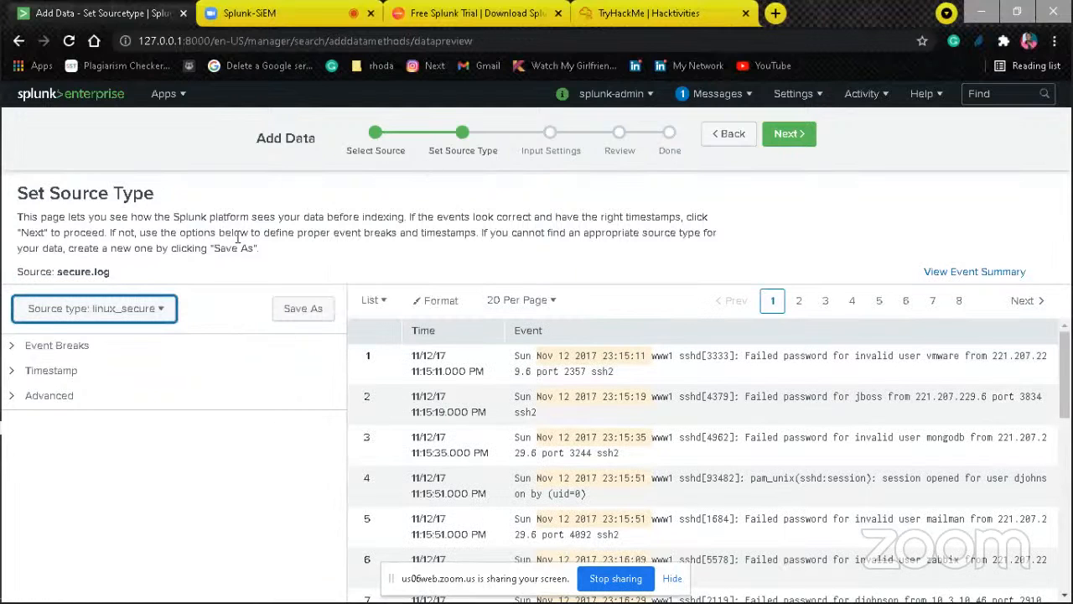
left_click(788, 134)
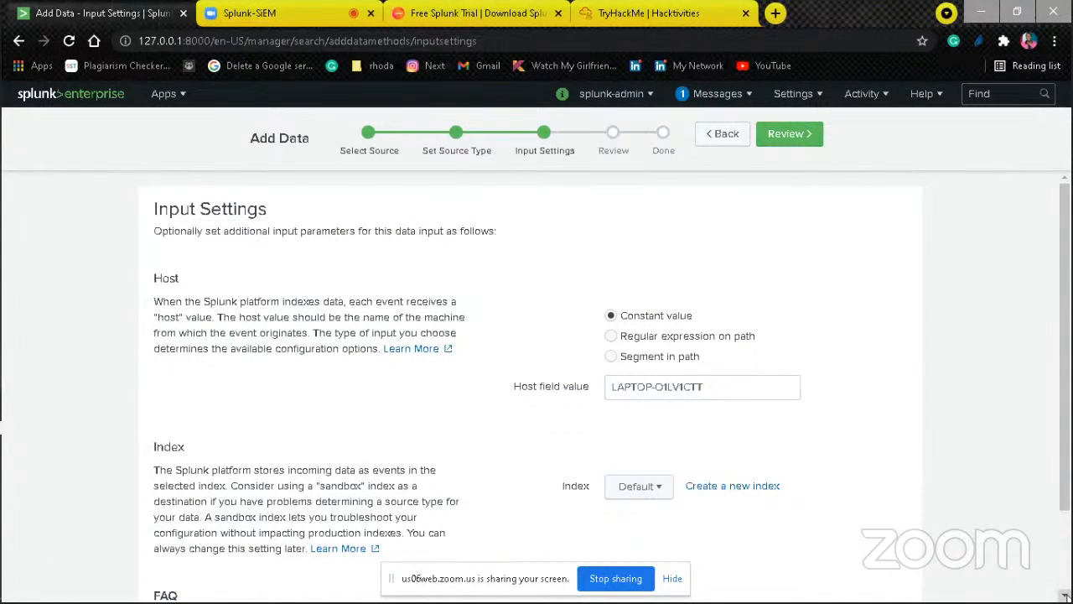
Step: Set the constant host field value for secure.log to www1
triple_click(744, 377)
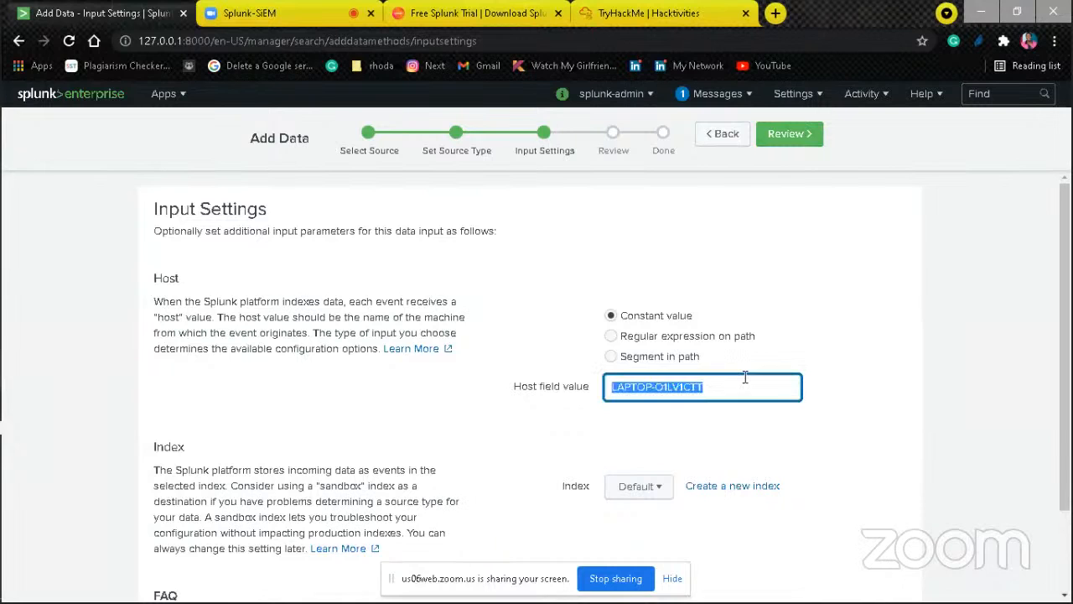
type("ww")
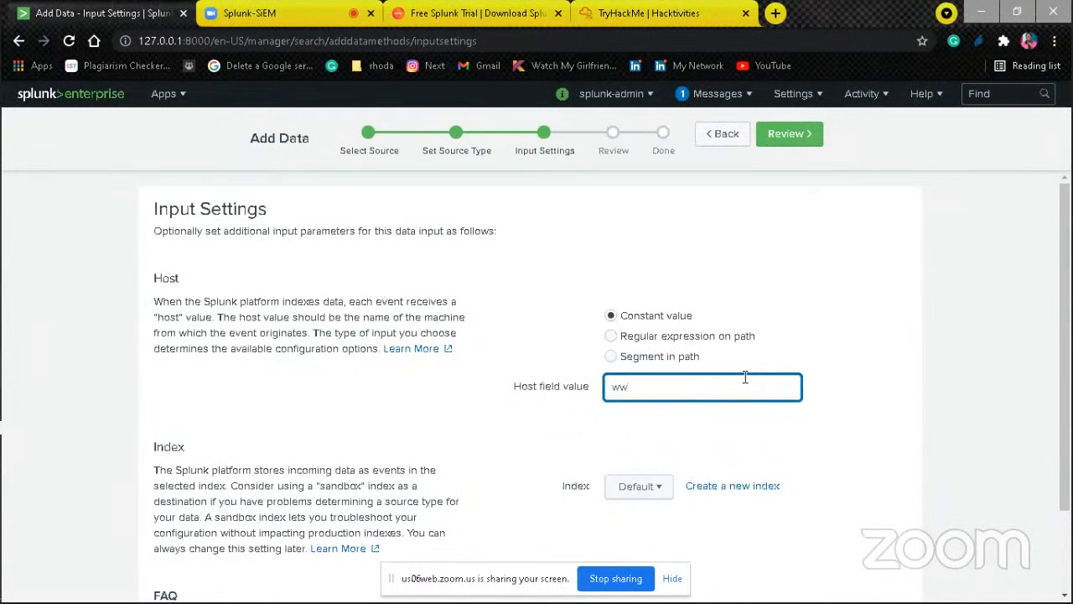
type("w1")
Step: Select the existing security index as the destination for secure.log
scroll(839, 425, "down", 1)
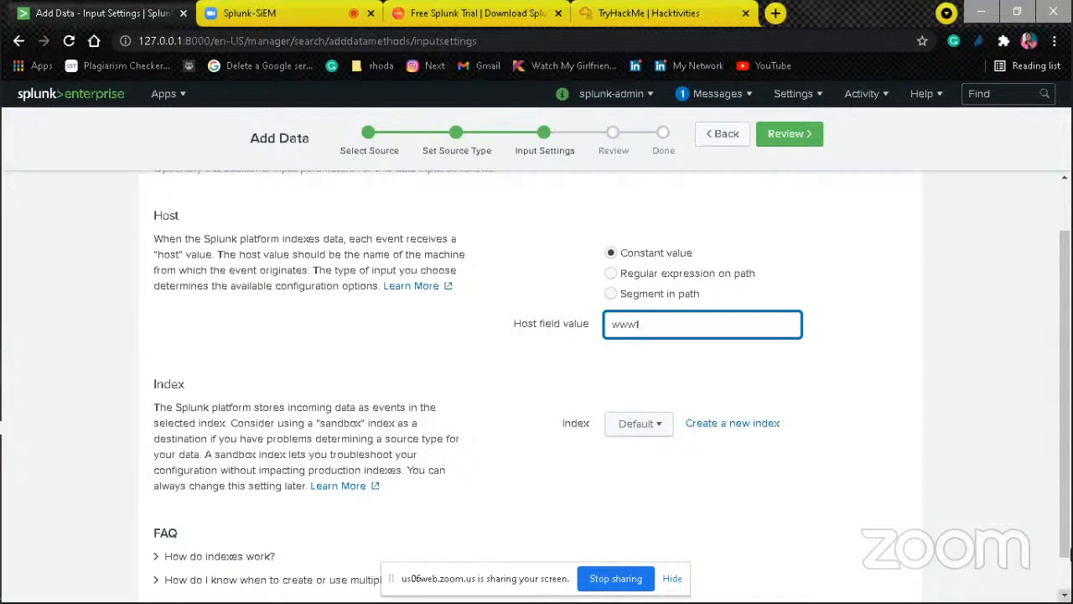
scroll(1068, 423, "up", 1)
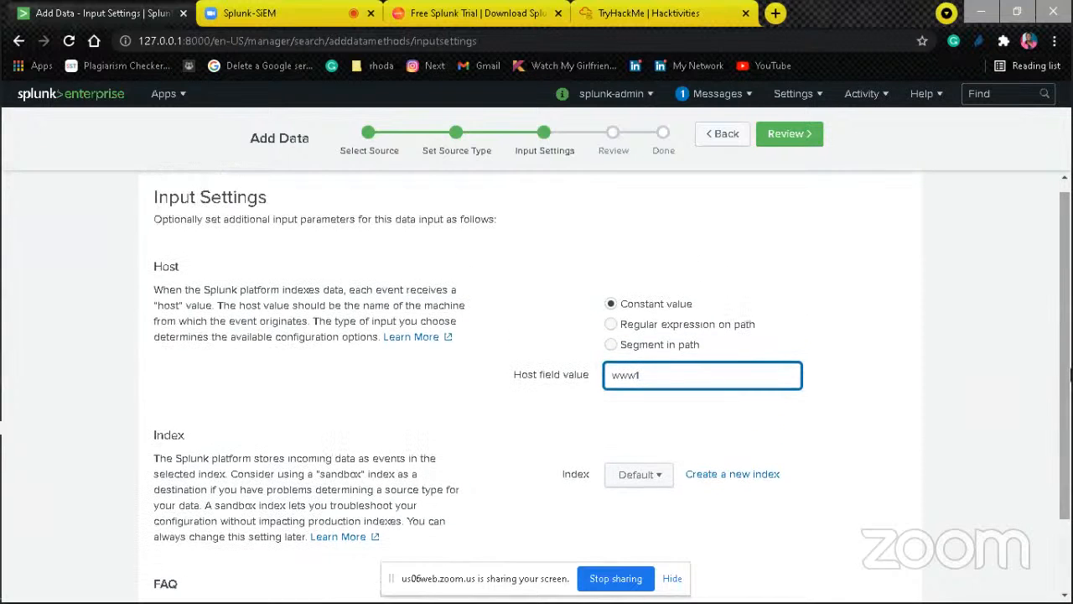
scroll(1069, 426, "down", 1)
scroll(1069, 427, "up", 1)
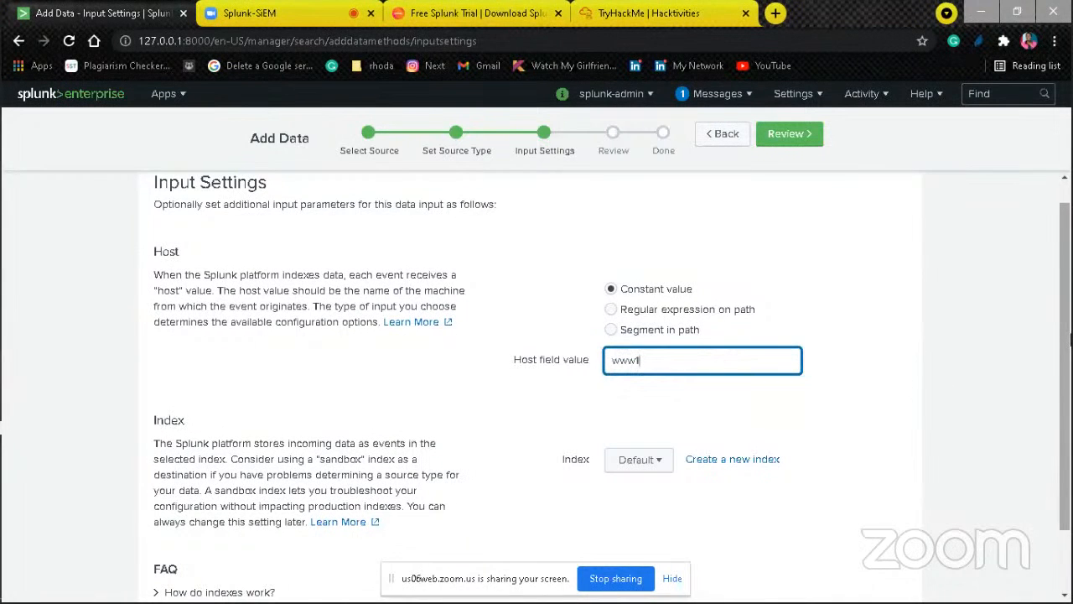
left_click_drag(1069, 343, 1064, 369)
left_click(639, 428)
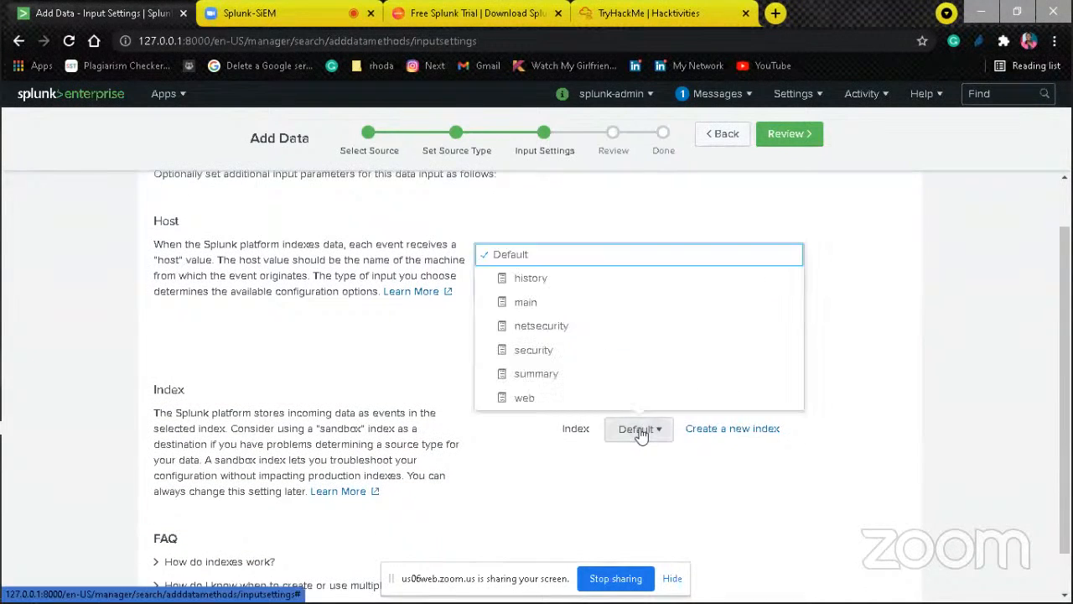
left_click(524, 349)
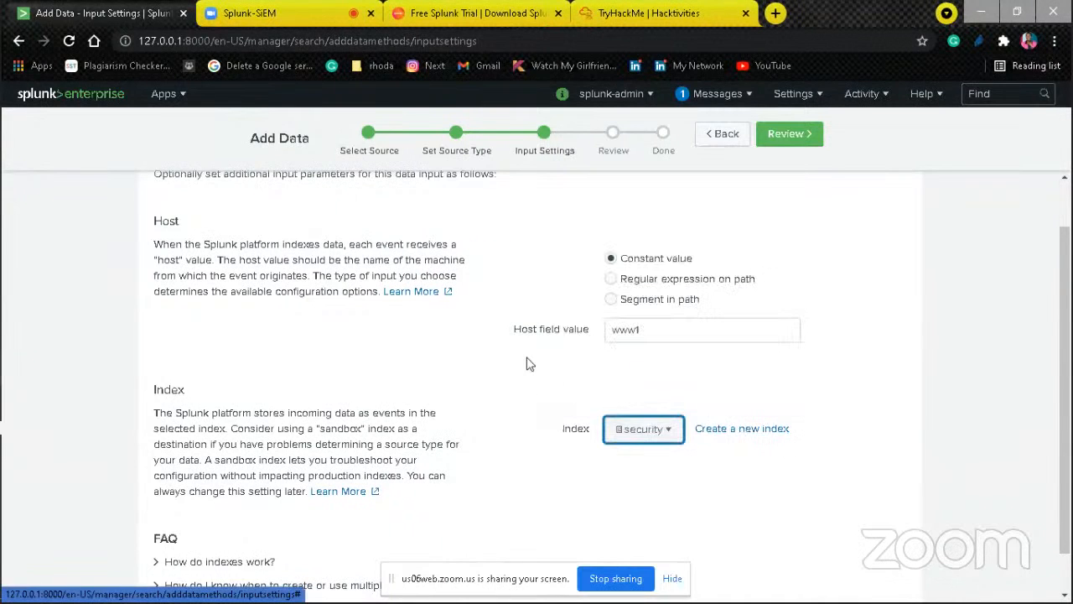
Step: Check the input settings for secure.log and continue to the review summary of the upload
scroll(1063, 361, "down", 1)
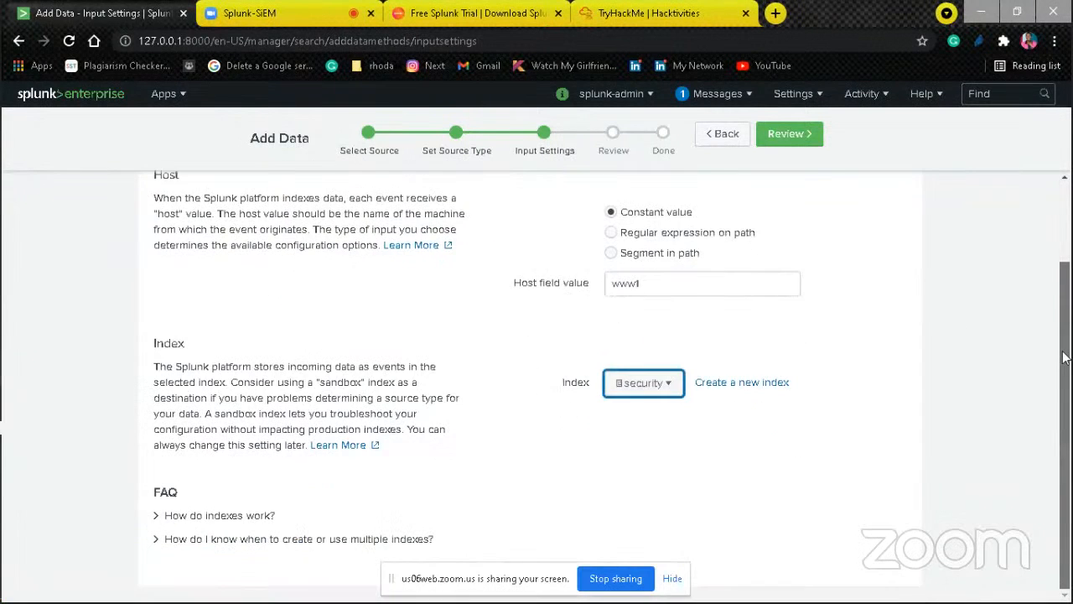
scroll(1060, 365, "up", 2)
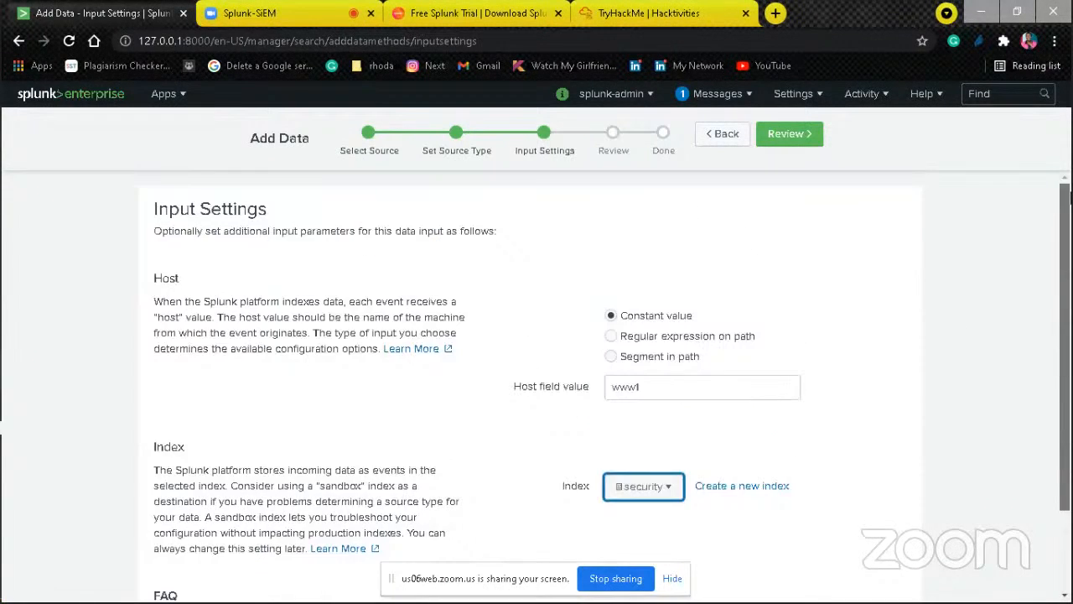
left_click(788, 137)
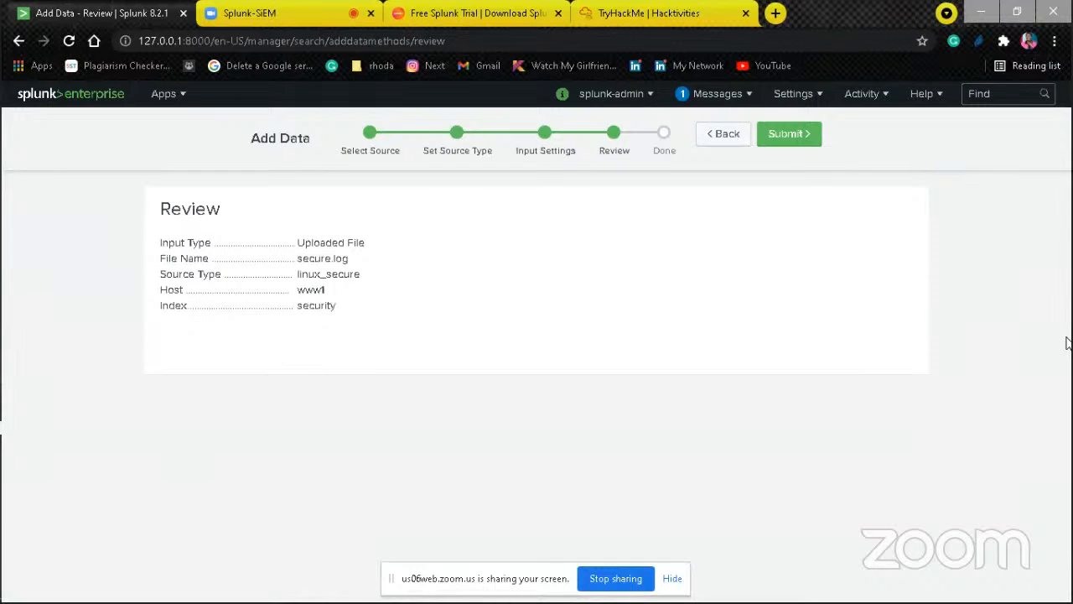
Step: Back out of the unsubmitted secure.log upload and start a new file upload from the Add Data page
left_click(723, 144)
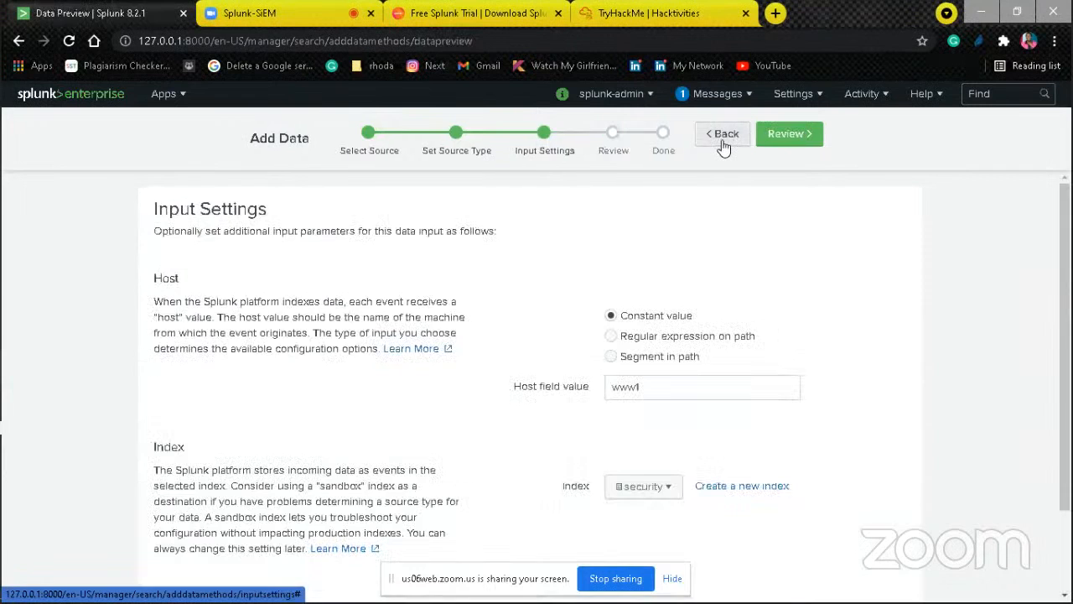
left_click(722, 144)
left_click(722, 144)
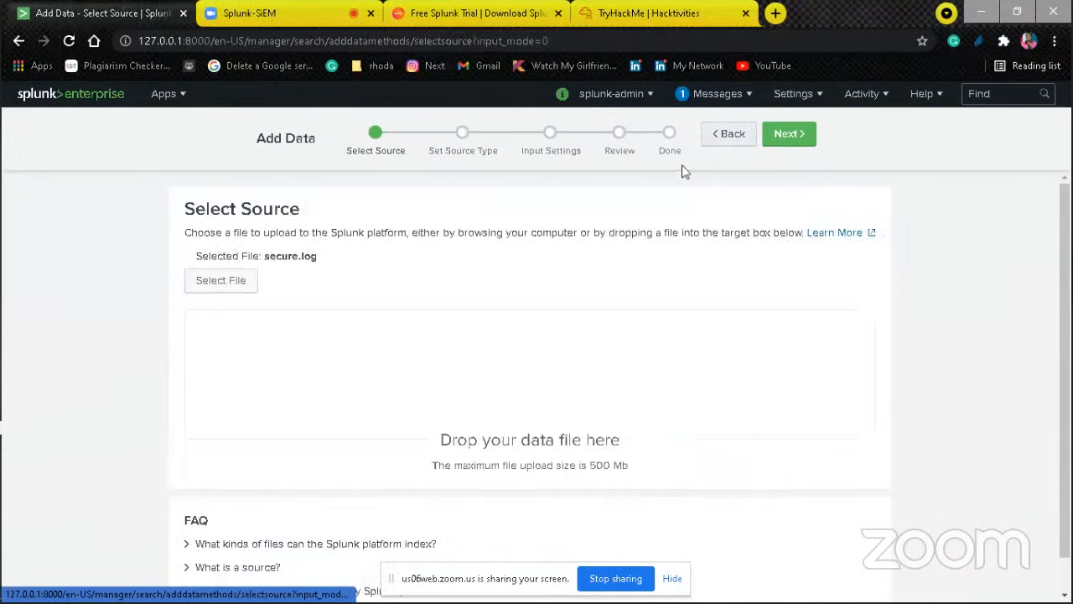
left_click(723, 134)
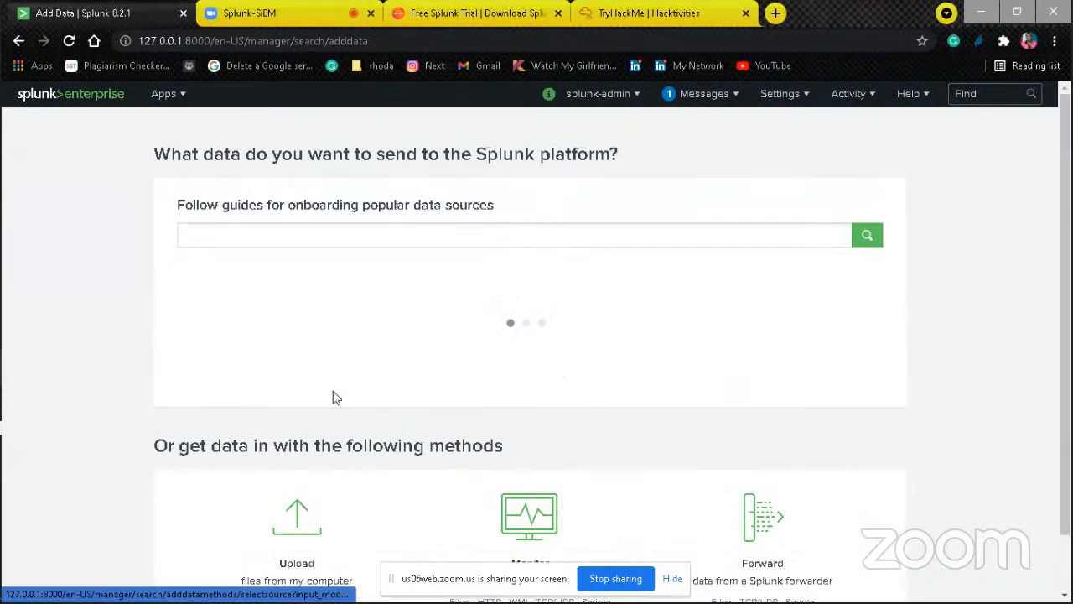
left_click(314, 521)
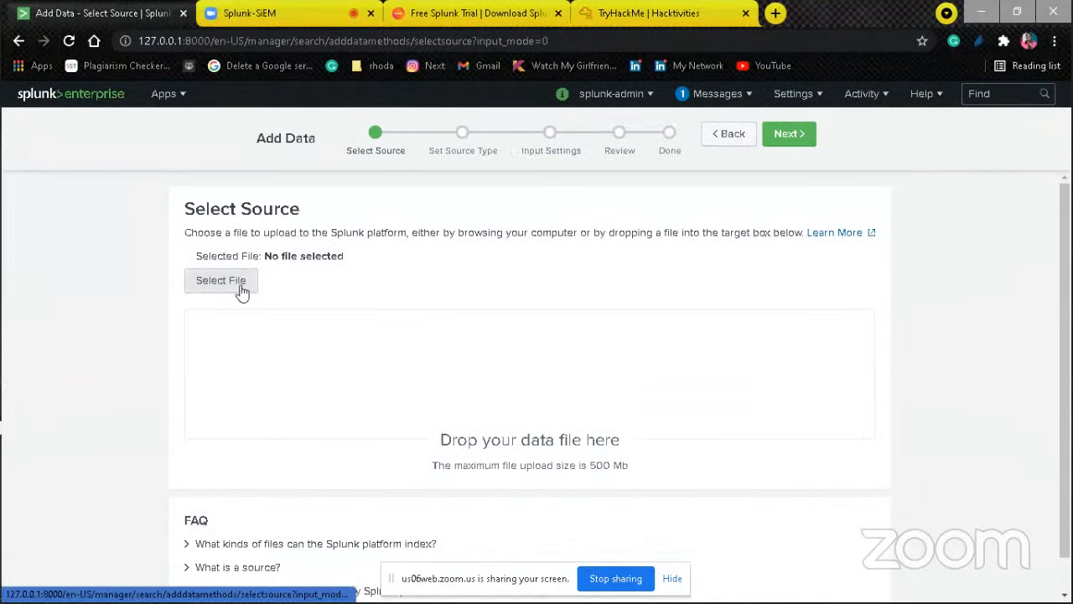
Step: Select cisco_ironport_web.log from the Splunk Dataset folder as the upload source and continue to the source type settings
left_click(240, 290)
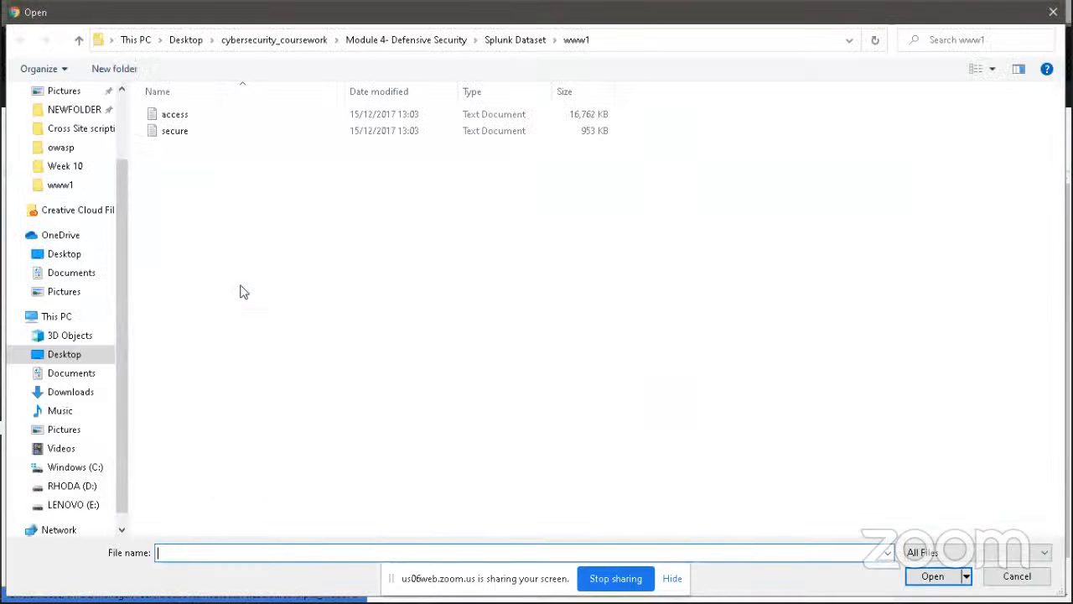
left_click(521, 40)
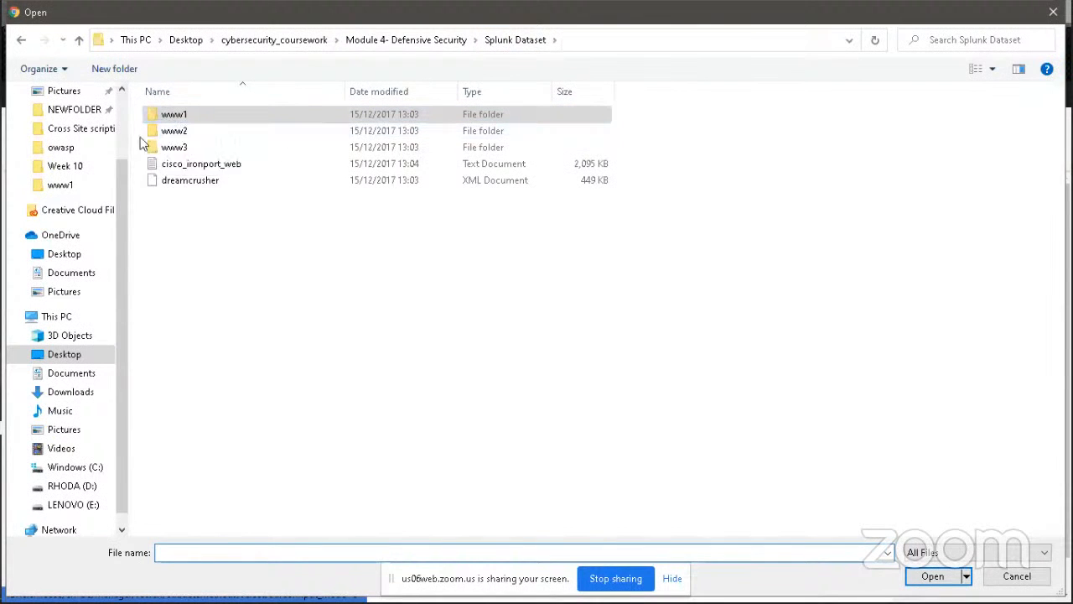
left_click(233, 165)
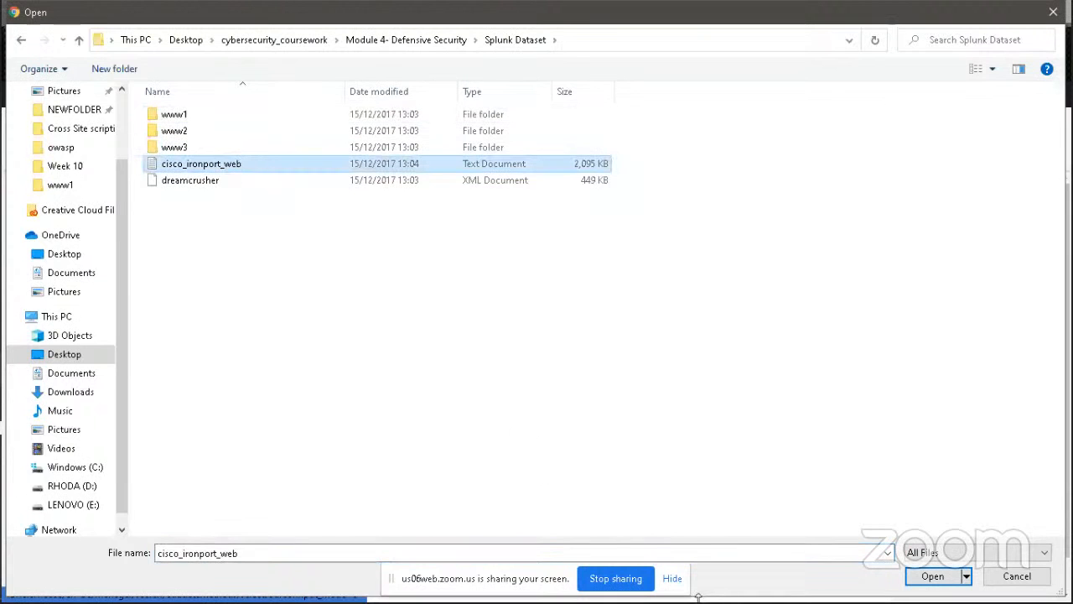
left_click(933, 577)
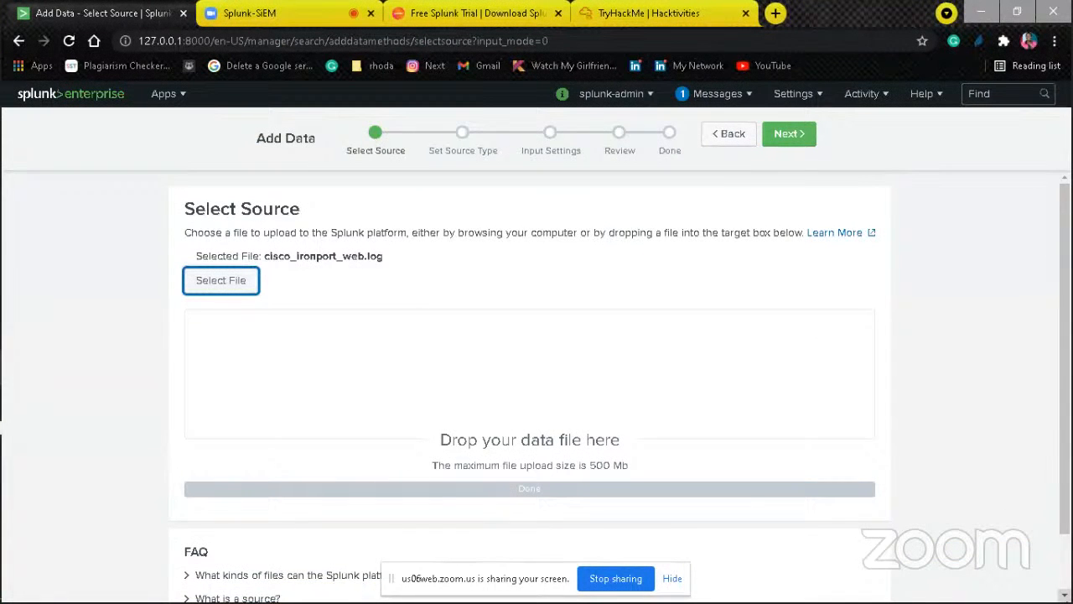
scroll(1064, 587, "down", 2)
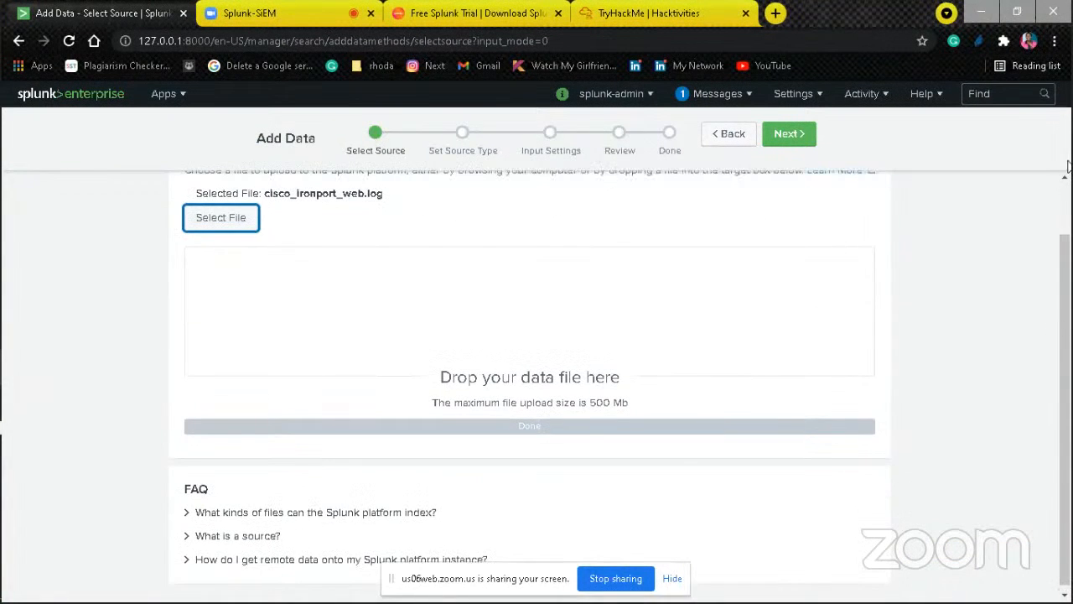
scroll(1066, 172, "up", 2)
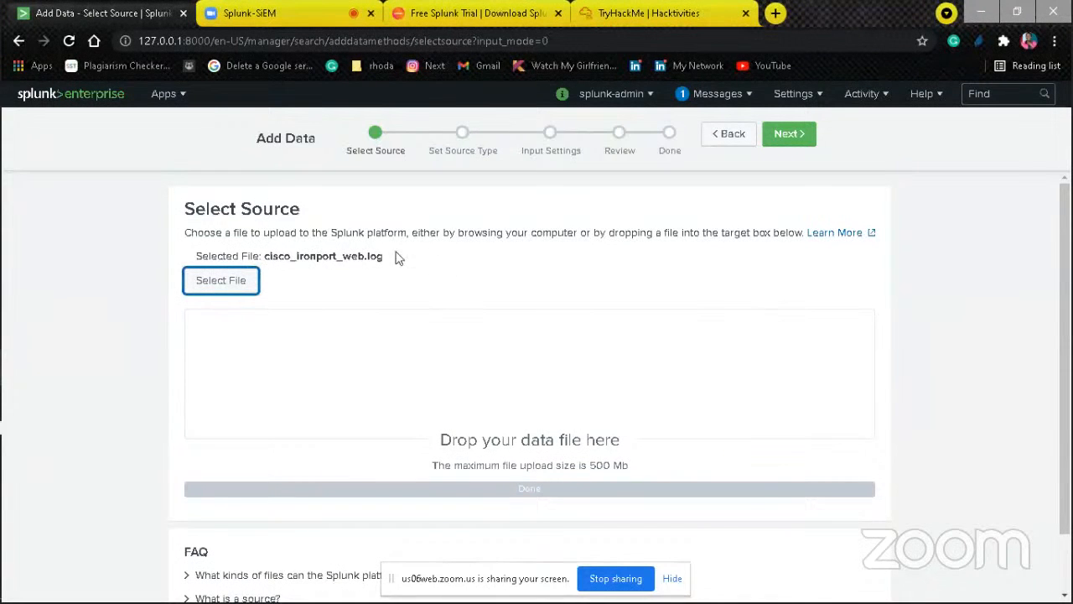
left_click(793, 141)
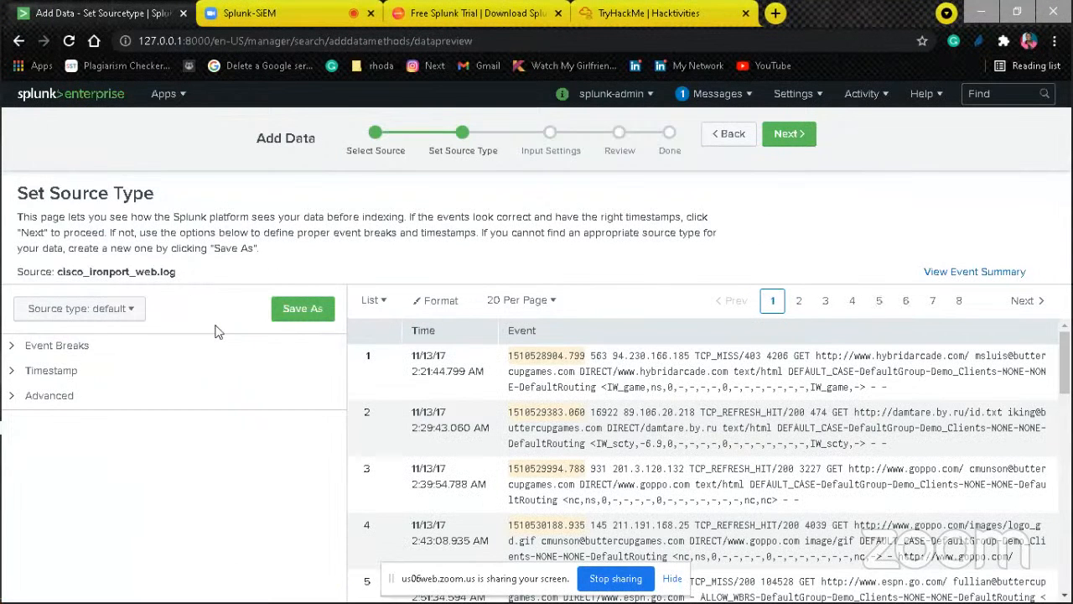
Step: Set the source type of cisco_ironport_web.log to cisco:wsa:squid from the Network & Security category and continue to the input settings
left_click(131, 307)
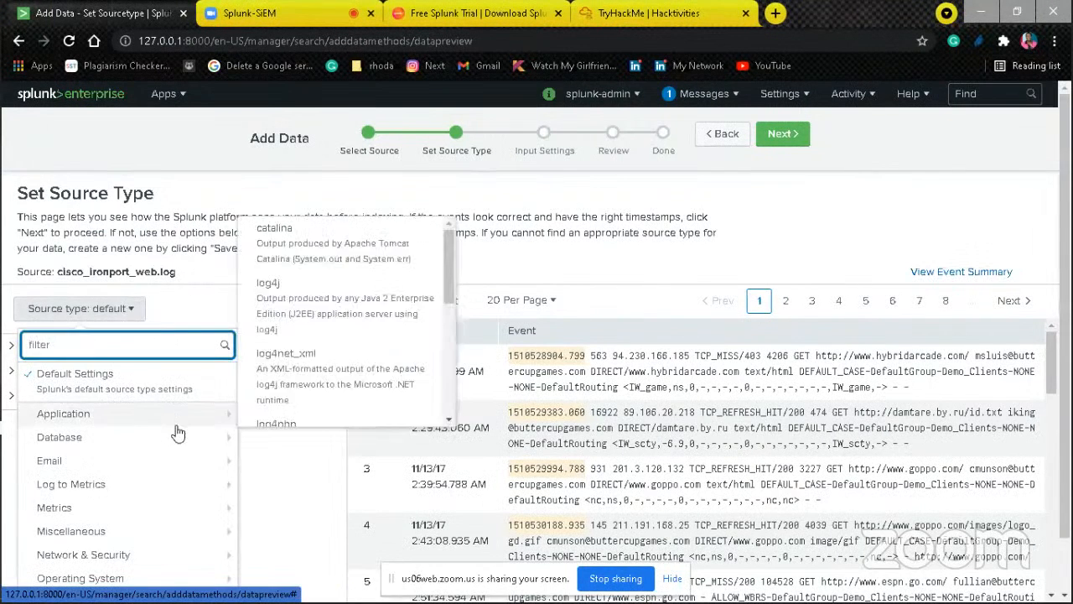
mouse_move(159, 557)
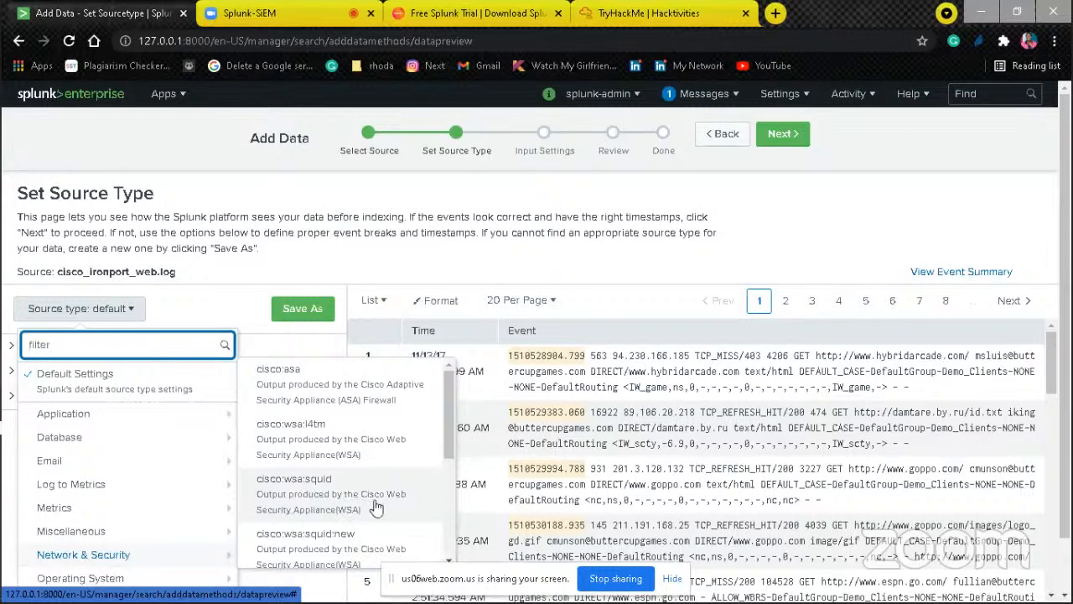
mouse_move(228, 484)
left_click(327, 495)
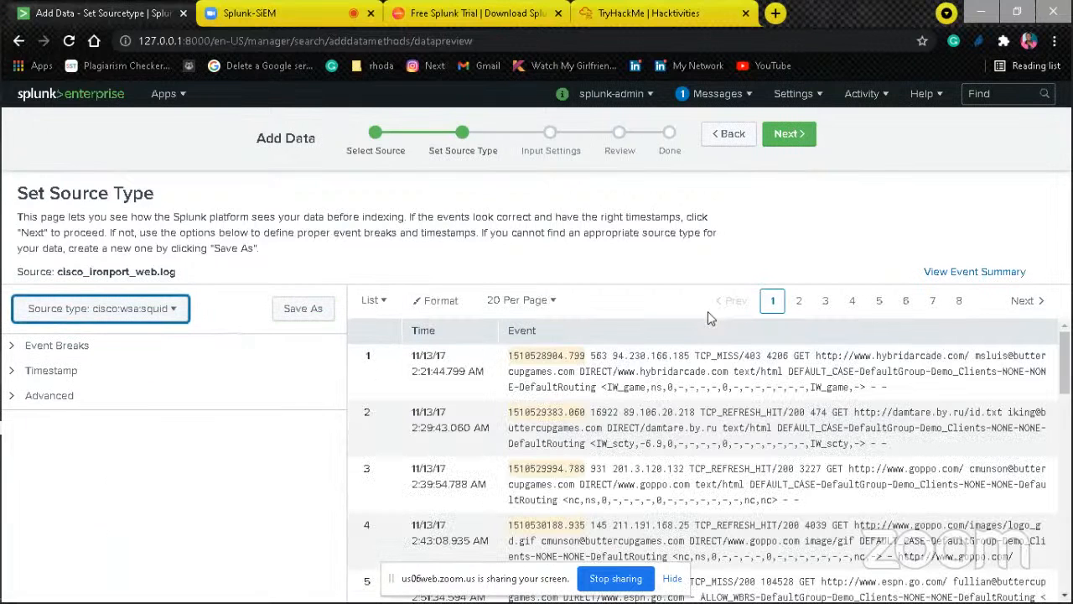
left_click(803, 141)
Step: Set the constant host field value for cisco_ironport_web.log to cisco
double_click(719, 391)
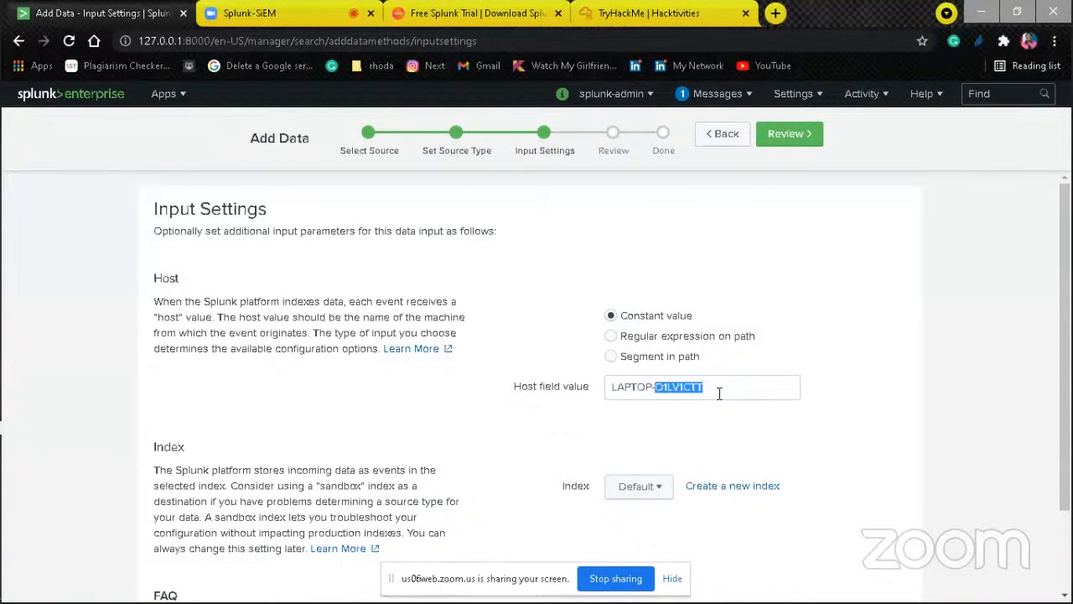
triple_click(718, 391)
type("cisco")
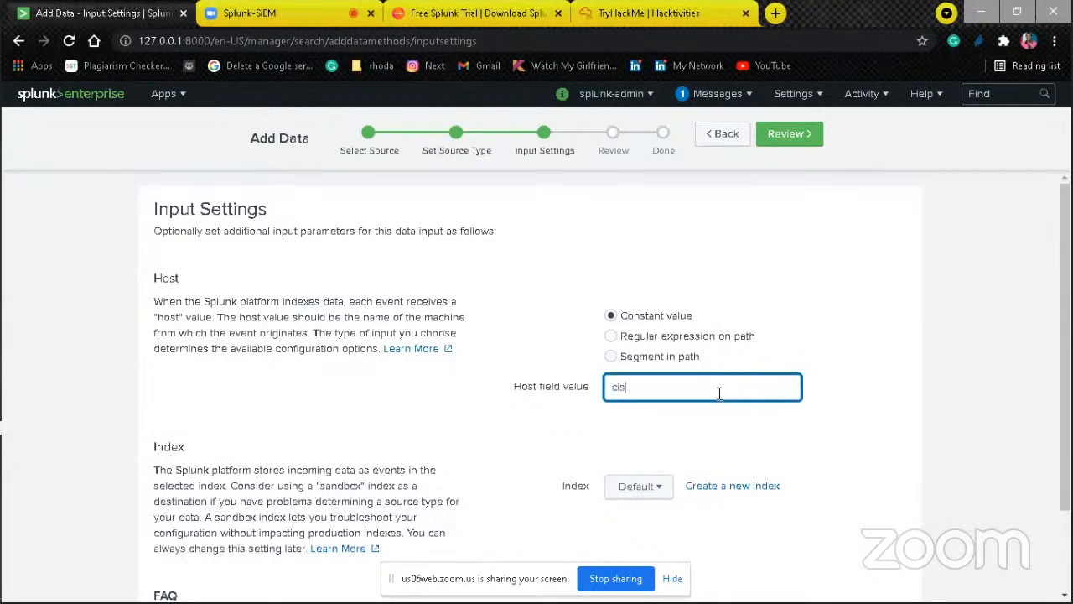
Step: Create an events index named networking as the destination for cisco_ironport_web.log and continue to the review summary
left_click(658, 488)
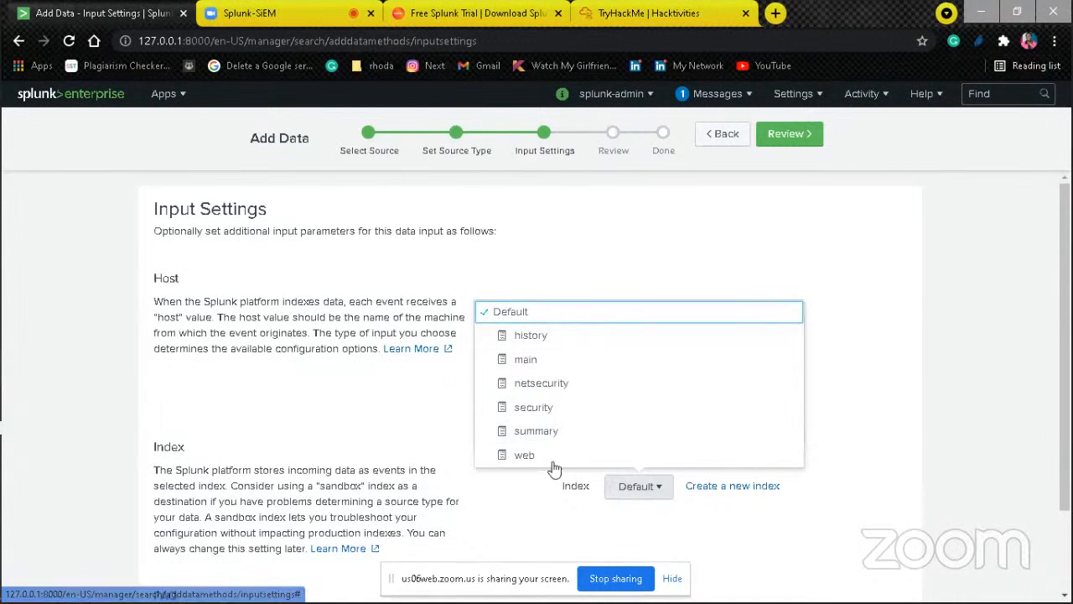
left_click(687, 488)
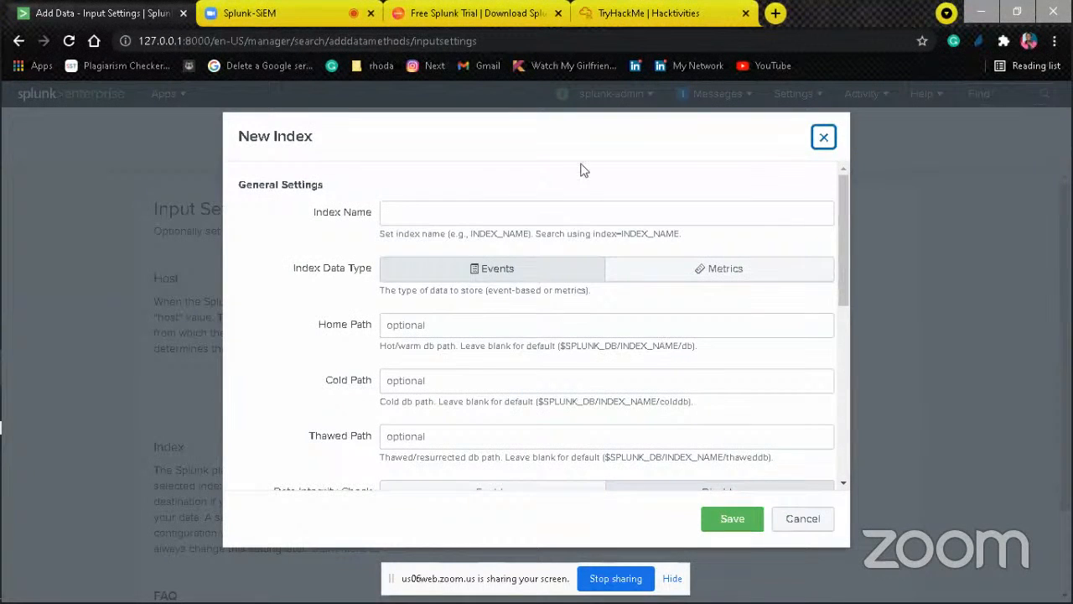
left_click(563, 219)
type("networking")
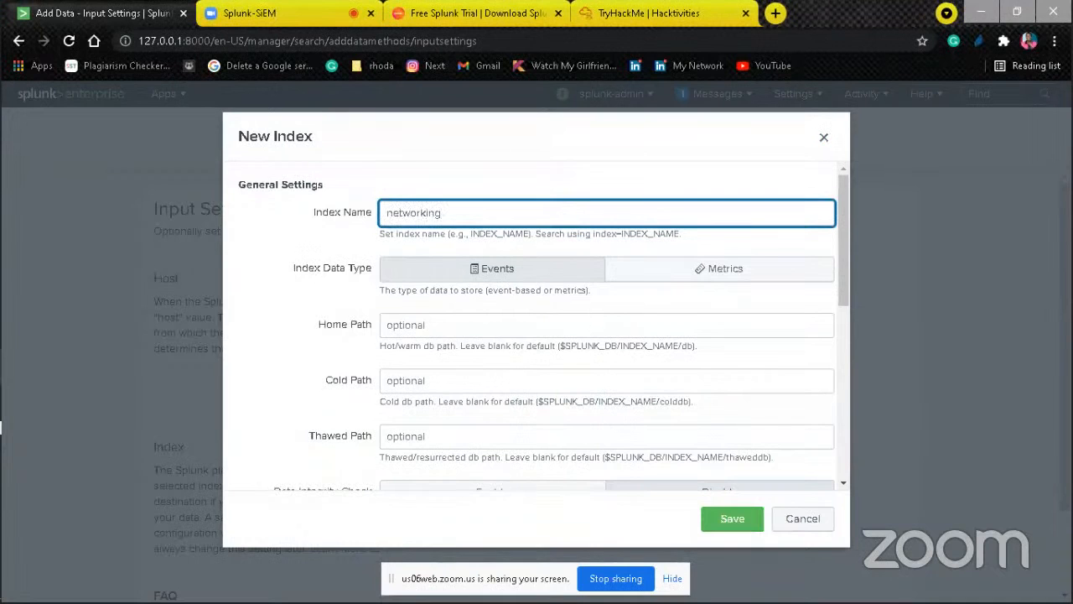
left_click(757, 517)
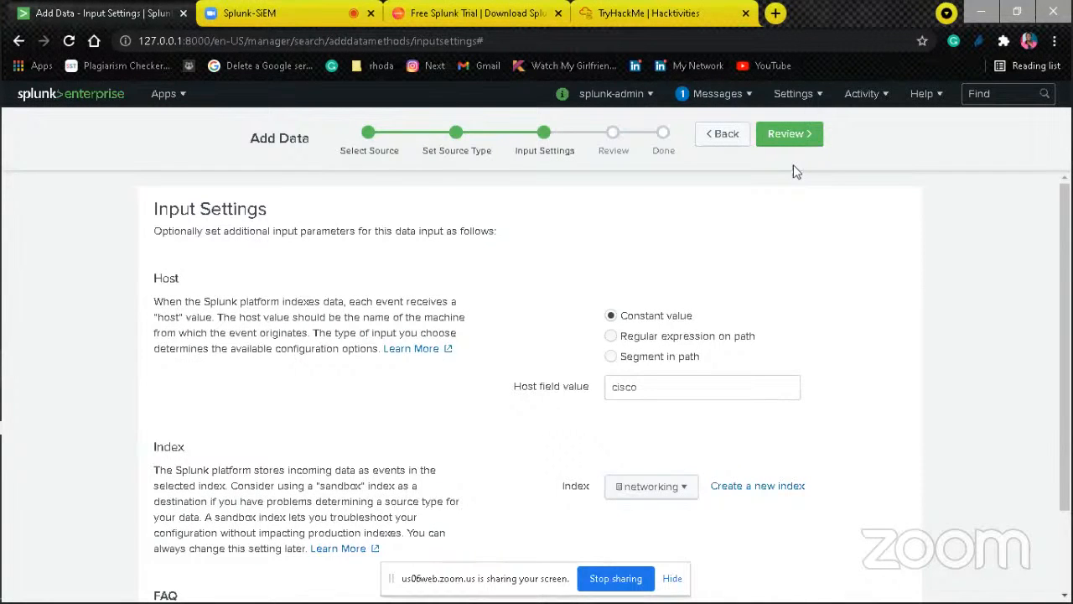
left_click(792, 141)
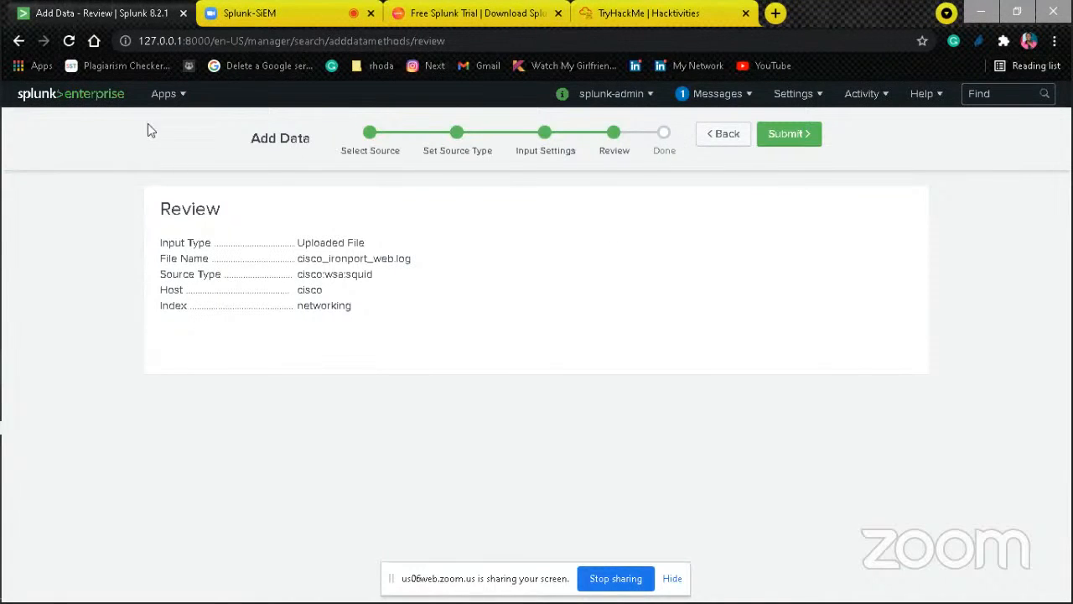
Step: Leave the unsubmitted upload for the home page and start adding data with the Monitor method
left_click(114, 107)
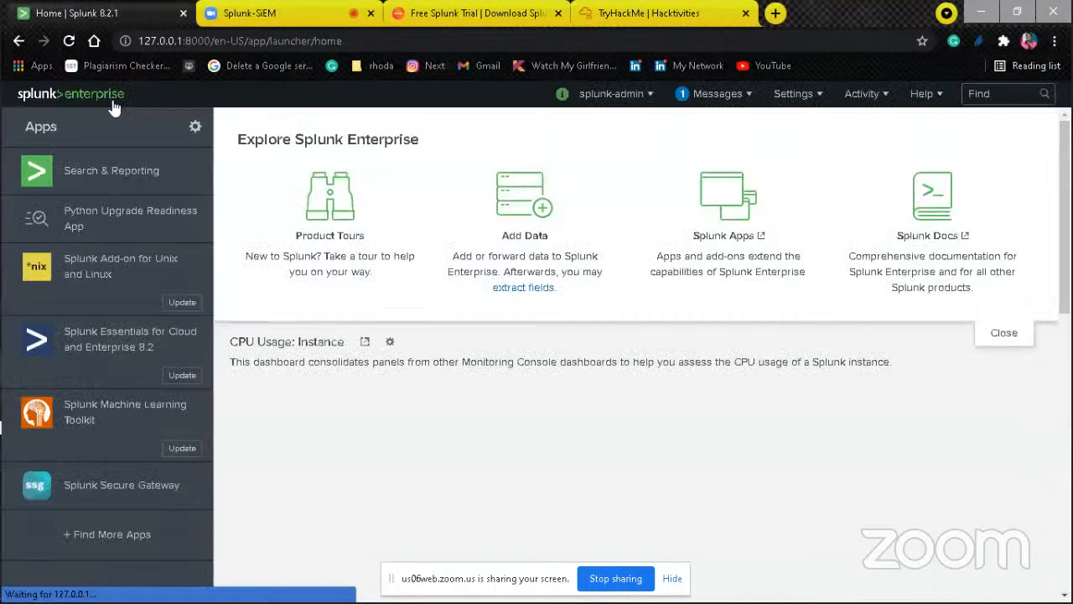
left_click(533, 208)
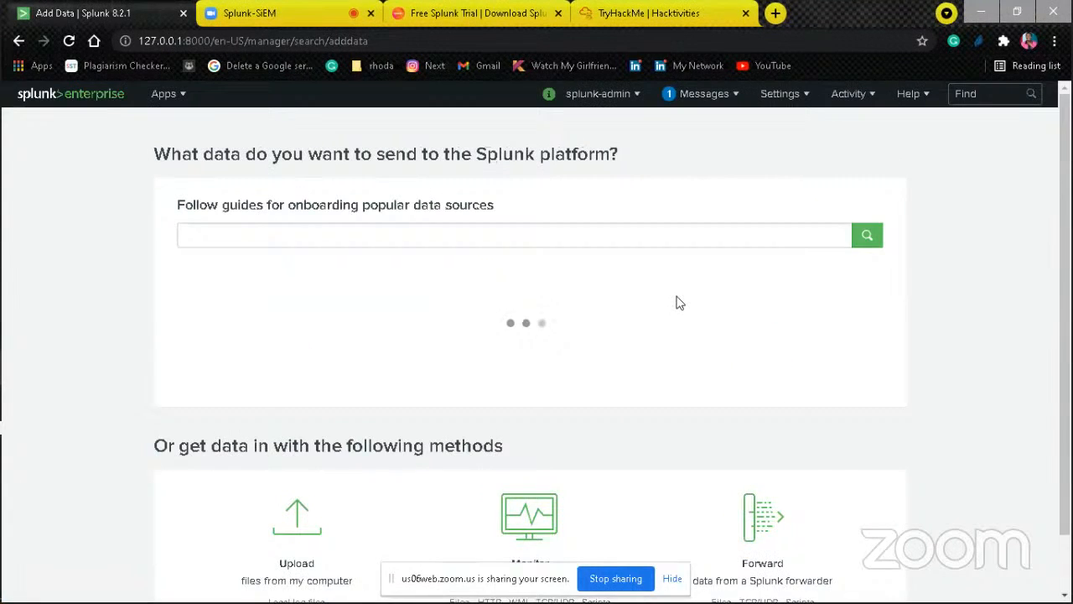
scroll(1069, 405, "down", 2)
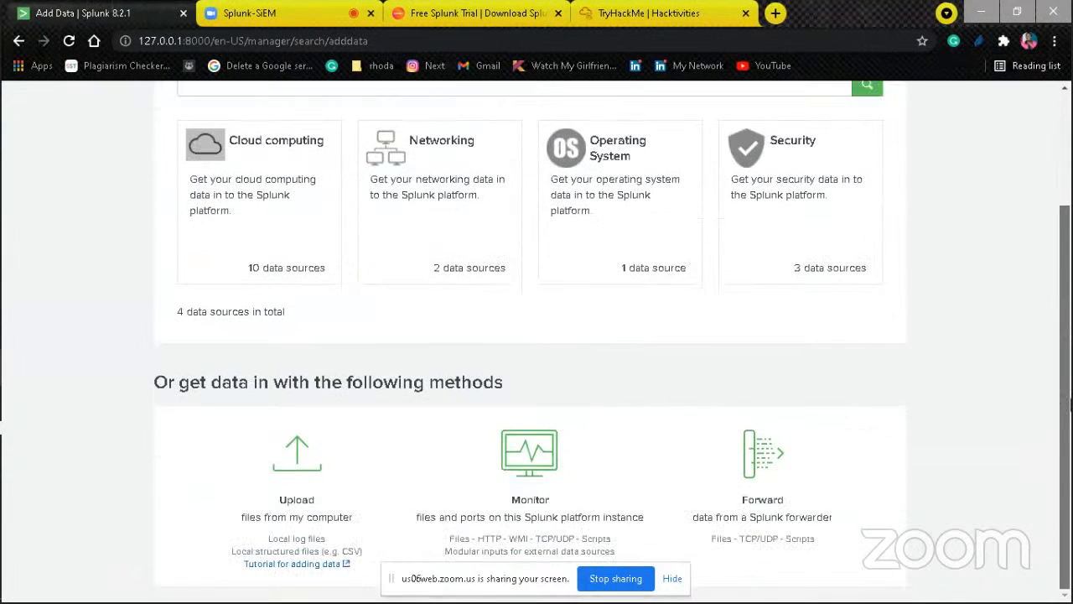
left_click(555, 460)
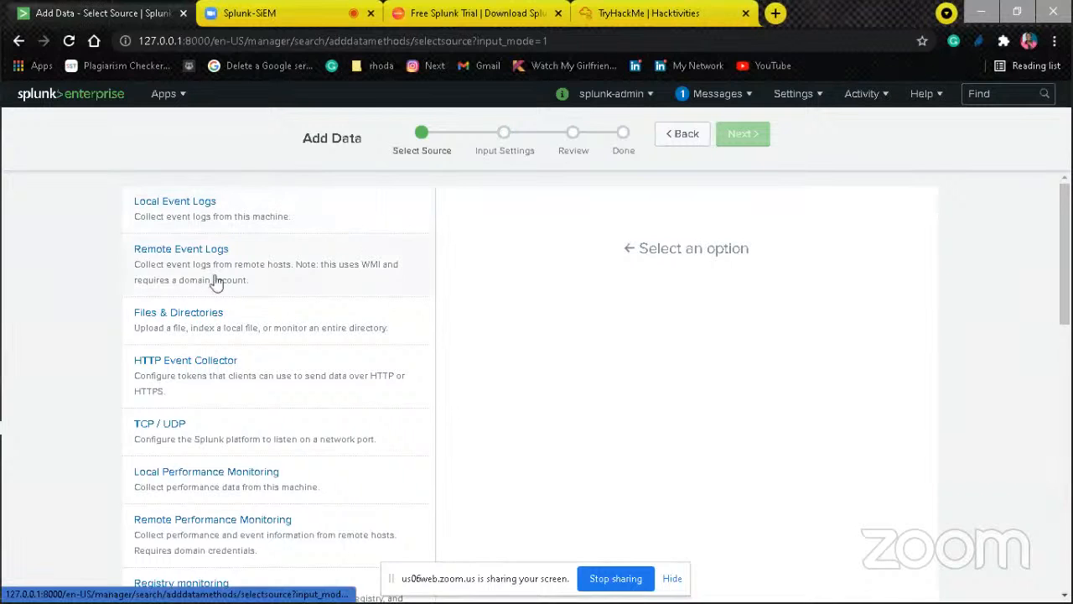
Step: Look through the sources available for monitoring and examine the Active Directory monitoring settings
left_click_drag(1068, 301, 1069, 566)
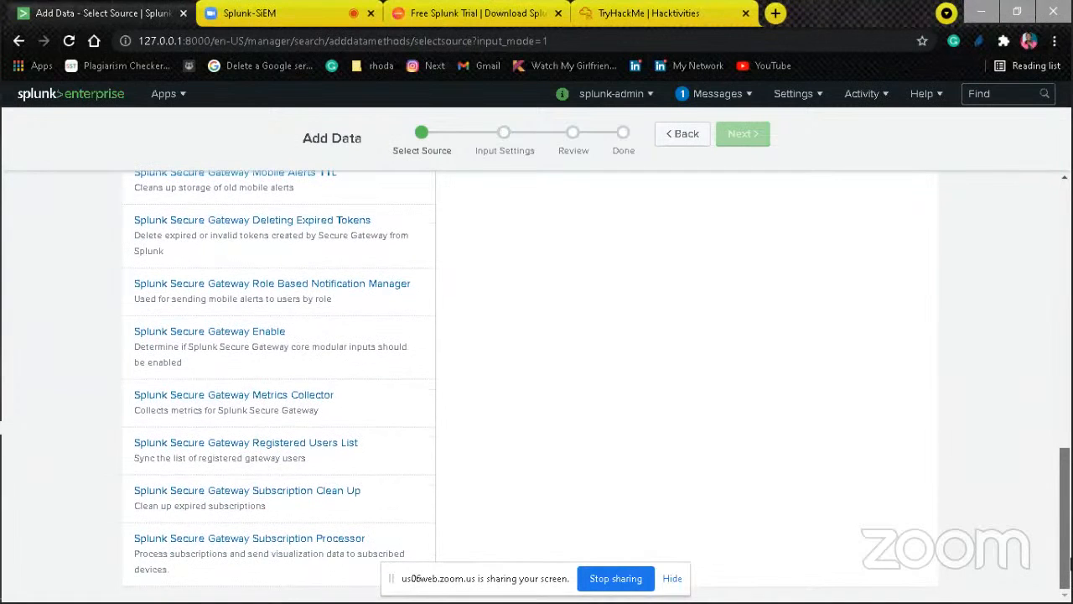
left_click_drag(1069, 562, 1061, 351)
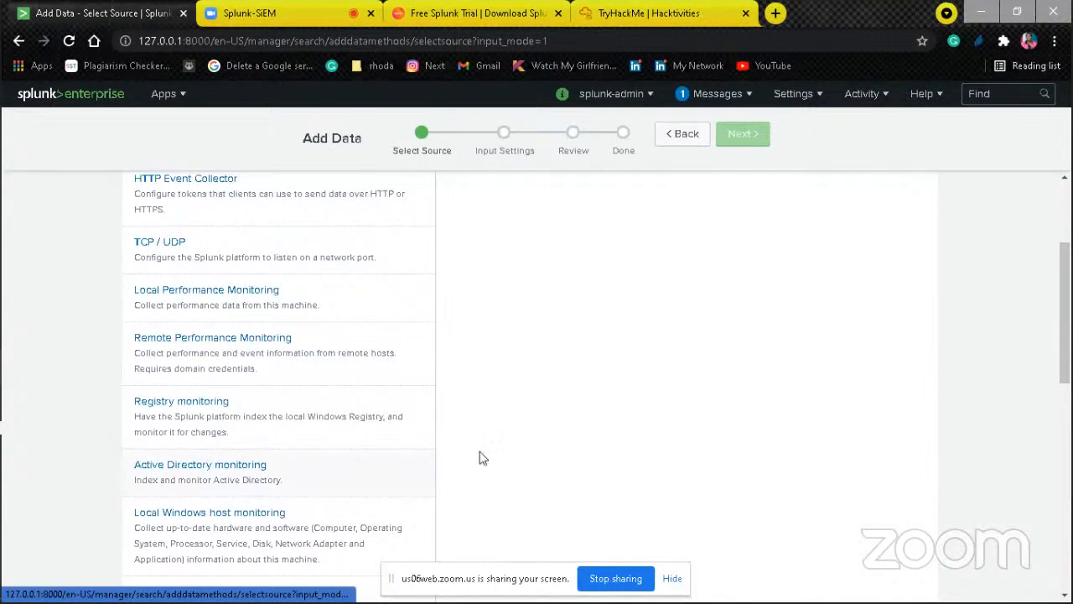
left_click(369, 464)
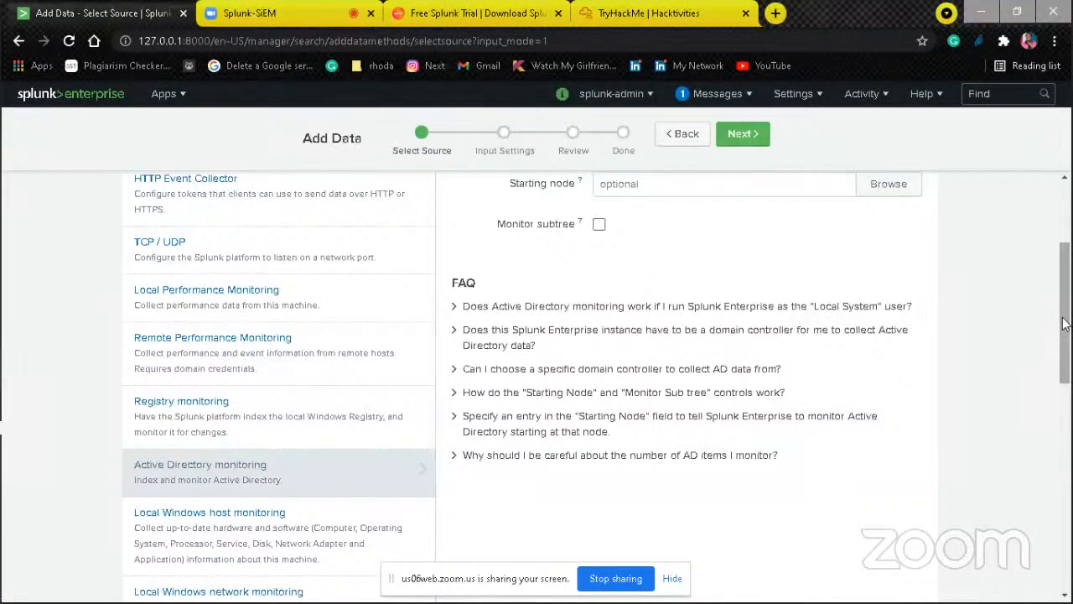
left_click_drag(1063, 323, 1063, 277)
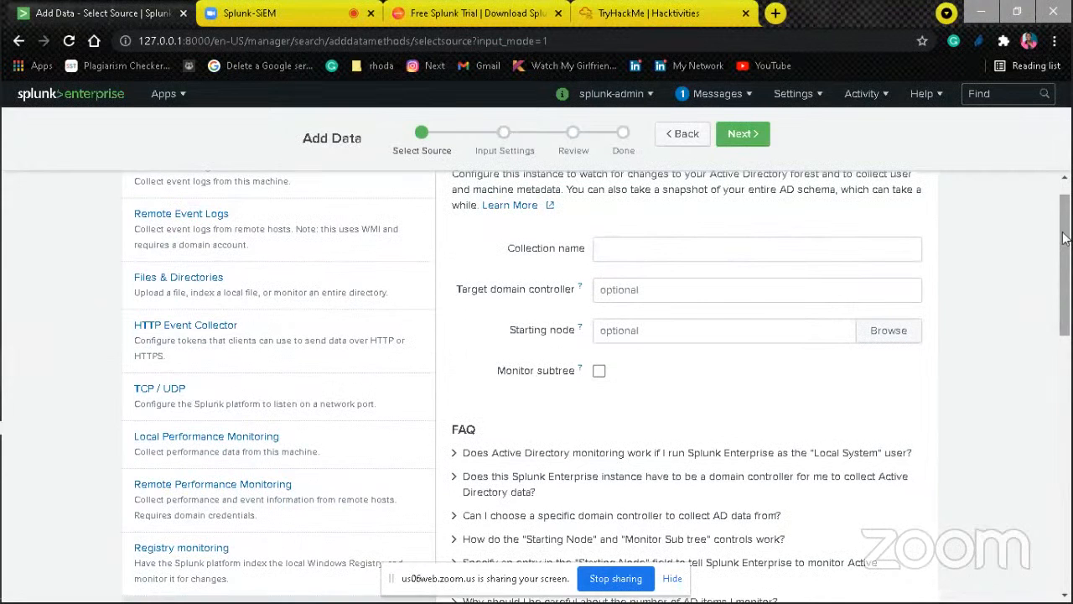
left_click(1065, 179)
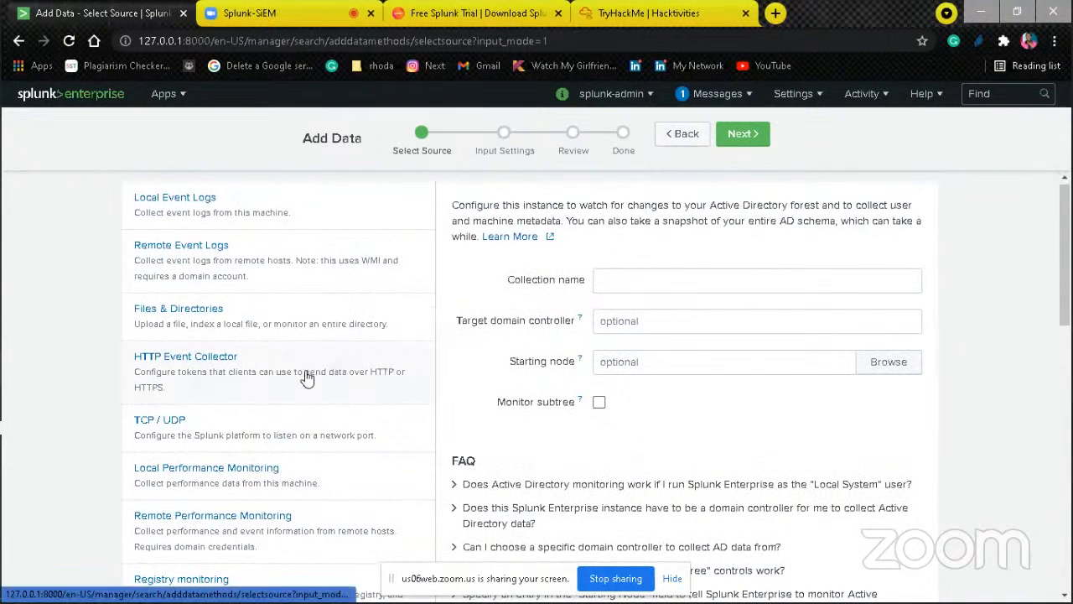
Step: View the configuration settings of the TCP / UDP, HTTP Event Collector and Files & Directories inputs in turn
left_click(285, 434)
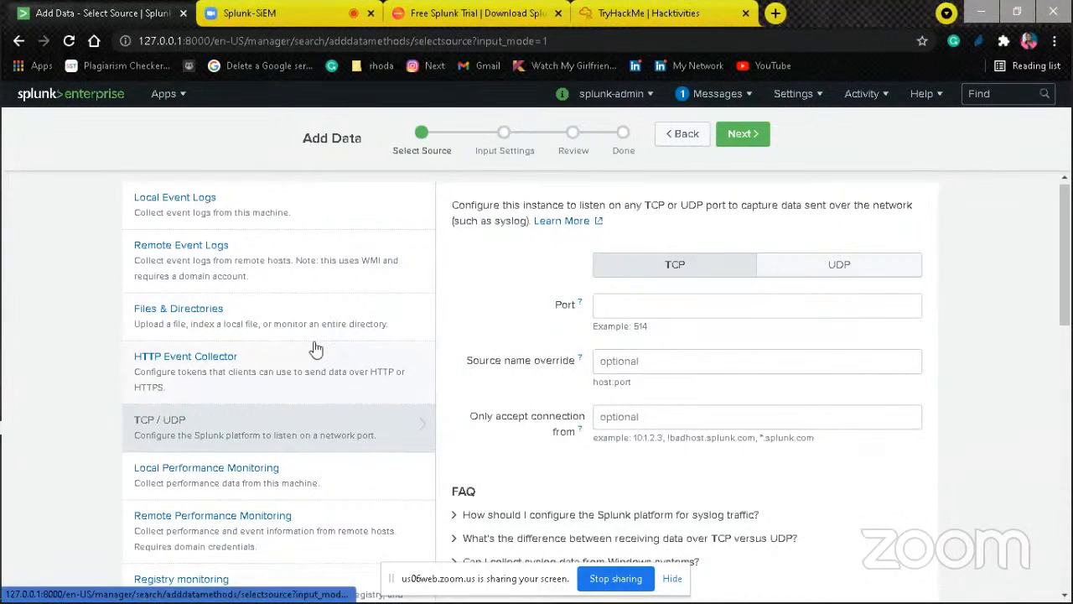
left_click(307, 374)
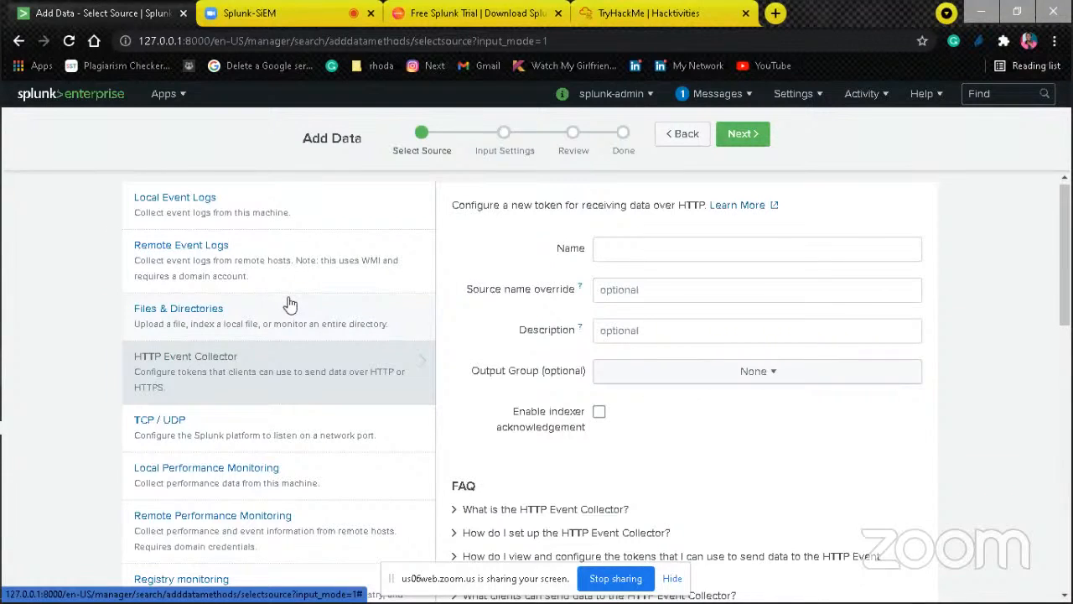
left_click(262, 310)
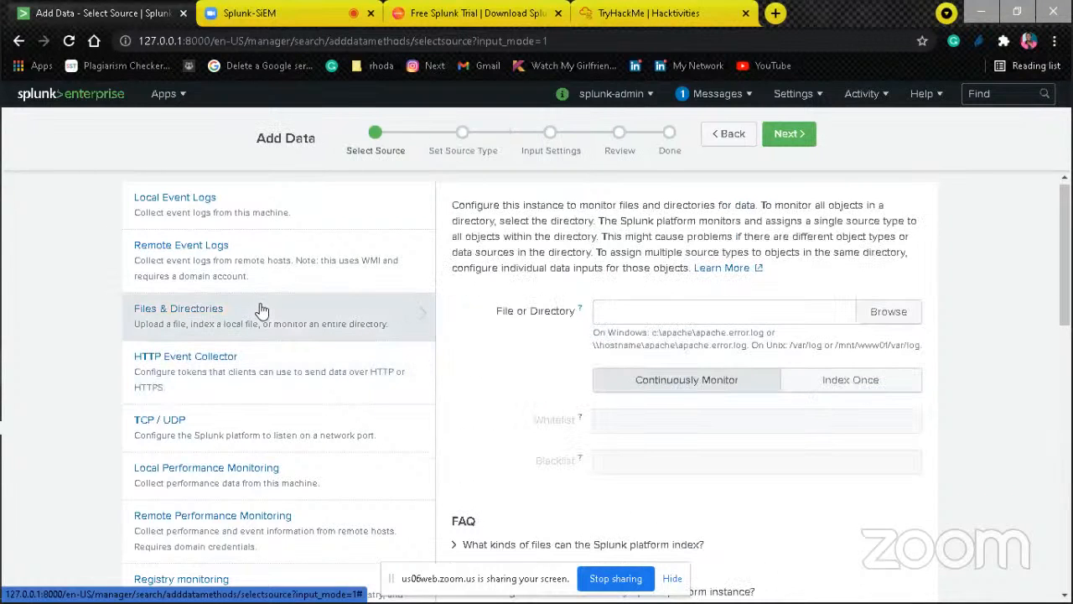
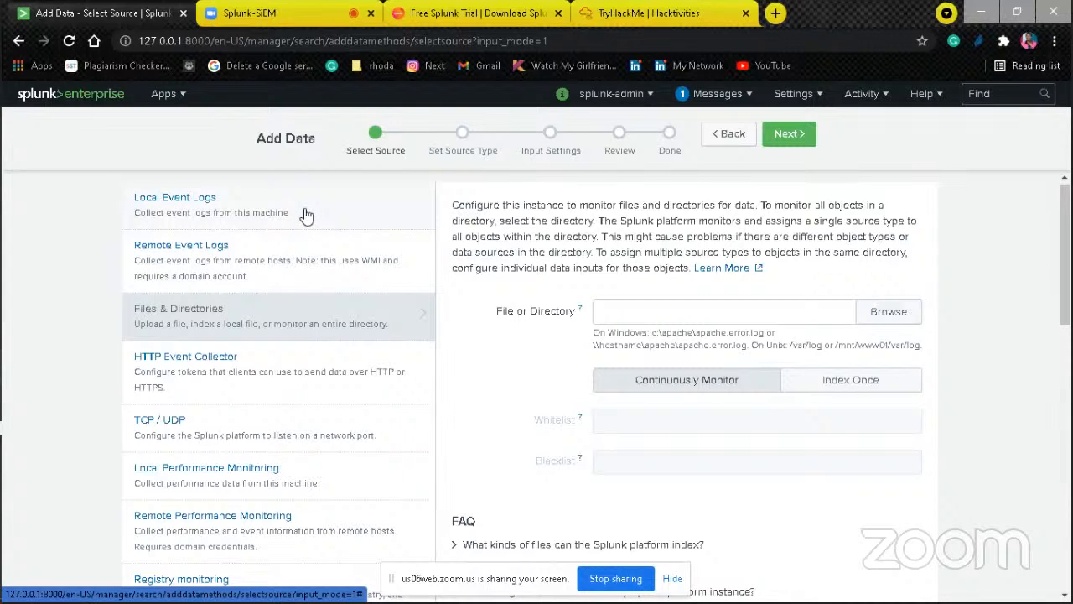
Step: View the Remote Event Logs settings, open Local Event Logs and look through the Windows event logs available for monitoring
left_click(216, 260)
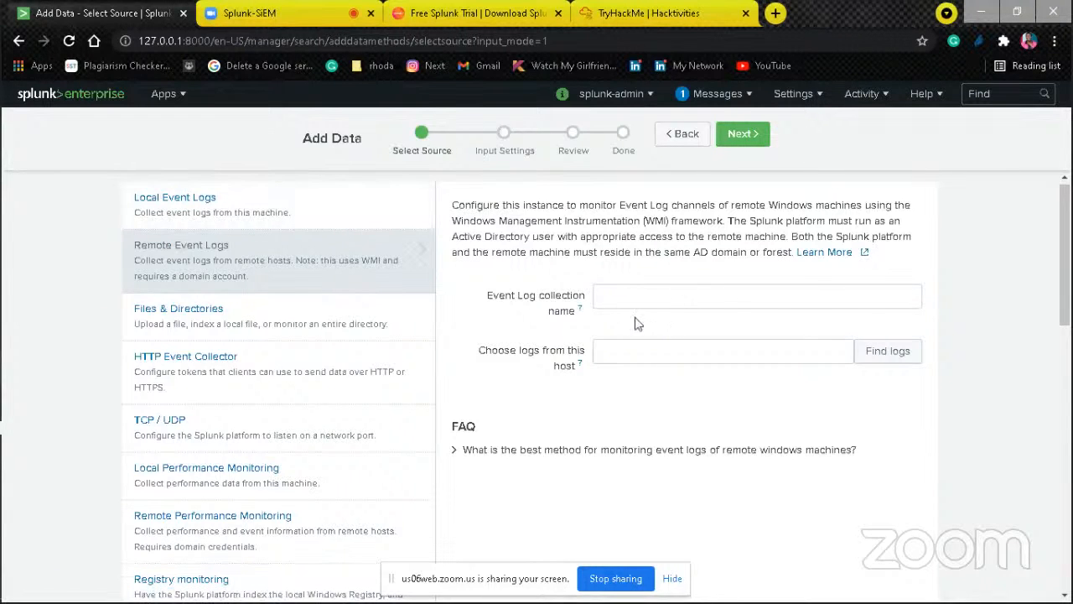
left_click(378, 210)
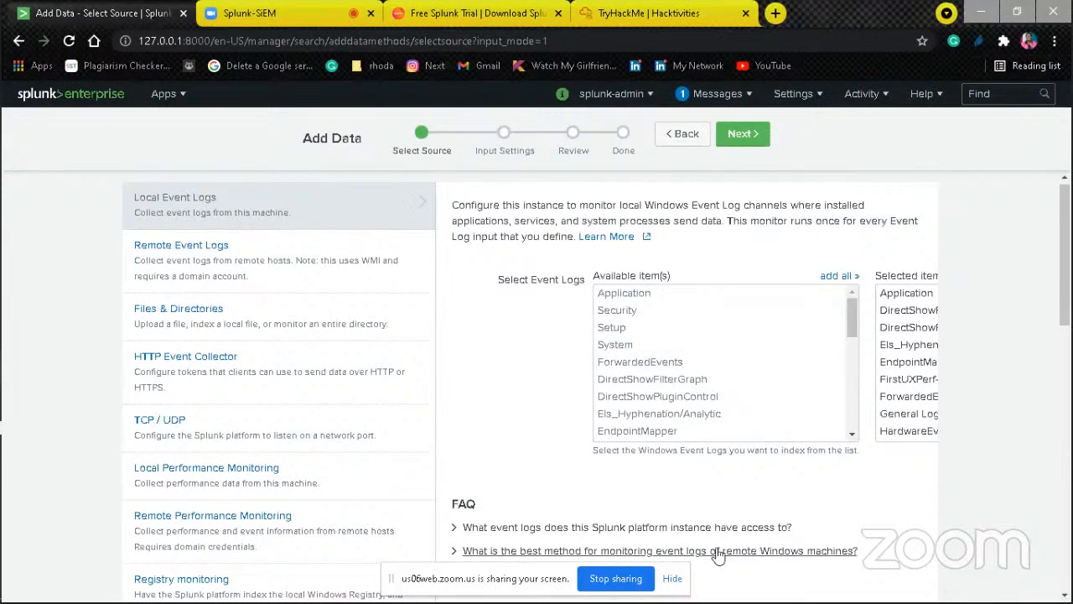
left_click(852, 434)
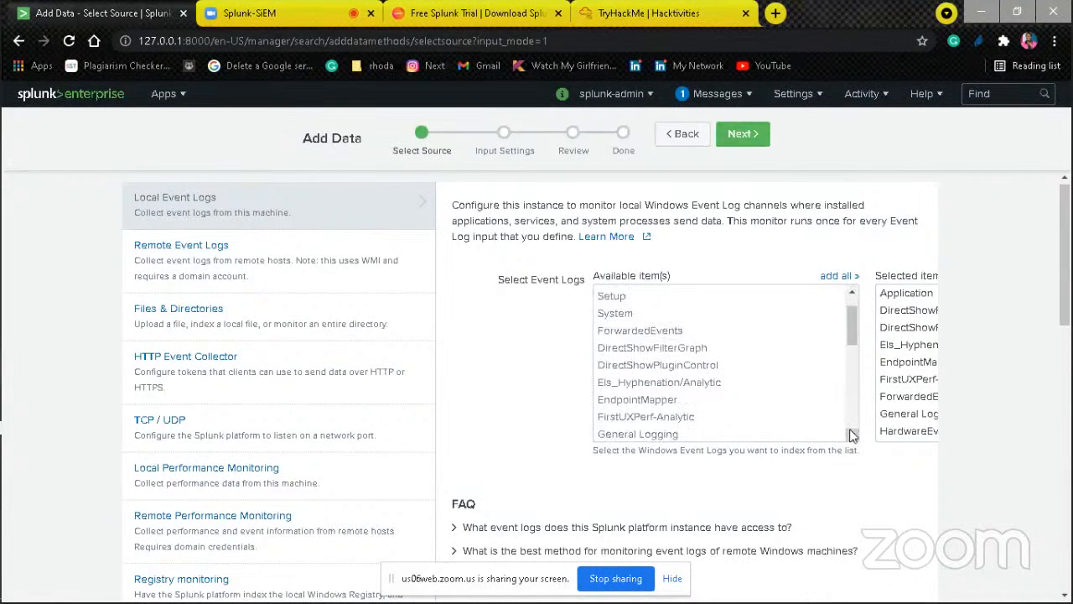
left_click(852, 435)
left_click(851, 435)
left_click(852, 434)
left_click(851, 435)
left_click(852, 435)
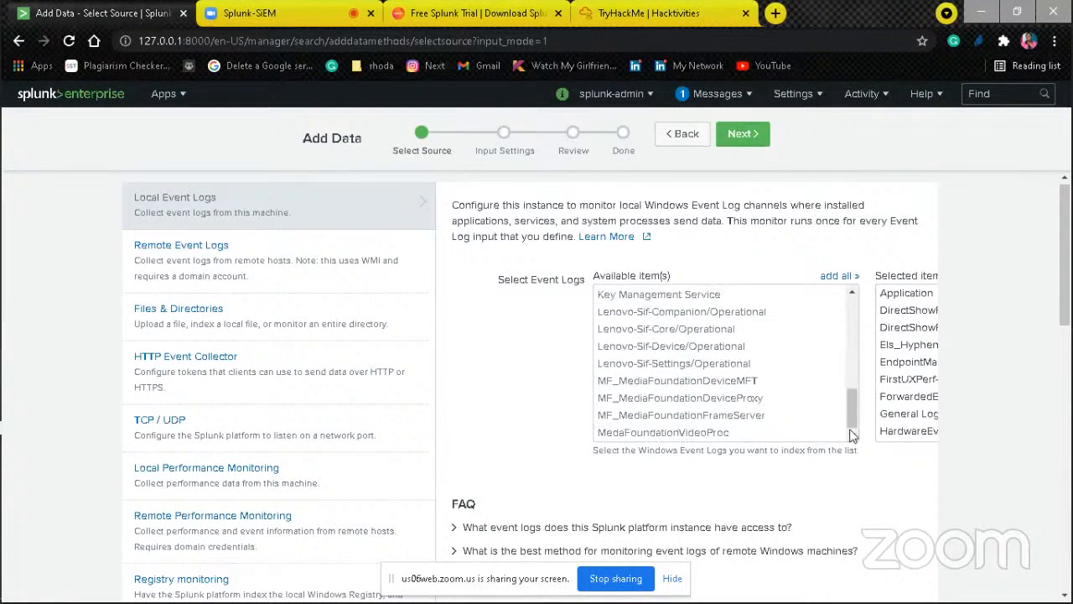
scroll(852, 339, "up", 5)
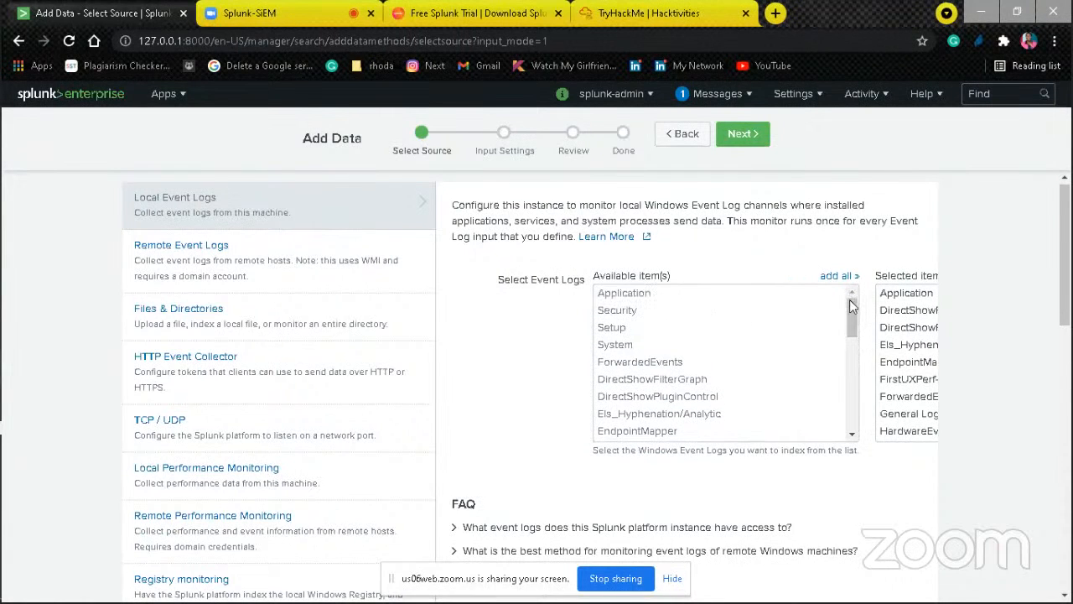
Step: Select the local Windows event logs to monitor, including Application but leaving out Security, and continue to the input settings
left_click(733, 302)
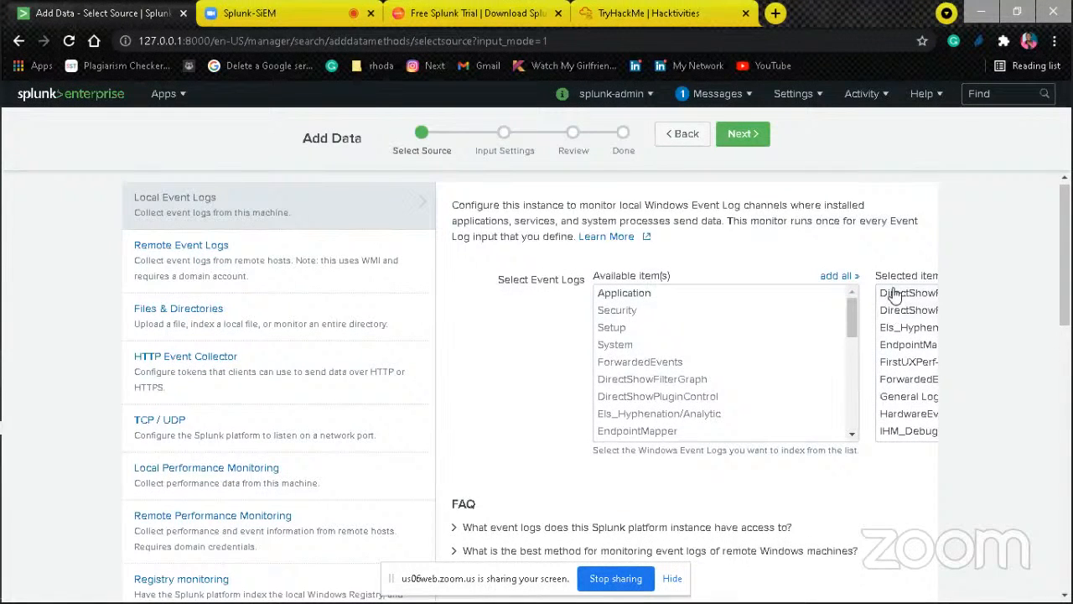
left_click(847, 280)
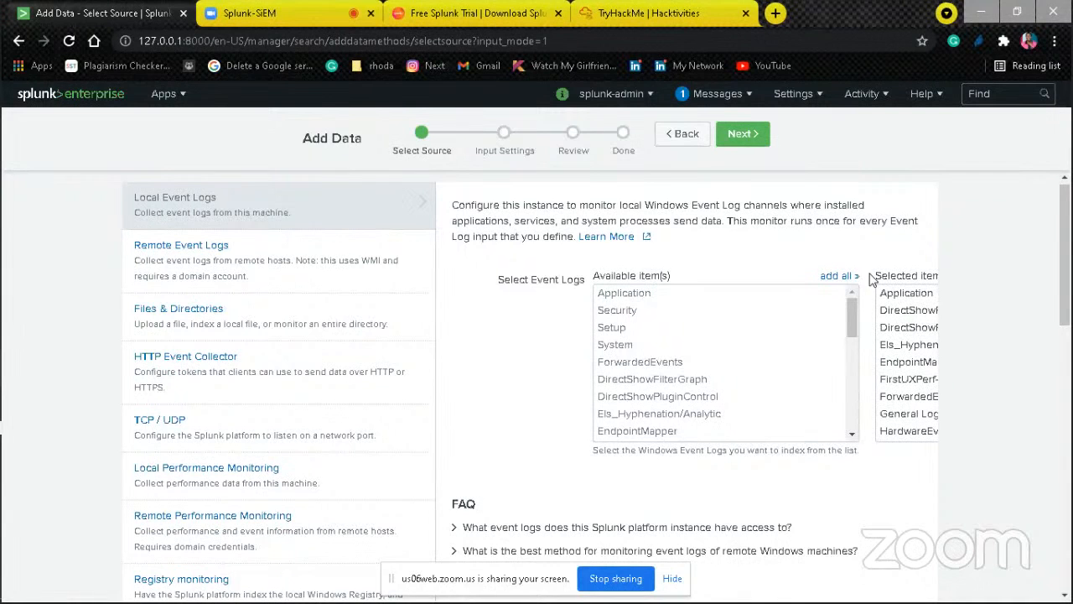
left_click(908, 295)
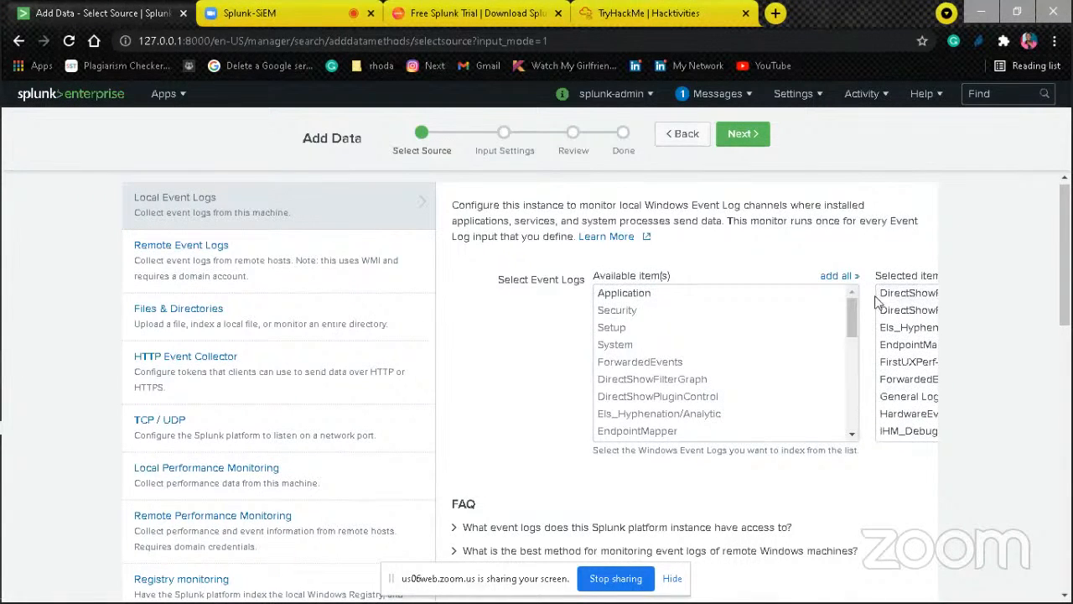
double_click(850, 350)
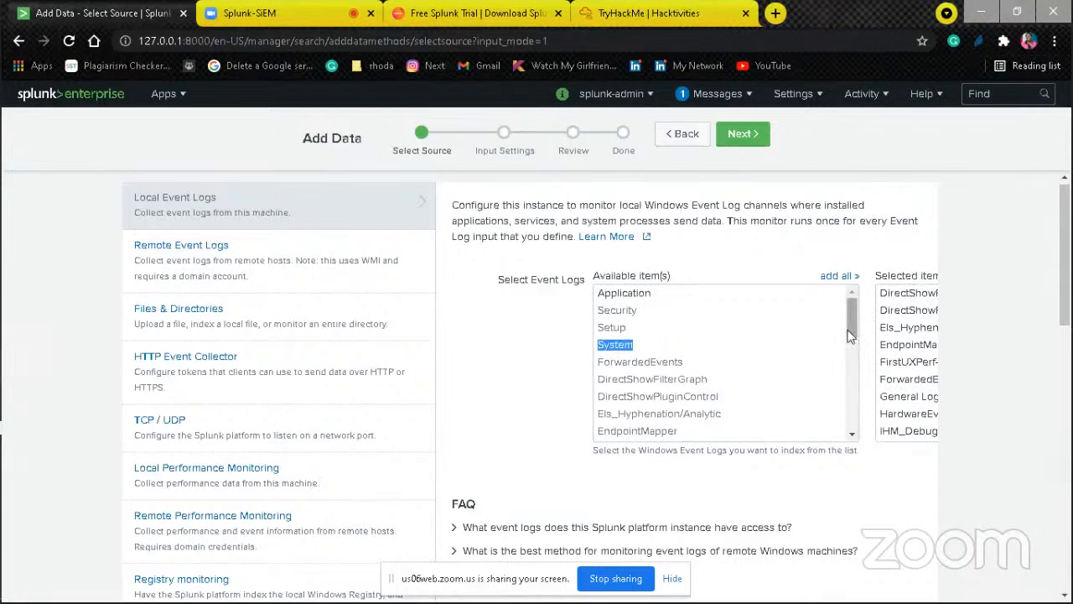
mouse_move(851, 325)
left_mouse_down()
mouse_move(854, 396)
mouse_move(855, 318)
left_mouse_up()
left_click(628, 316)
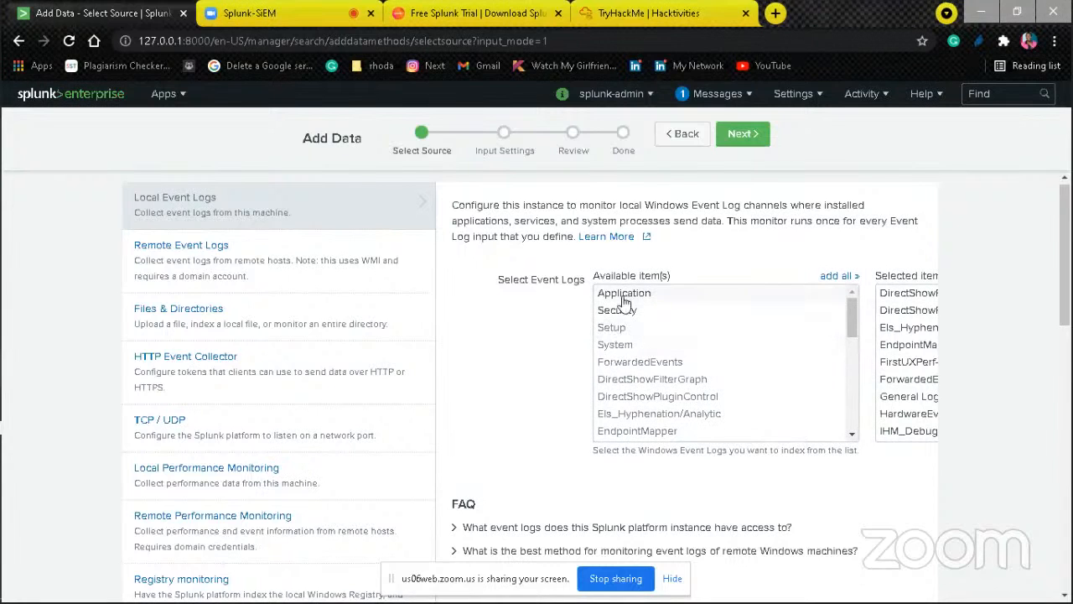
left_click(627, 294)
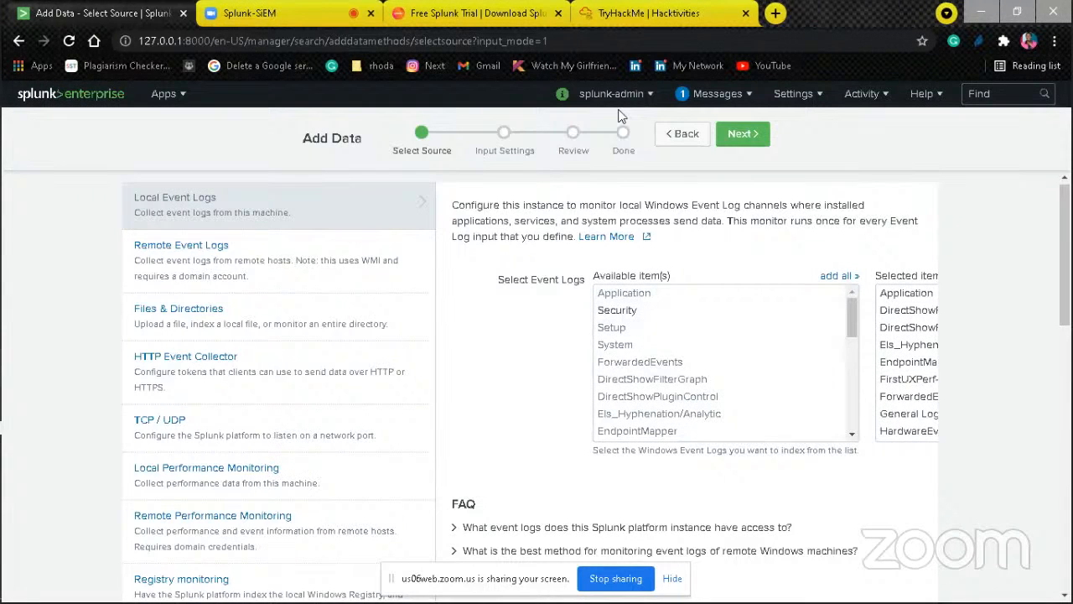
left_click(738, 136)
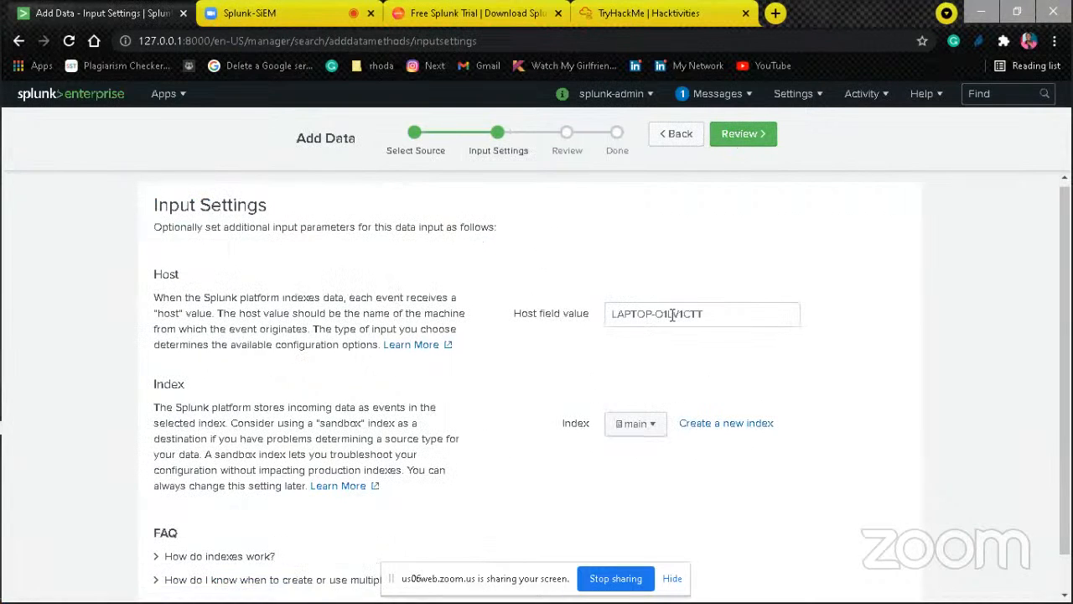
Step: Check the host field value and the index choices, keep the main index and continue to the review summary
triple_click(707, 318)
left_click(707, 372)
left_click(652, 426)
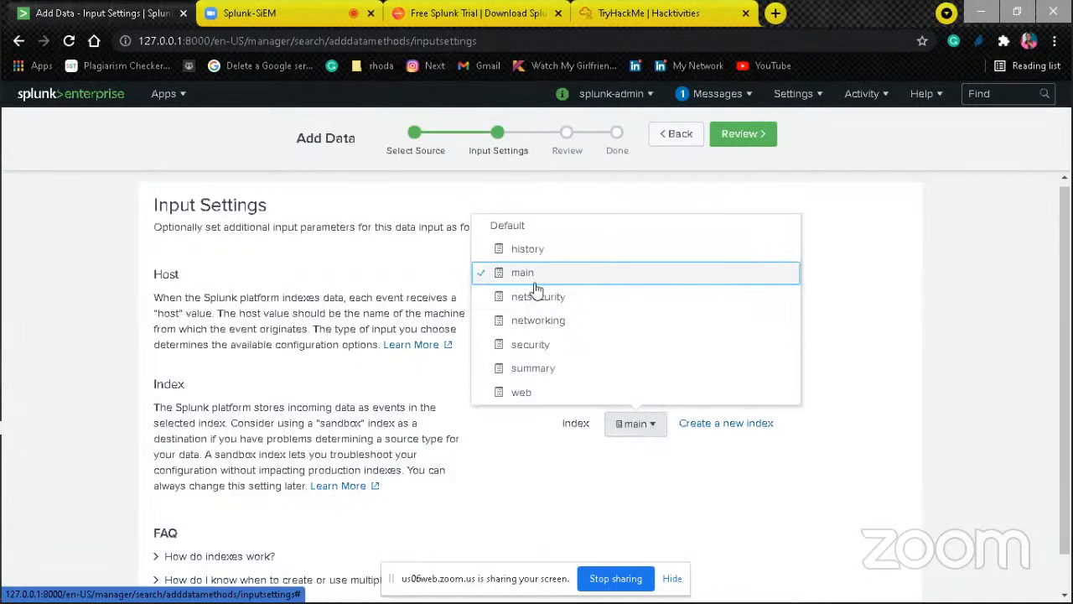
left_click(610, 473)
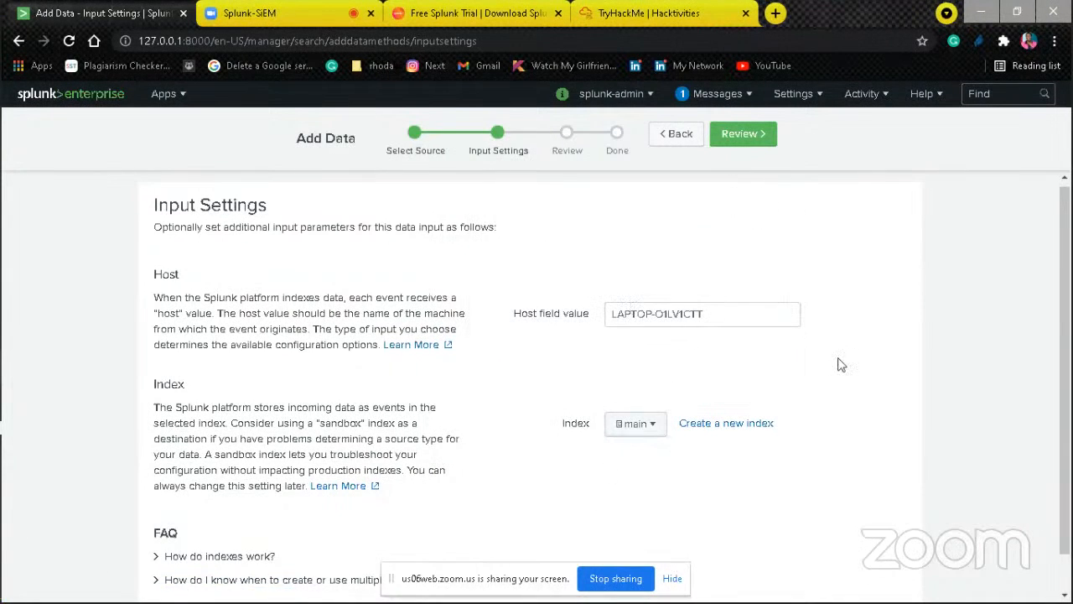
left_click(742, 134)
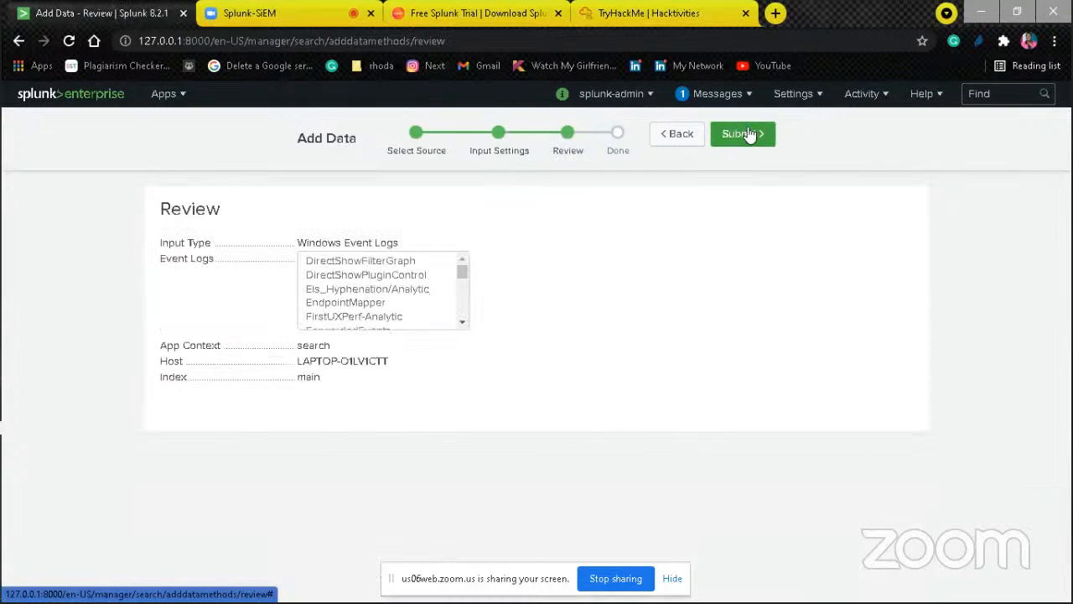
Step: Look through the event logs listed in the review summary of the Windows Event Logs input
left_click(463, 324)
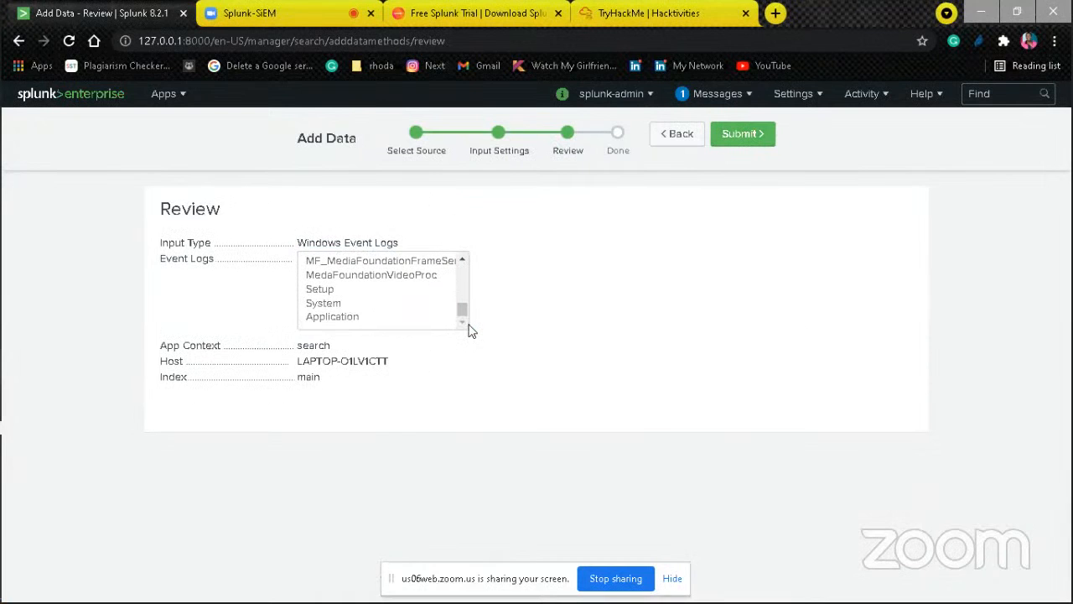
left_click(467, 280)
left_click(467, 281)
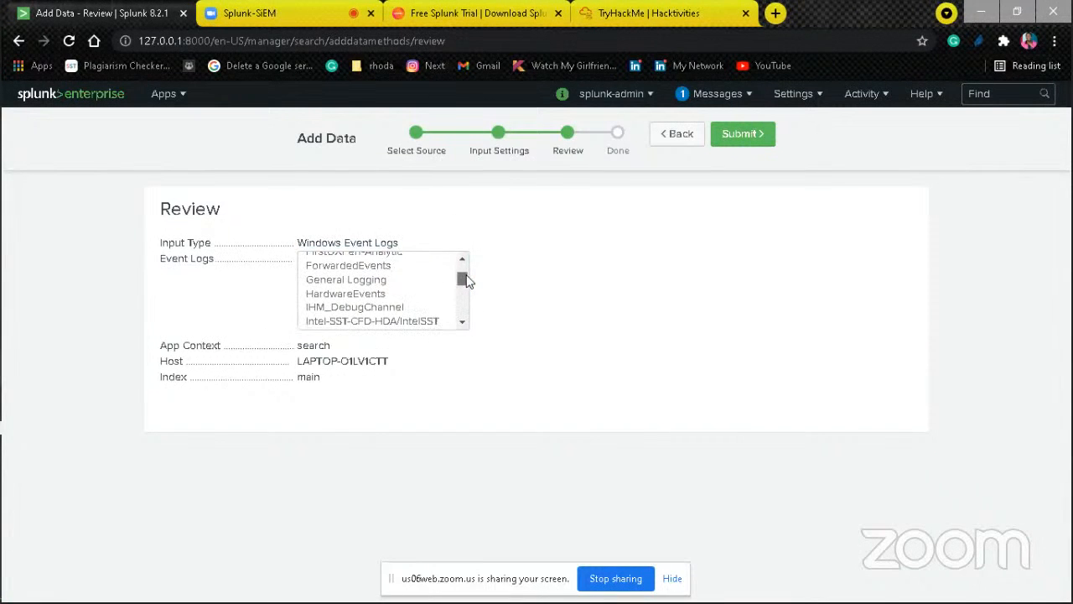
left_click_drag(467, 282, 464, 273)
left_click(462, 258)
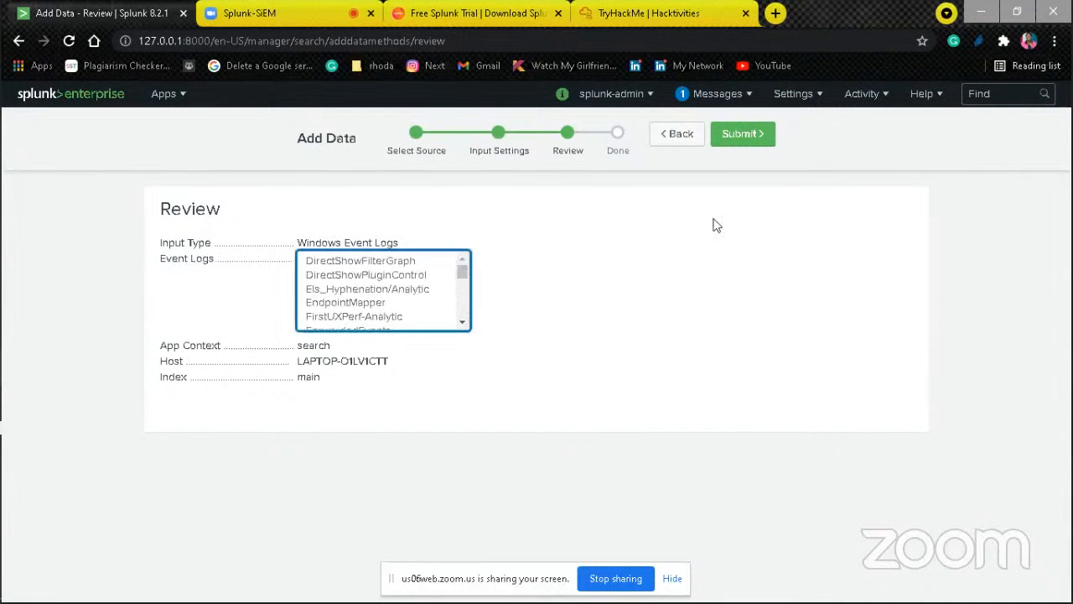
Step: Back out of the unsubmitted event log input to the data onboarding page and choose the Forward method
left_click(686, 141)
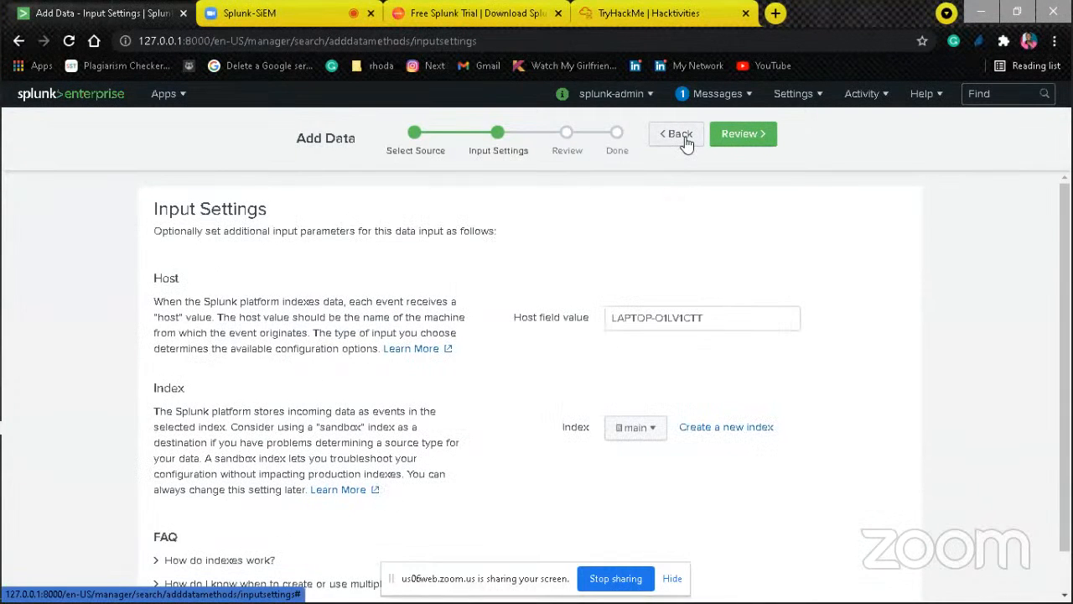
left_click(685, 140)
left_click(685, 140)
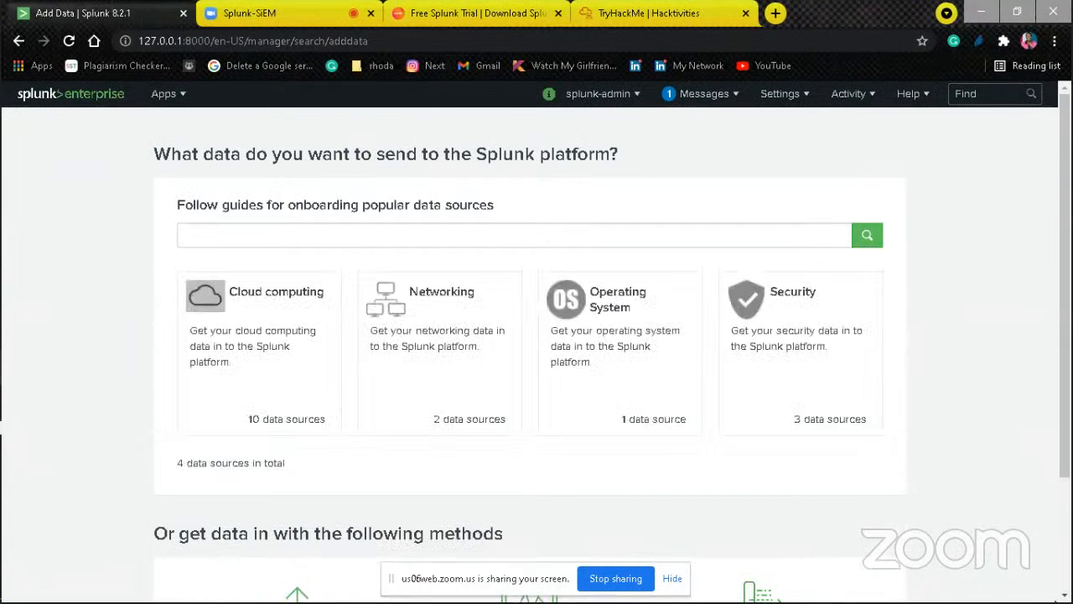
scroll(536, 336, "down", 2)
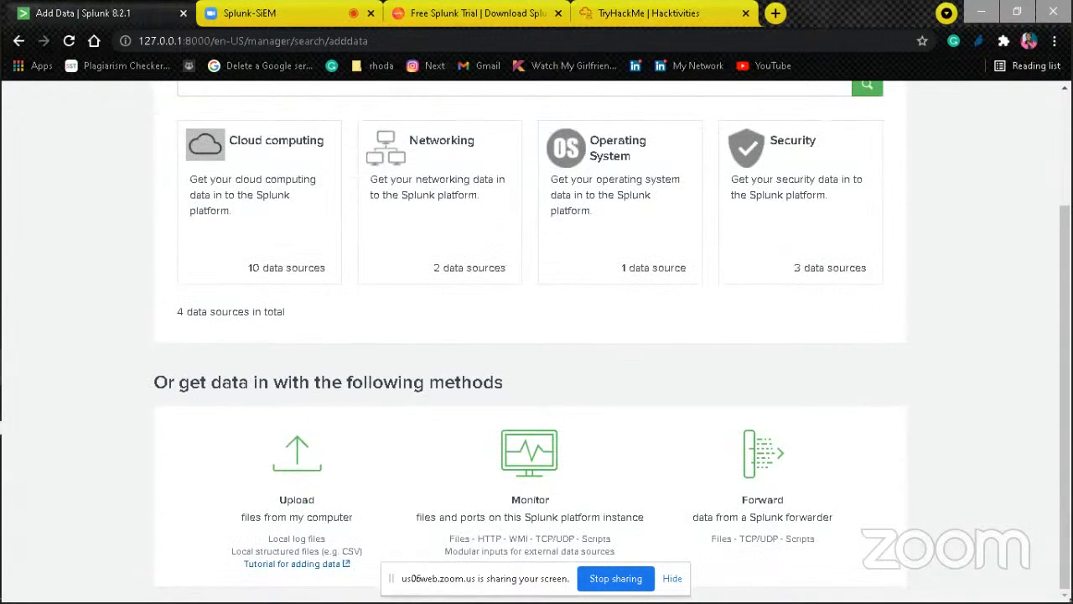
left_click(776, 478)
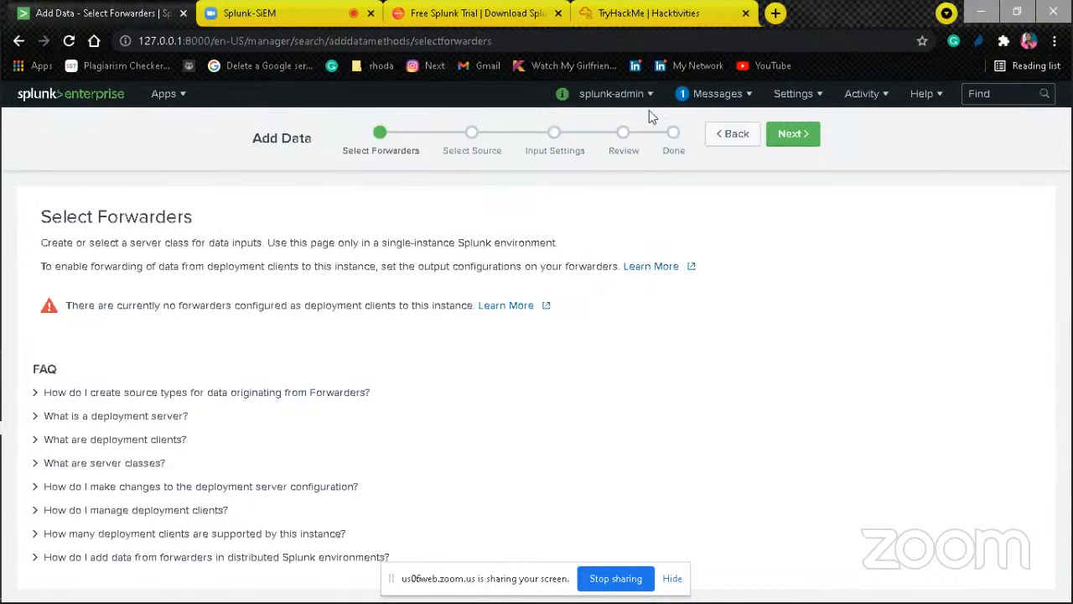
Step: Open the receiving configuration under Forwarding and receiving and disable listening port 11000
left_click(795, 95)
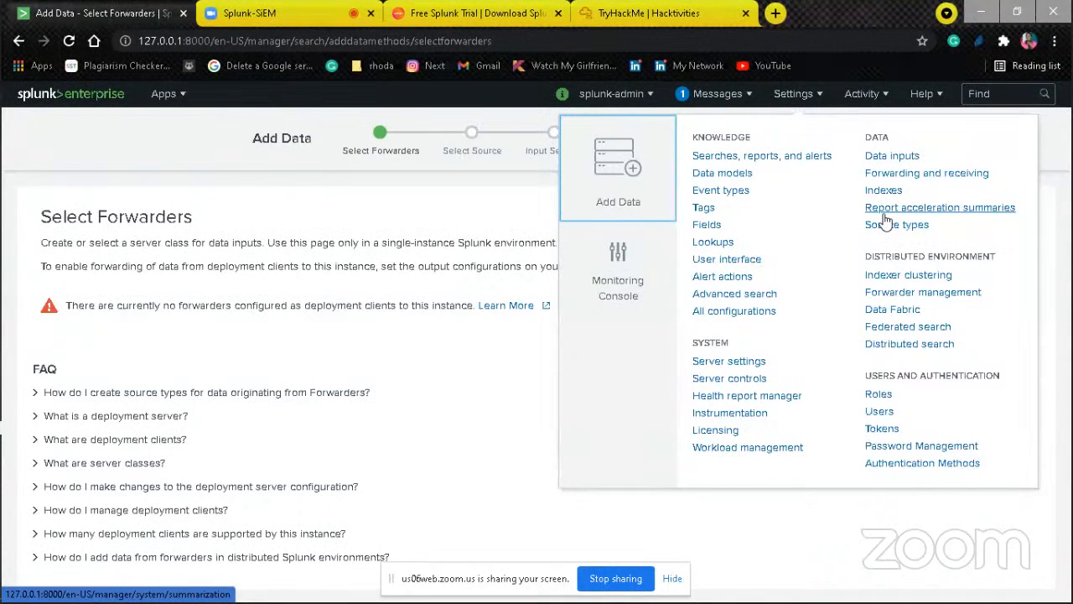
left_click(888, 174)
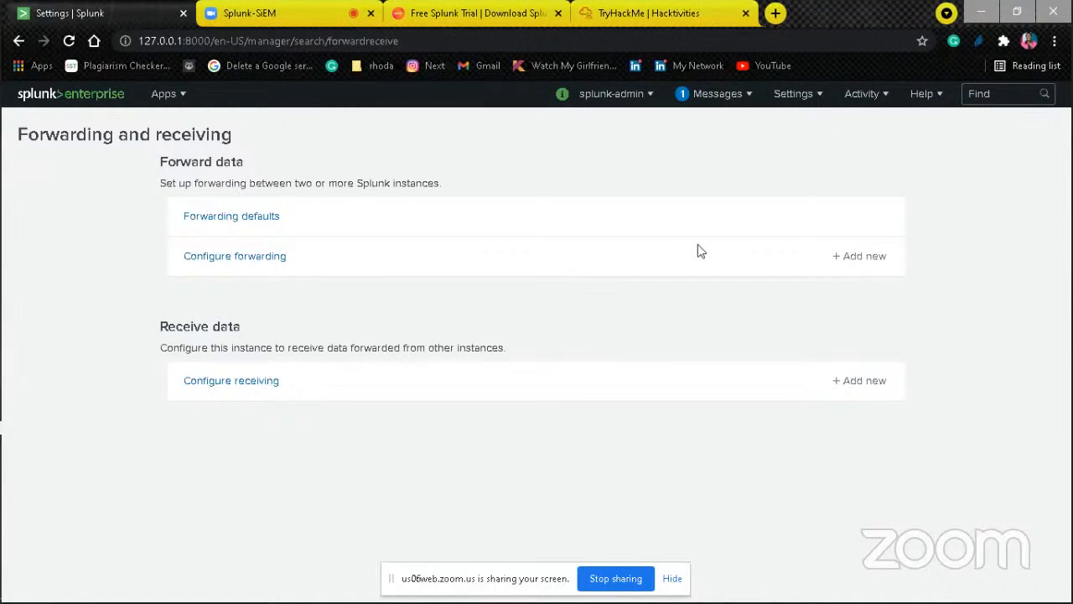
left_click(262, 388)
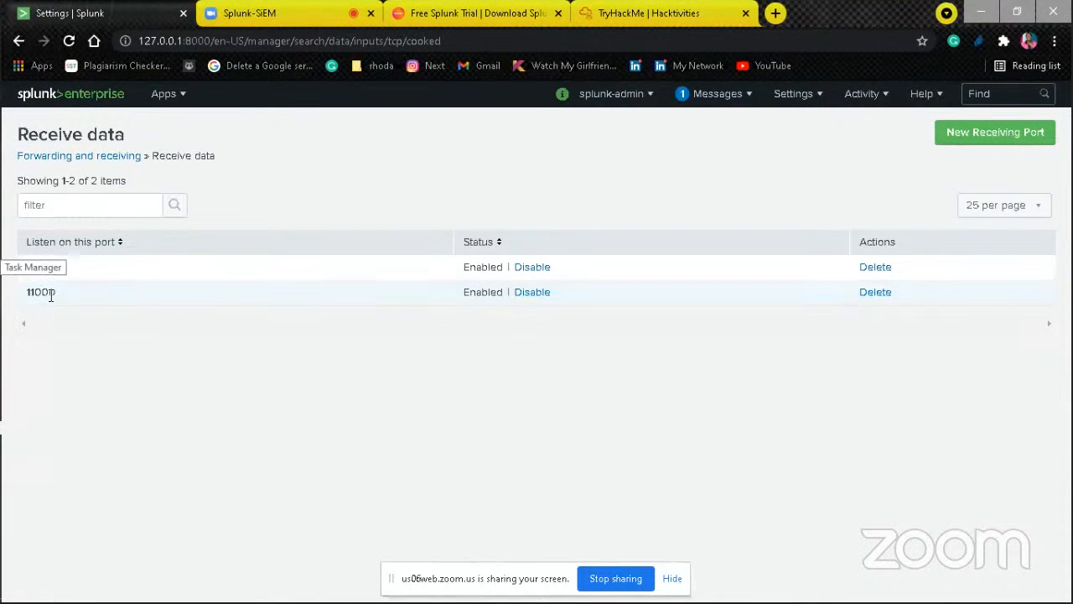
double_click(51, 296)
left_click(50, 296)
left_click(535, 297)
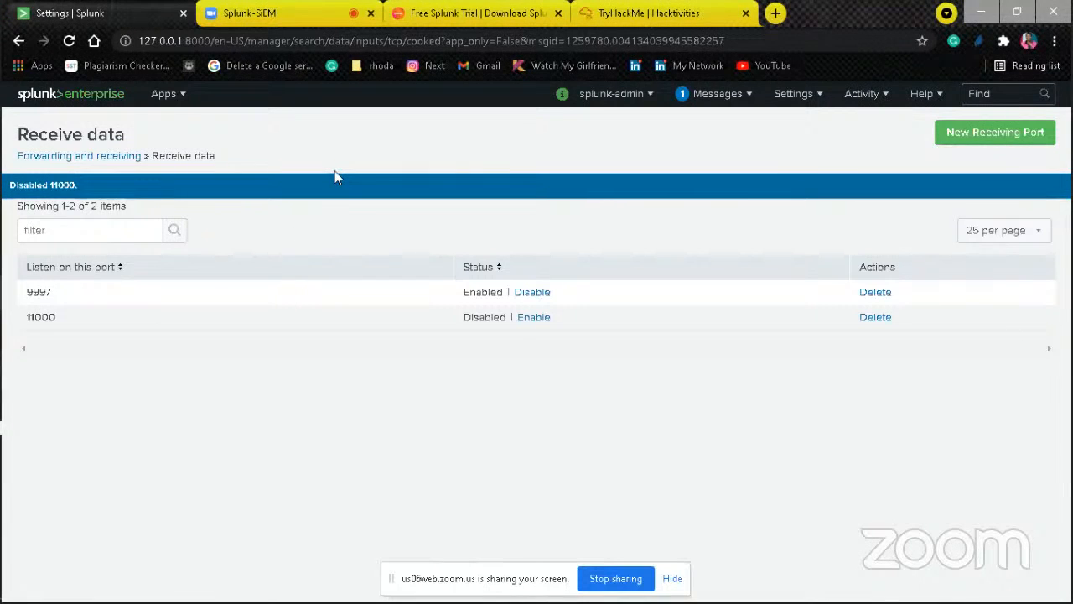
Step: Return to the home page and open the Search & Reporting app
left_click(96, 95)
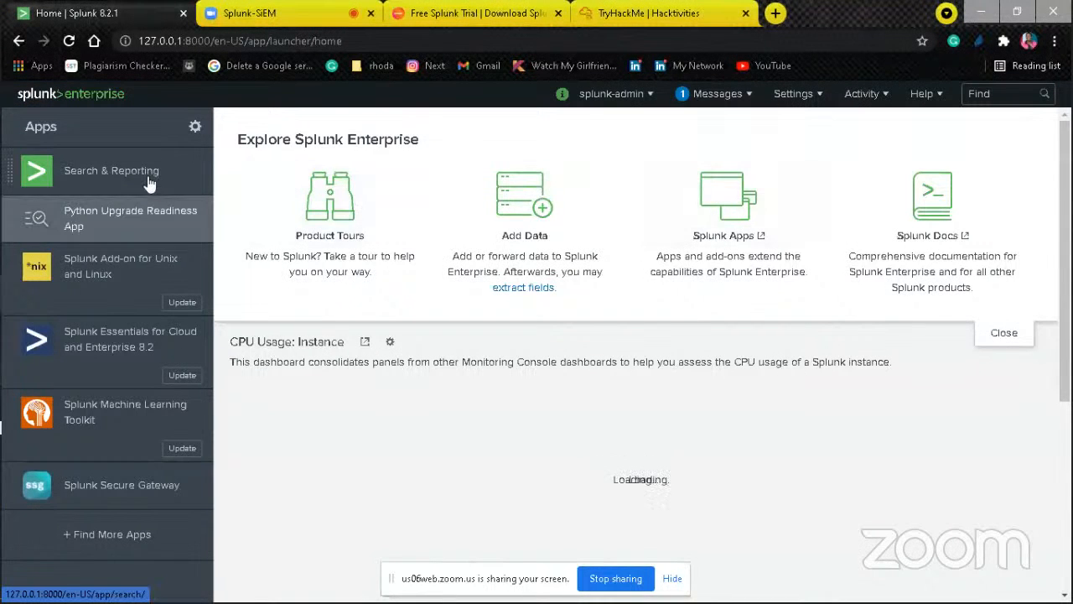
left_click(143, 168)
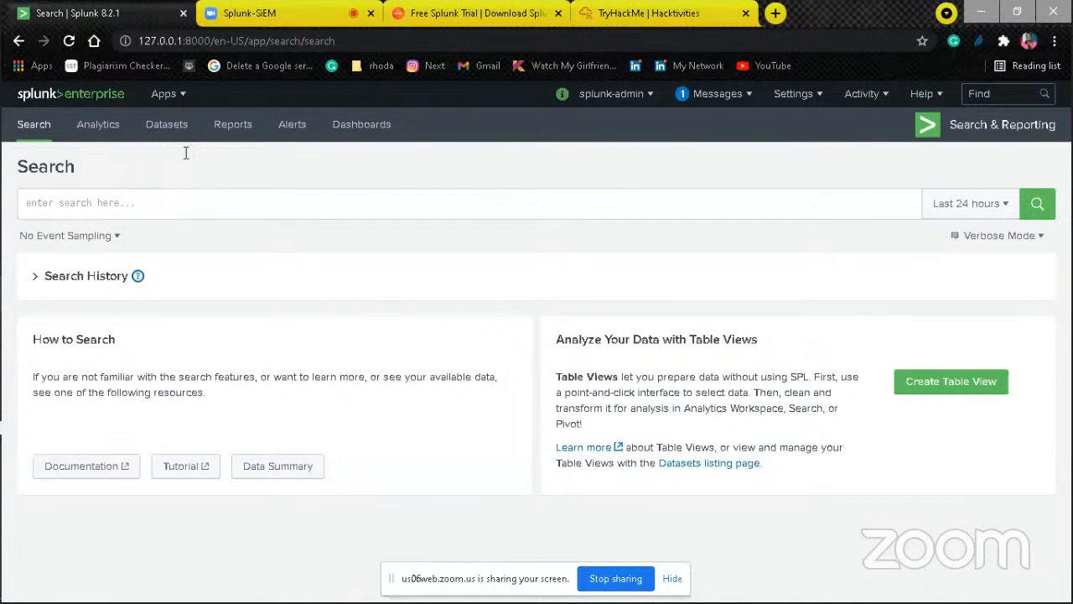
left_click(75, 99)
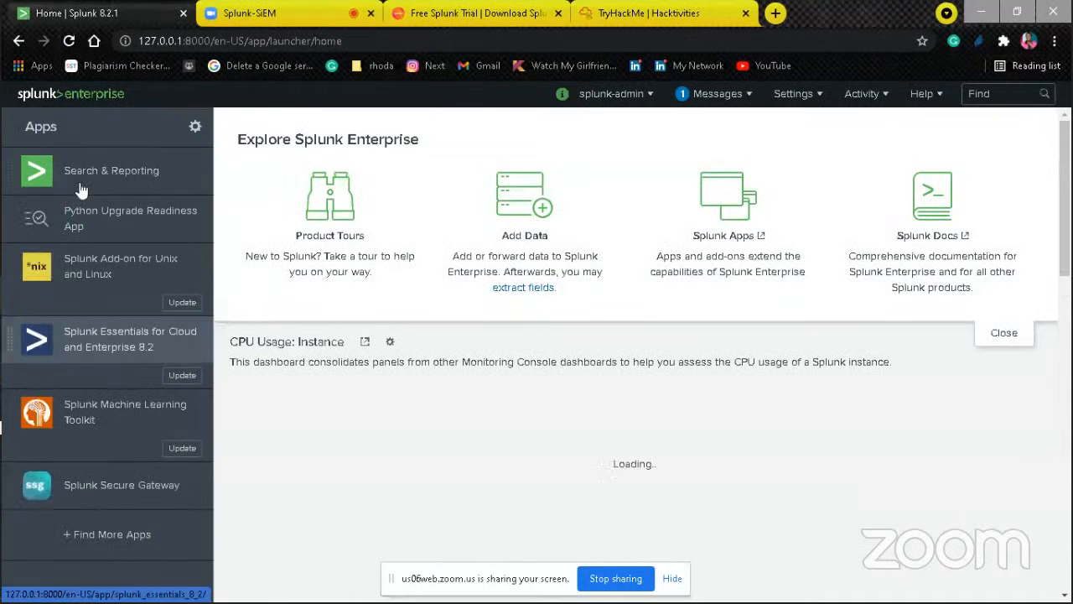
left_click(124, 165)
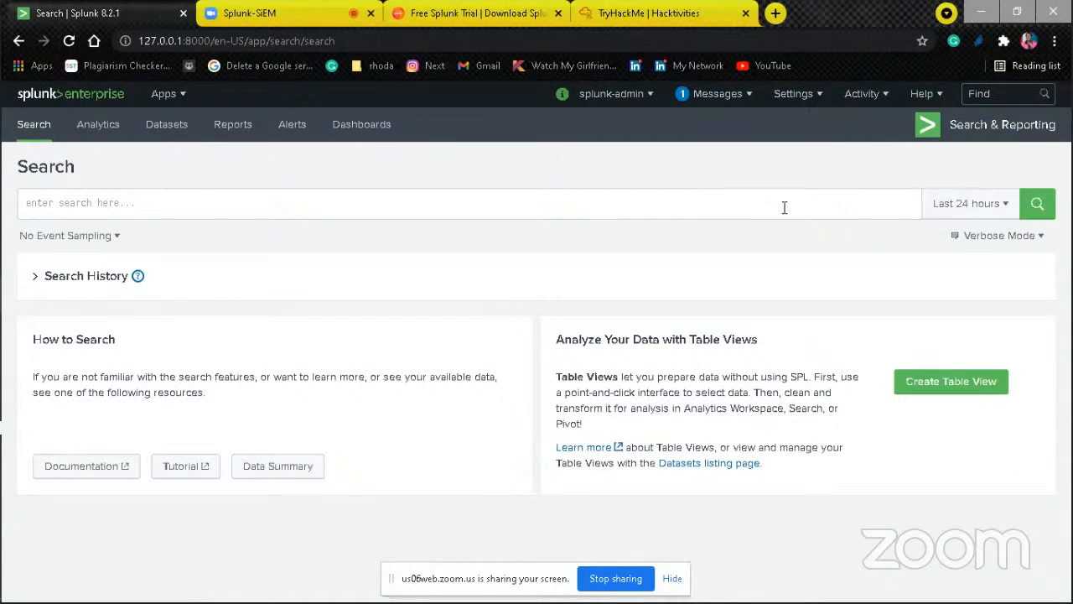
Step: Run the search index=main to retrieve events from the main index
left_click(857, 213)
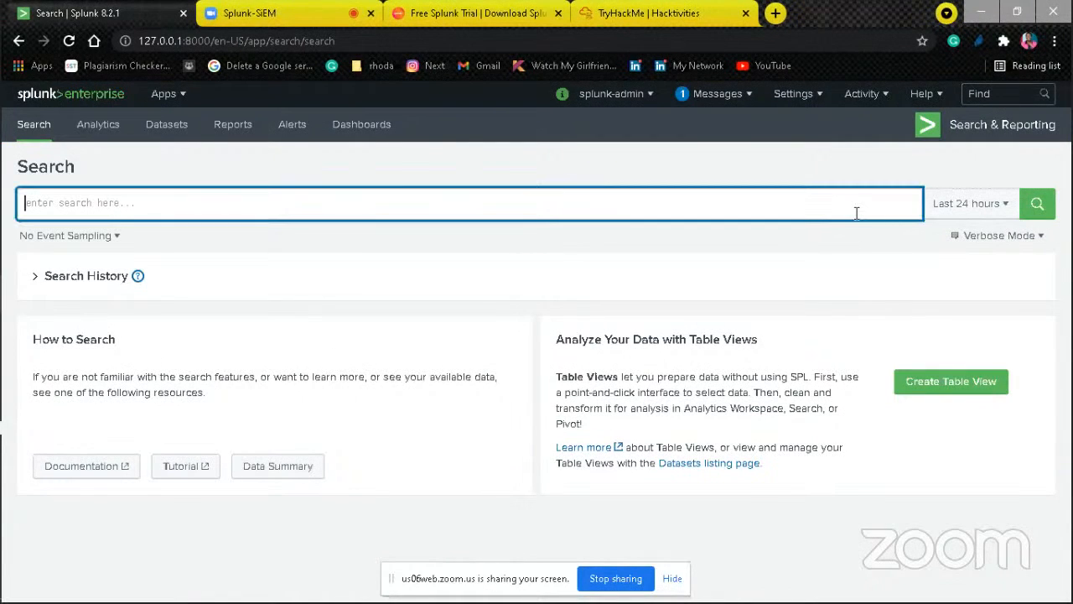
type("index=")
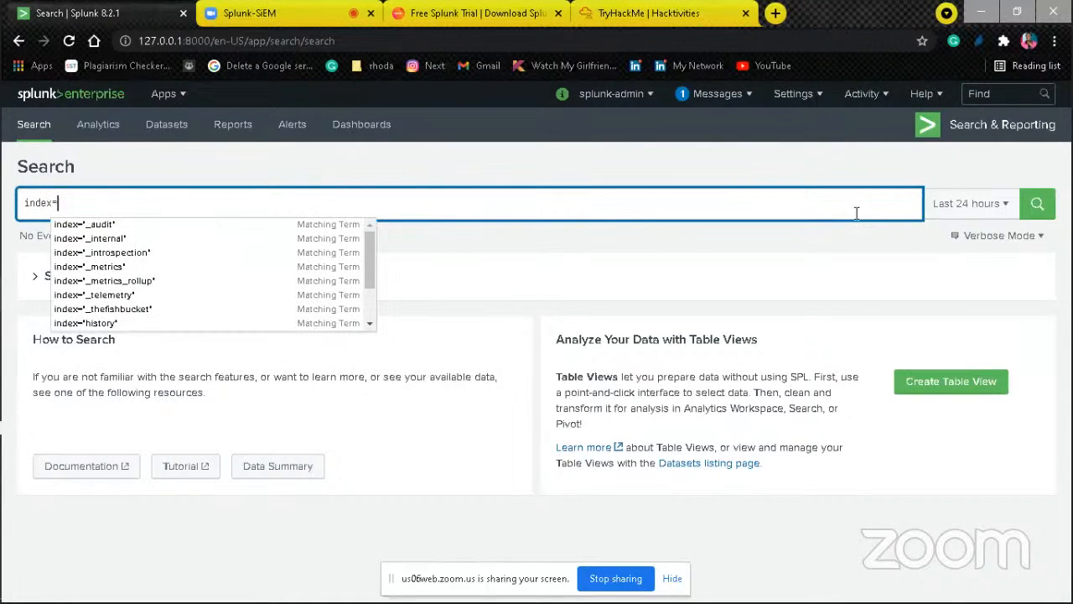
type("main")
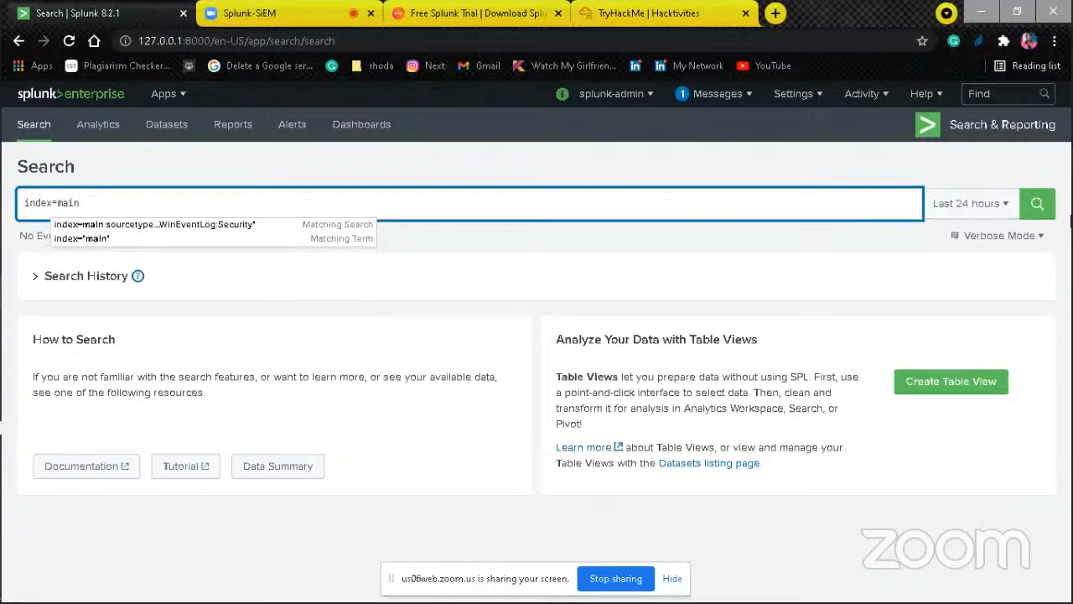
left_click(1036, 205)
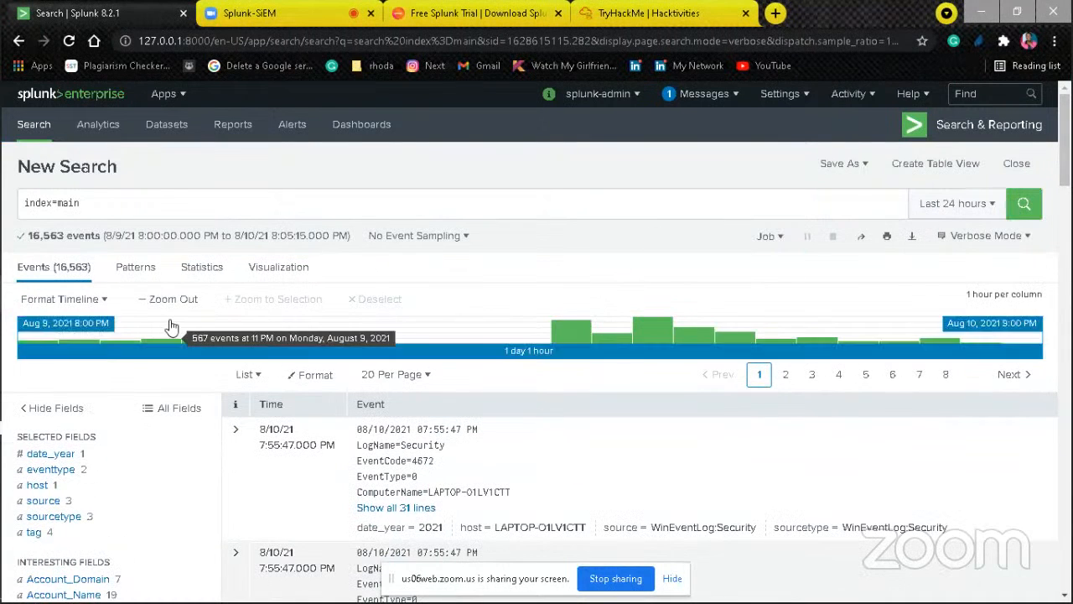
Step: Select Aug 9, 2021 11:00 PM to Aug 10, 2021 10:00 AM on the timeline and inspect the date_mday and date_hour fields
left_click_drag(437, 332, 604, 332)
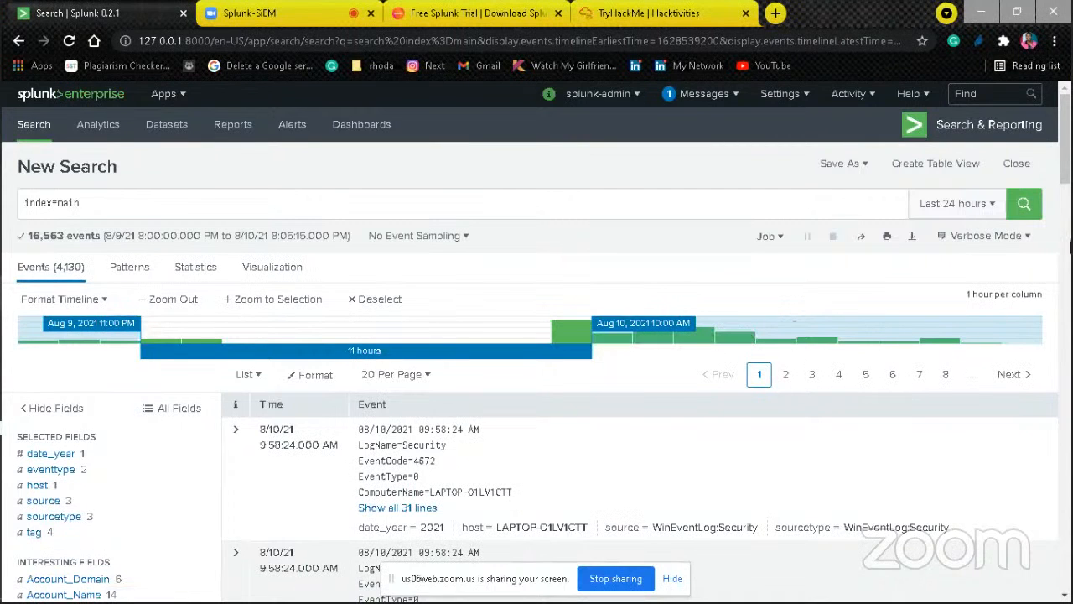
left_click_drag(1069, 157, 1069, 207)
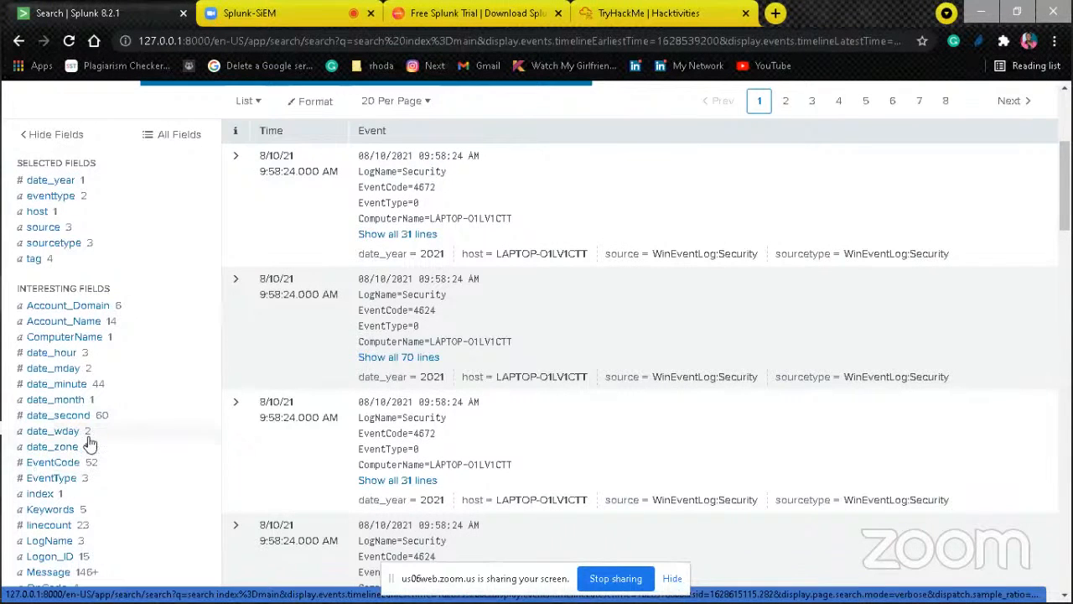
left_click(56, 368)
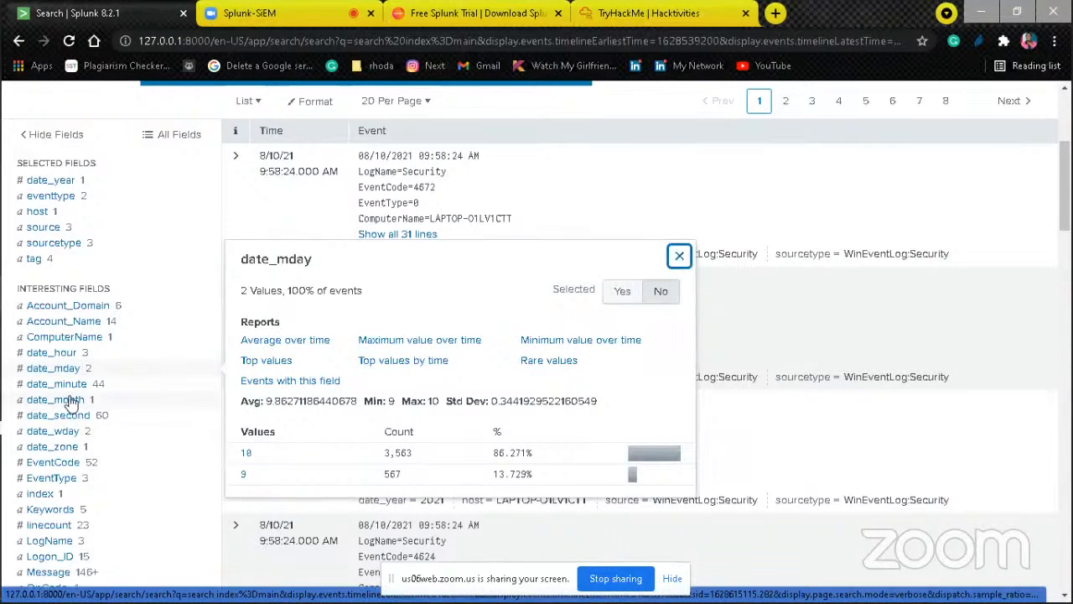
left_click(66, 354)
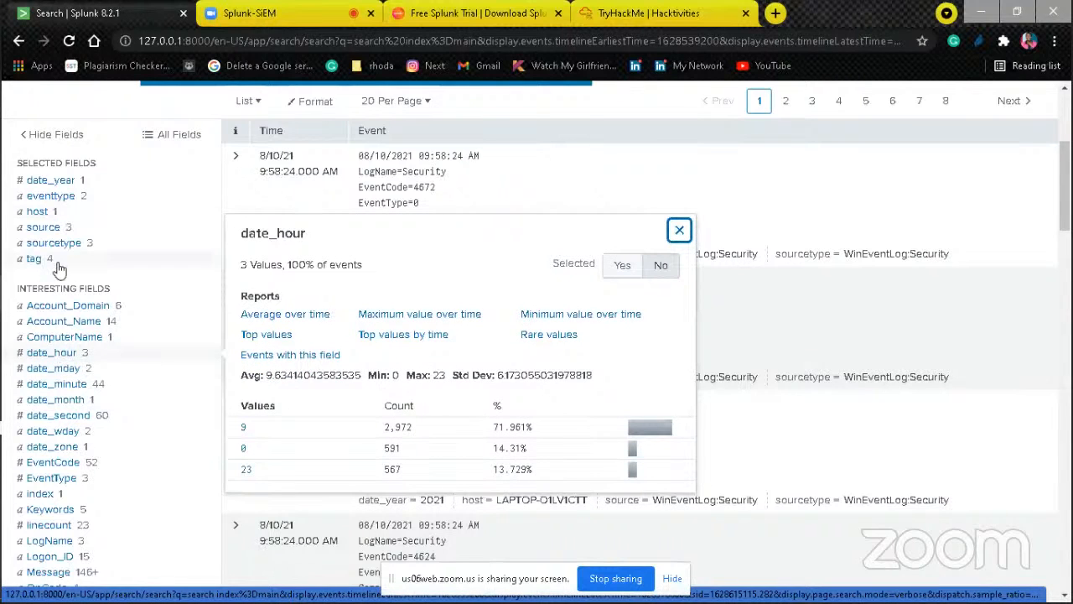
Step: Clear the timeline selection and inspect the values of the host field
left_click_drag(1067, 191, 1066, 145)
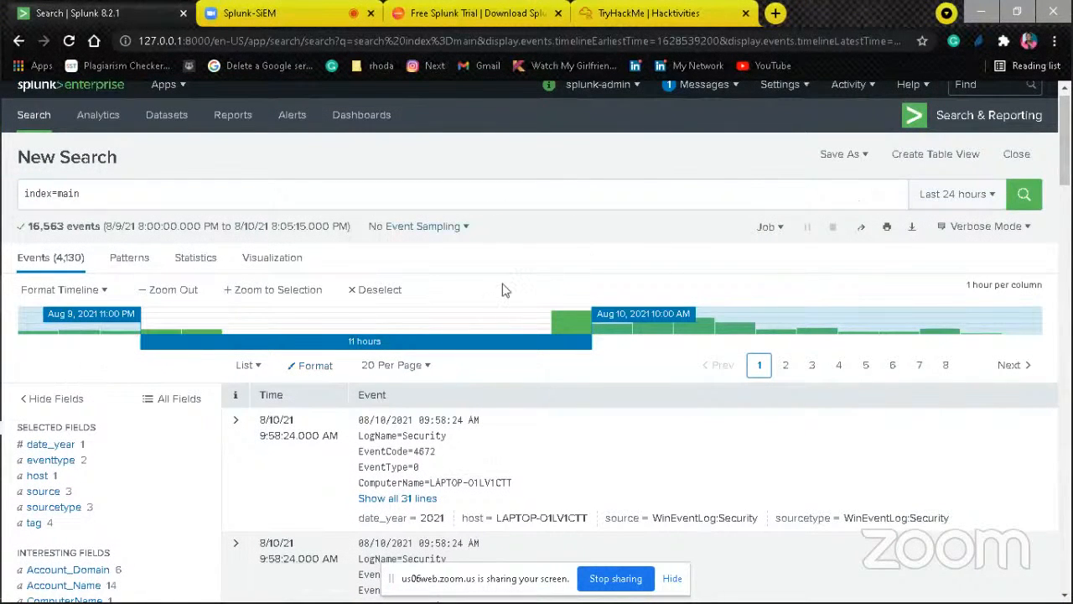
left_click(375, 291)
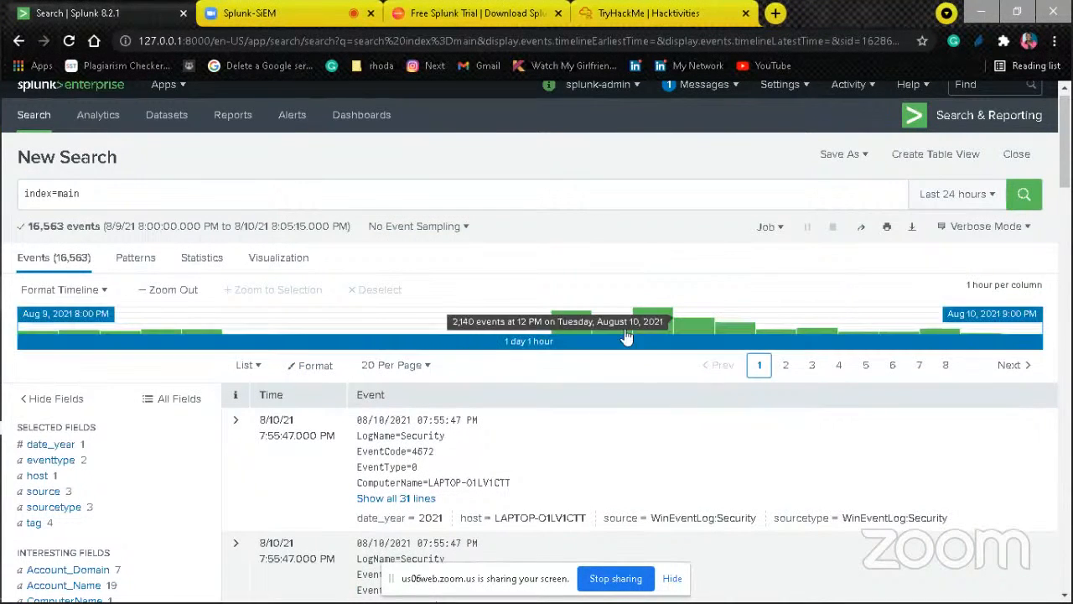
left_click(38, 475)
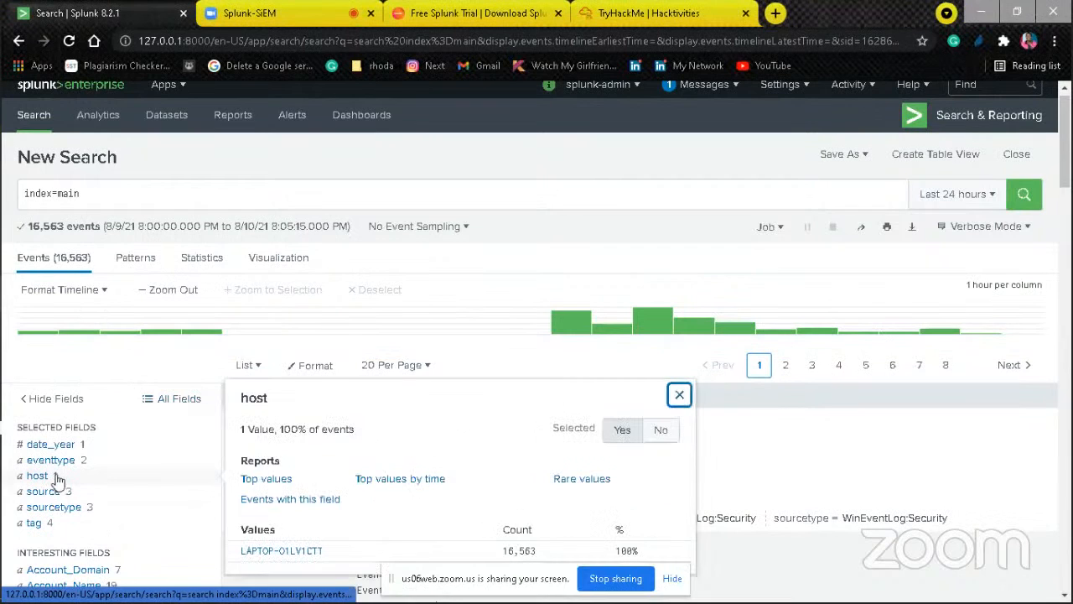
left_click(742, 185)
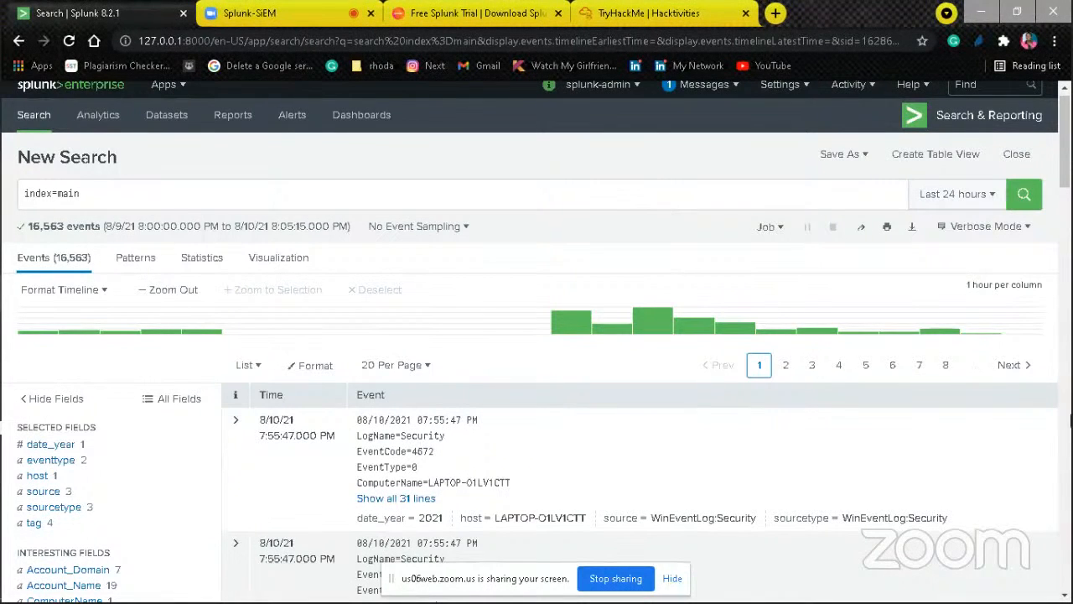
Step: Set the search time range to All time
left_click(1070, 424)
left_click(1069, 141)
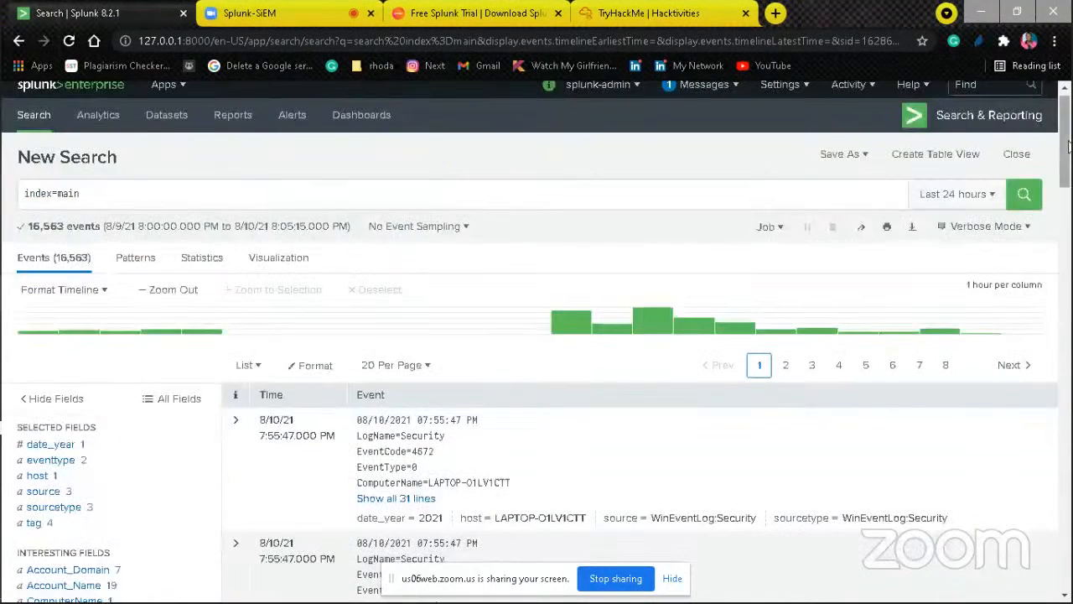
left_click(922, 196)
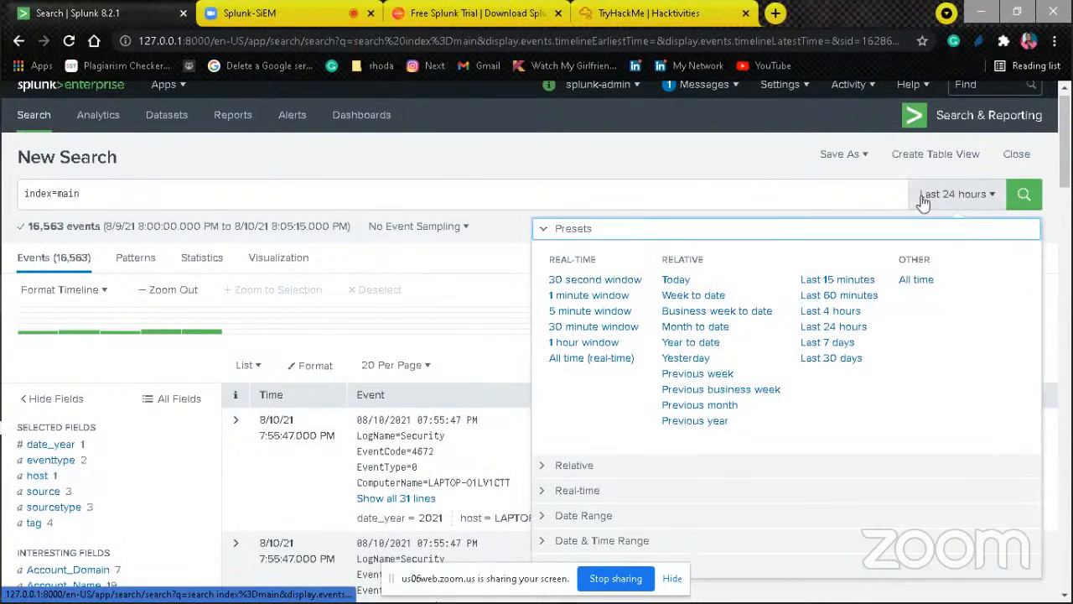
left_click(914, 280)
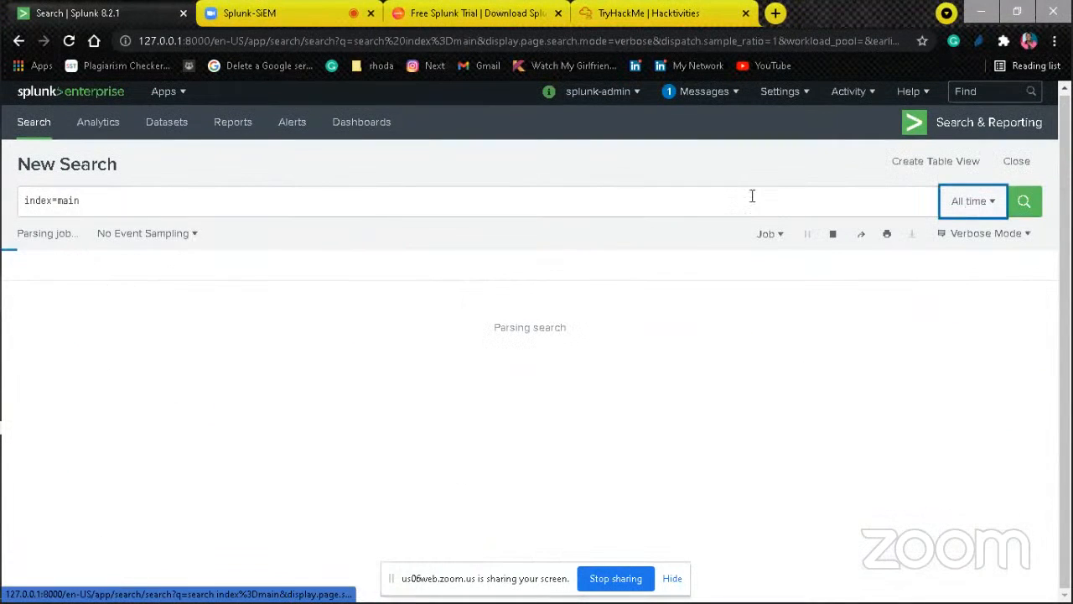
Step: Change the query to index=web and run the search
left_click(616, 200)
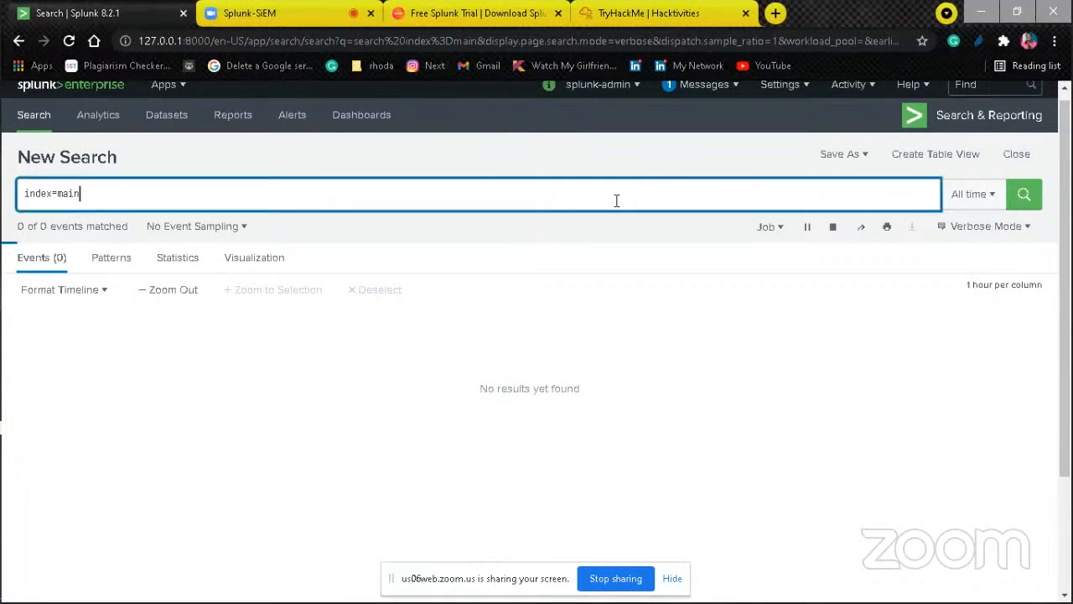
key("BackSpace")
key("BackSpace")
key("BackSpace")
key("BackSpace")
key("BackSpace")
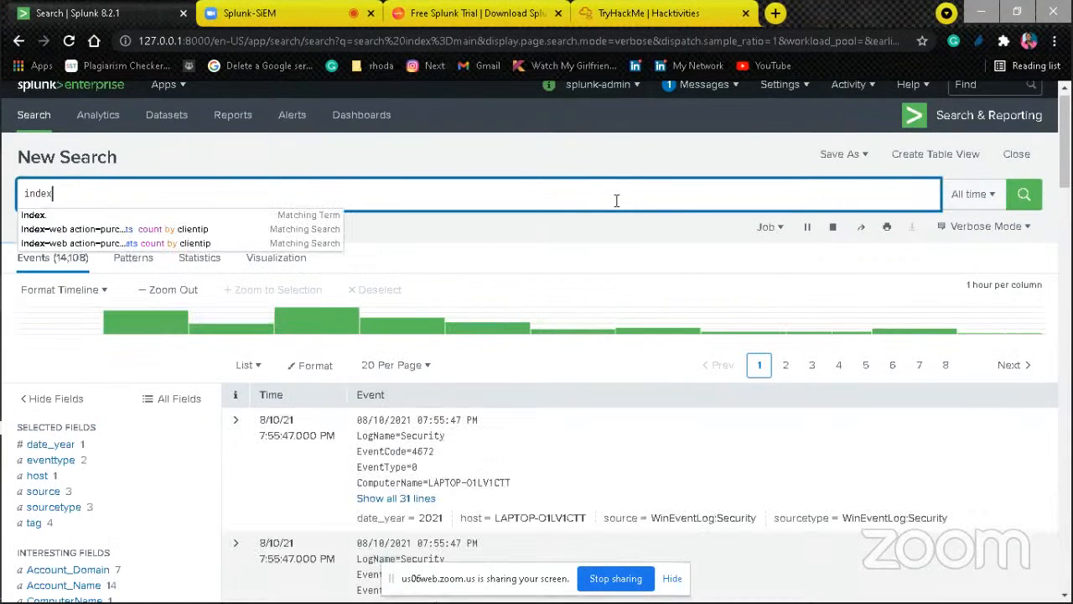
type("=")
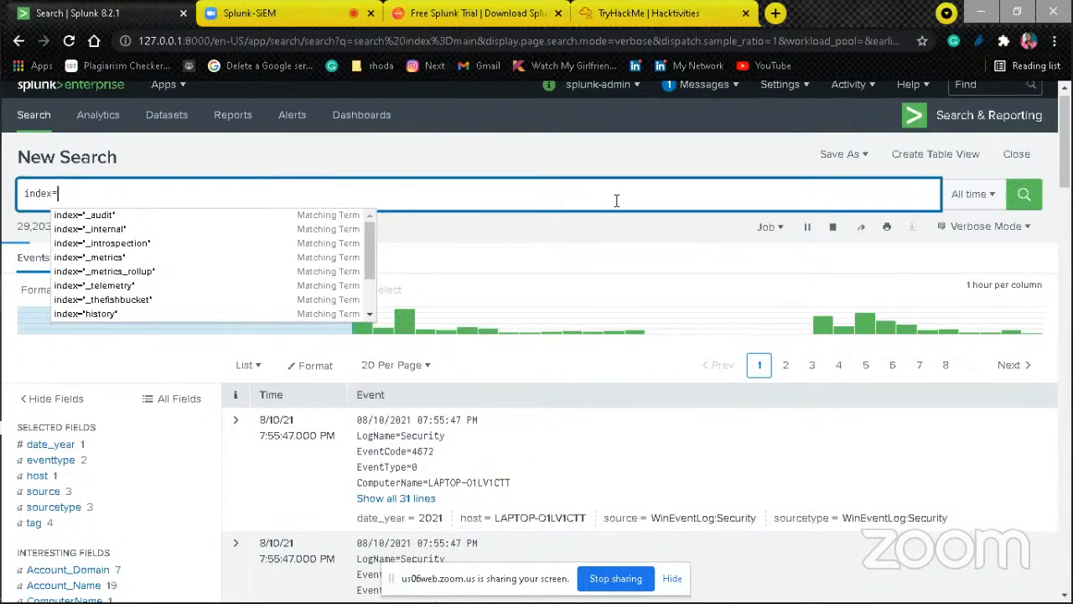
type("web")
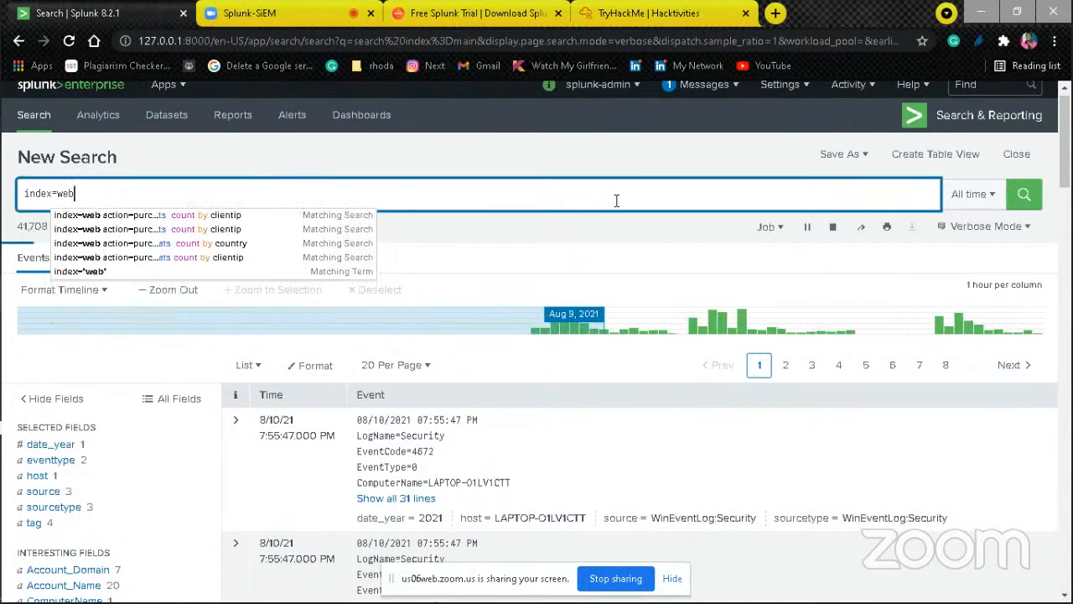
left_click(1024, 194)
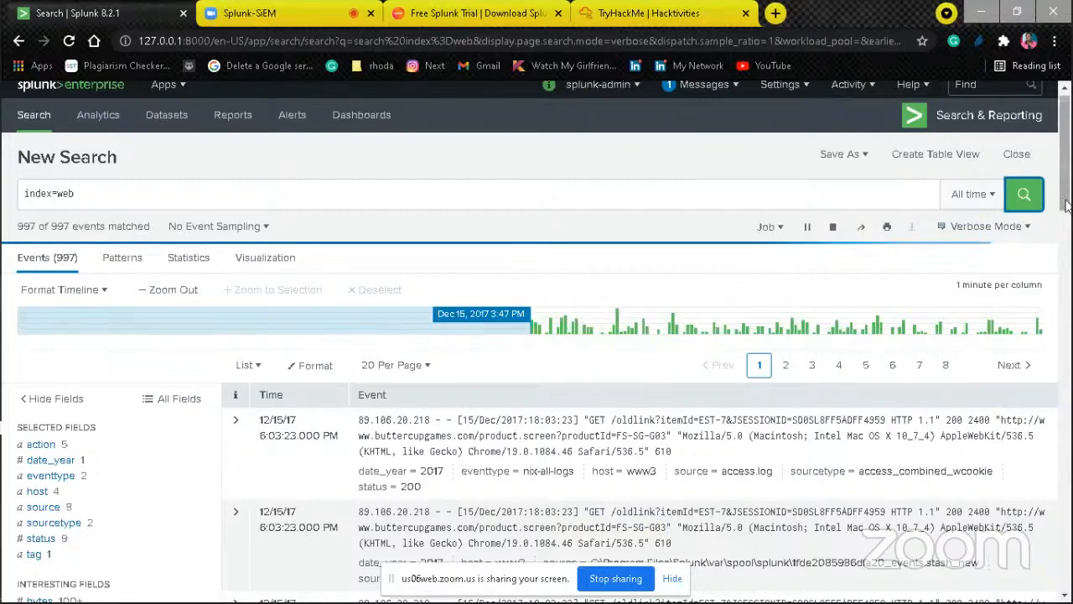
Step: Inspect the host and date_hour field summaries for the web index events
left_click_drag(1066, 203, 1065, 250)
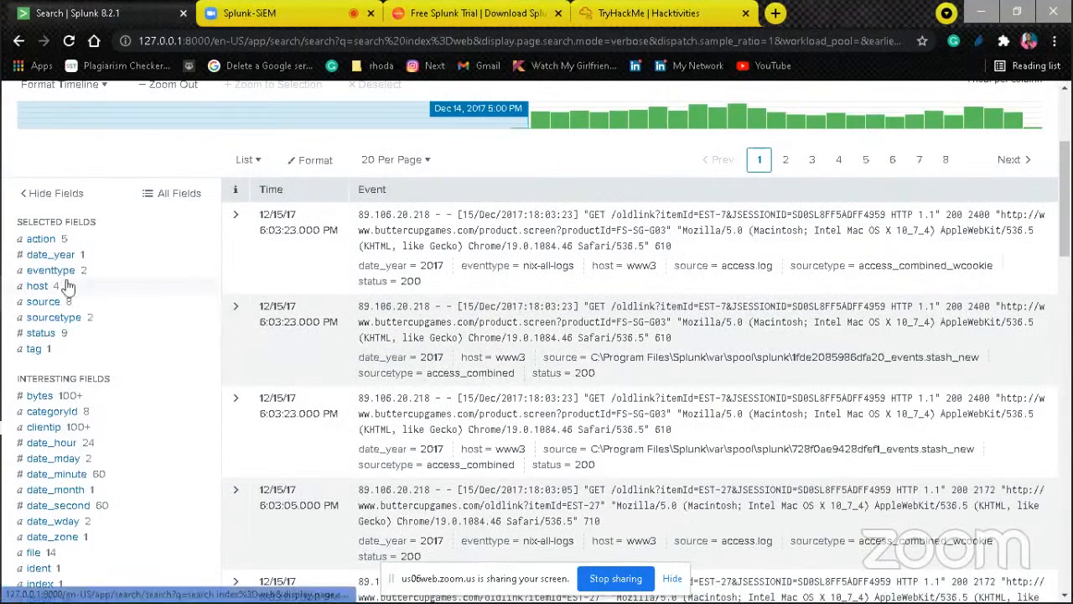
left_click(38, 286)
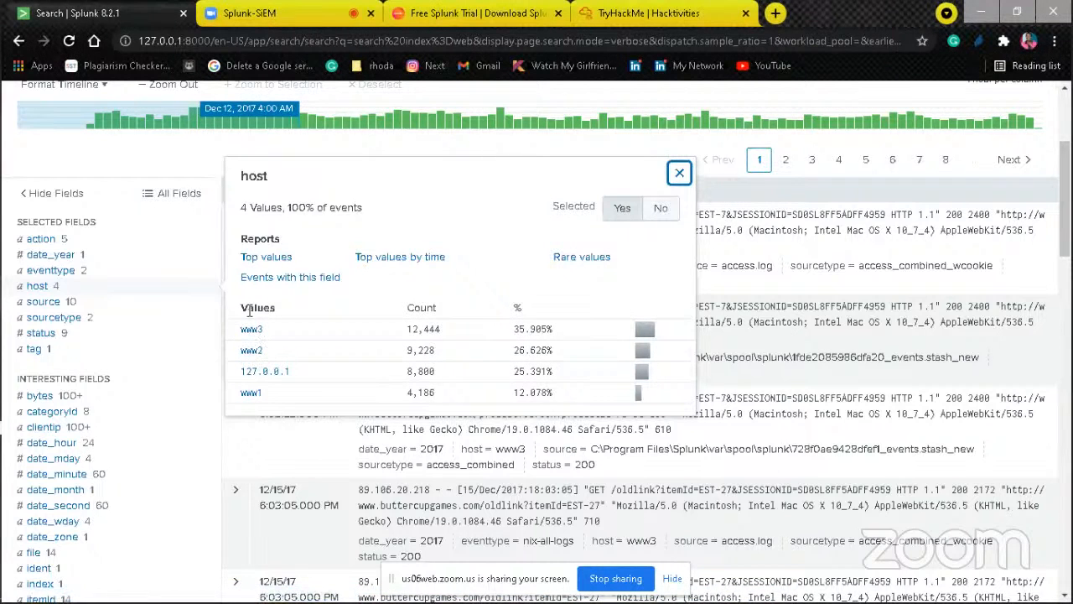
left_click(196, 445)
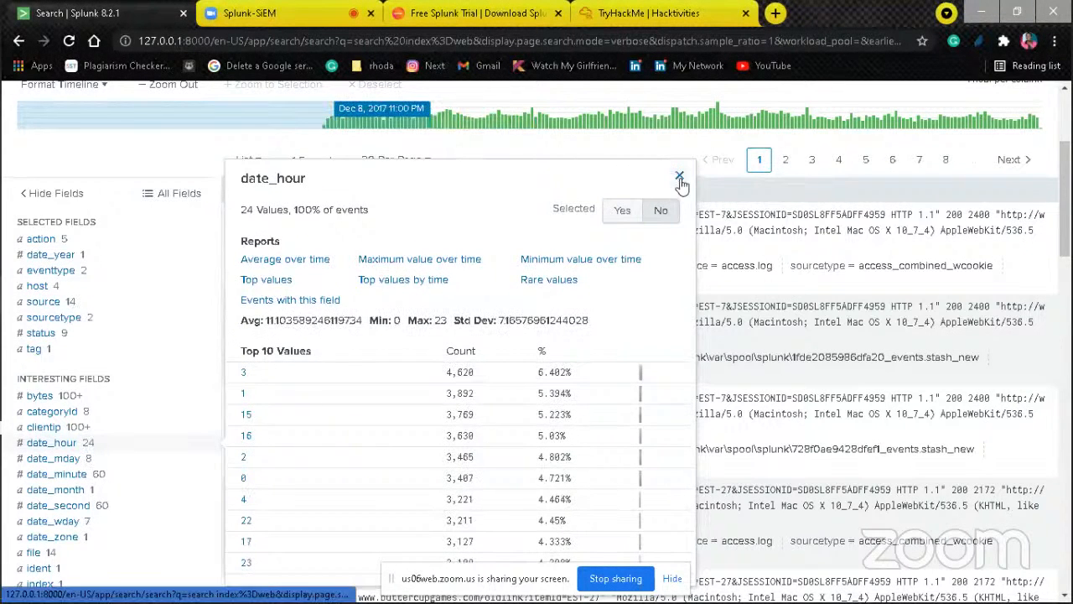
left_click(679, 178)
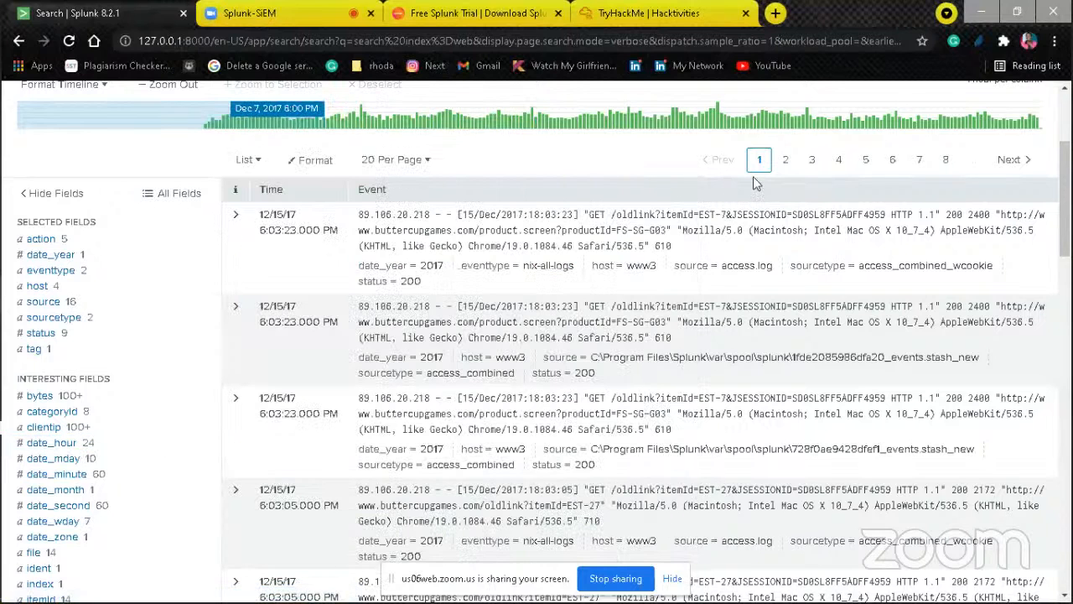
Step: View the date_year field summary and the time options of the first event, closing each one
left_click_drag(749, 215, 131, 254)
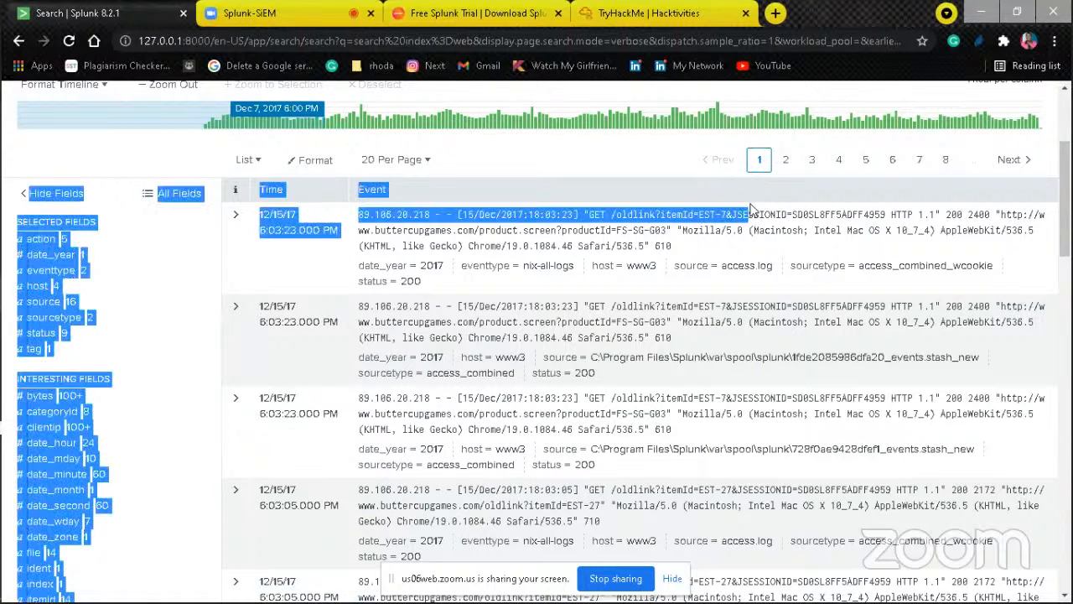
left_click(131, 254)
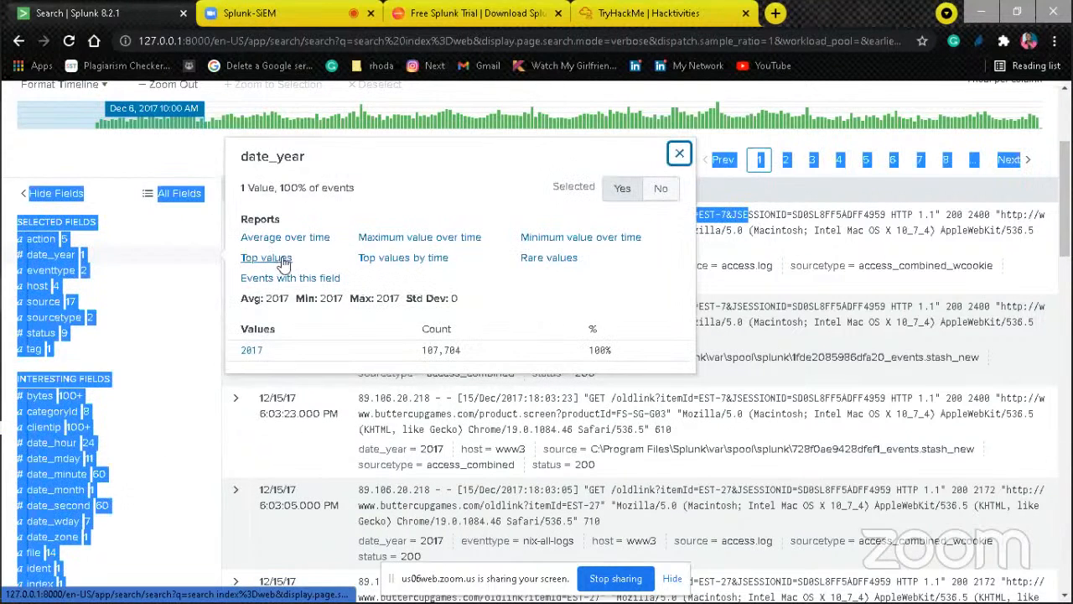
left_click(680, 154)
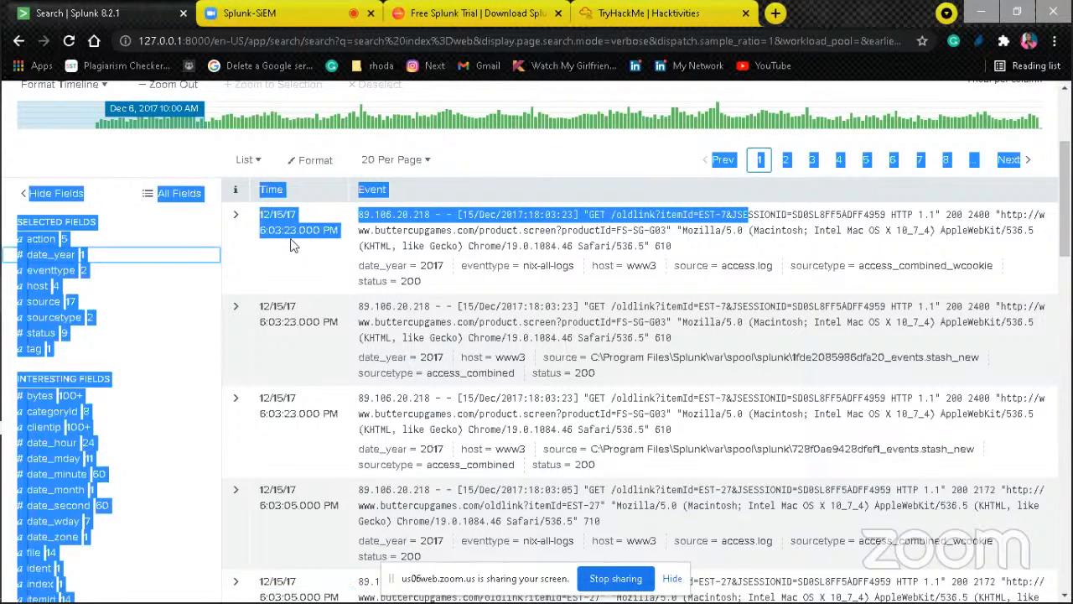
left_click(279, 257)
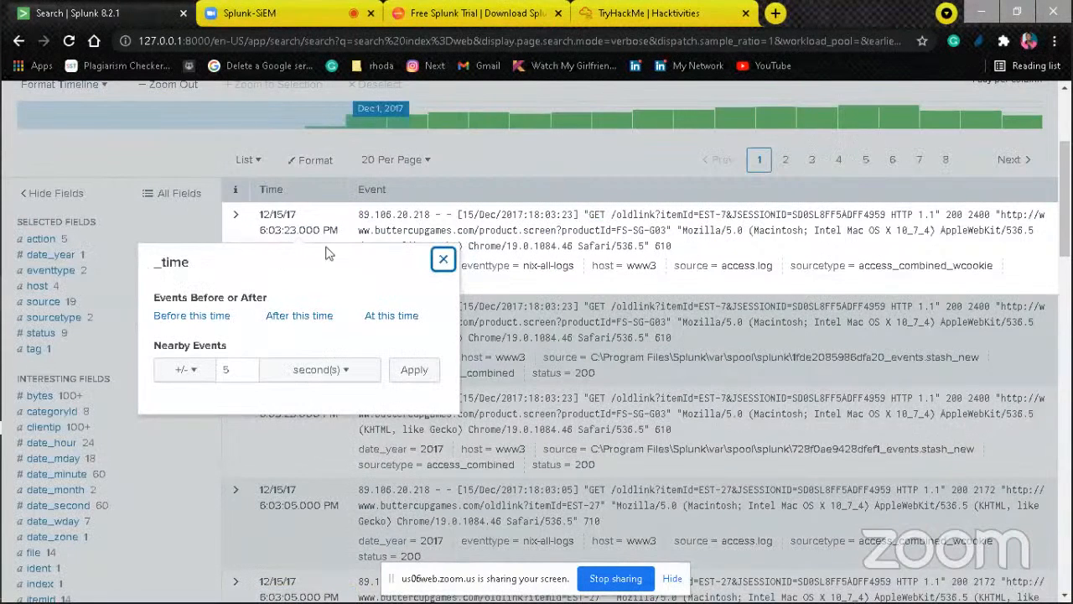
left_click(441, 258)
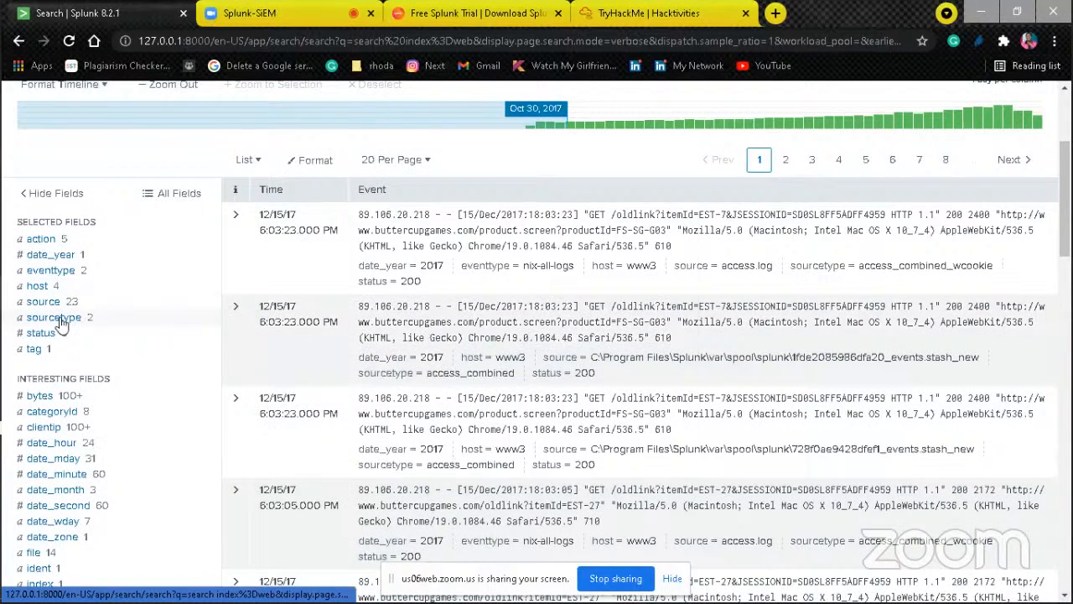
left_click(54, 317)
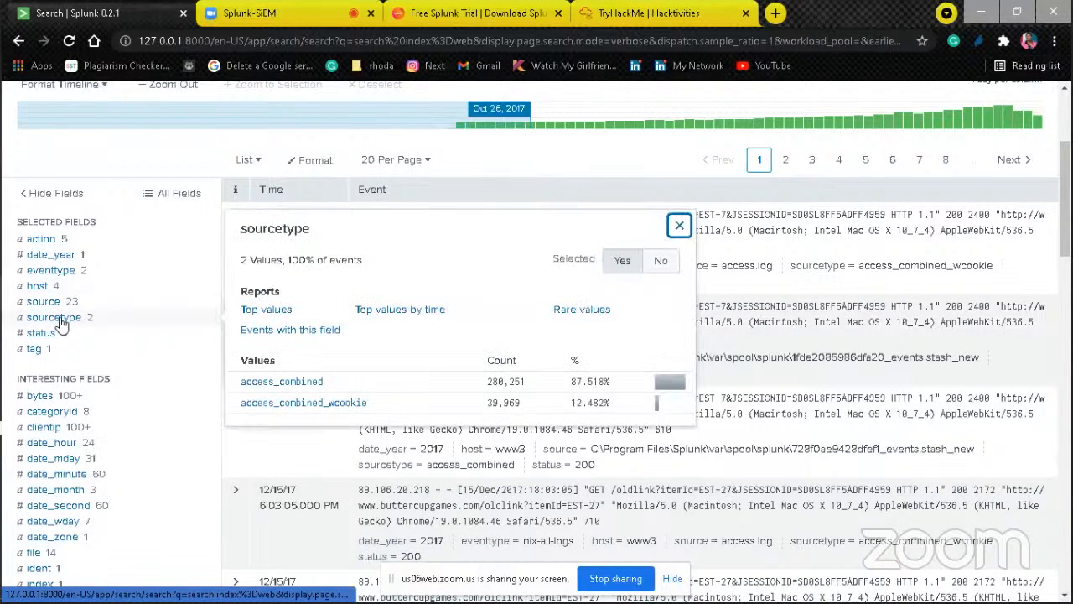
left_click(285, 382)
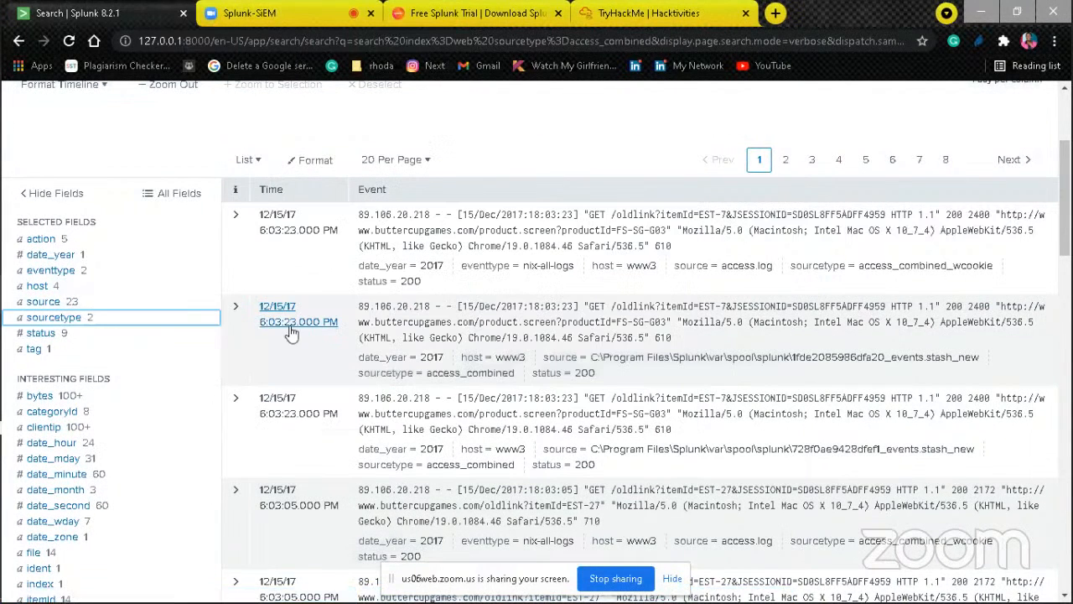
left_click(412, 282)
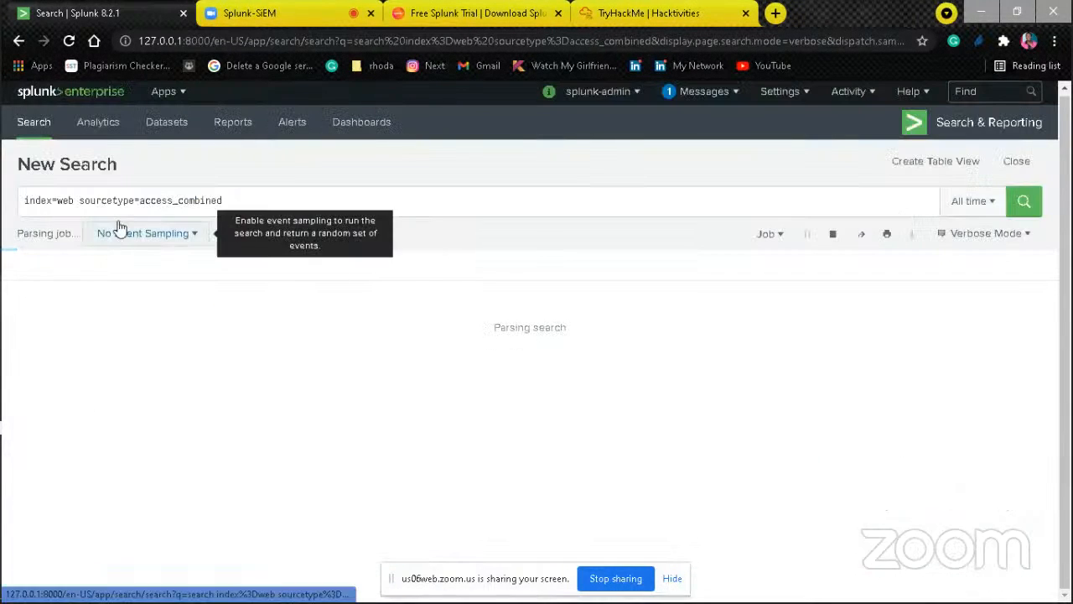
left_click(24, 44)
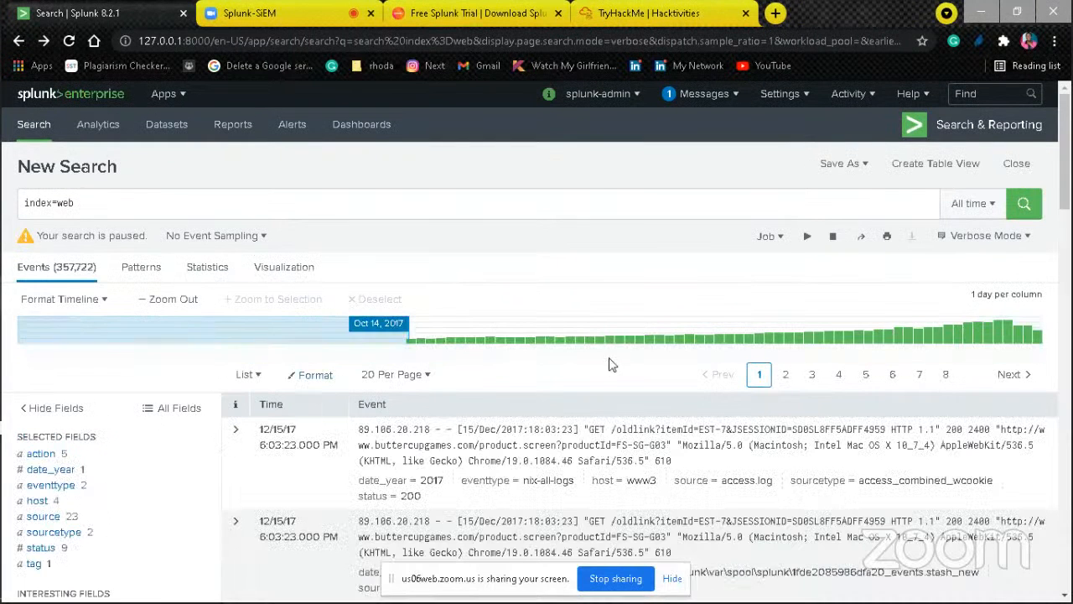
Step: Filter the web index search to the sourcetype value access_combined
scroll(1065, 168, "down", 1)
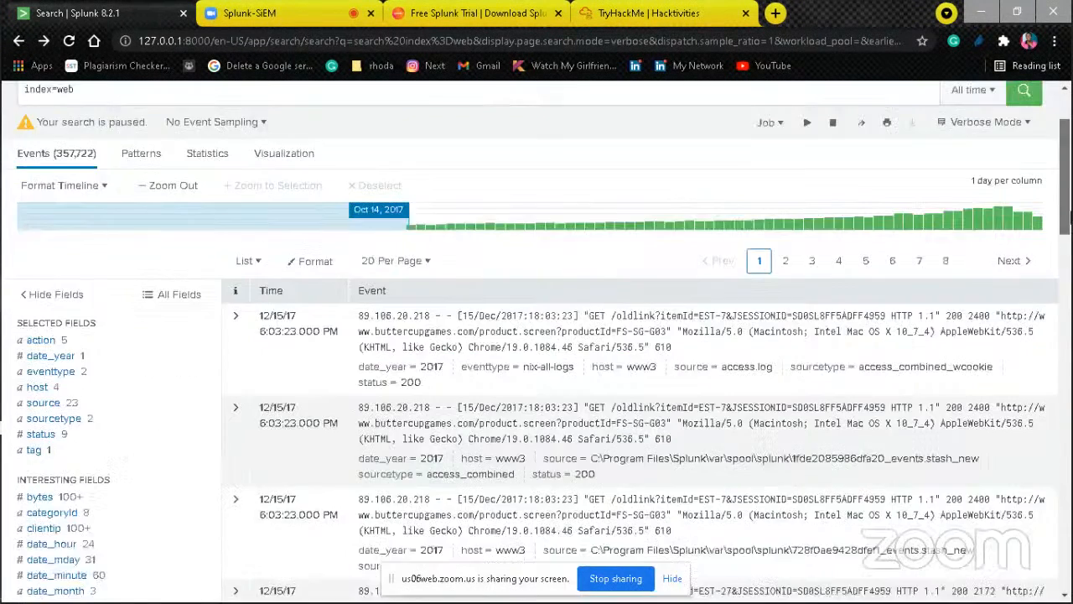
left_click(67, 419)
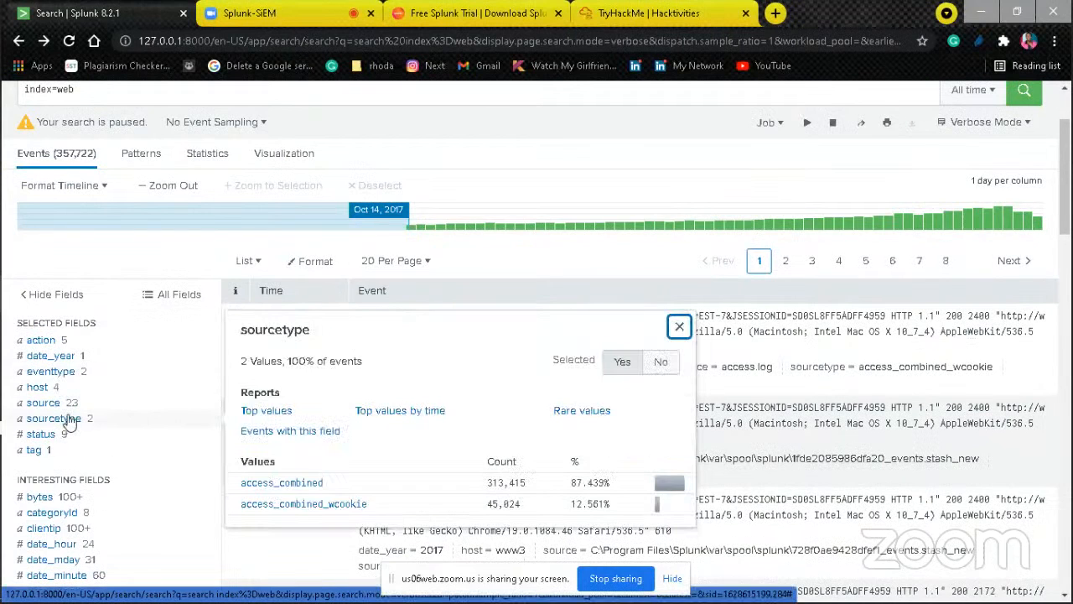
left_click(300, 484)
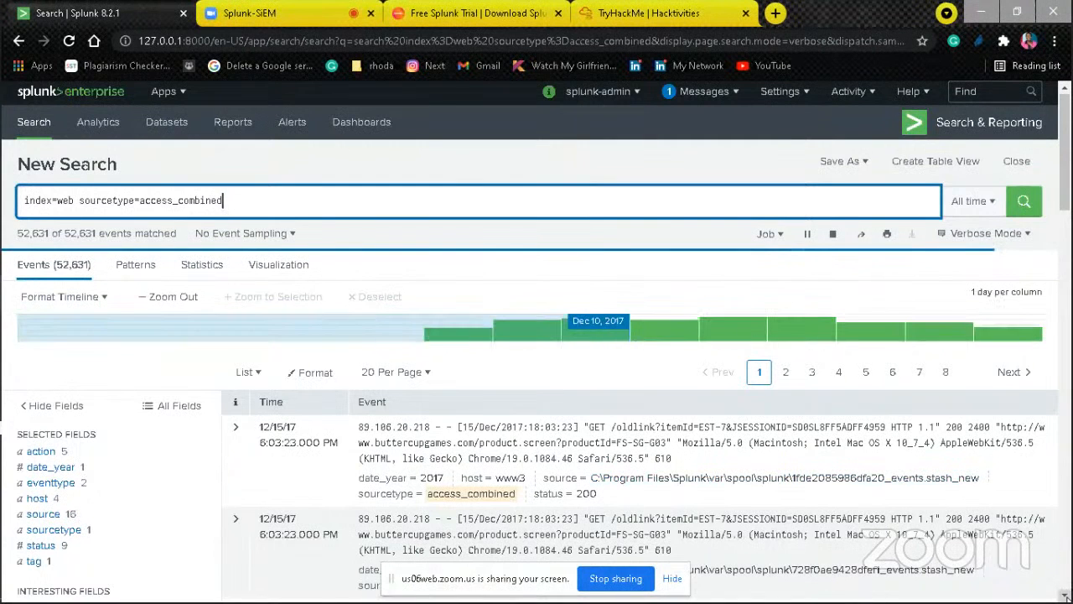
Step: Expand the first access_combined event to examine its fields and values
scroll(549, 384, "down", 1)
scroll(537, 342, "down", 1)
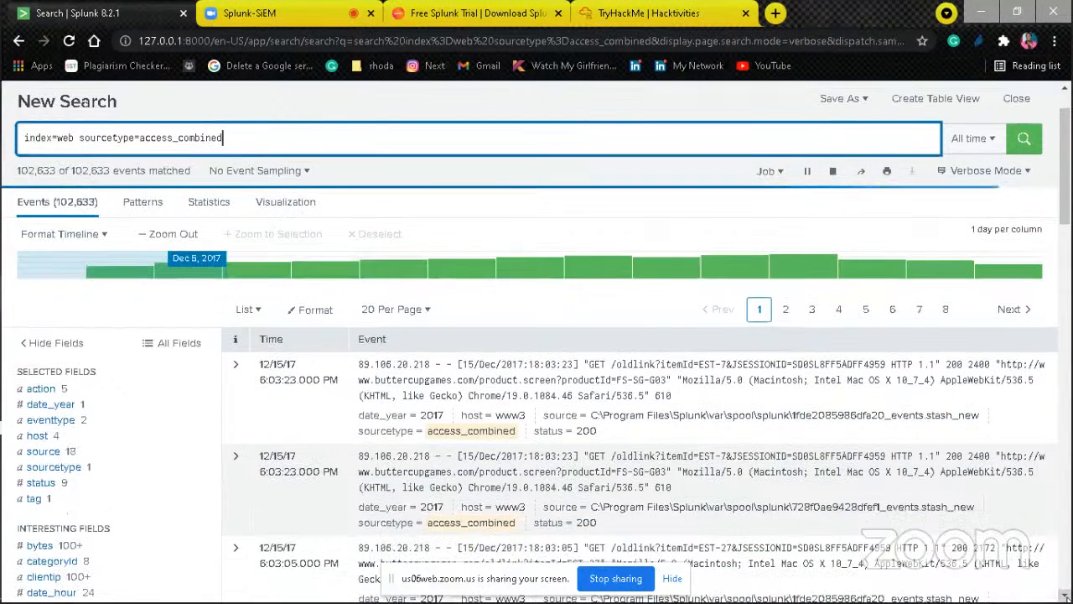
scroll(536, 343, "down", 2)
scroll(605, 402, "down", 2)
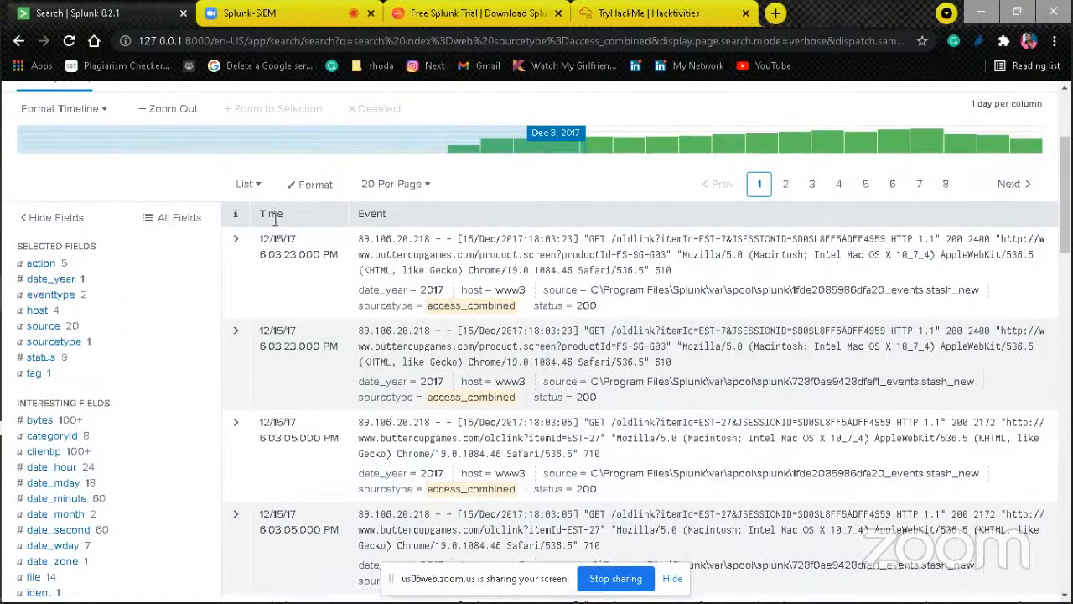
left_click(236, 241)
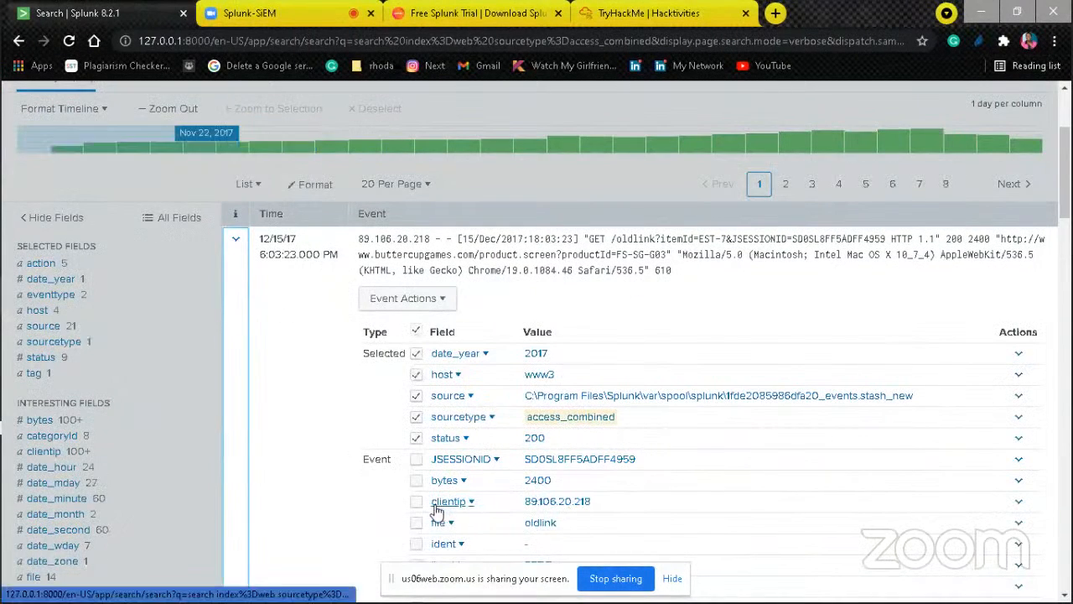
Step: Add clientip to the selected fields from the expanded access_combined event, review its remaining fields, and collapse the event
left_click(417, 502)
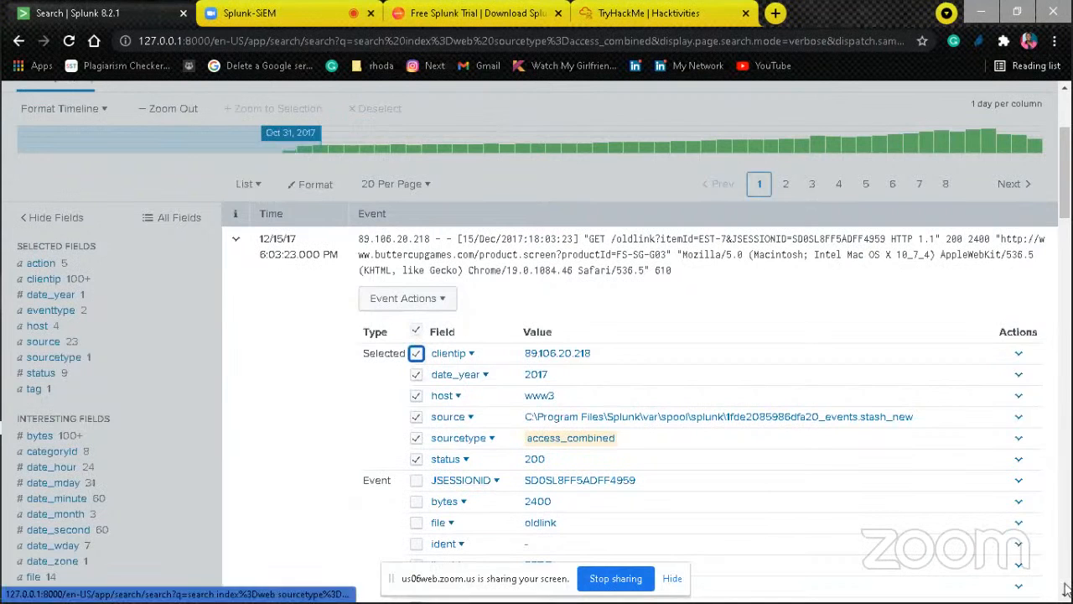
scroll(1004, 553, "down", 2)
scroll(1004, 553, "down", 1)
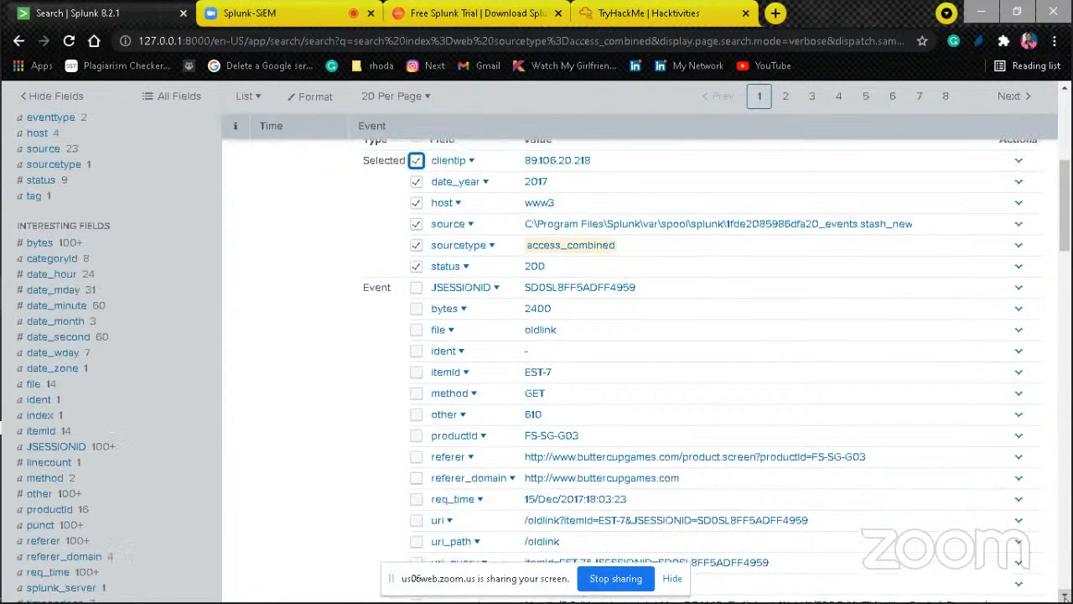
scroll(1003, 554, "down", 1)
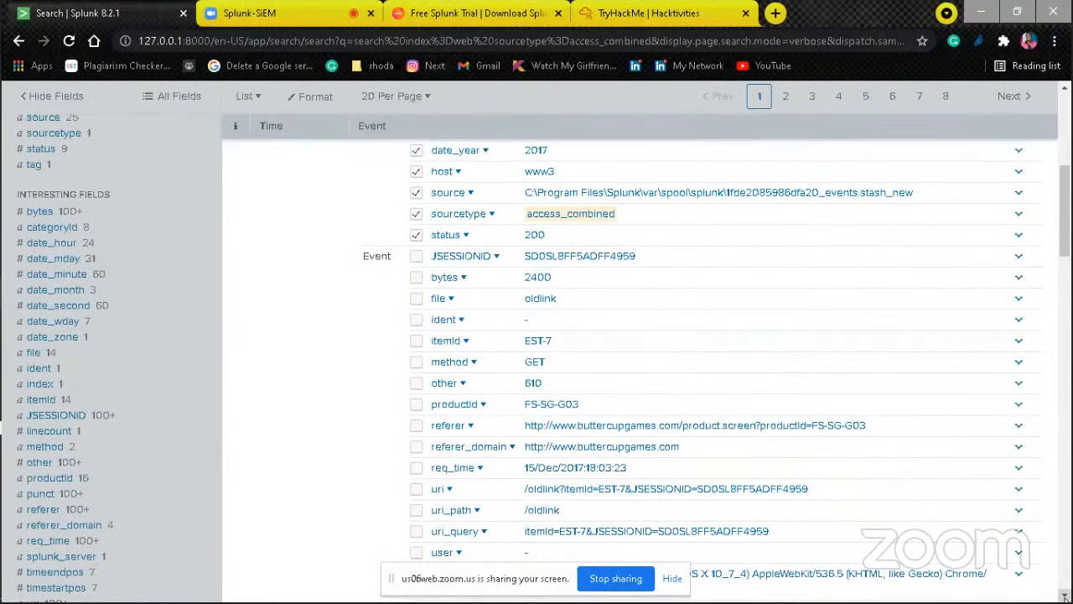
scroll(1003, 553, "down", 1)
scroll(637, 352, "down", 5)
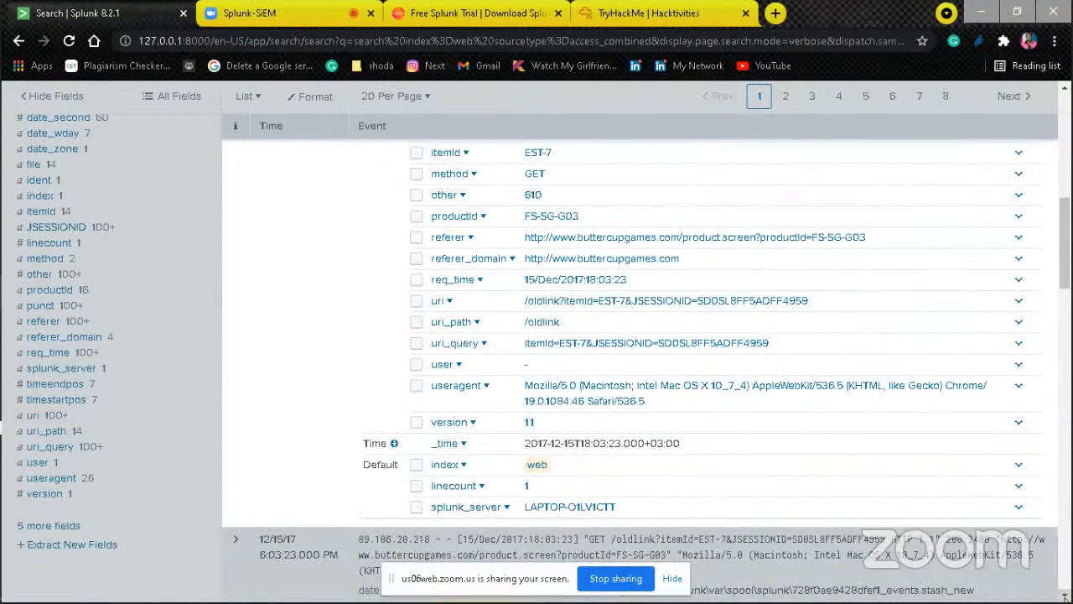
scroll(637, 352, "down", 1)
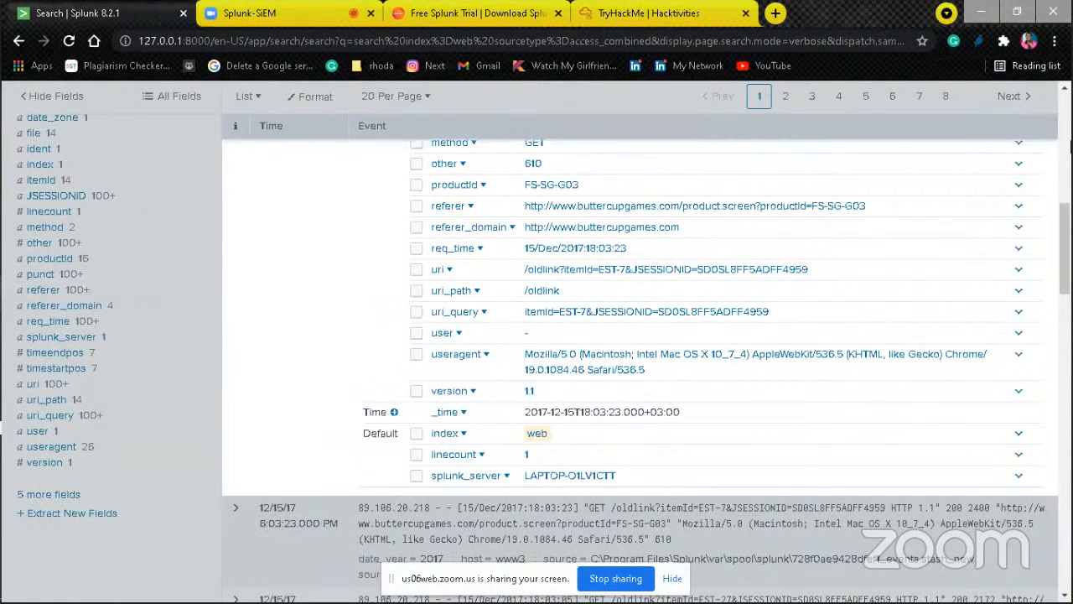
scroll(1069, 144, "up", 8)
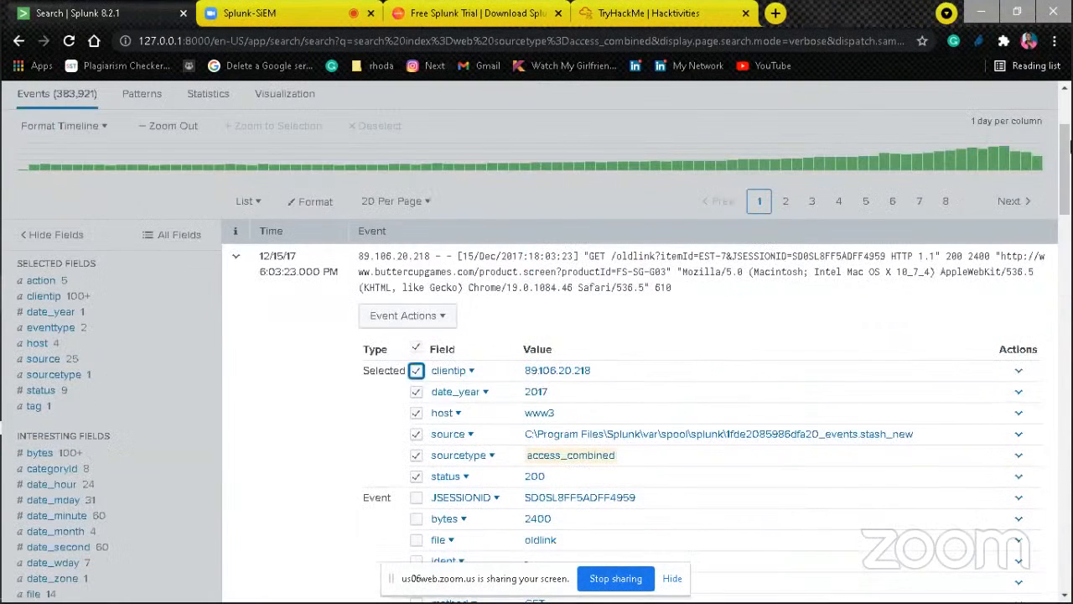
left_click(238, 260)
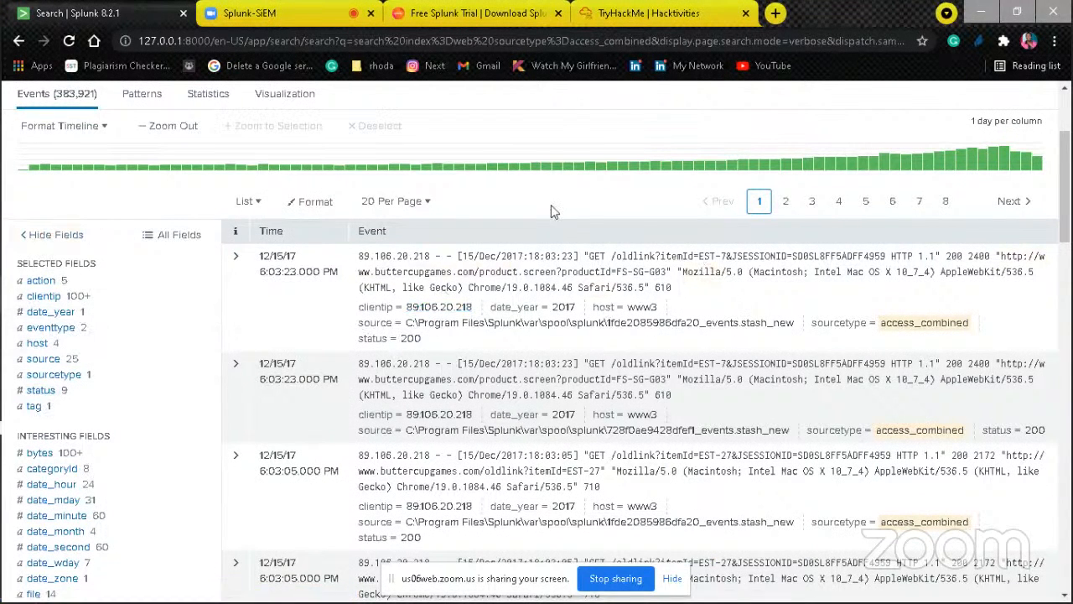
Step: Inspect the action and clientip field summaries for the access_combined events
left_click(40, 282)
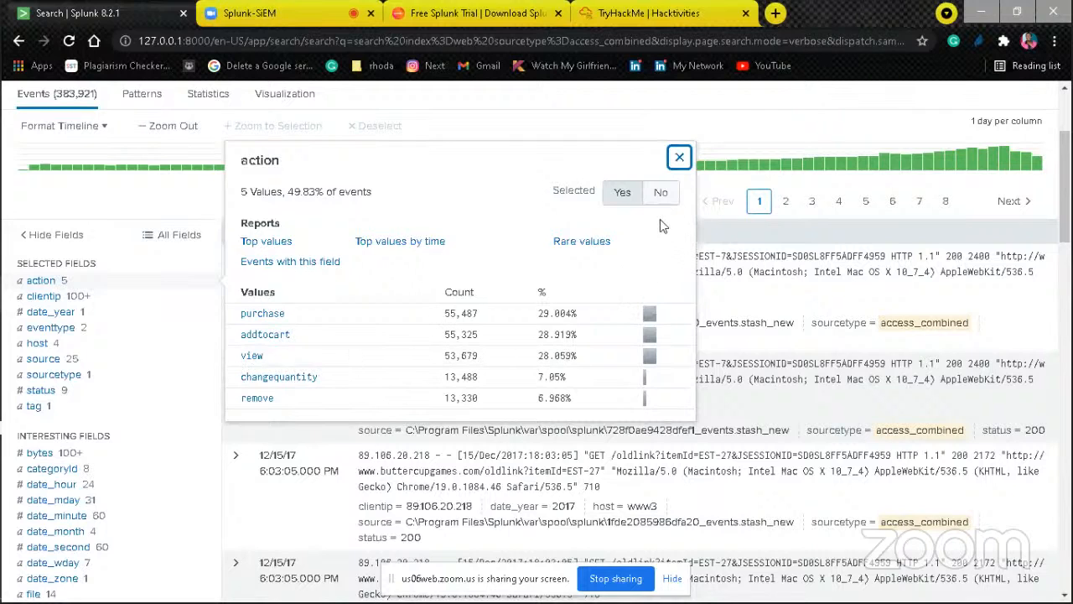
left_click(46, 296)
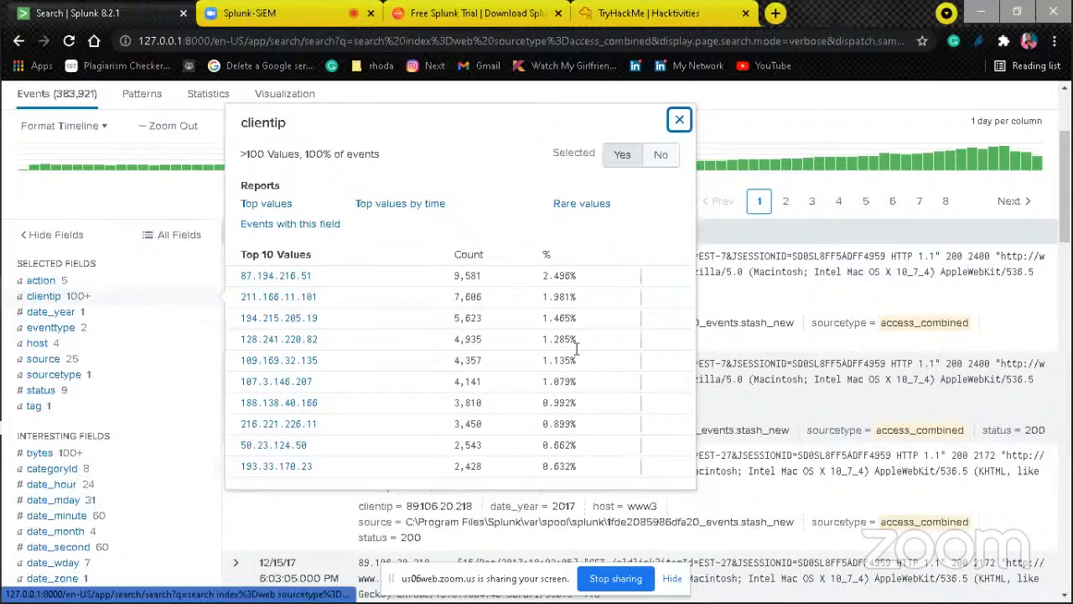
left_click_drag(1069, 200, 1068, 314)
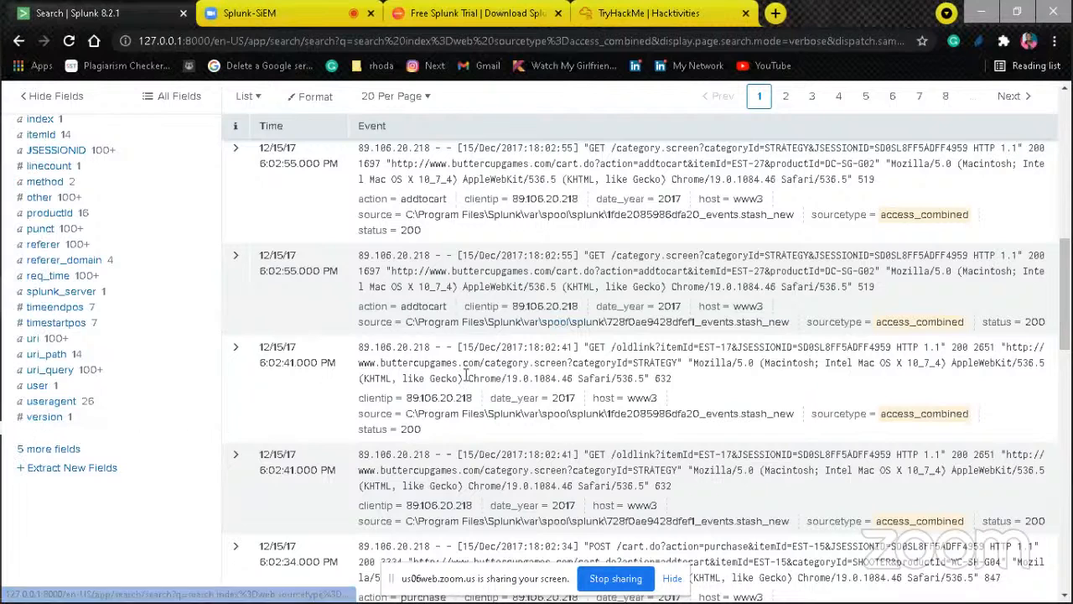
Step: Reduce the browser page zoom to 90% and return to the search query above the events
scroll(493, 383, "up", 4)
left_click(501, 380)
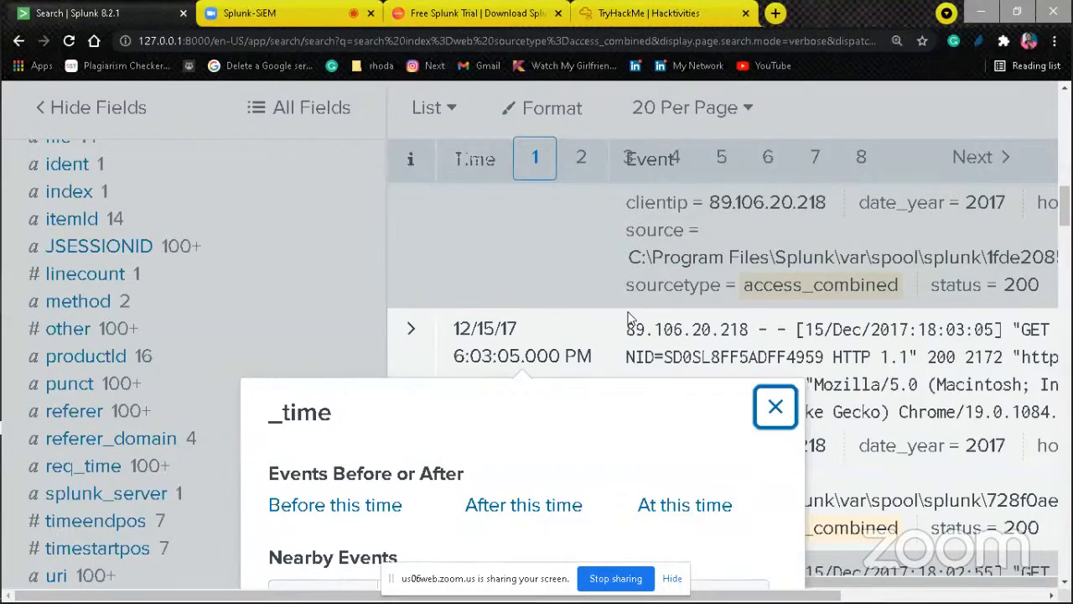
scroll(406, 280, "down", 5)
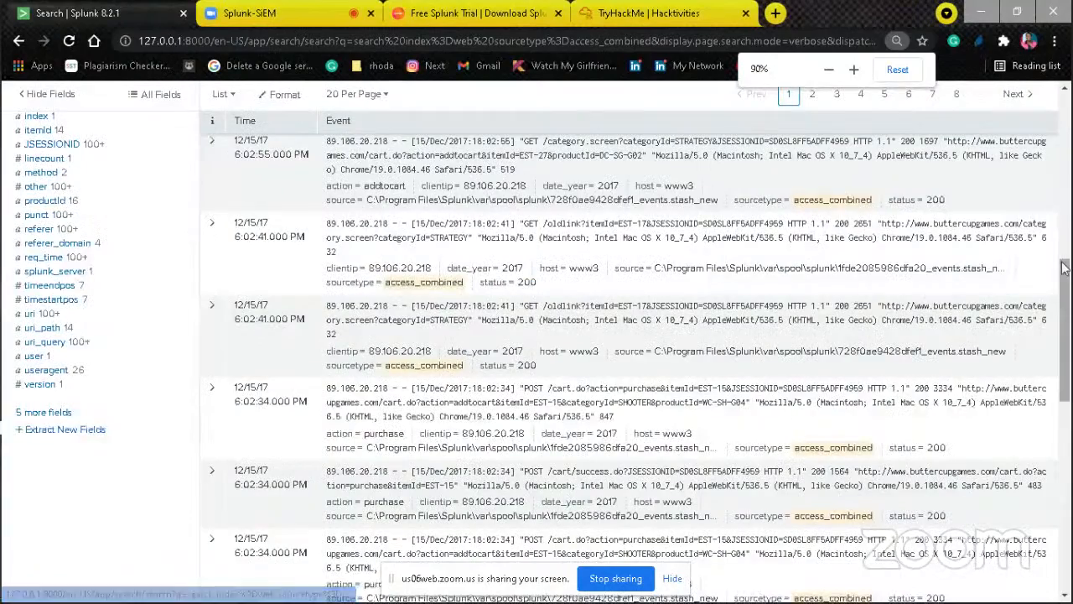
left_click_drag(1066, 276, 1068, 115)
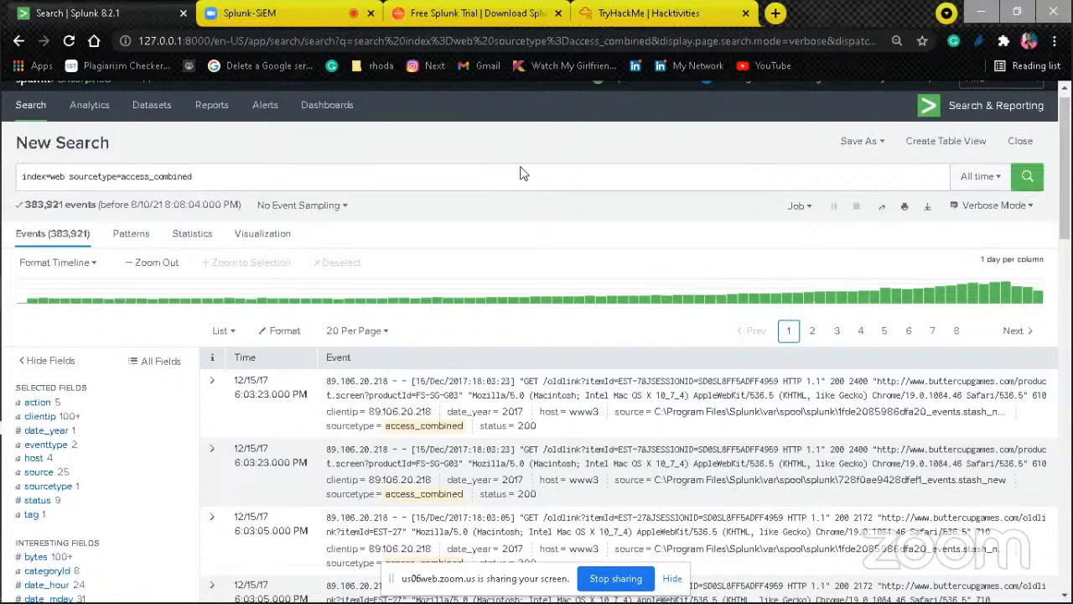
Step: Narrow the access_combined search with action=purchase status=200 and run it
left_click(352, 187)
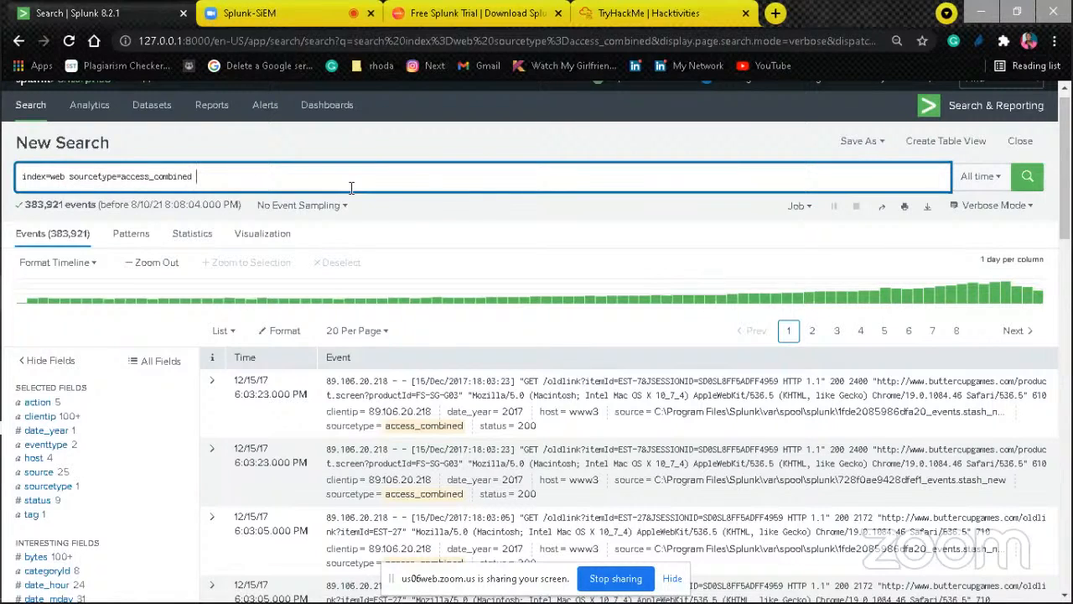
type("action=")
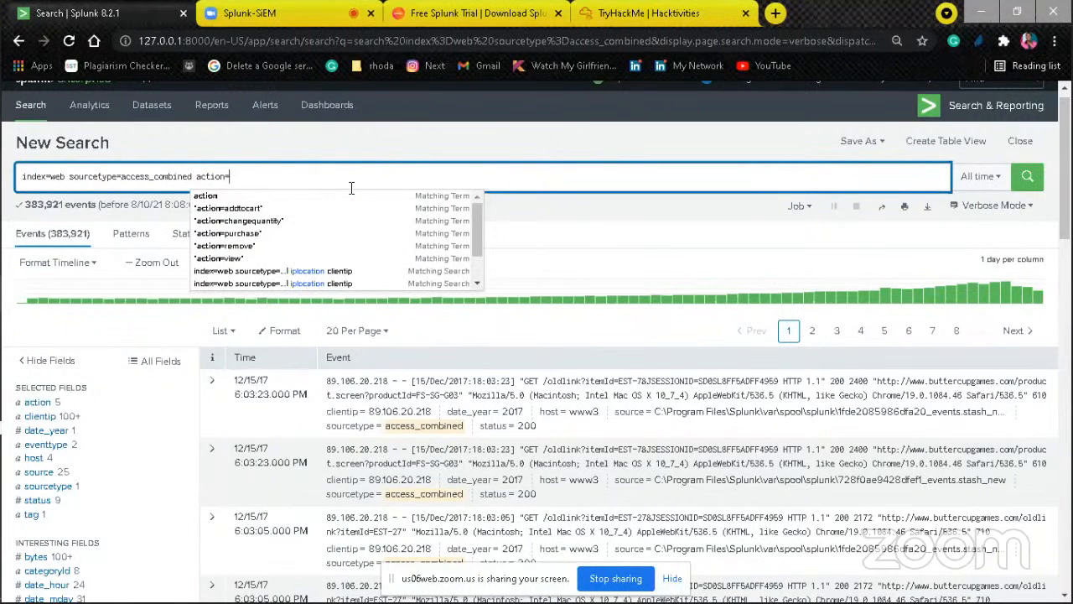
type("purc")
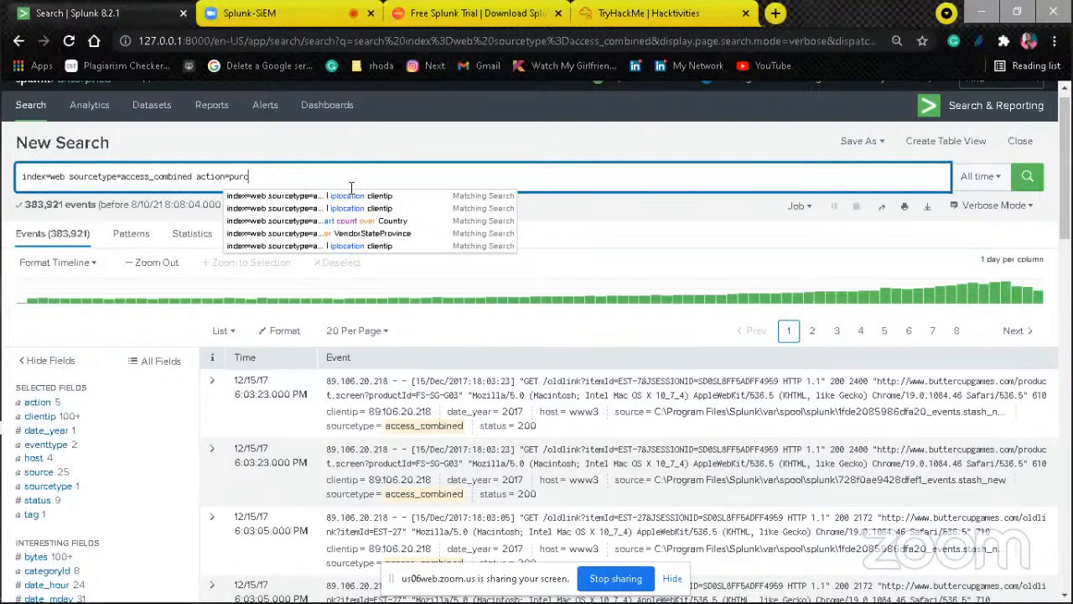
type("hase statu")
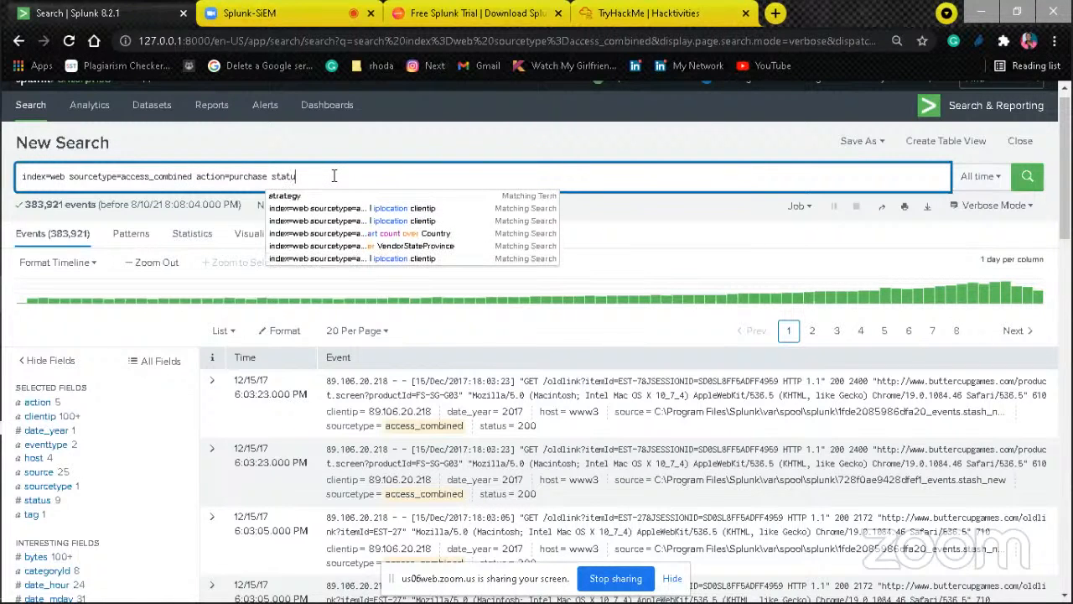
type("s=200")
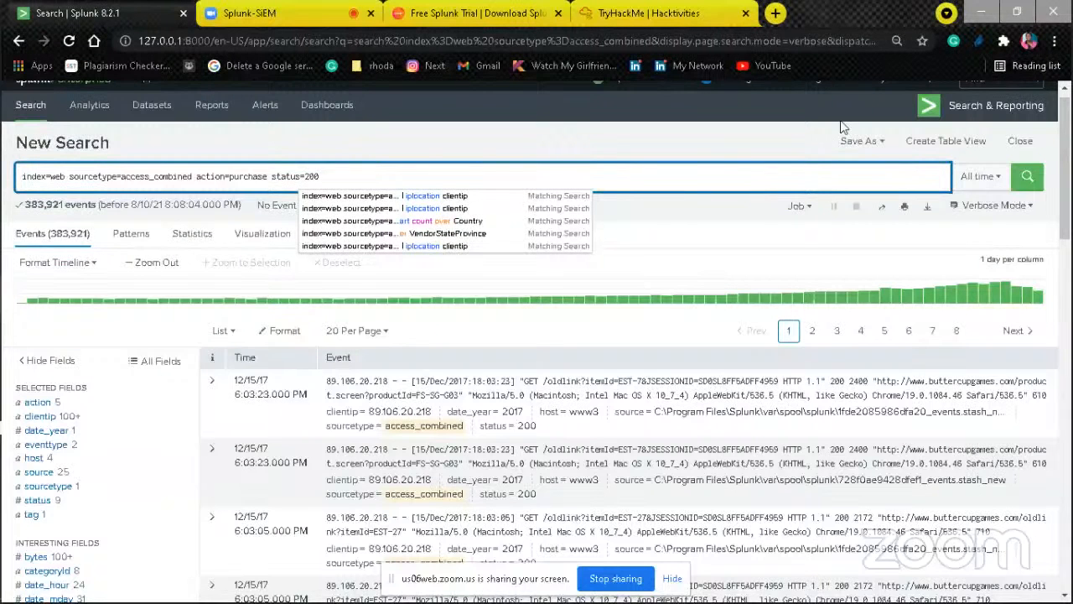
left_click(1029, 176)
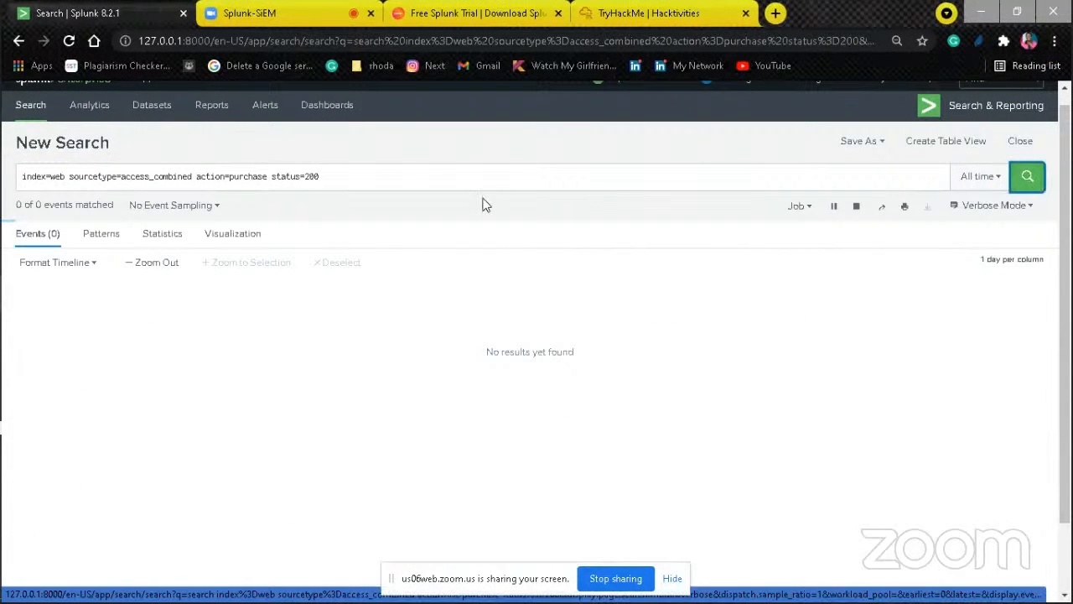
Step: Append "| iplocation clientip" to the purchase search and run it
left_click(425, 176)
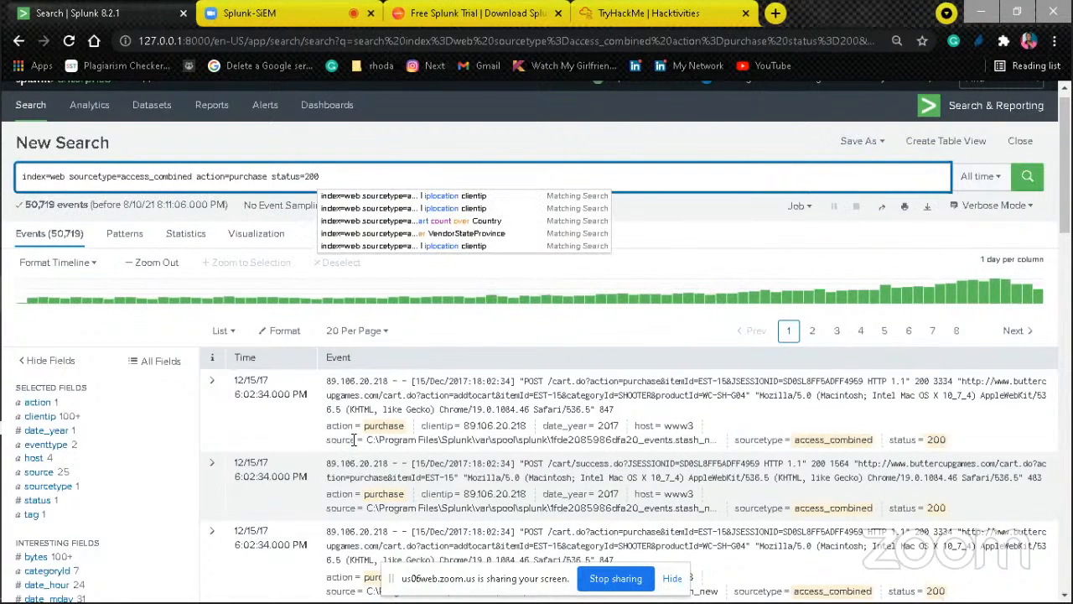
type("|i")
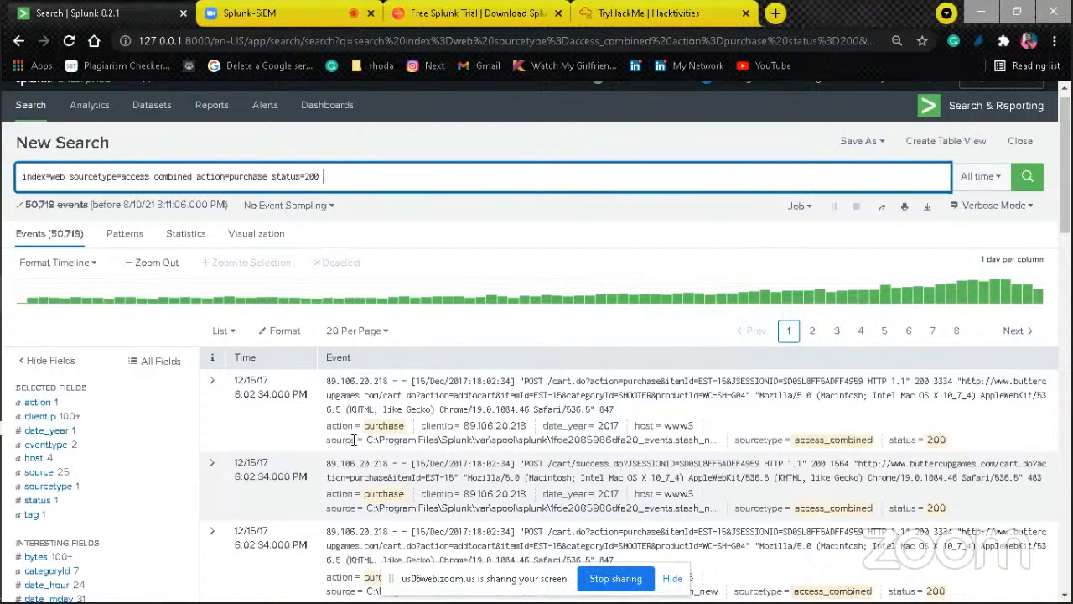
type("|")
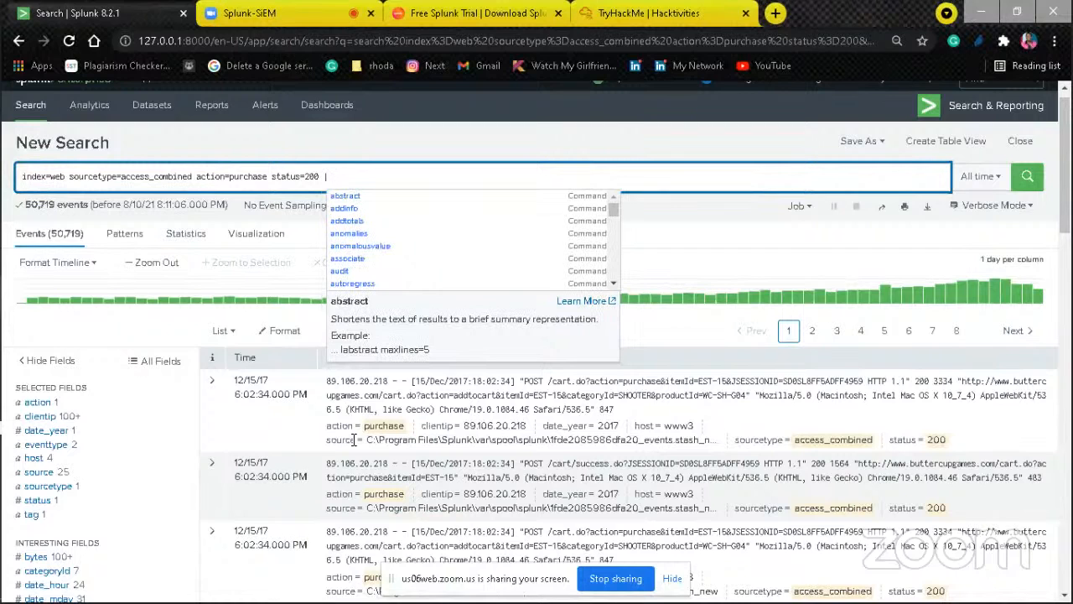
type(" i")
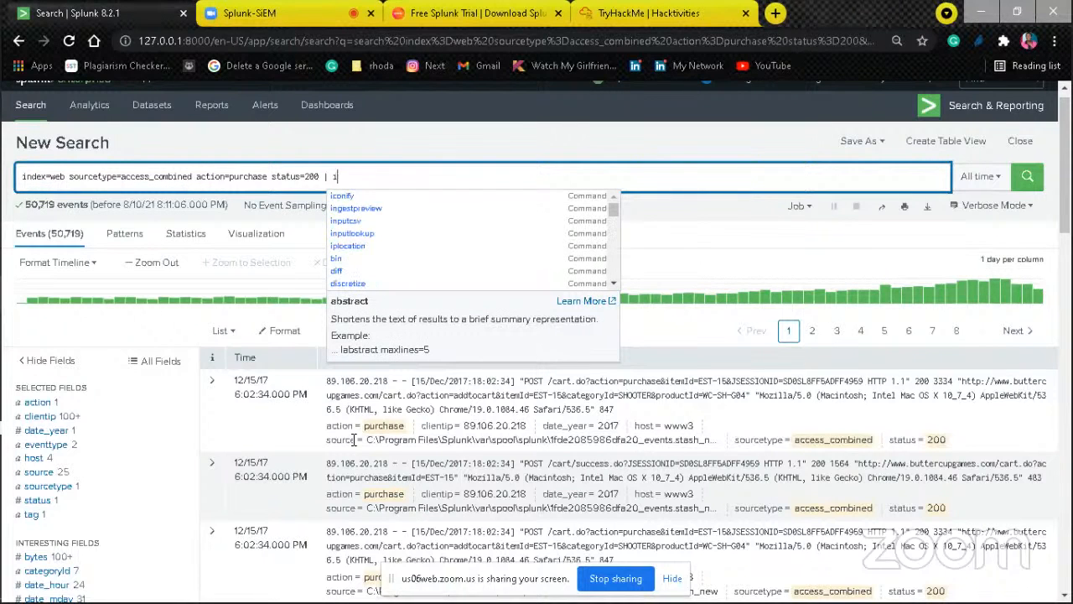
type("plocation ")
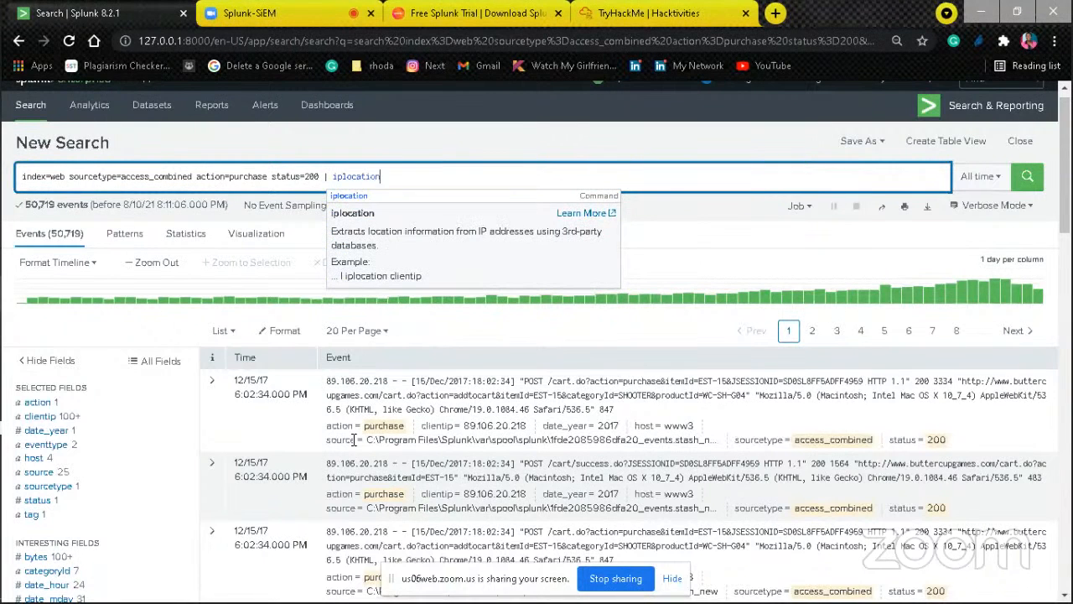
type("clientip")
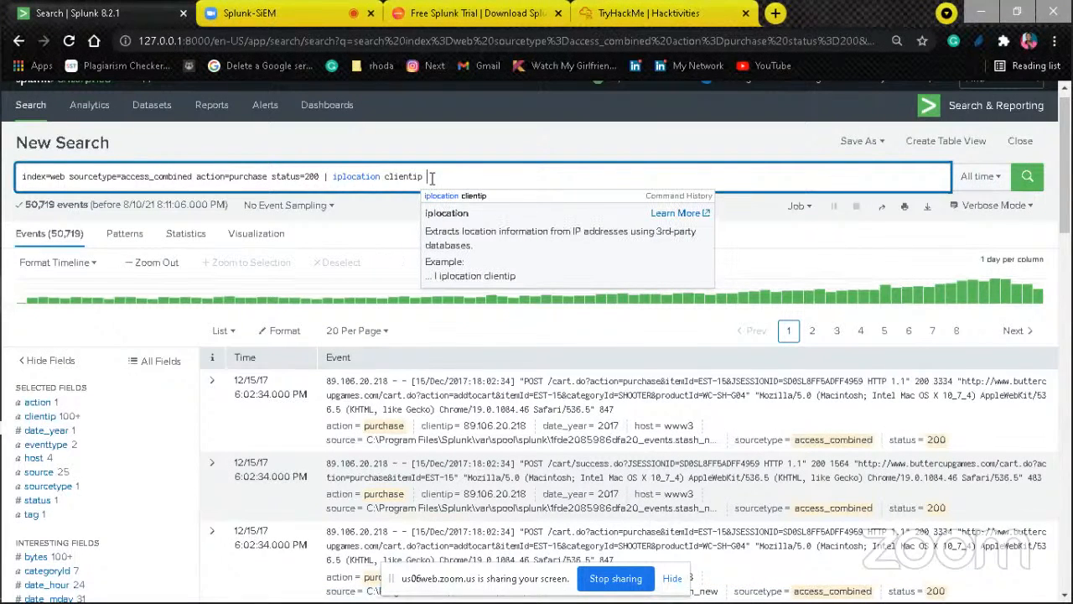
left_click(1017, 183)
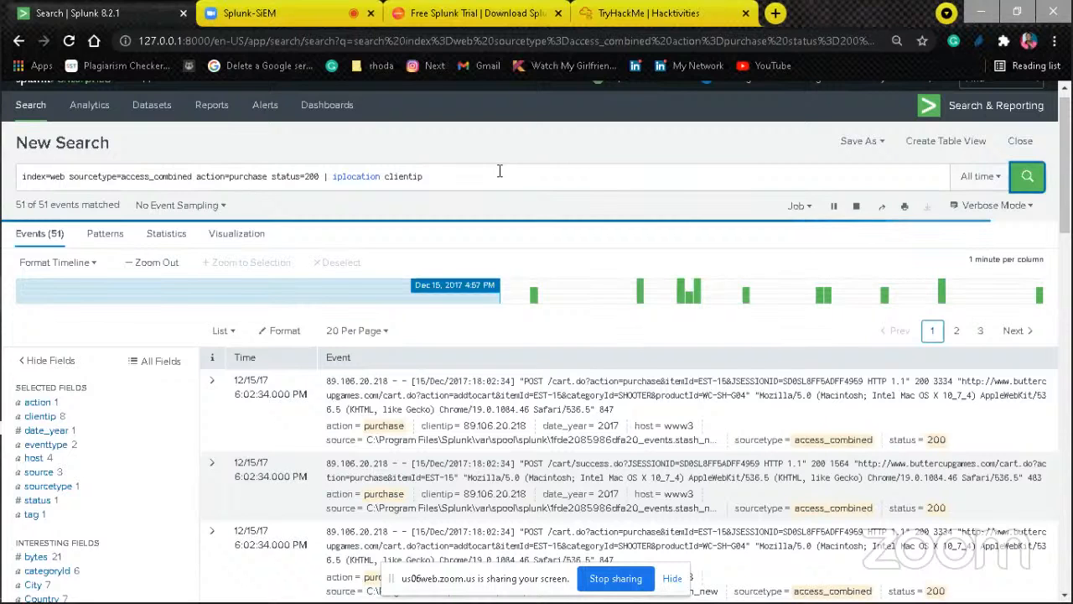
Step: Append "| geostats count by clientip" to the iplocation search and run it to produce a cluster map
left_click(499, 171)
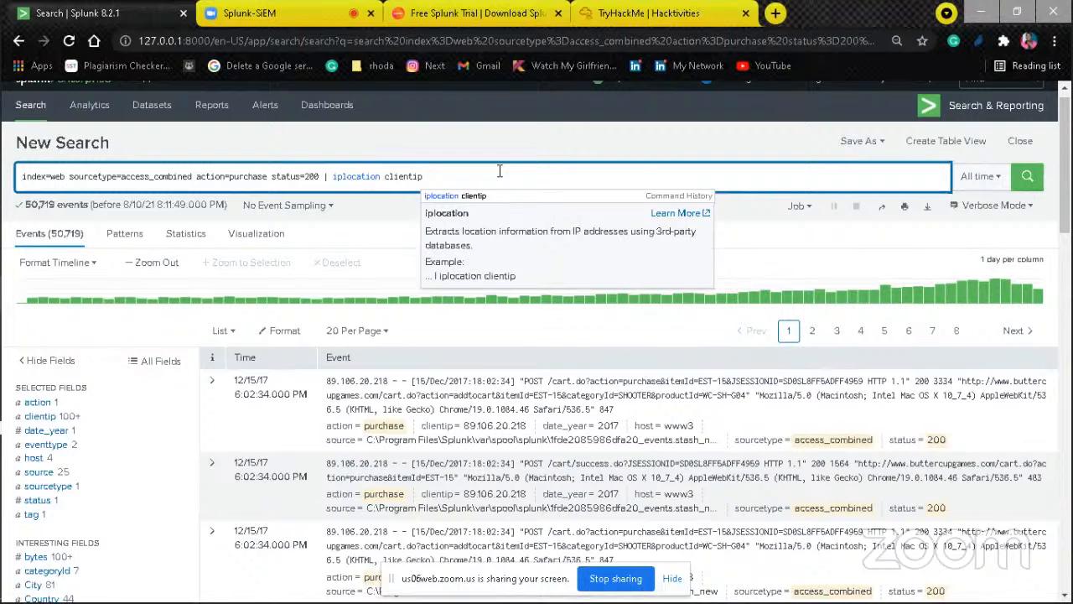
type("|")
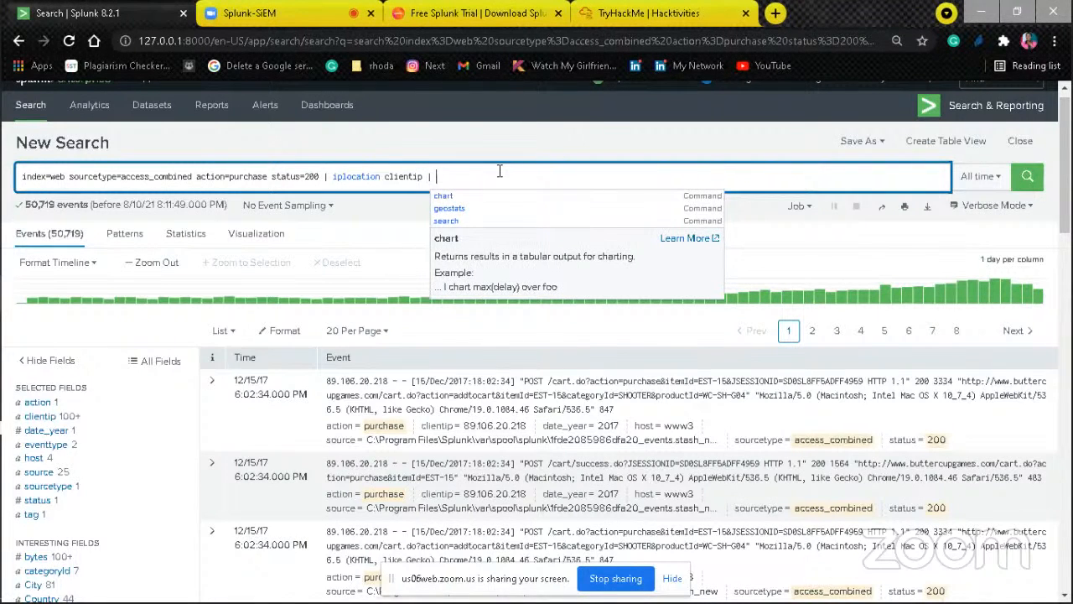
type(" geo")
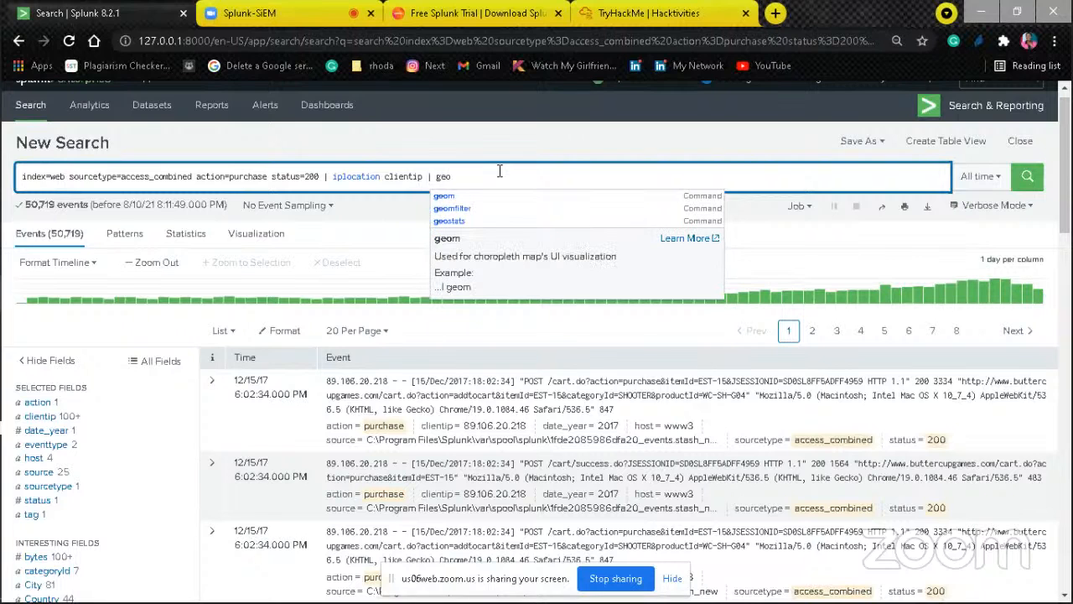
left_click(467, 91)
key("Down")
key("Down")
key("Return")
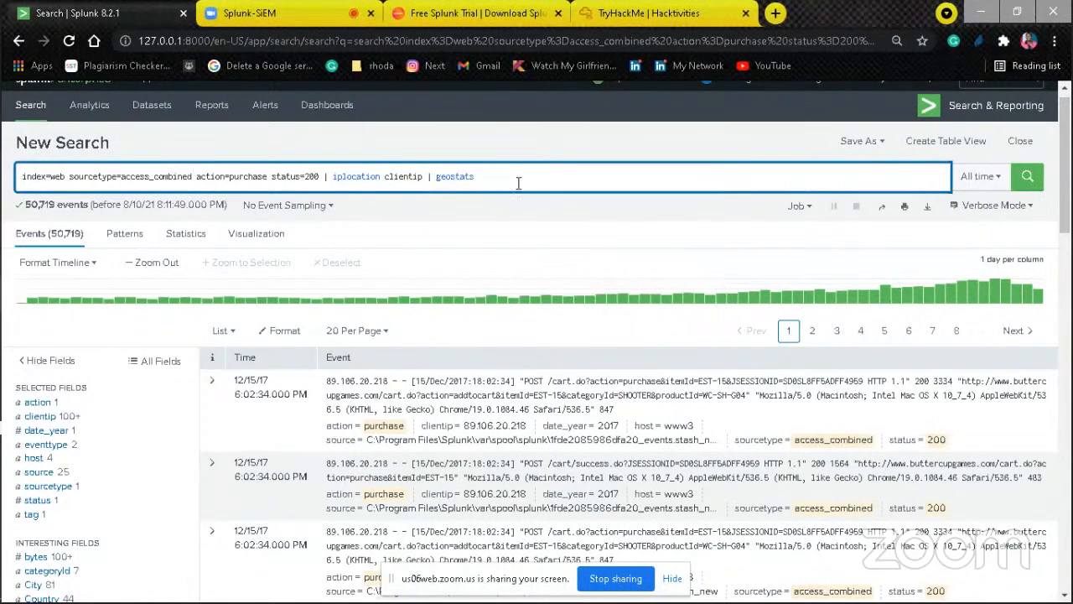
type("cou")
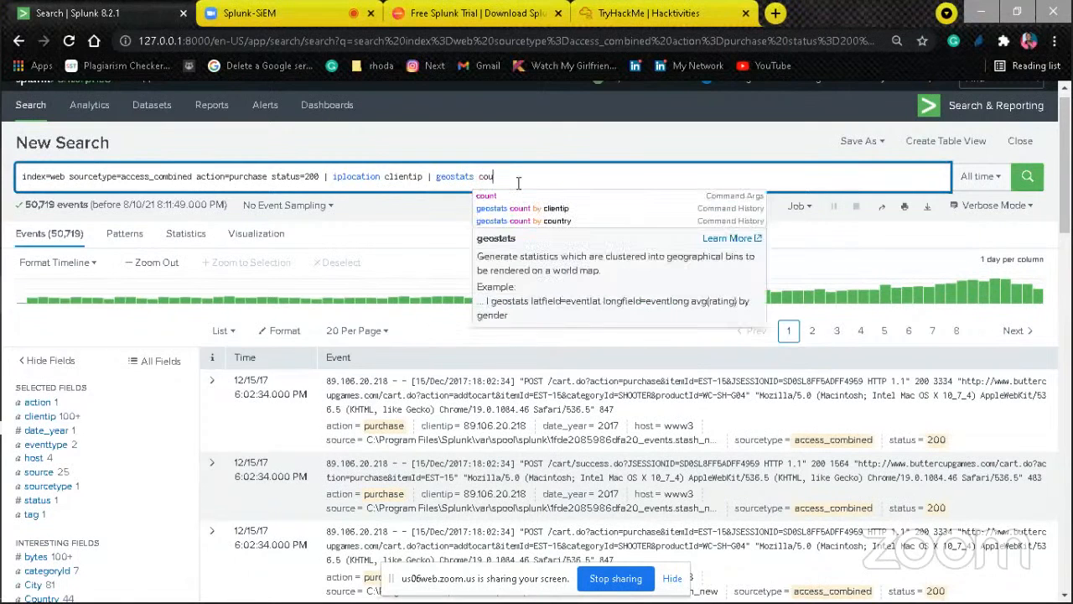
type("nt by")
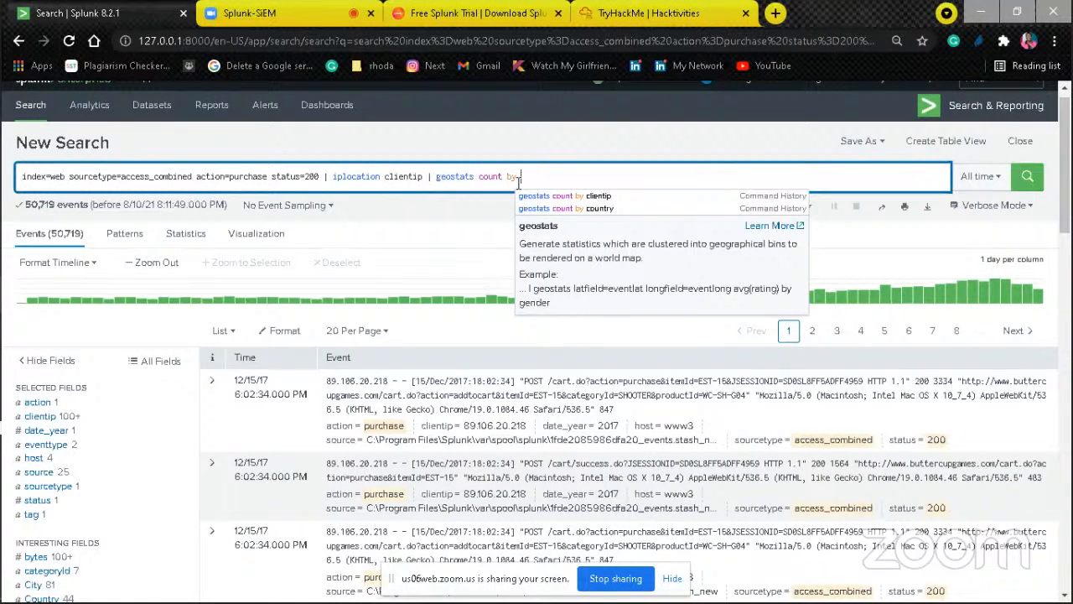
type(" client")
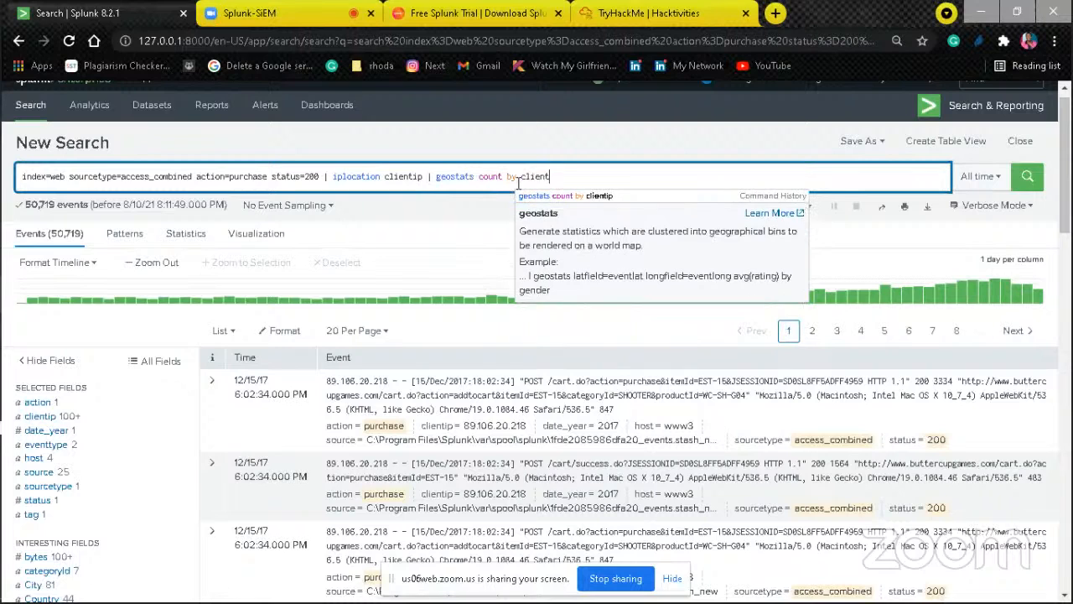
left_click(570, 195)
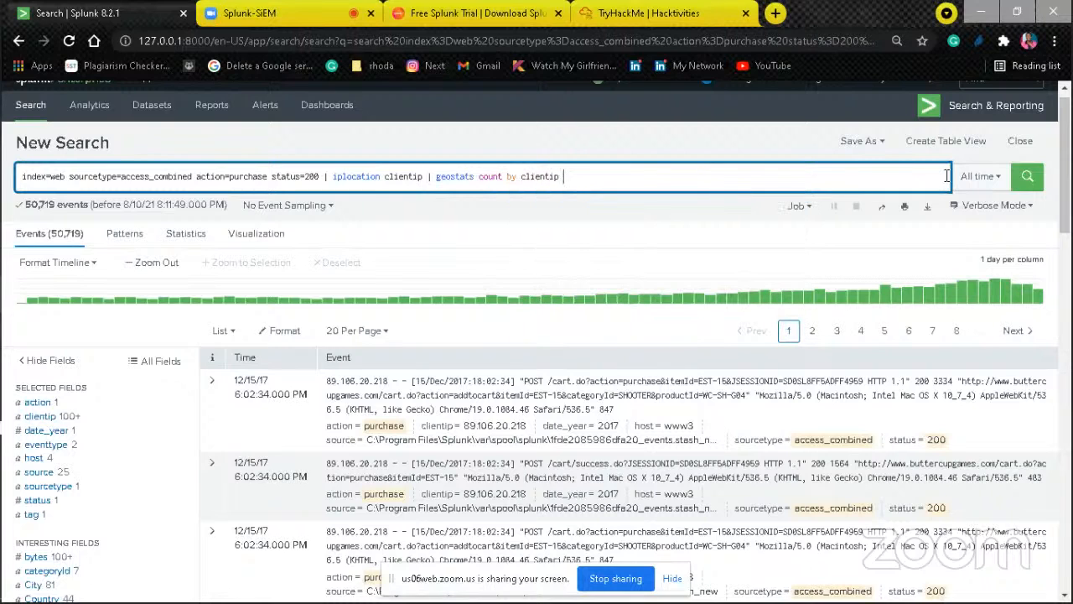
left_click(1027, 191)
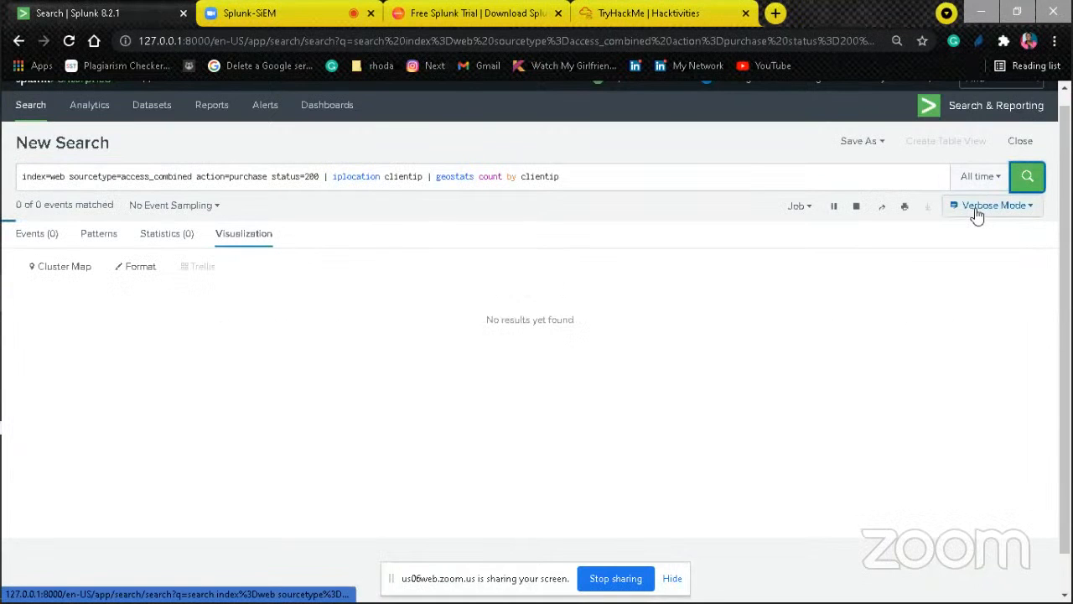
Step: Show the statistics table of the geostats search and switch the search mode from Verbose to Smart Mode
left_click(172, 237)
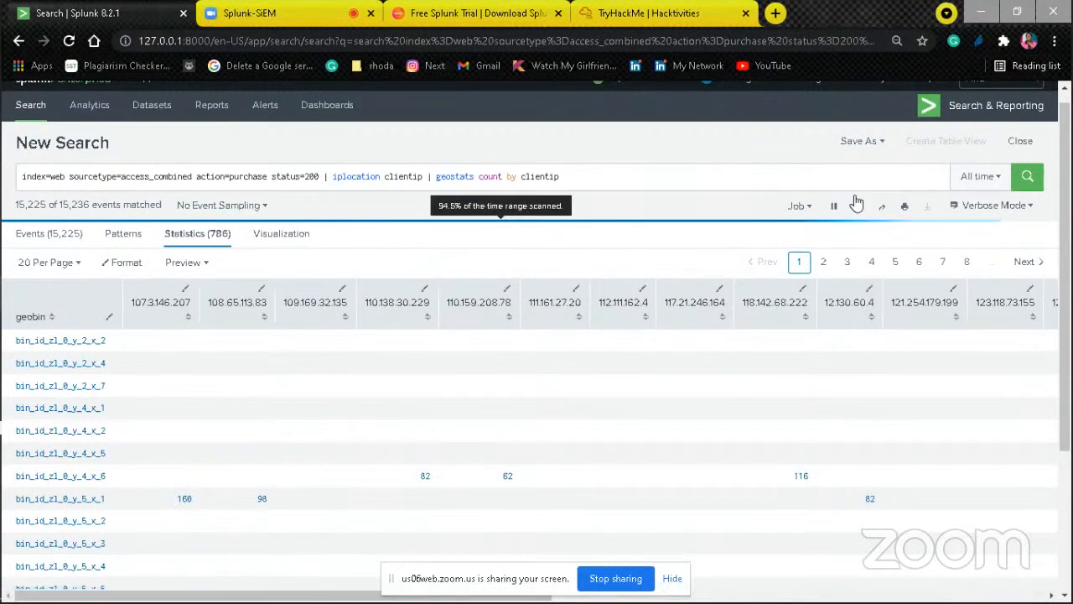
left_click(1023, 210)
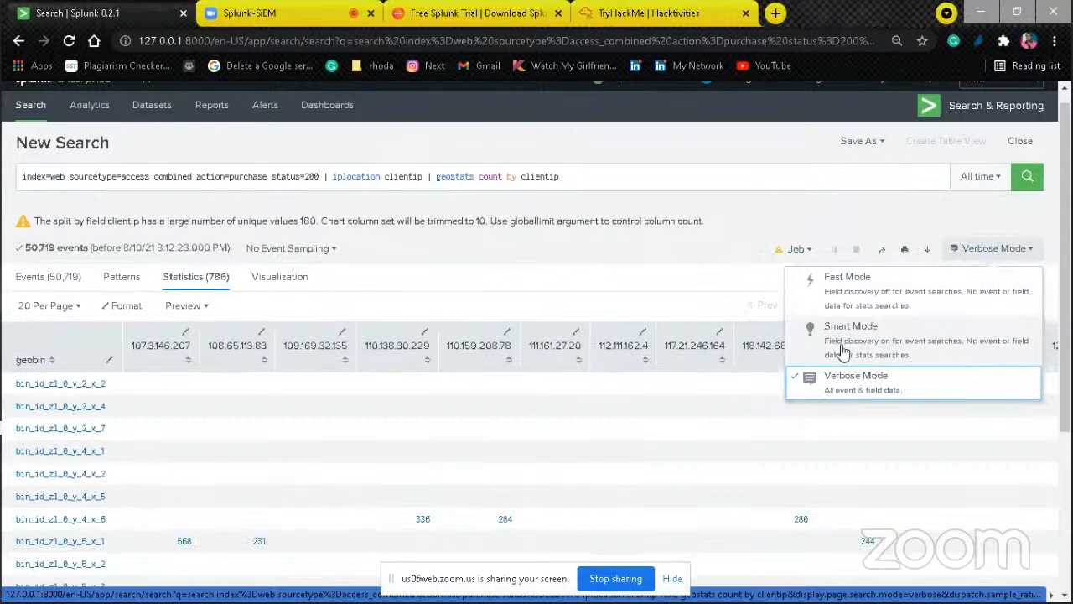
left_click(812, 337)
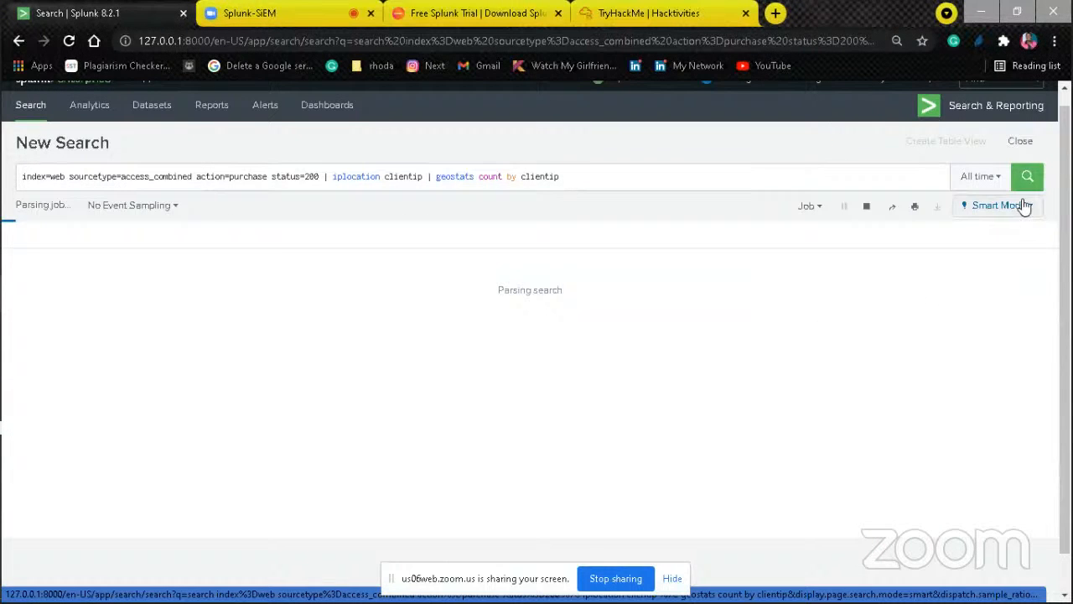
left_click(1013, 208)
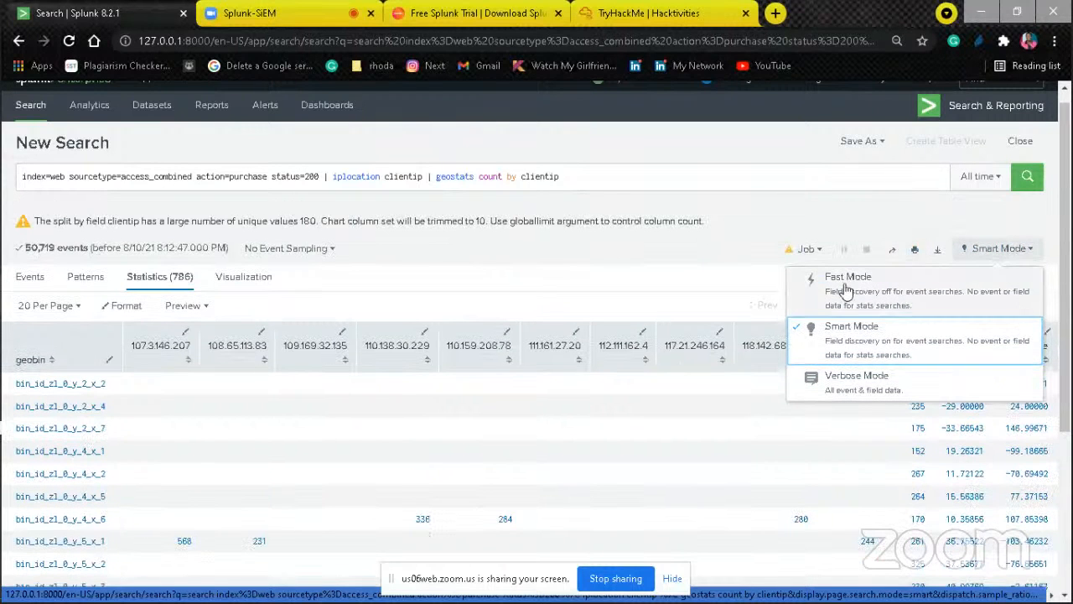
left_click(601, 172)
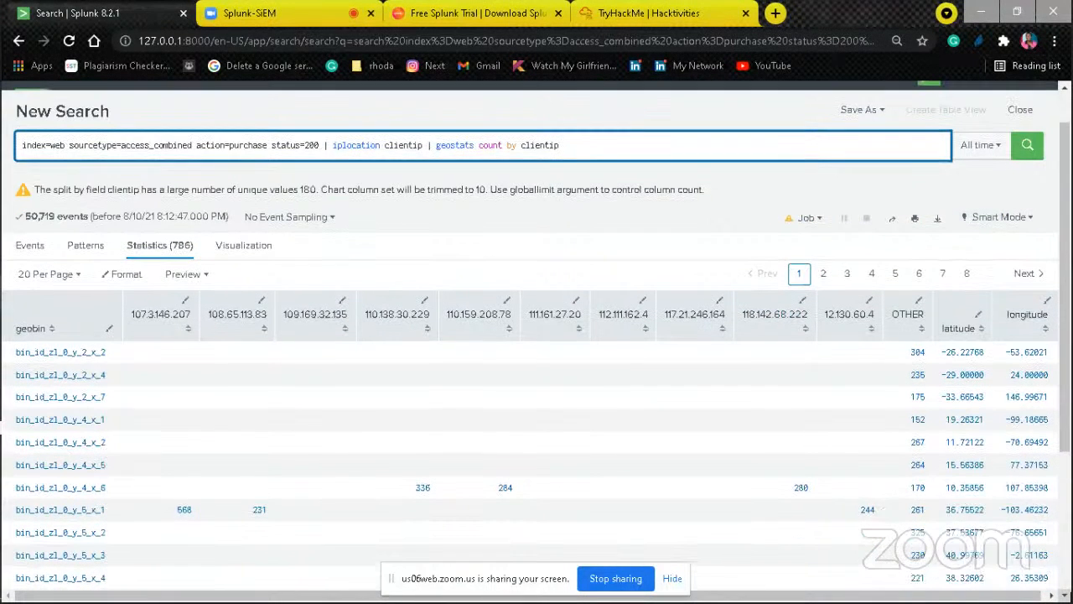
Step: Switch from the geostats statistics table back to the cluster map and enlarge the page to read the query and map together
scroll(959, 256, "down", 1)
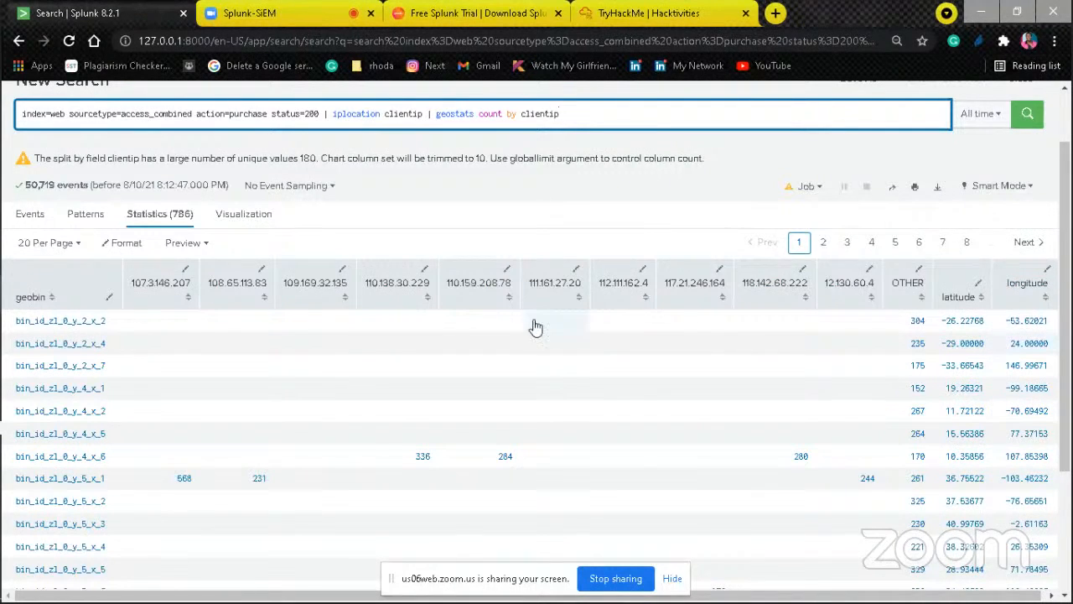
left_click(234, 213)
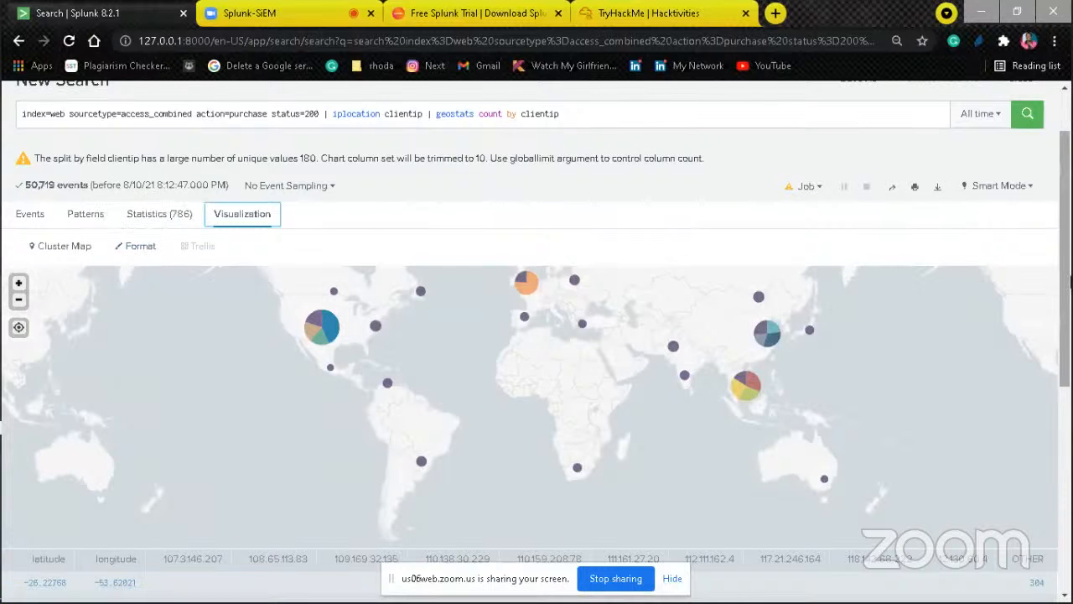
scroll(1069, 285, "down", 1)
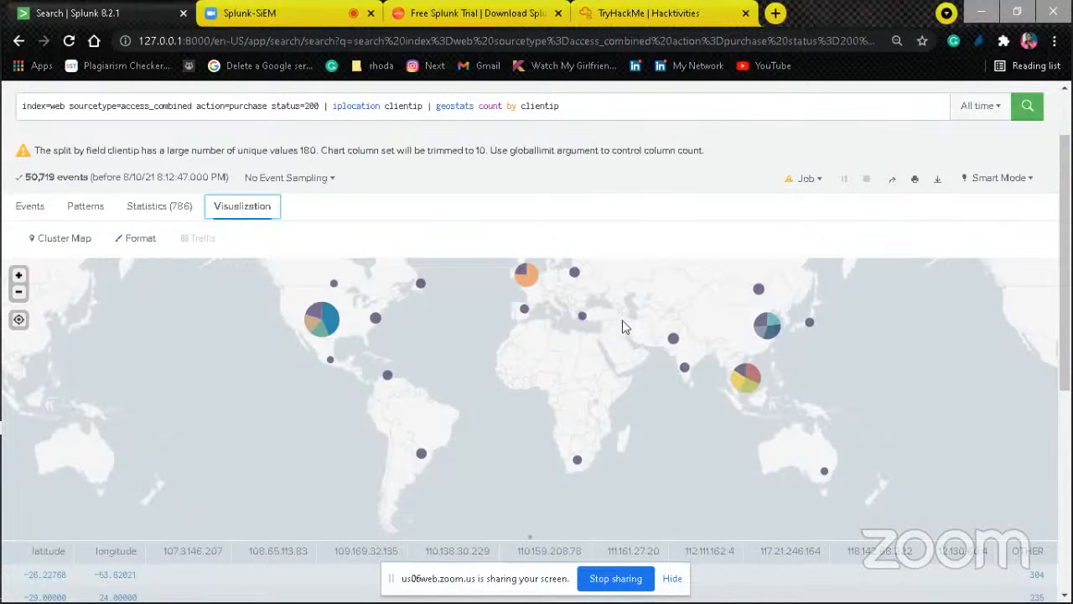
key("ctrl+equal")
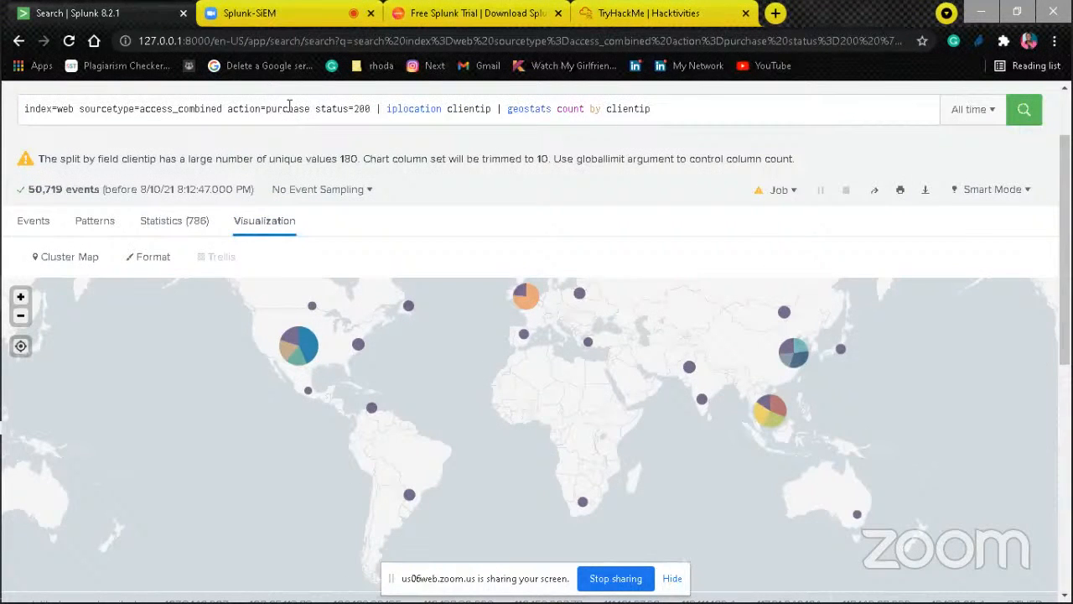
left_click(259, 109)
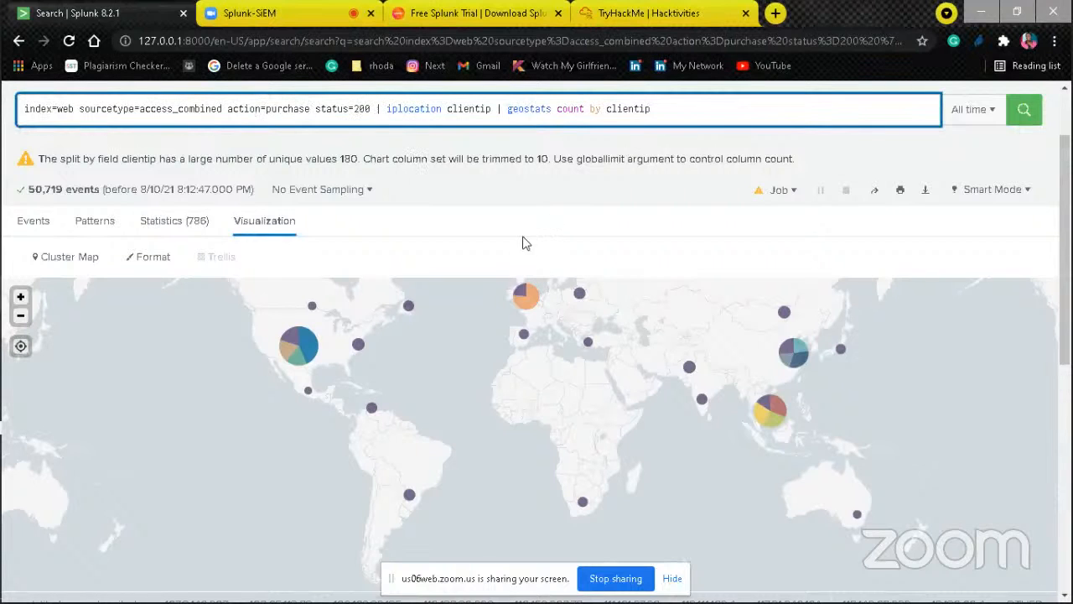
key("ctrl+plus")
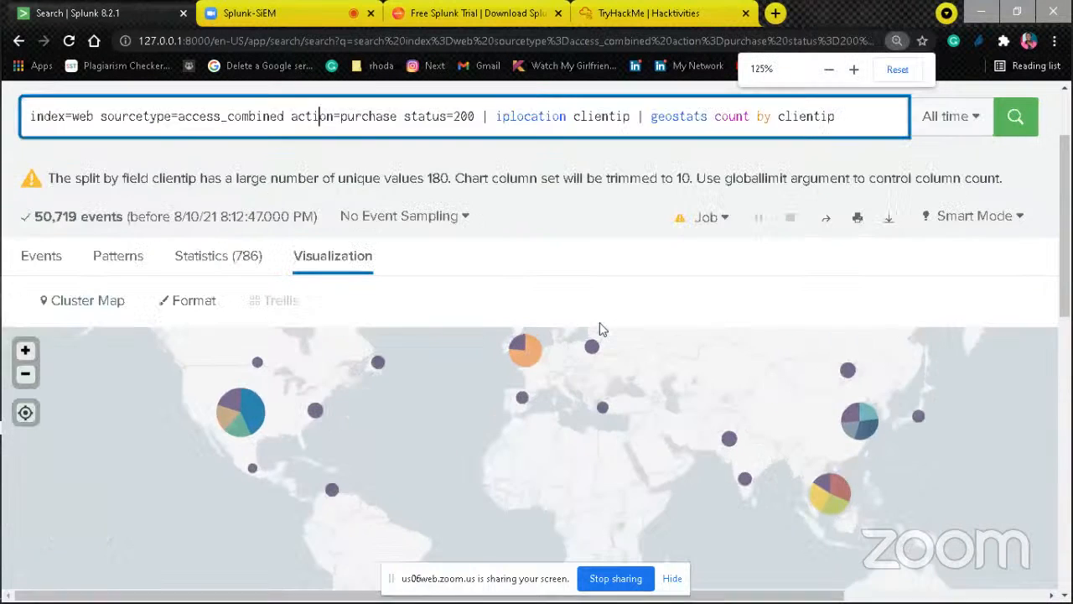
key("ctrl+minus")
key("ctrl+minus")
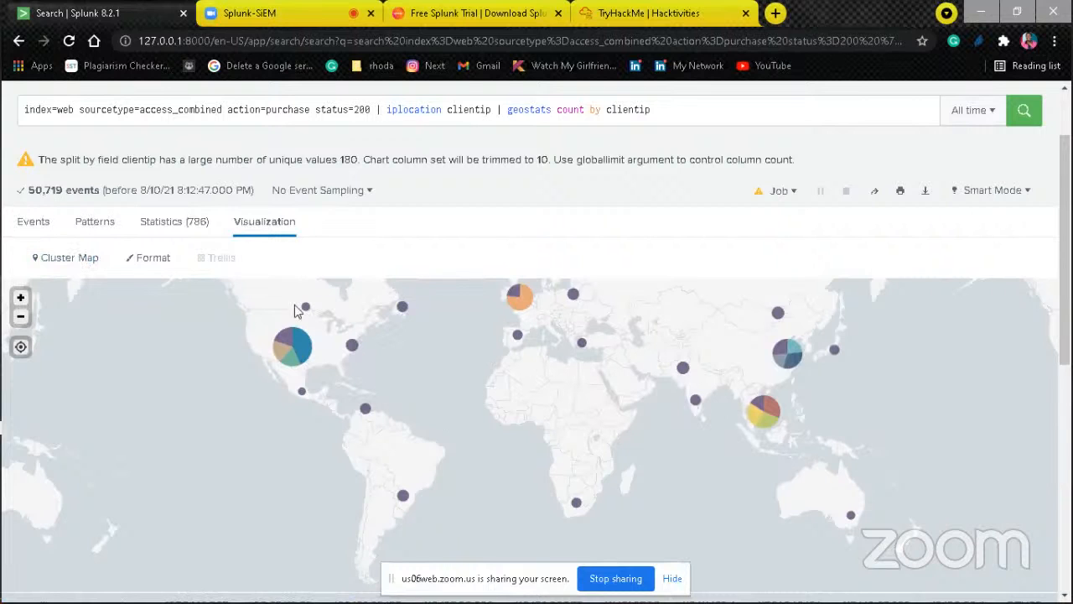
Step: Examine the cluster map's markers and read the client IP counts of the Southeast Asia pie cluster
mouse_move(295, 348)
left_click(1068, 468)
left_click(1069, 243)
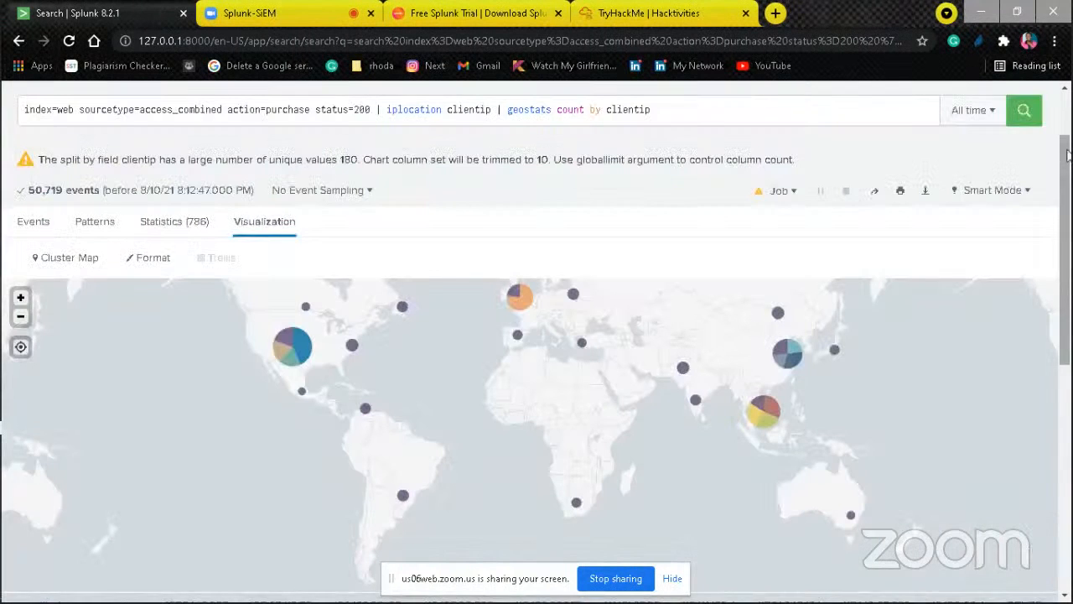
scroll(1068, 154, "up", 2)
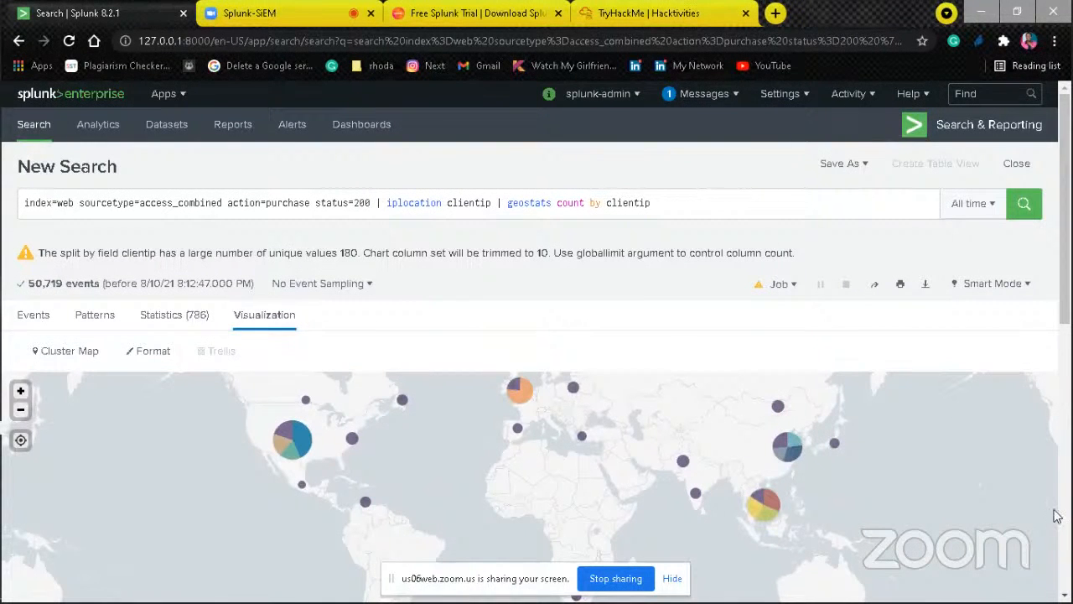
left_click(1069, 569)
left_click(1070, 192)
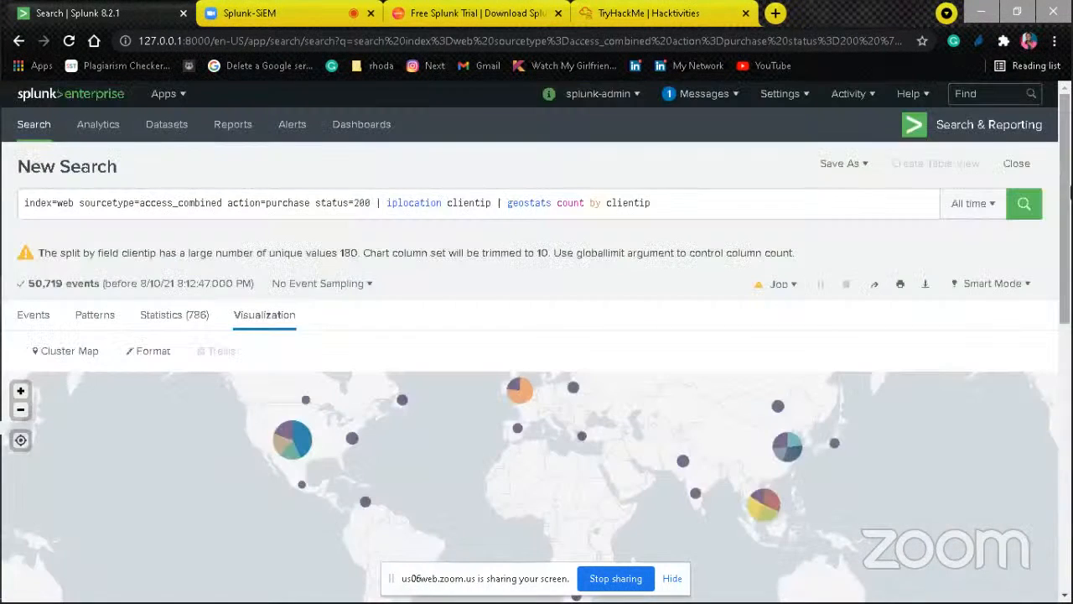
scroll(563, 491, "up", 4)
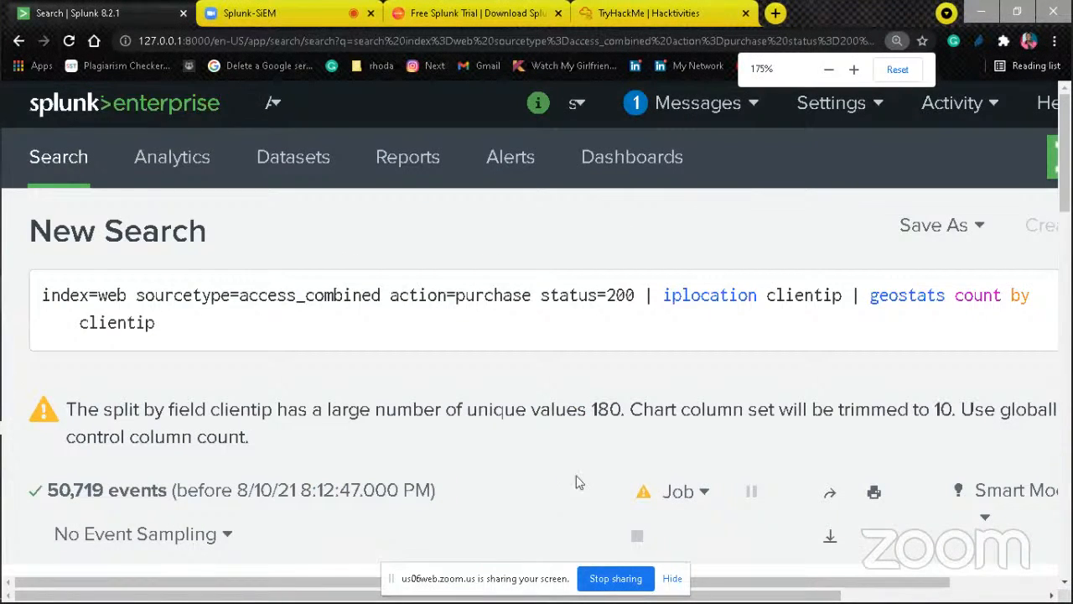
scroll(576, 484, "down", 2)
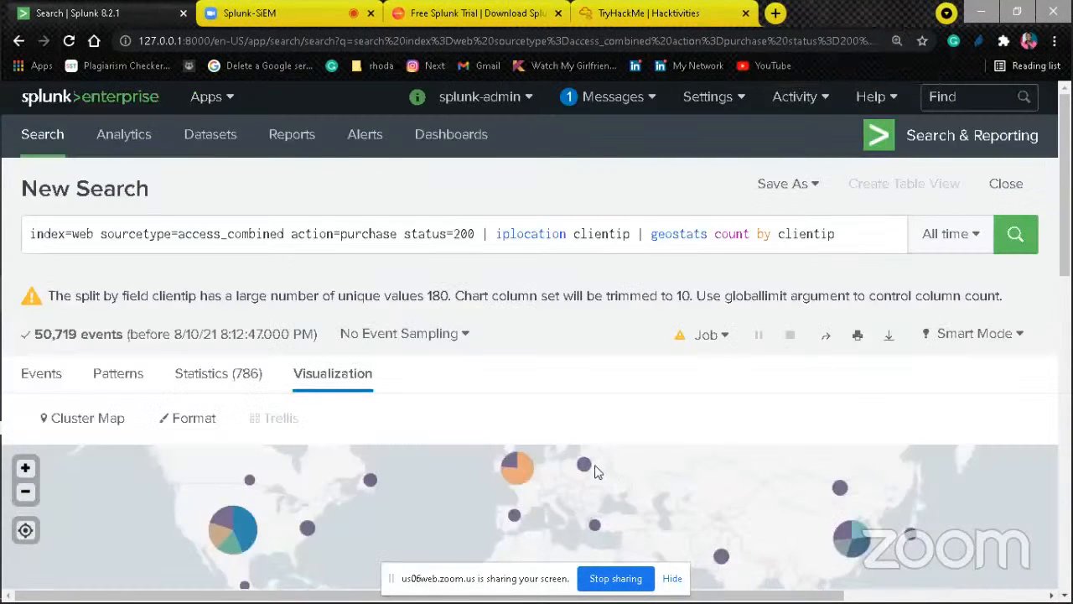
mouse_move(583, 463)
scroll(882, 485, "down", 1)
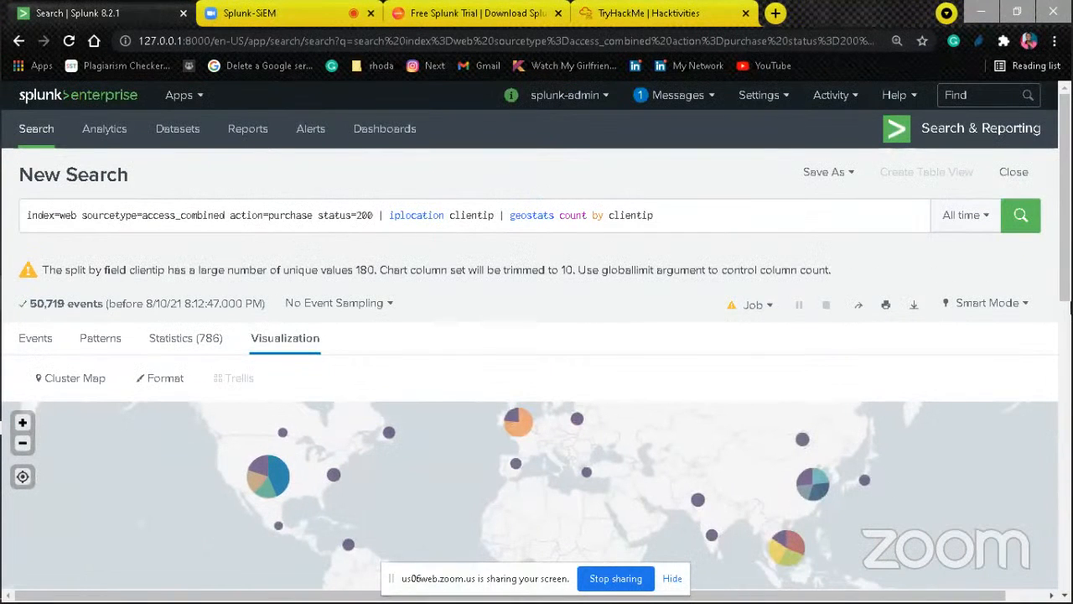
left_click_drag(1069, 285, 1047, 326)
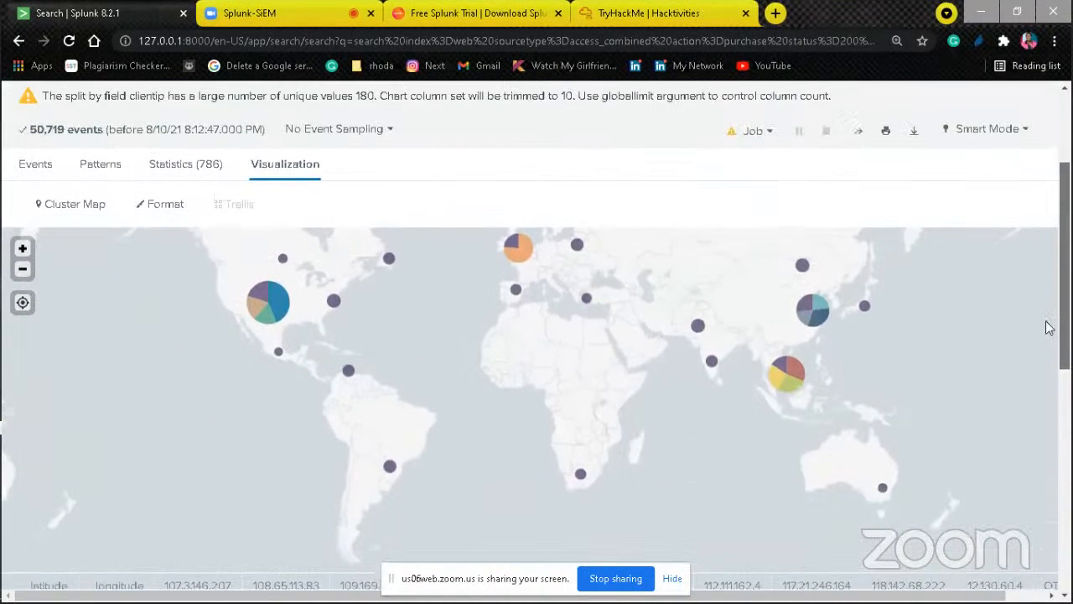
mouse_move(798, 383)
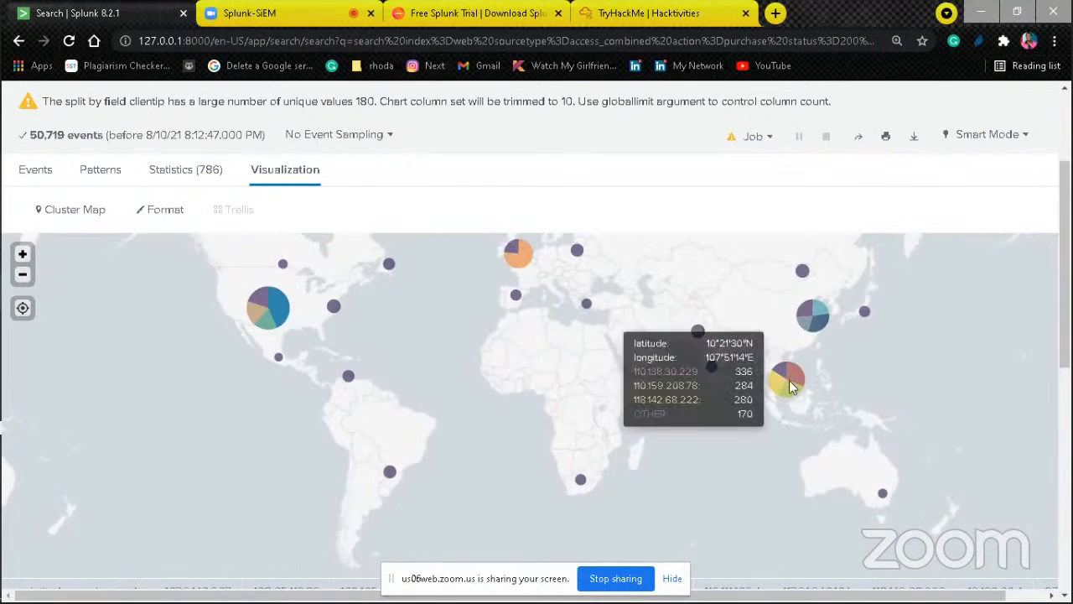
left_click_drag(1066, 218, 1065, 157)
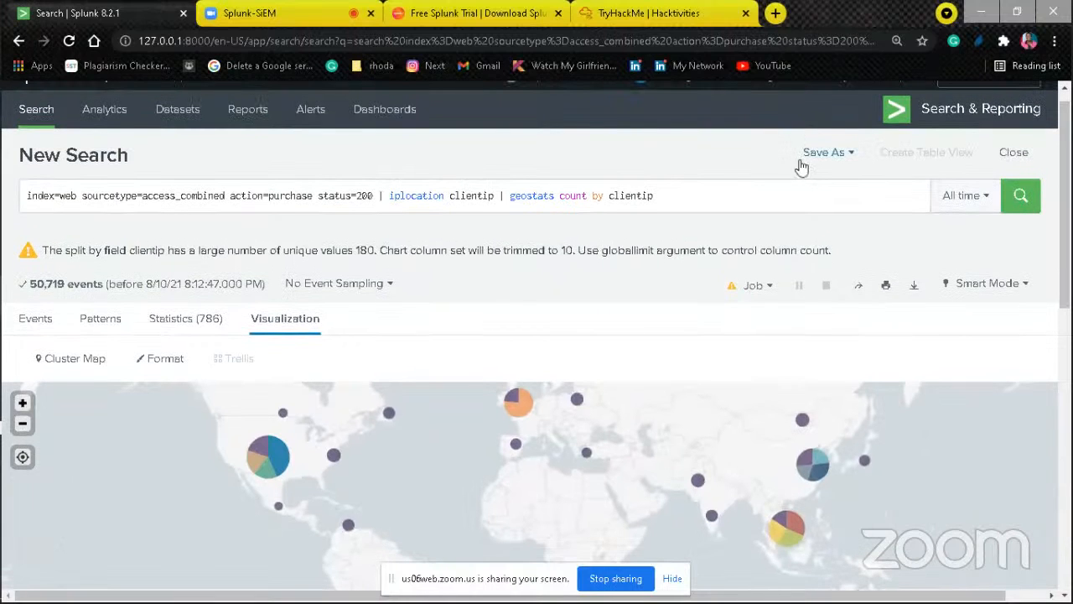
Step: Remove "count by clientip" from the end of the query, leaving the bare geostats command
left_click(672, 201)
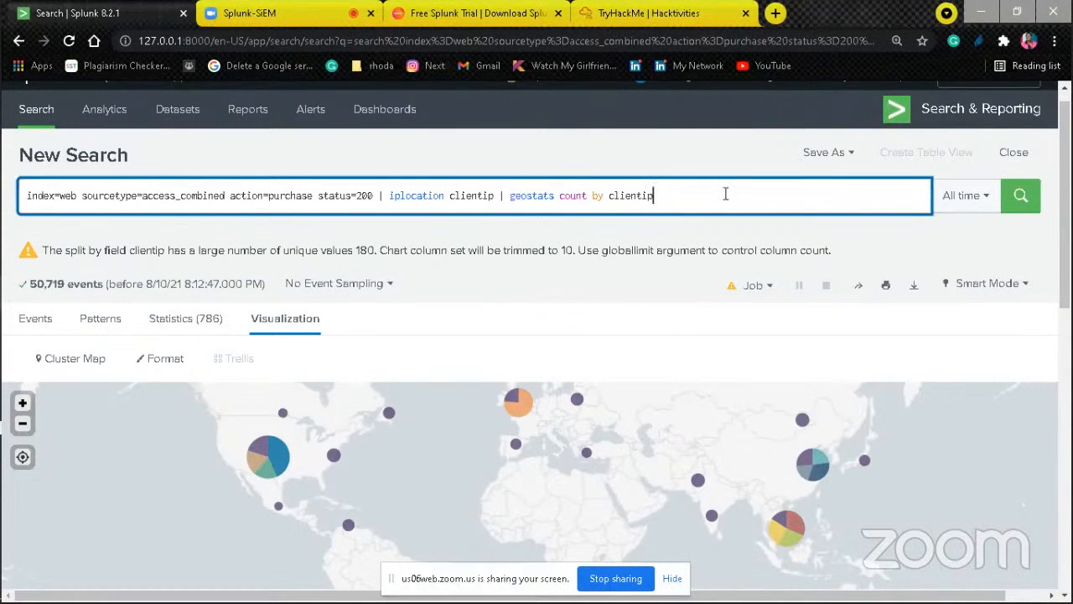
mouse_move(3, 420)
key("BackSpace")
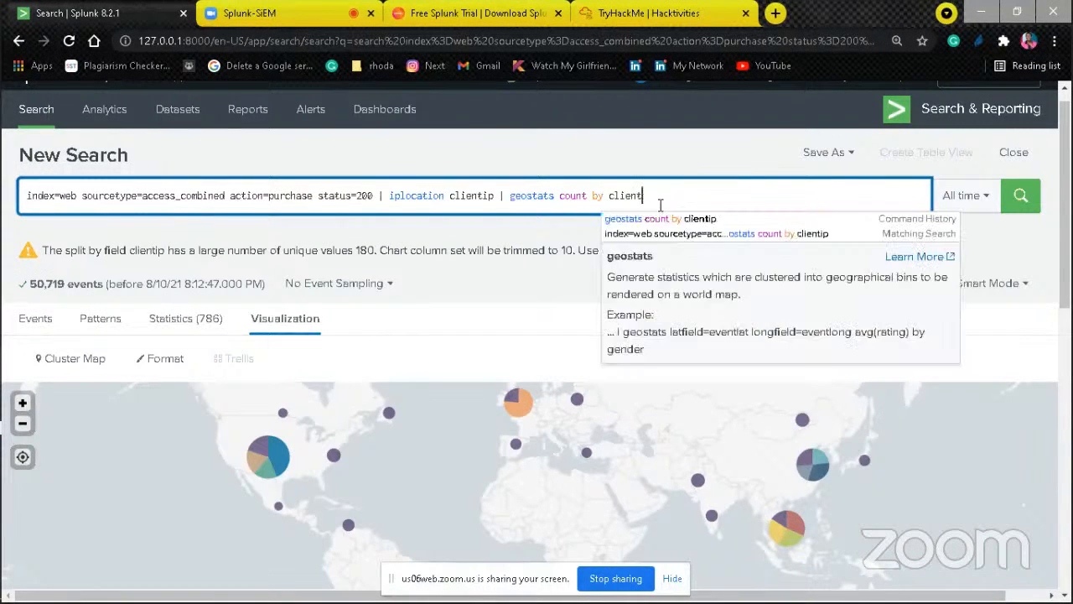
key("BackSpace")
key("BackSpace")
key("BackSpace")
key("BackSpace")
key("BackSpace")
key("BackSpace")
key("BackSpace")
key("BackSpace")
key("BackSpace")
key("BackSpace")
key("BackSpace")
key("BackSpace")
key("BackSpace")
key("BackSpace")
key("BackSpace")
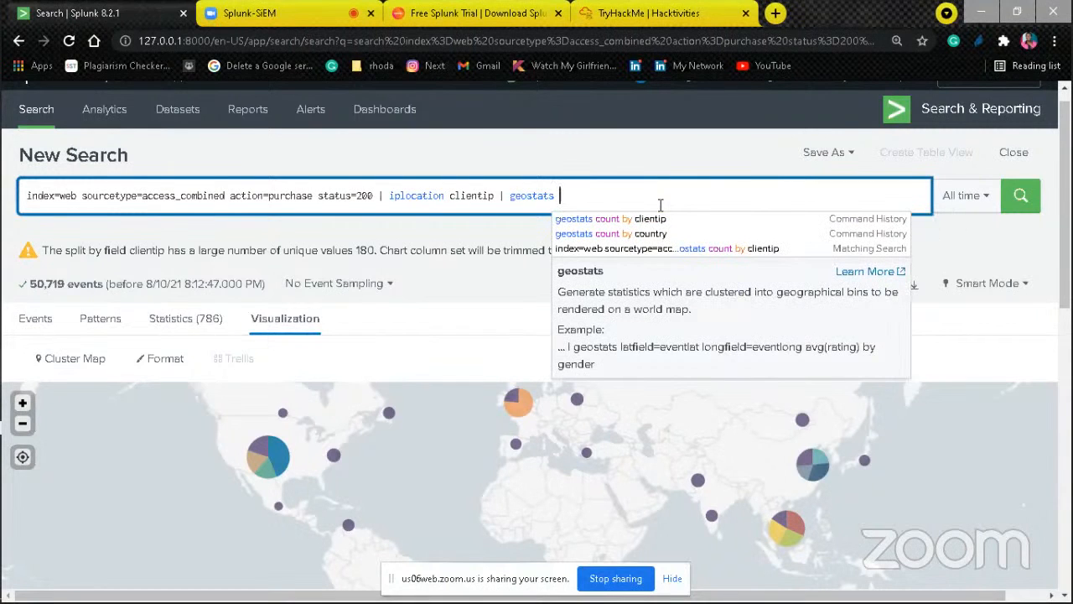
left_click(487, 308)
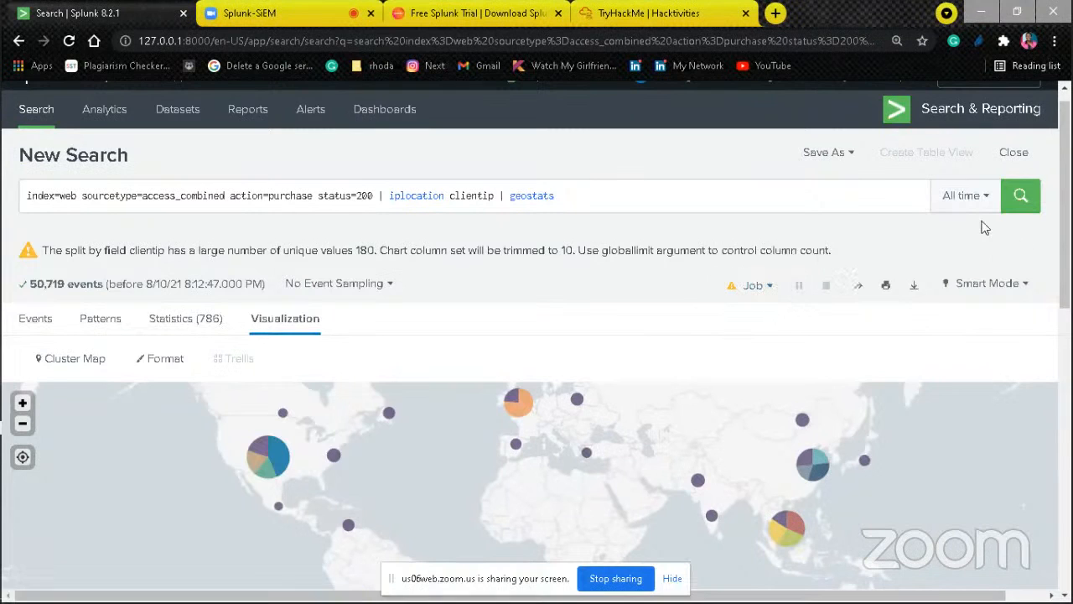
Step: Review the options for saving the search as a report, alert or dashboard, and look through the statistics table
left_click(848, 153)
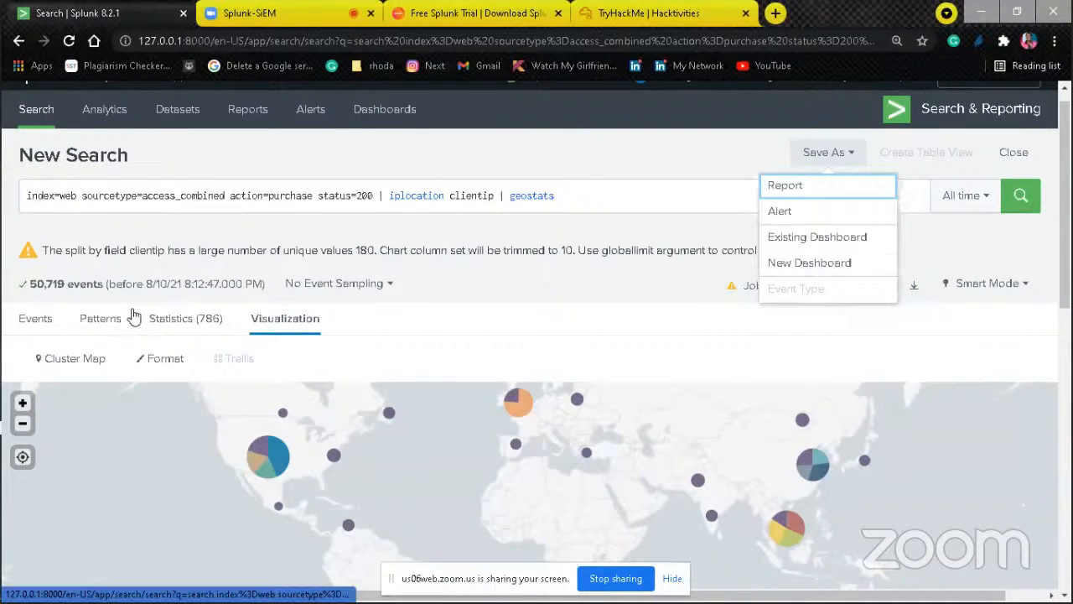
left_click(172, 318)
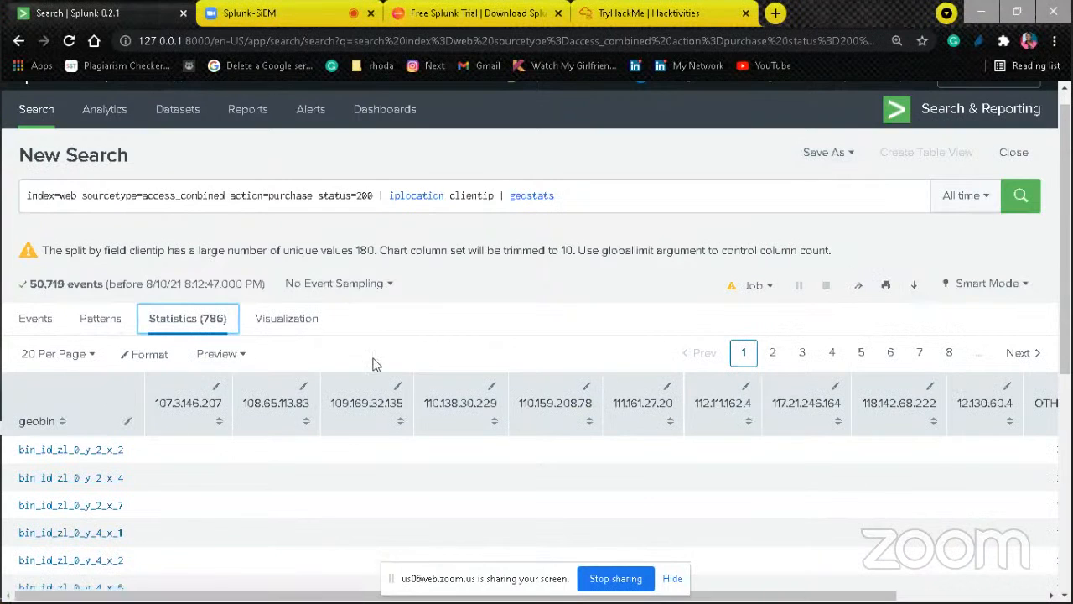
left_click(834, 156)
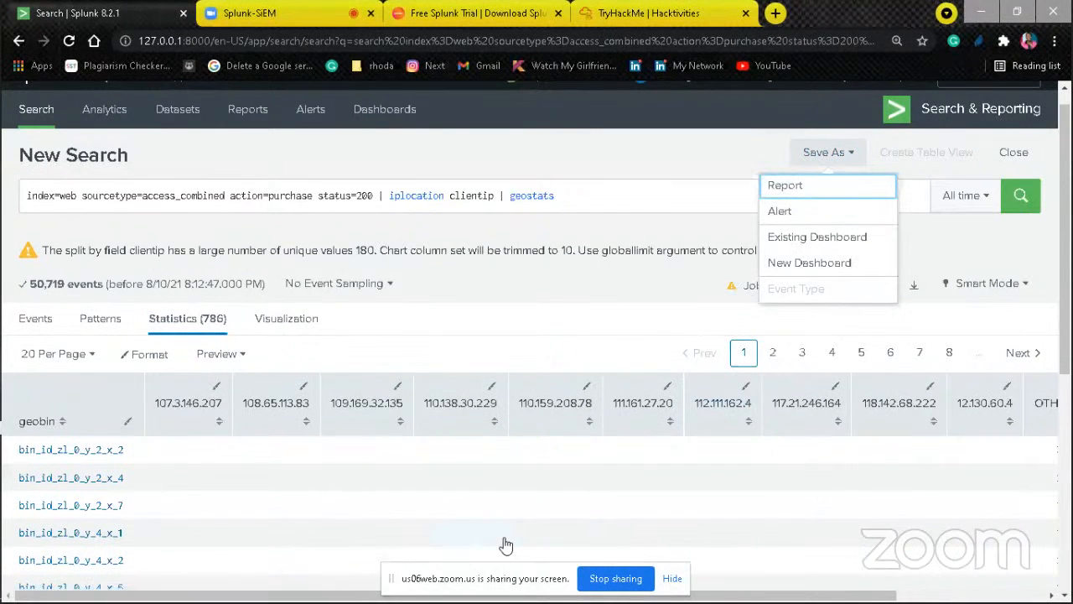
scroll(1064, 579, "down", 3)
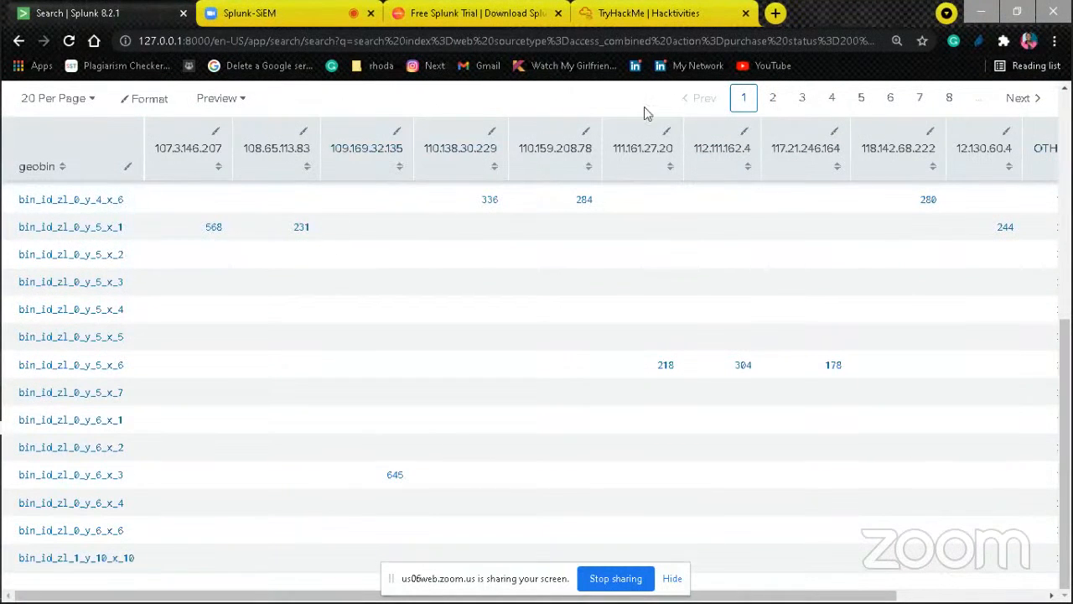
scroll(1066, 180, "up", 5)
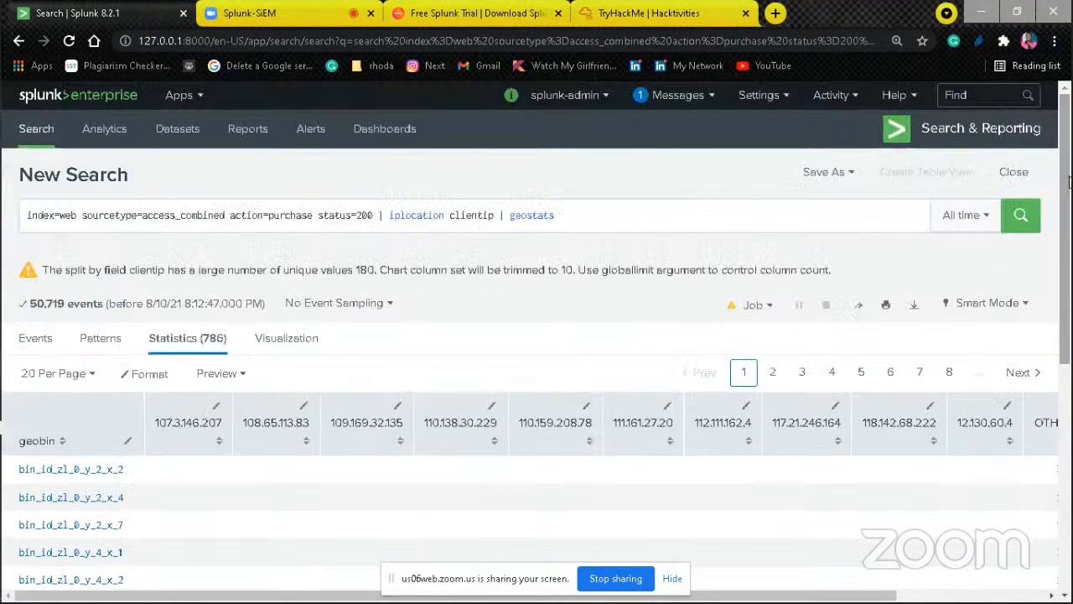
Step: Replace the whole geostats query with index=security and run the search over all time
left_click(583, 211)
key("ctrl+a")
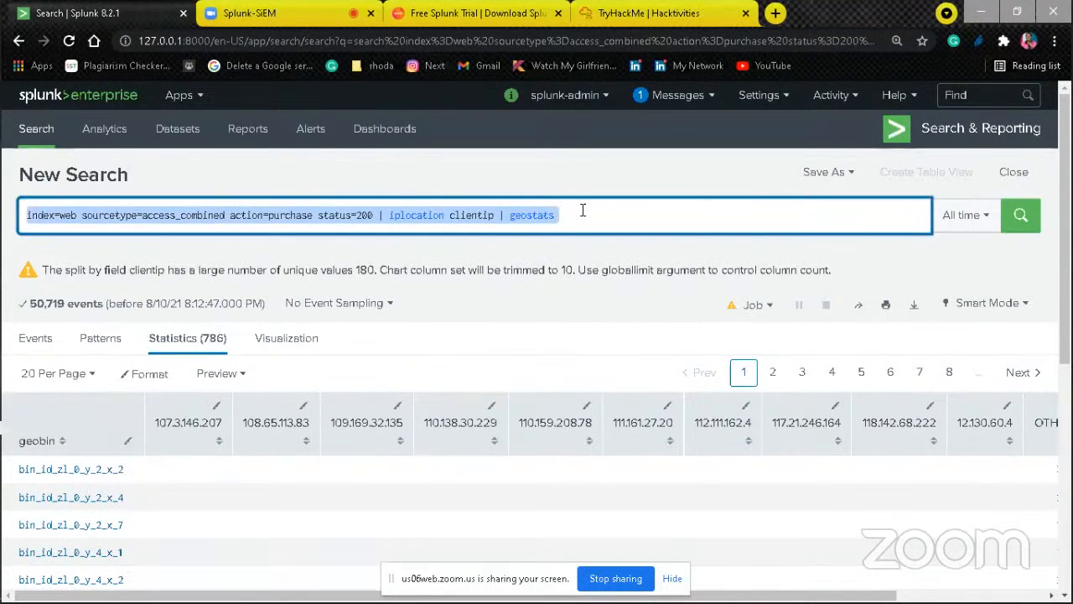
type("index=")
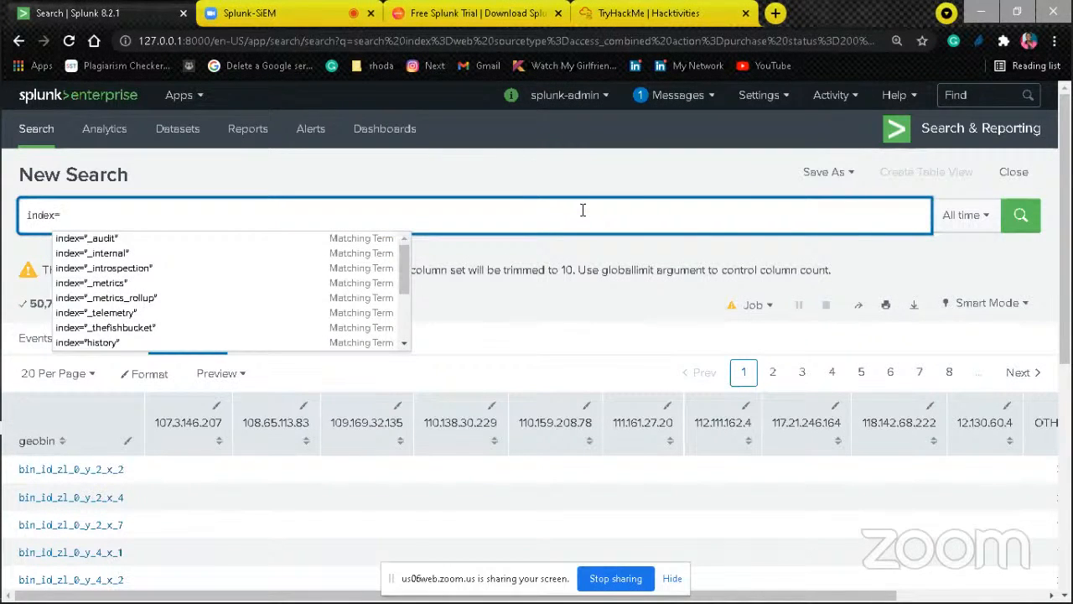
type("se")
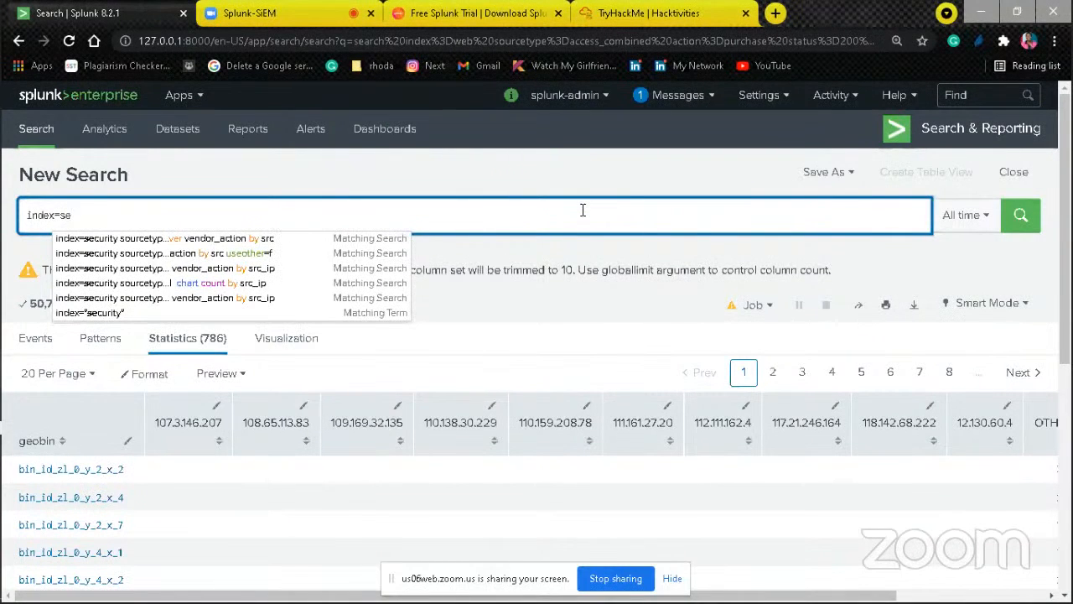
type("cure")
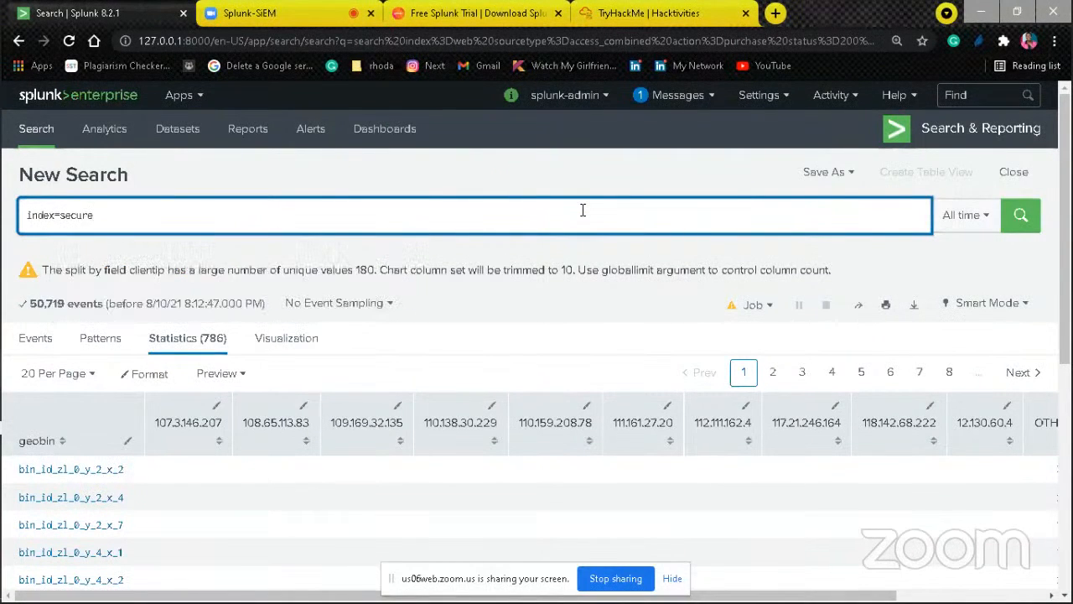
key("BackSpace")
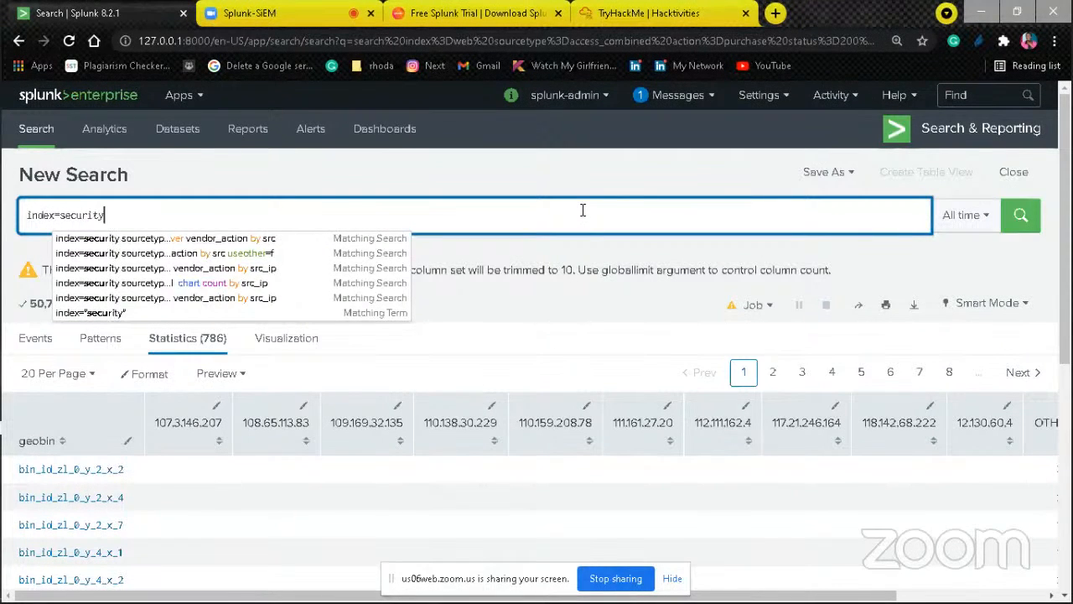
key("BackSpace")
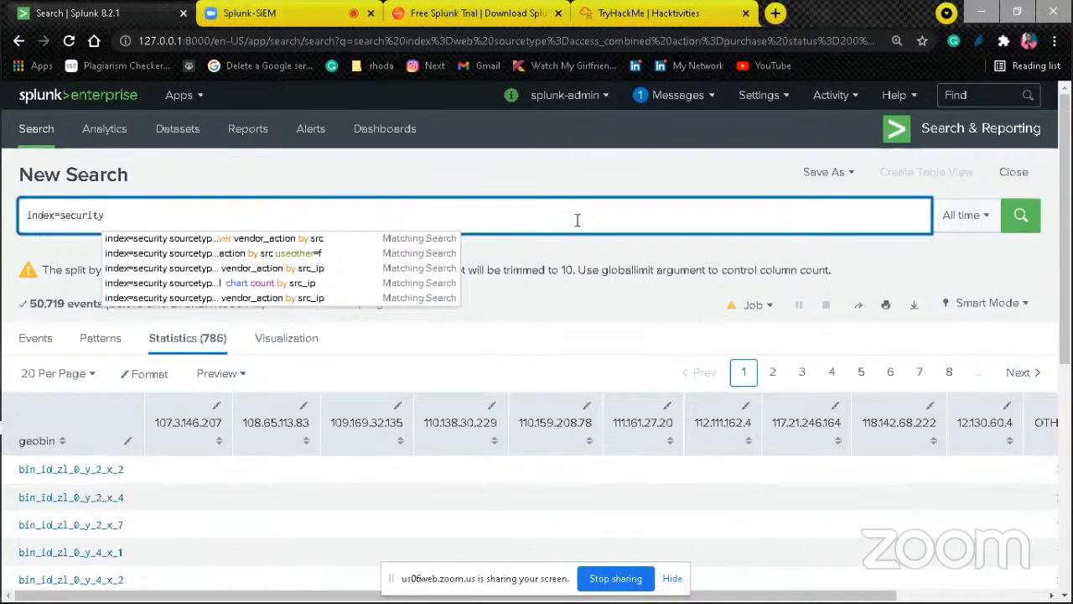
left_click(1020, 215)
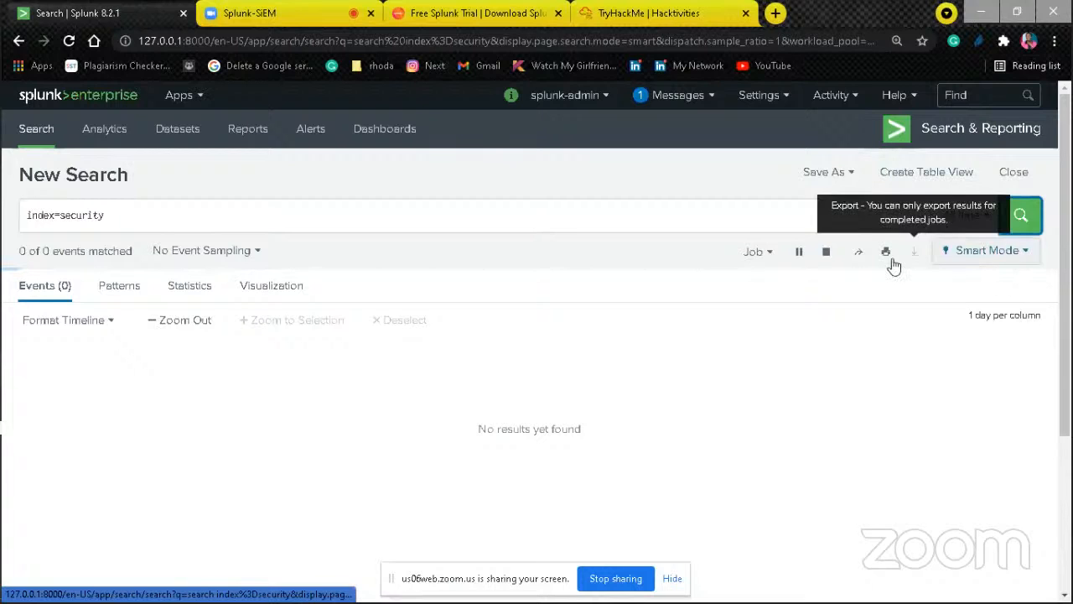
Step: Delete the index name from the query, leaving only "index=", and try to run it
left_click(119, 220)
key("BackSpace")
key("BackSpace")
key("BackSpace")
key("BackSpace")
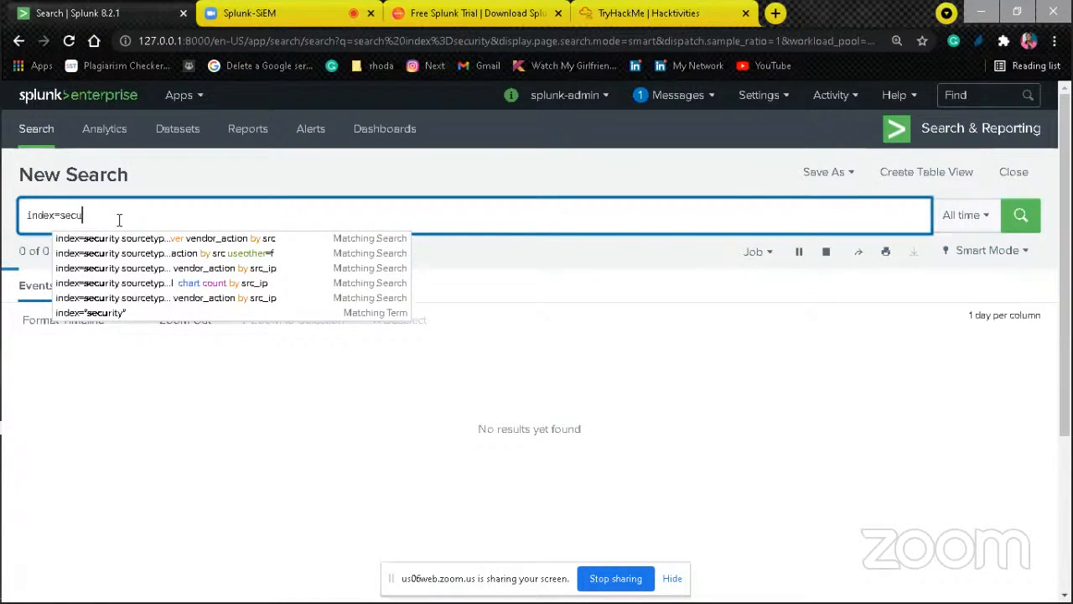
key("BackSpace")
key("BackSpace")
key("BackSpace")
key("BackSpace")
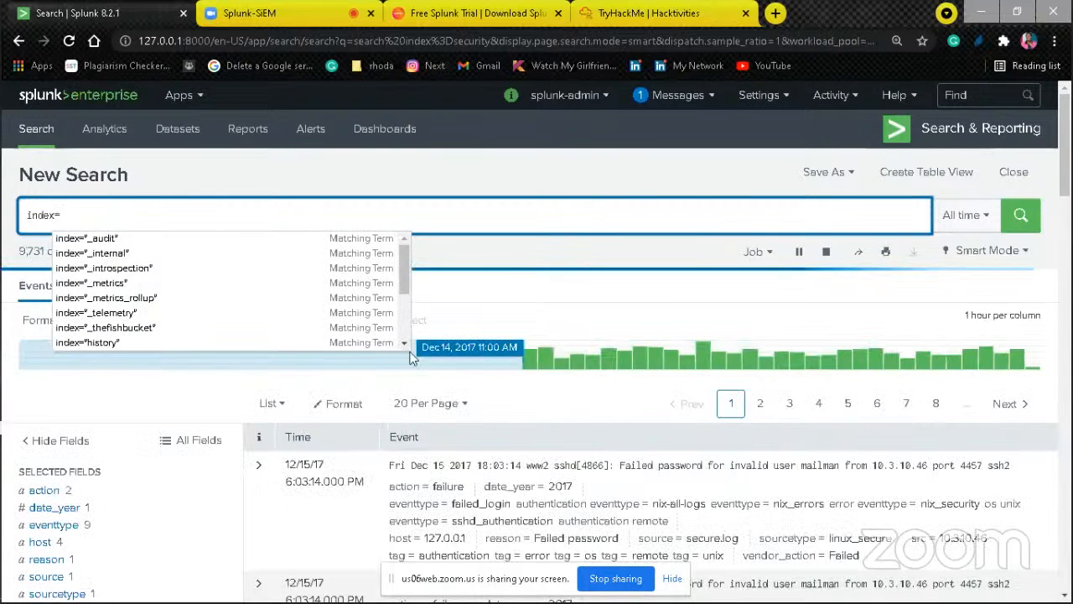
key("Return")
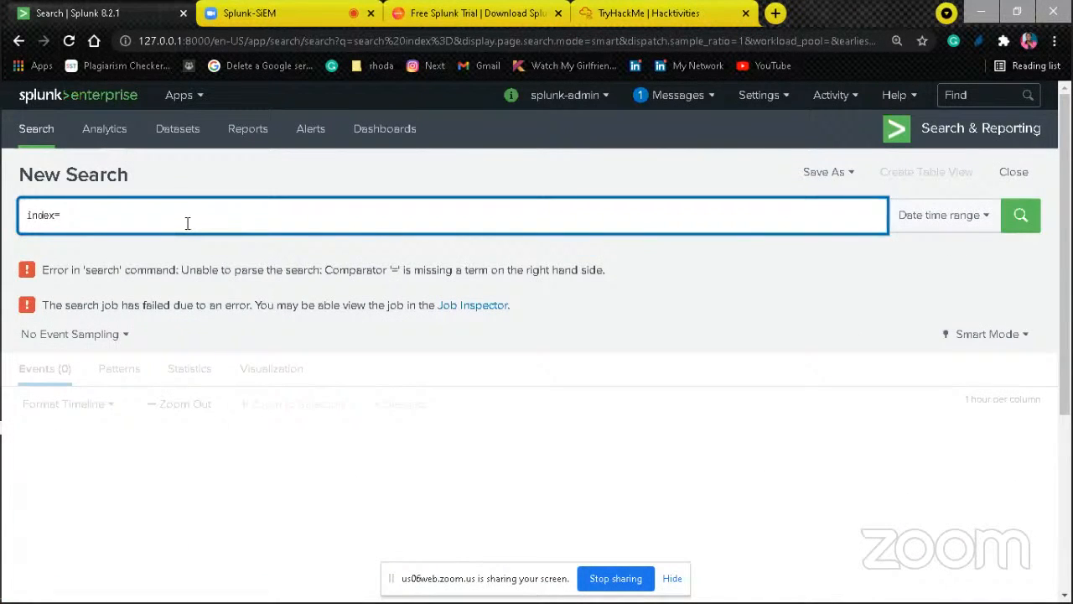
Step: Complete the query as index="security" from the suggested terms and run the search
type("*")
key("BackSpace")
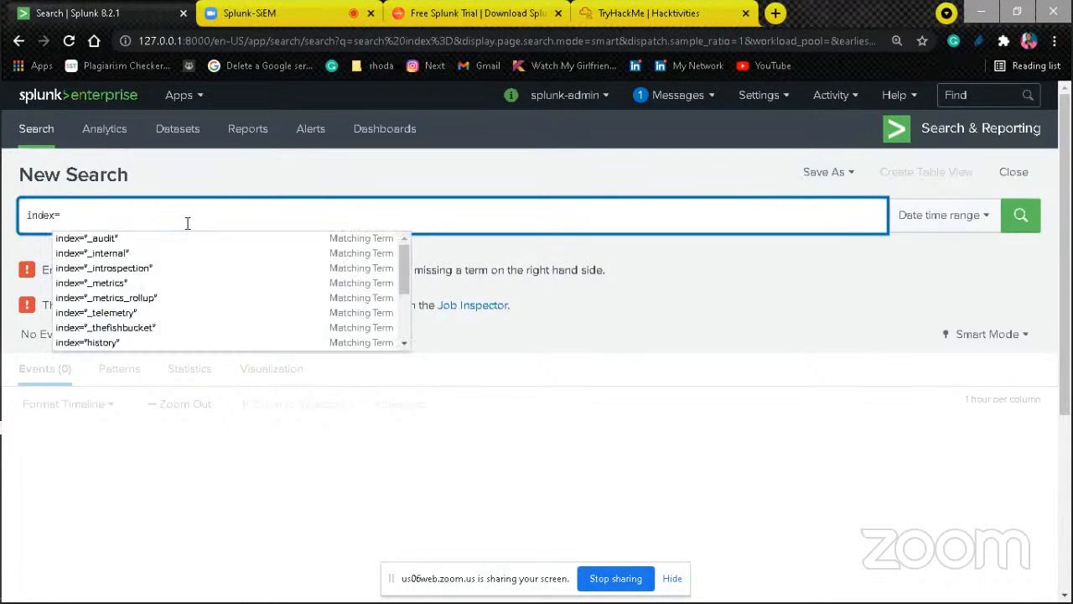
type("\"")
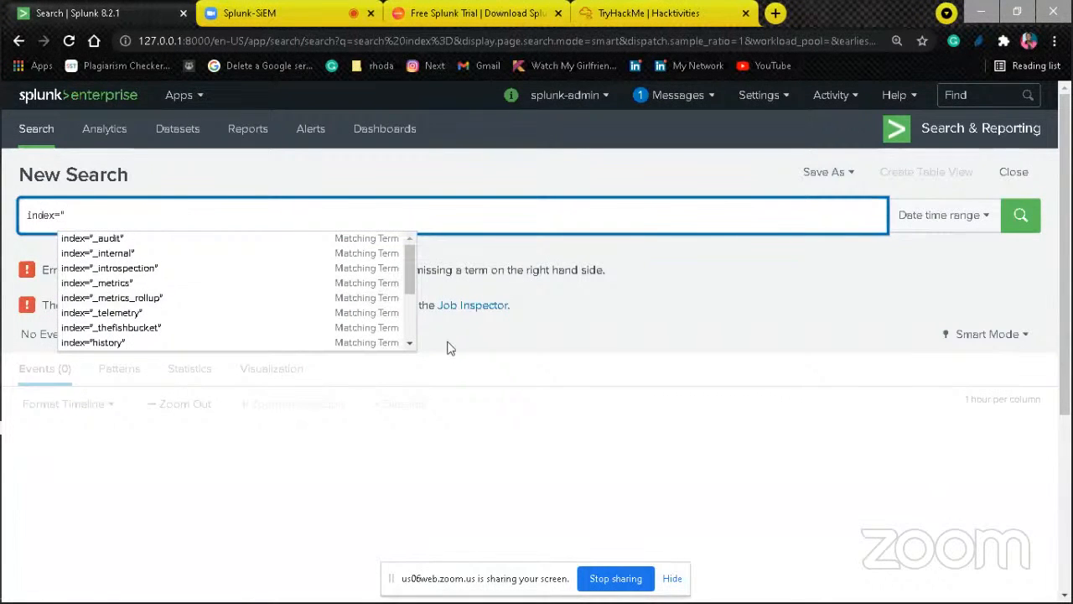
left_click(413, 345)
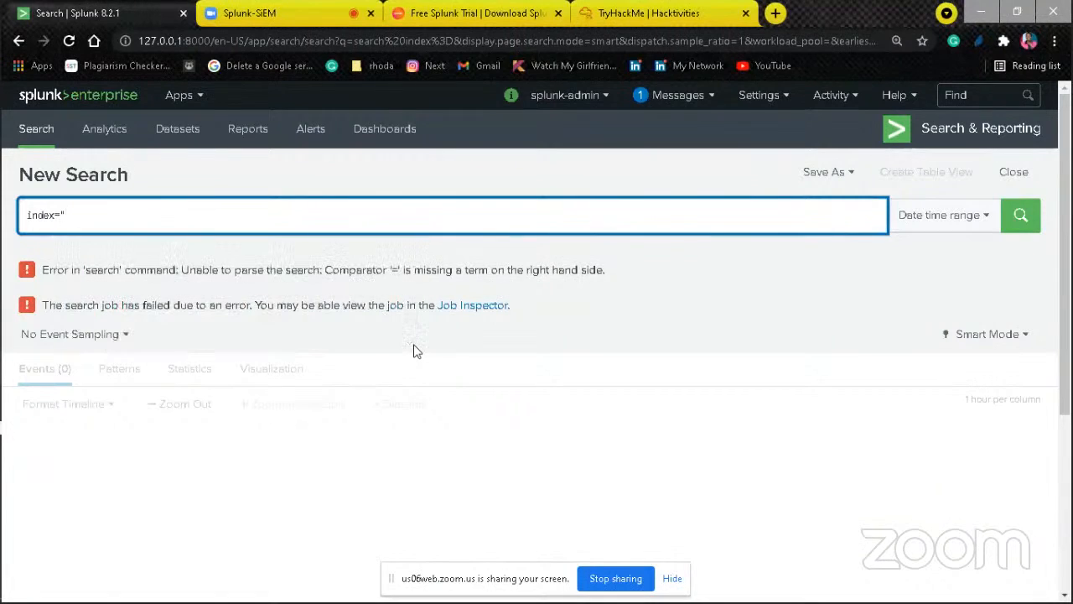
left_click(153, 214)
type("se")
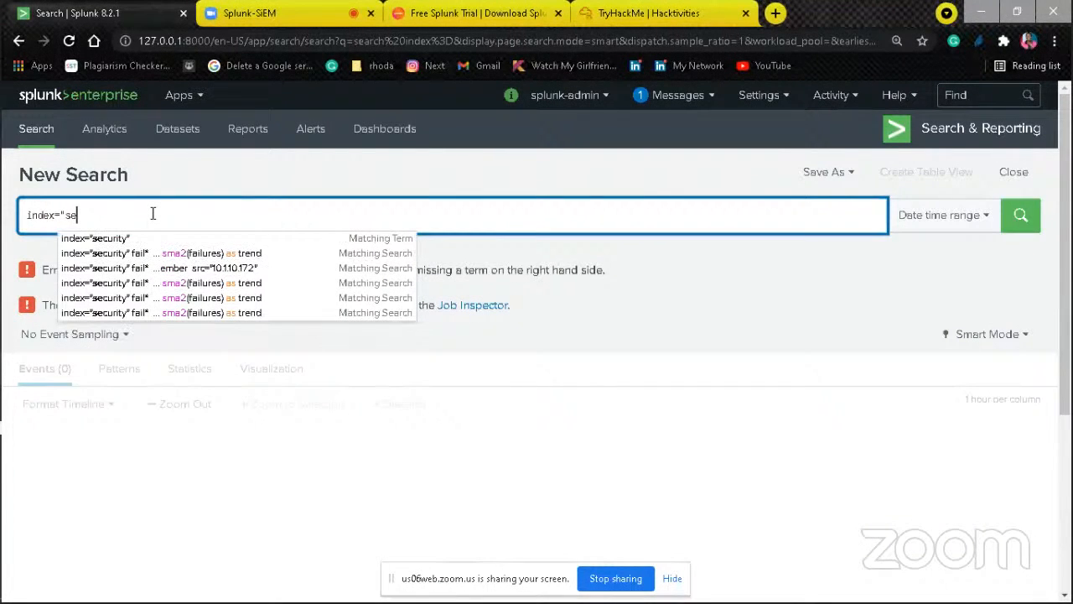
left_click(132, 240)
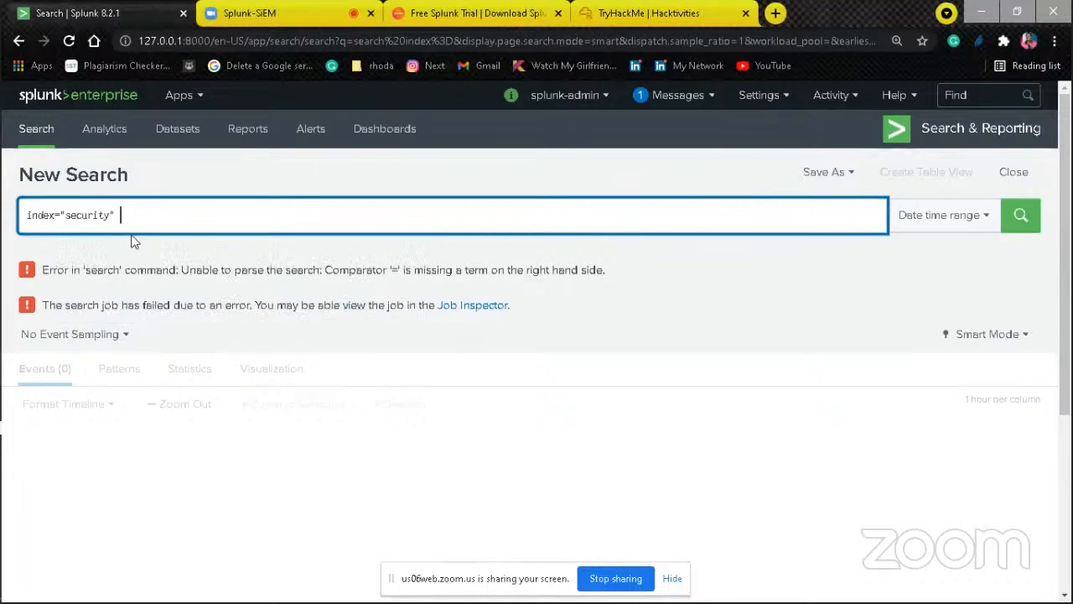
left_click(1022, 215)
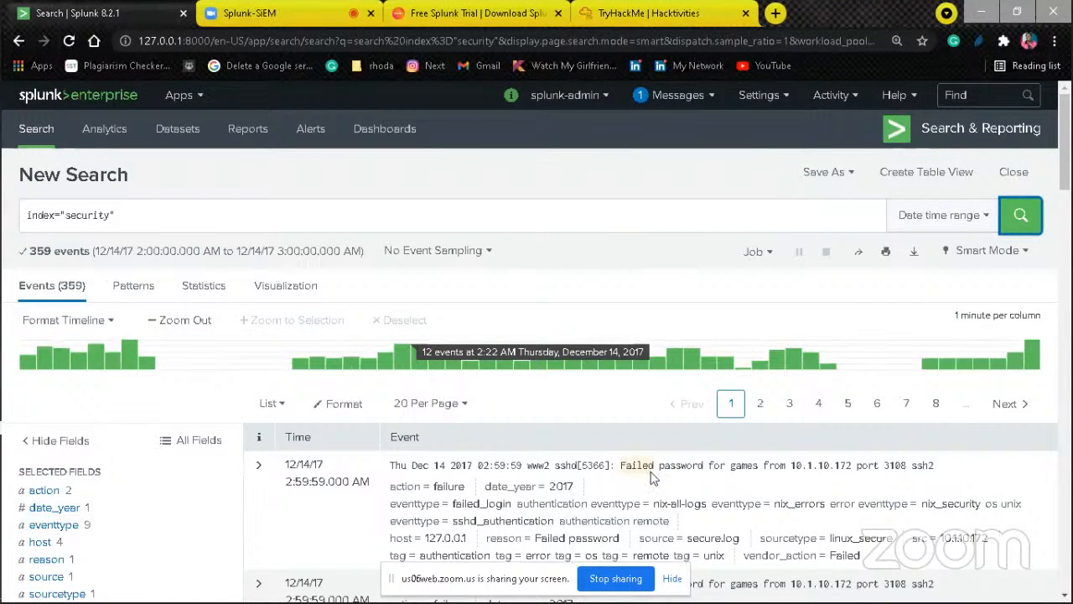
Step: Filter the security events to the linux_secure value of the sourcetype field
left_click(1064, 593)
left_click(1065, 594)
left_click(1065, 594)
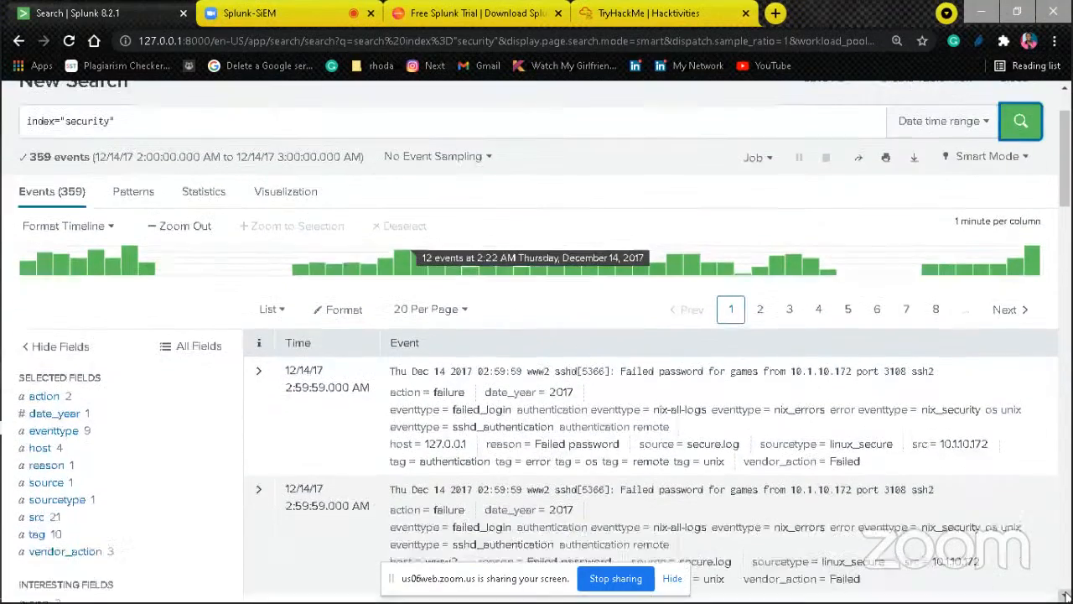
left_click(1065, 593)
left_click(1065, 595)
left_click(1065, 594)
left_click(1065, 594)
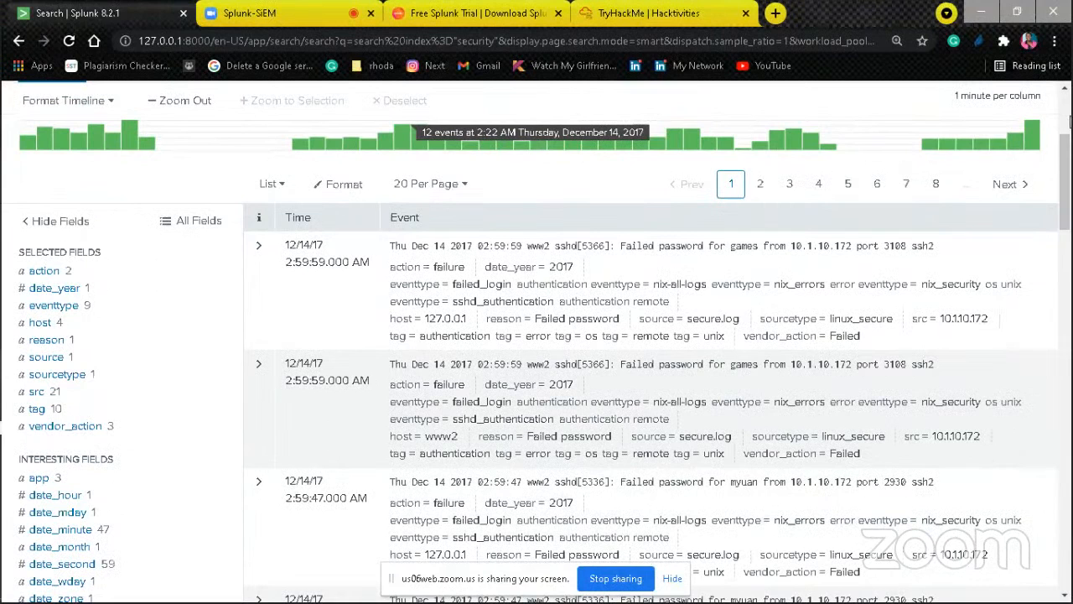
left_click(73, 377)
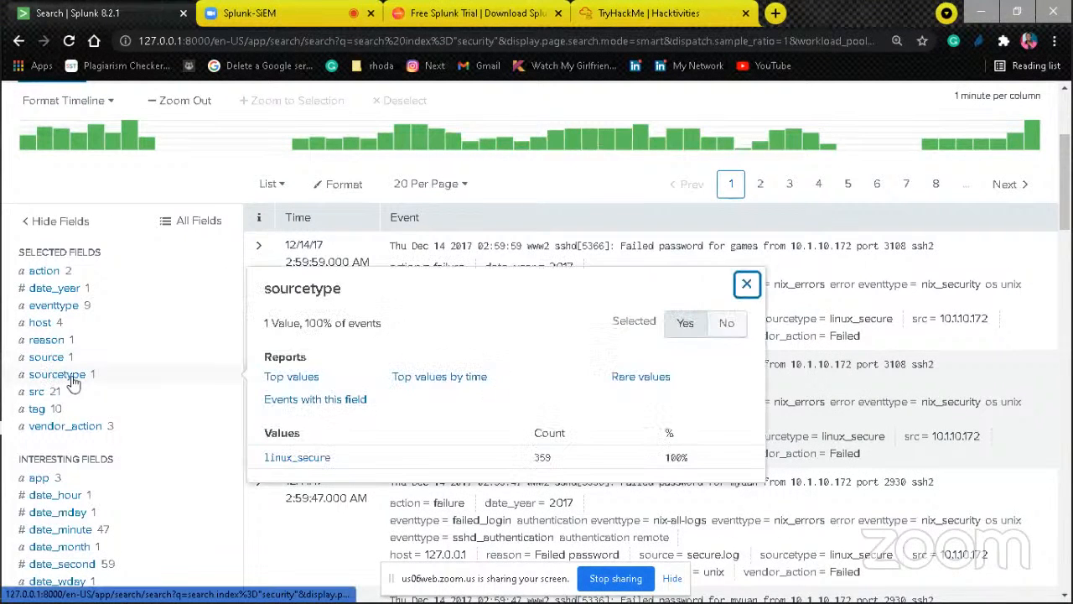
left_click(320, 464)
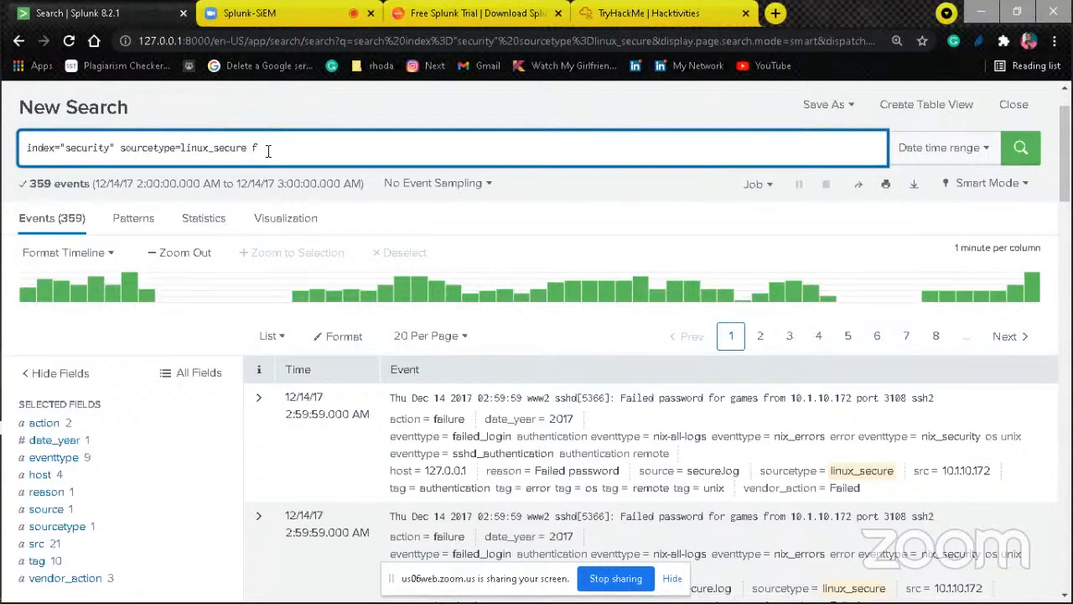
Step: Add the wildcard term fail* to the end of the query and rerun the search
type("ail*")
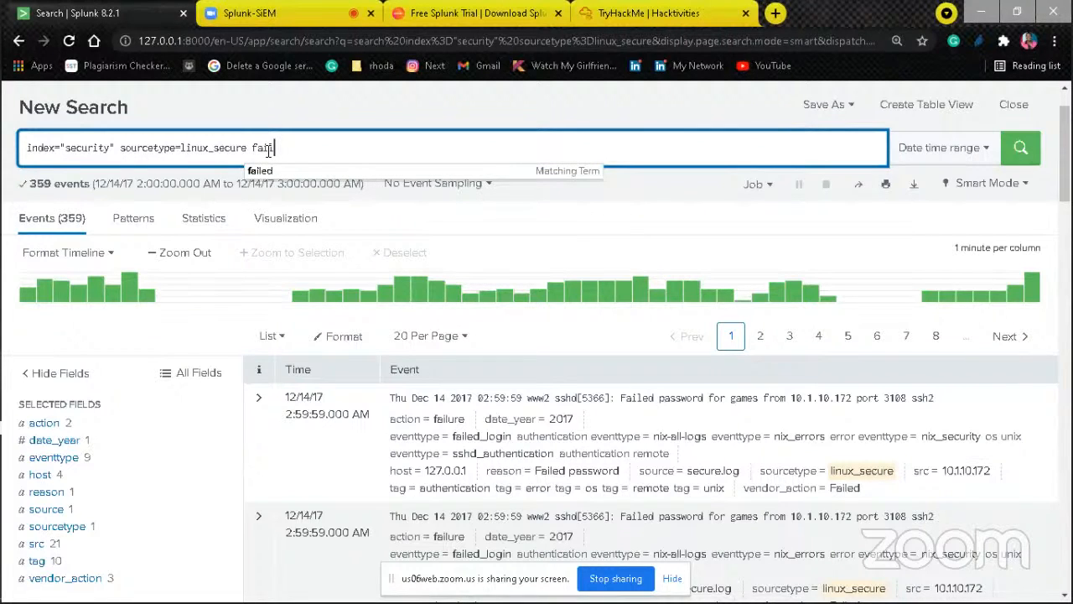
left_click(359, 144)
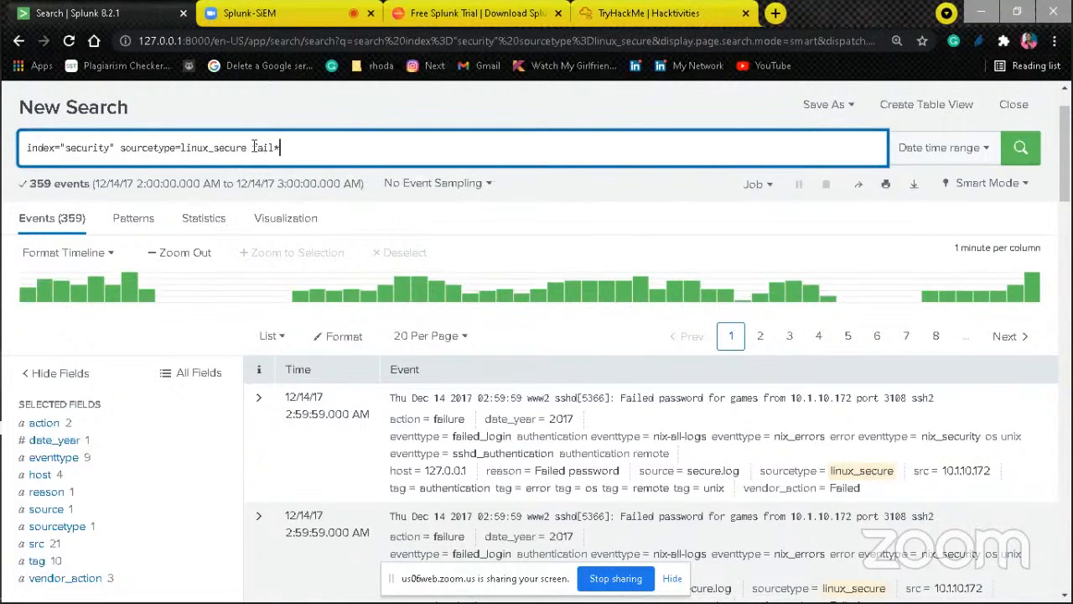
left_click(1023, 151)
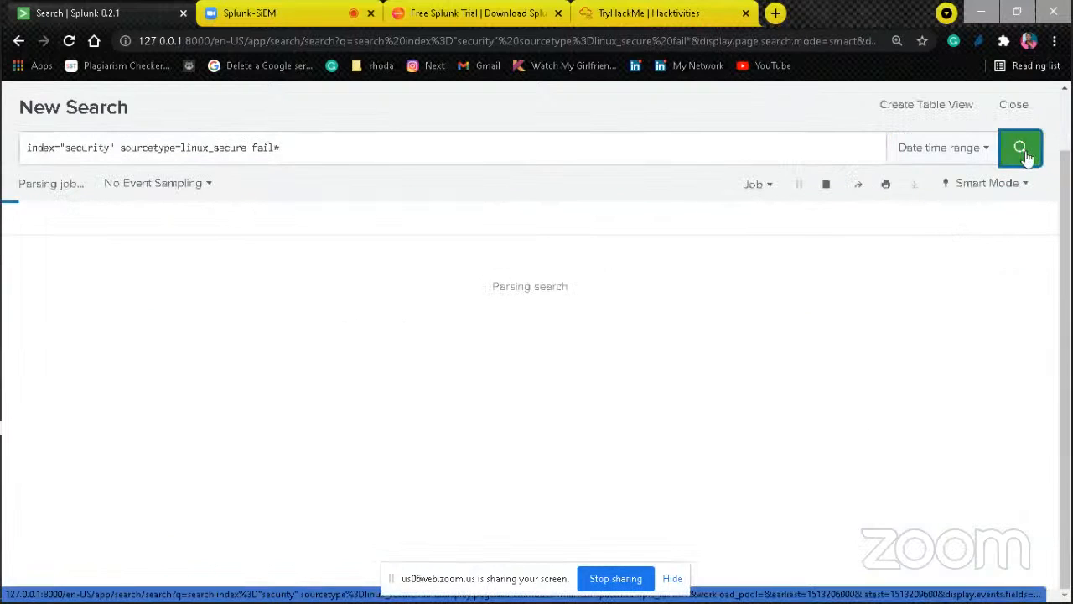
Step: Check the date and time range applied to the failed-login search
left_click(986, 151)
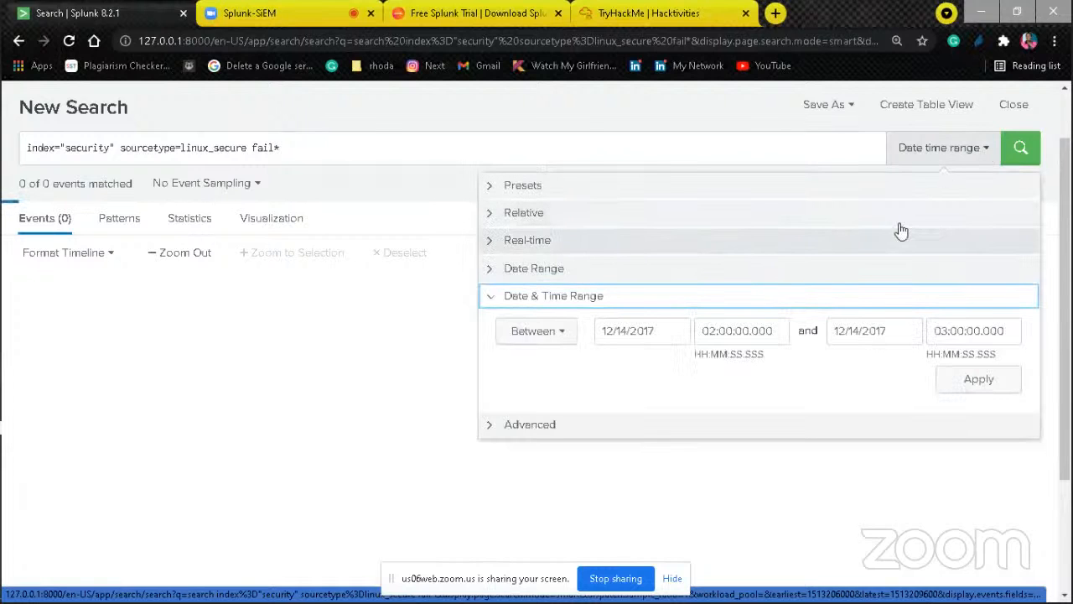
left_click(894, 130)
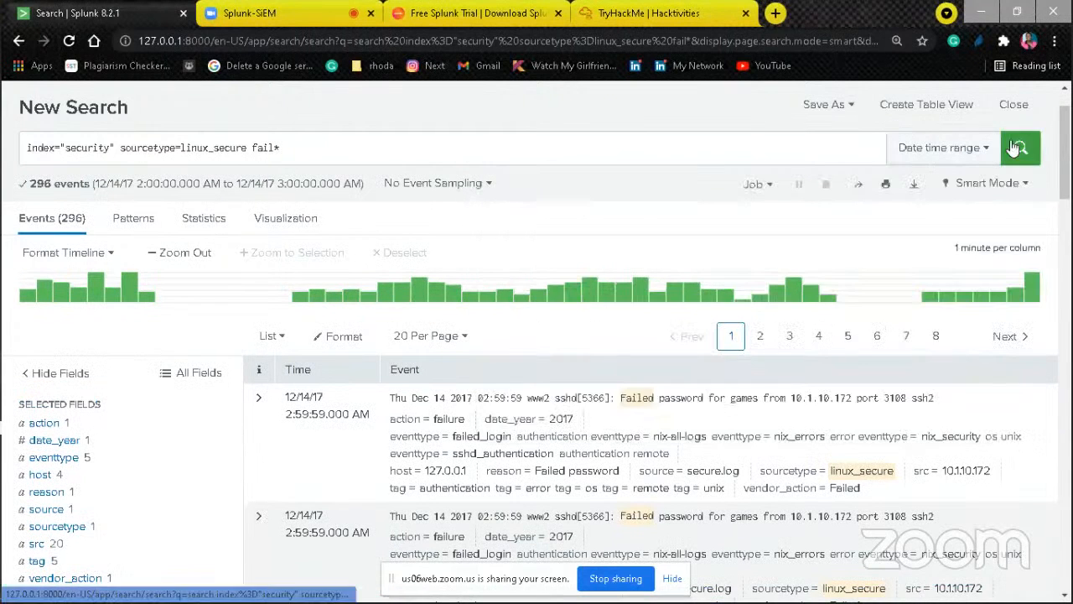
left_click(981, 147)
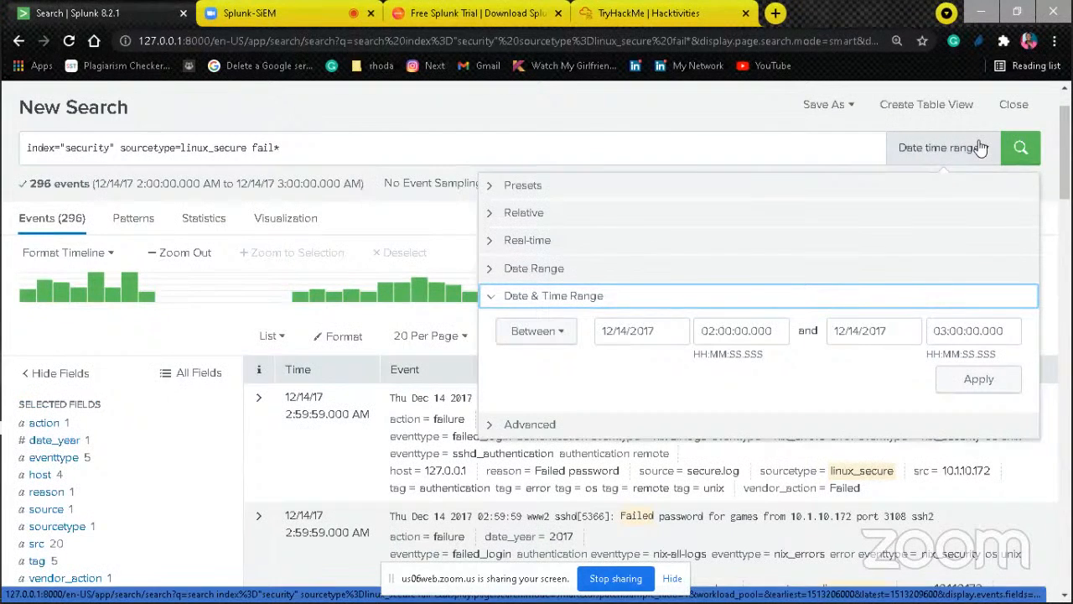
left_click(981, 148)
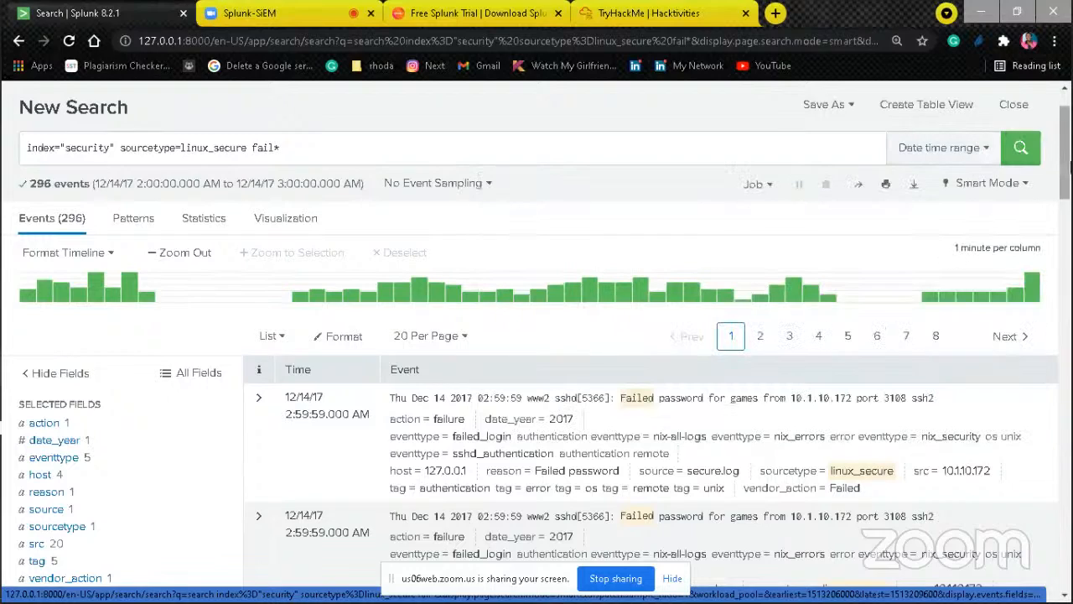
Step: Examine the top values of the user field among the failed-password events
left_click_drag(1067, 183, 1051, 250)
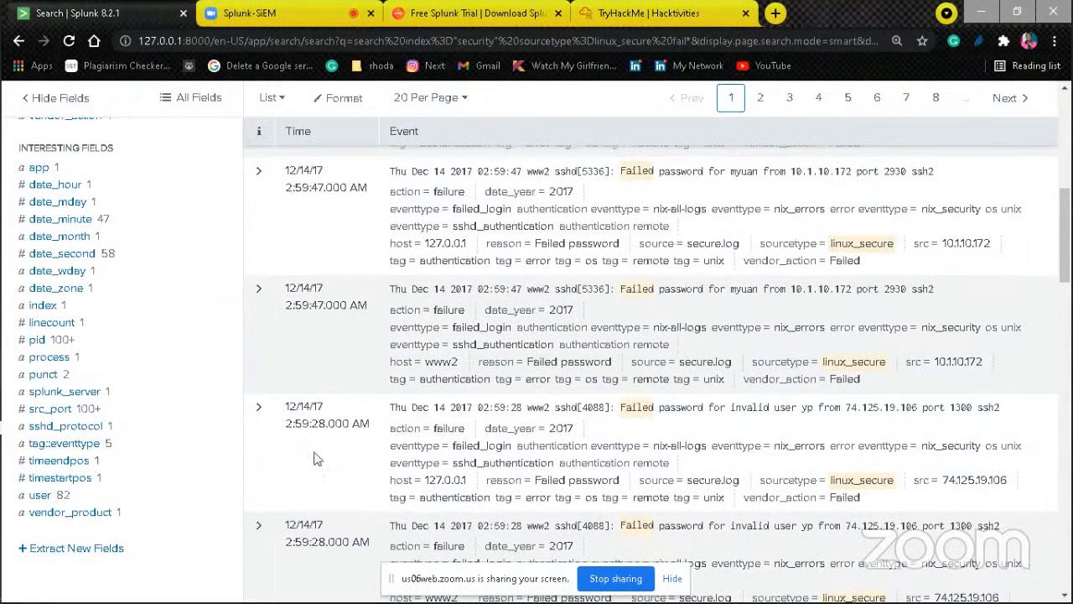
left_click(42, 496)
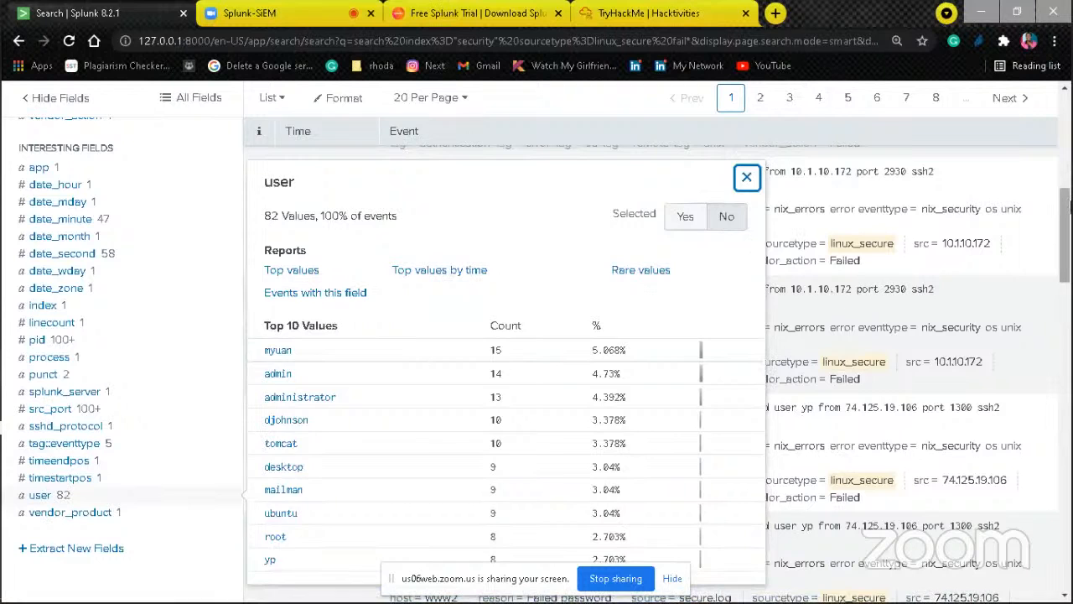
left_click(1069, 205)
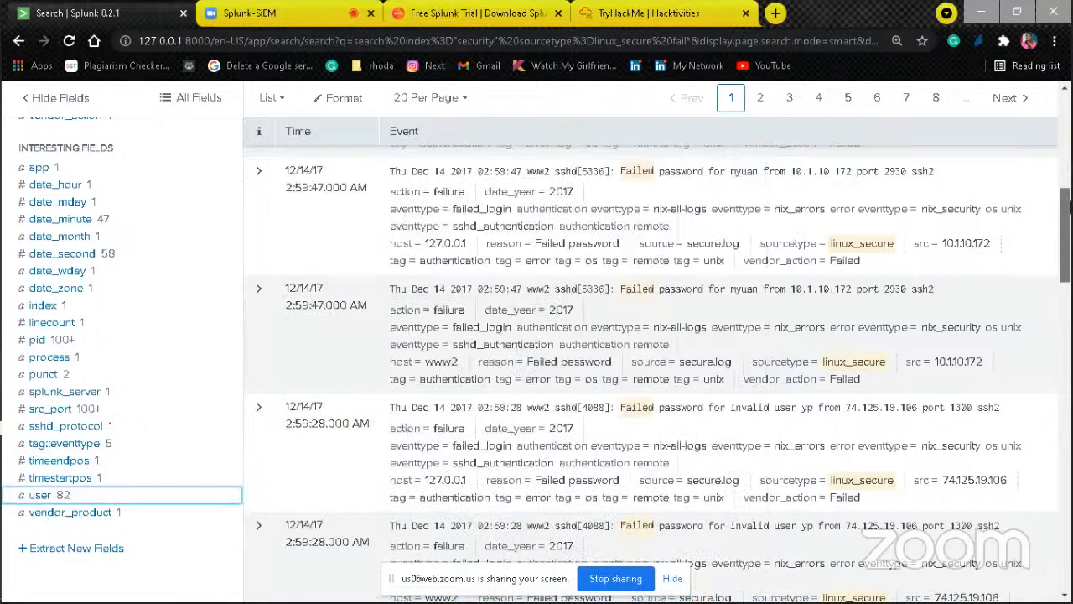
left_click(42, 496)
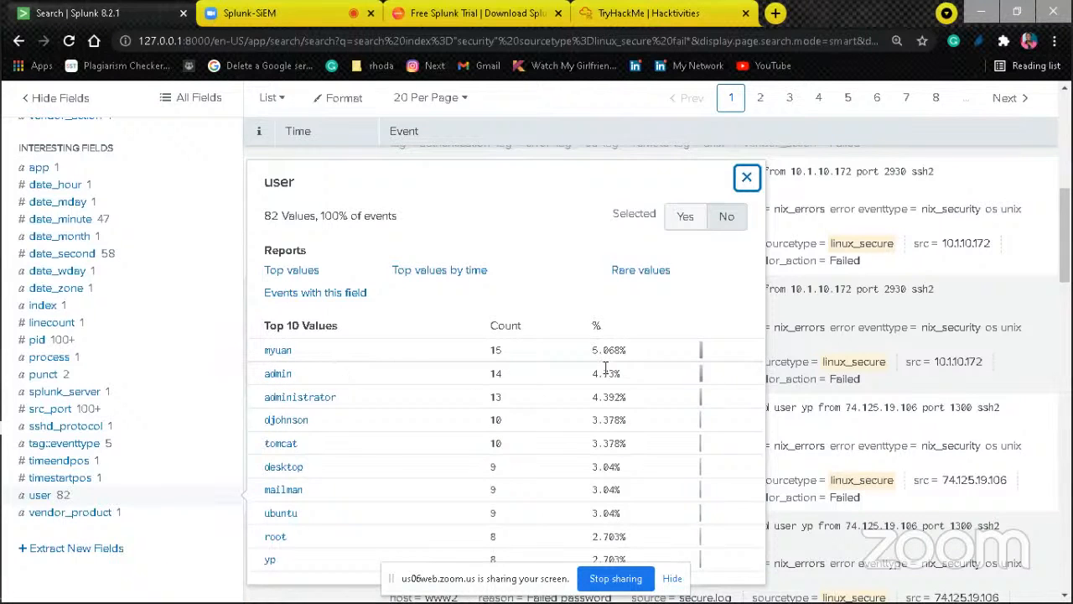
Step: Append | stats count by user to the failed-login query and run it
left_click(1064, 88)
left_click(1064, 87)
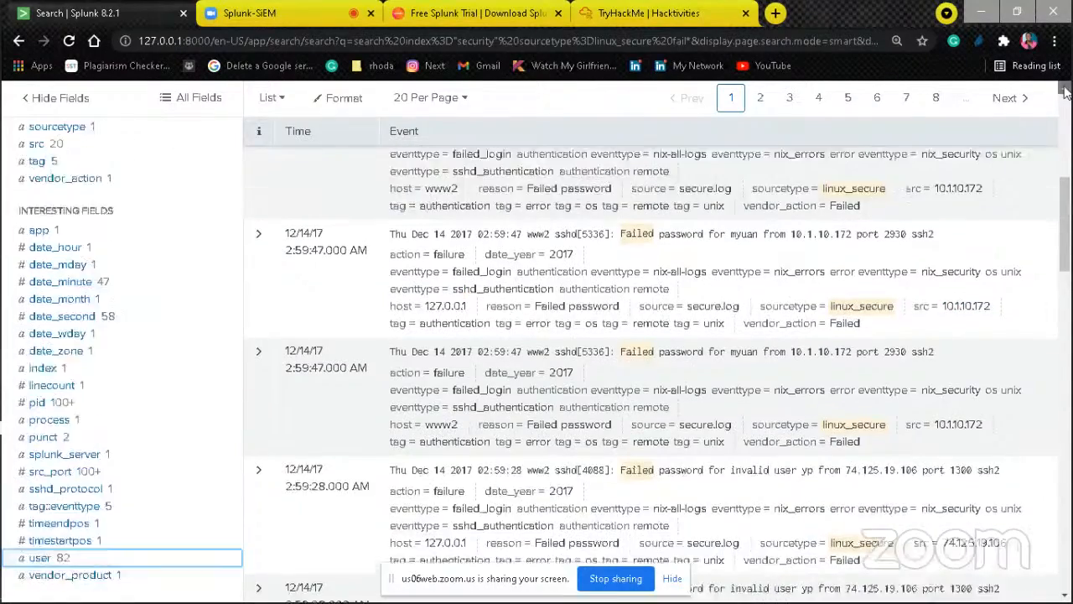
left_click(1064, 87)
left_click(1064, 87)
left_click(1064, 87)
left_click(1064, 88)
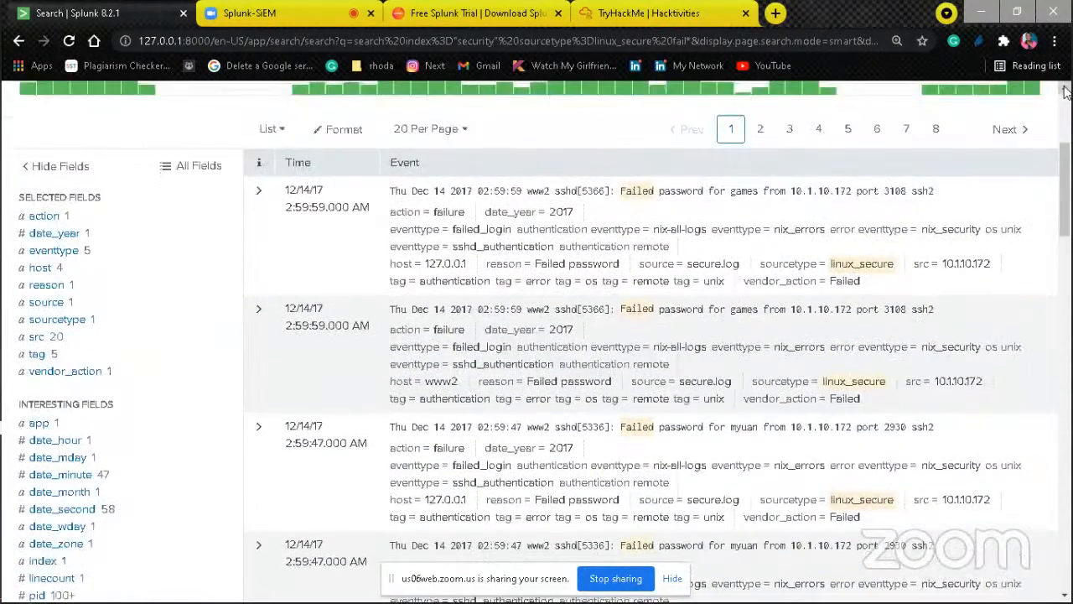
left_click(1064, 87)
left_click(1063, 89)
left_click(1064, 89)
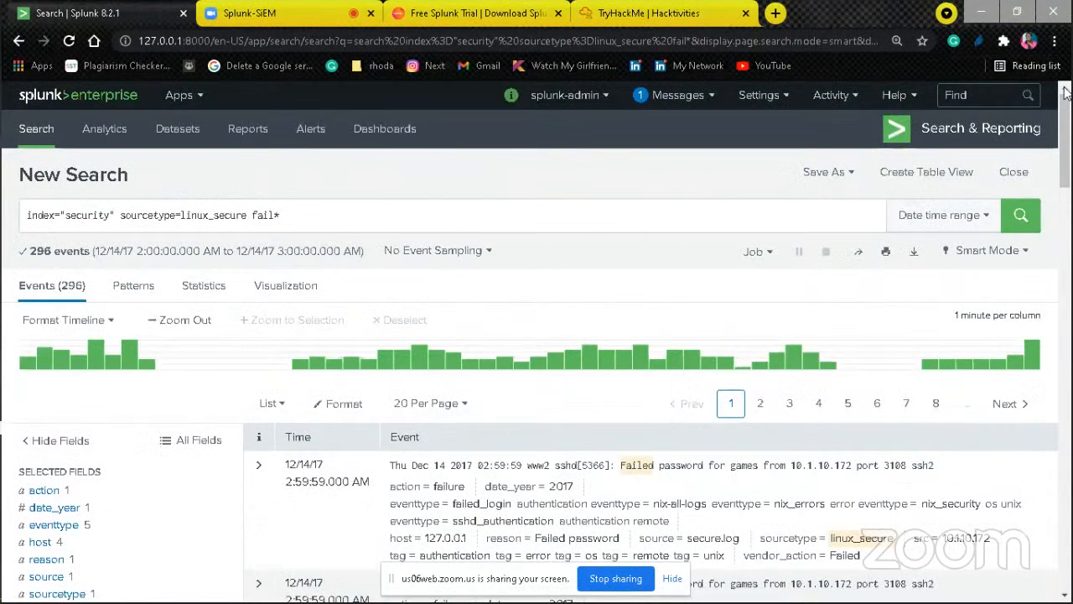
left_click(493, 217)
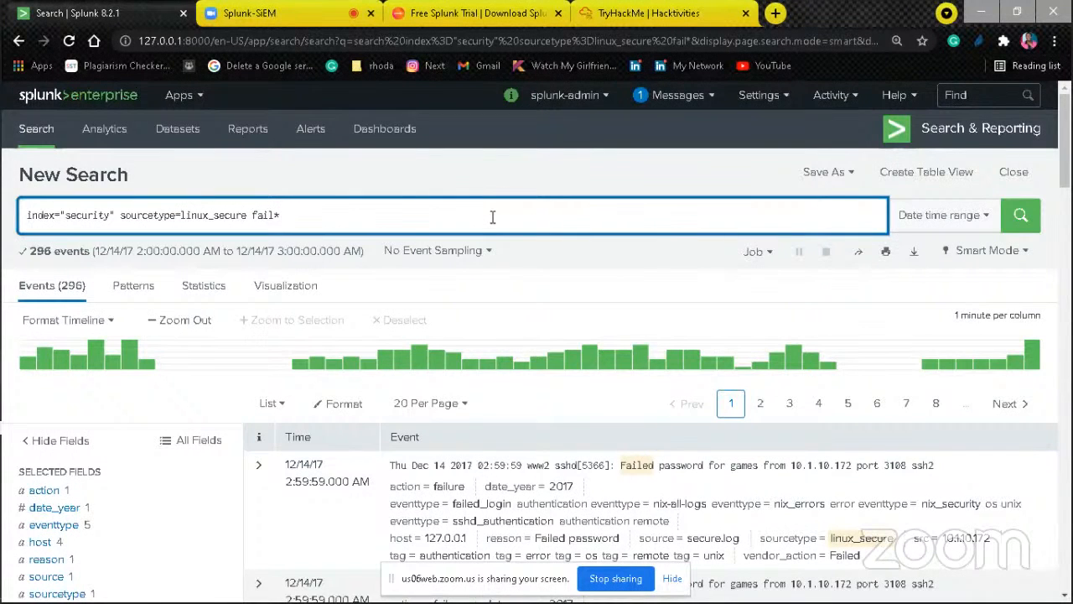
type("|stat")
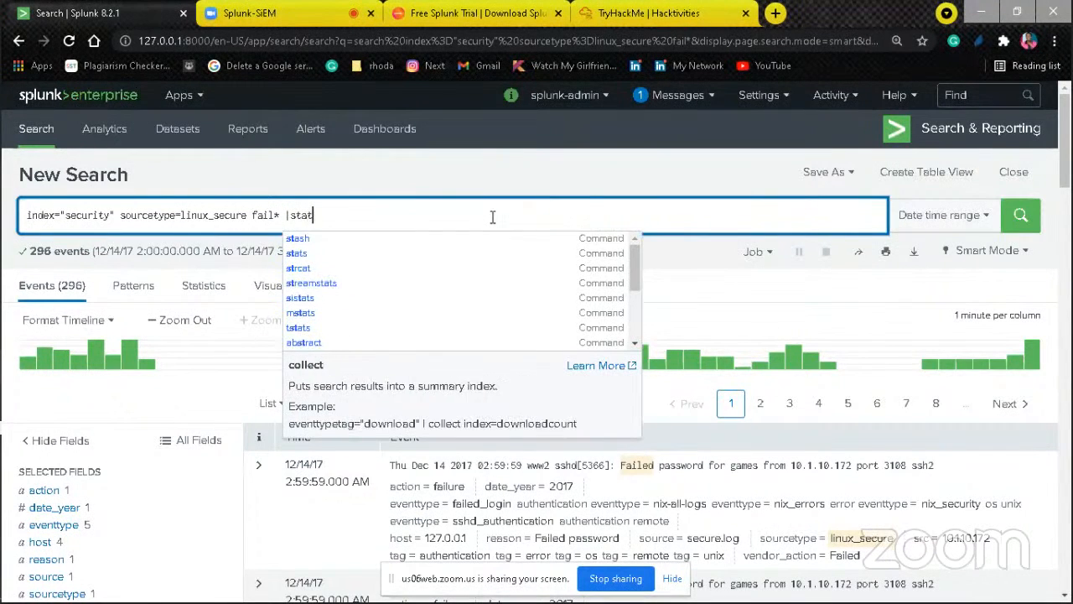
key("Down")
key("Return")
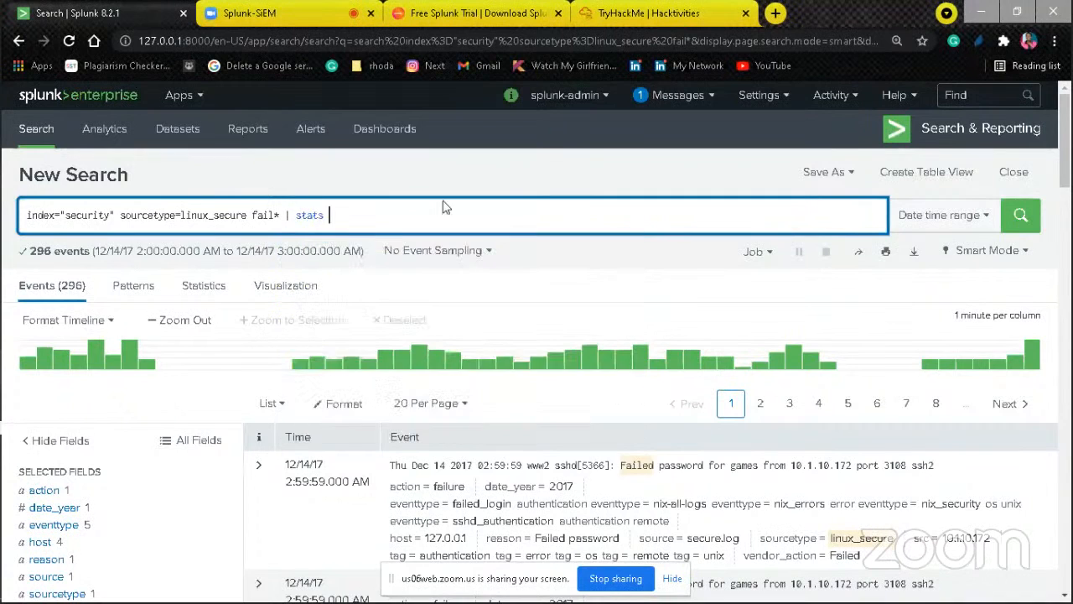
type("count ")
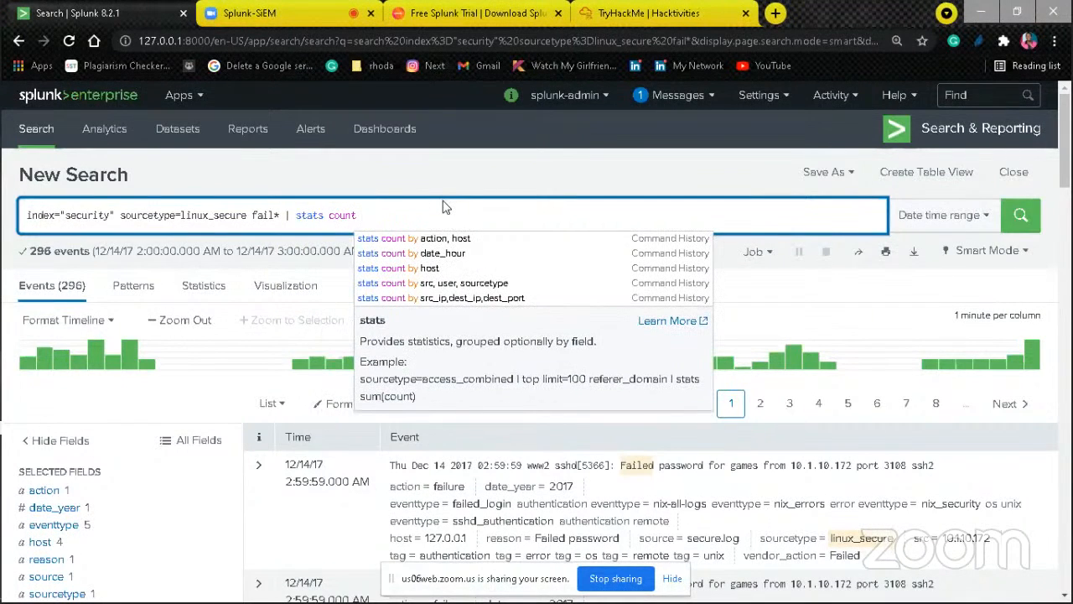
type("by user")
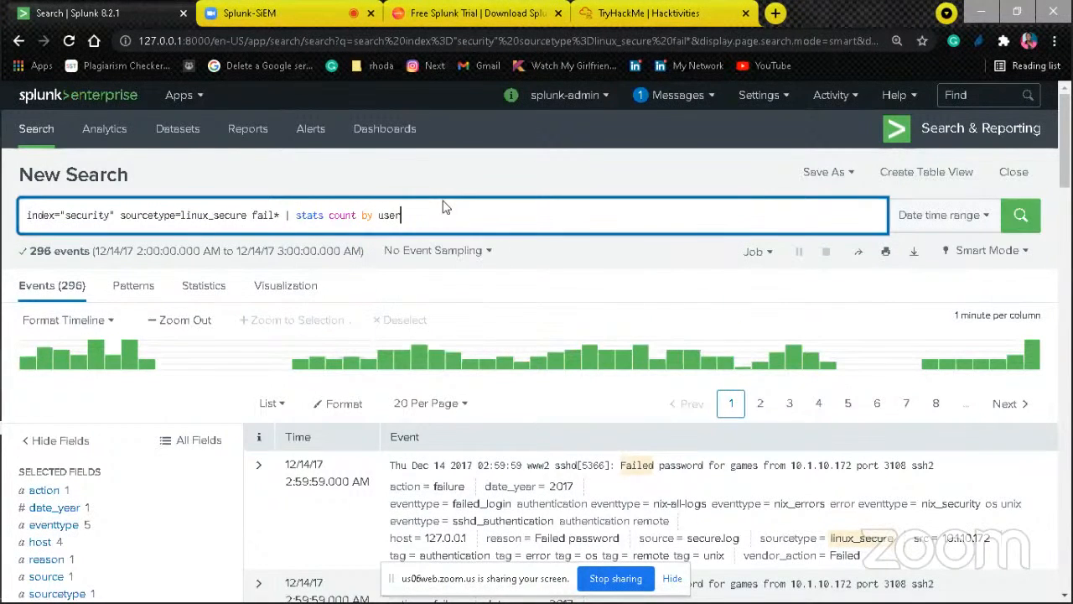
key("Return")
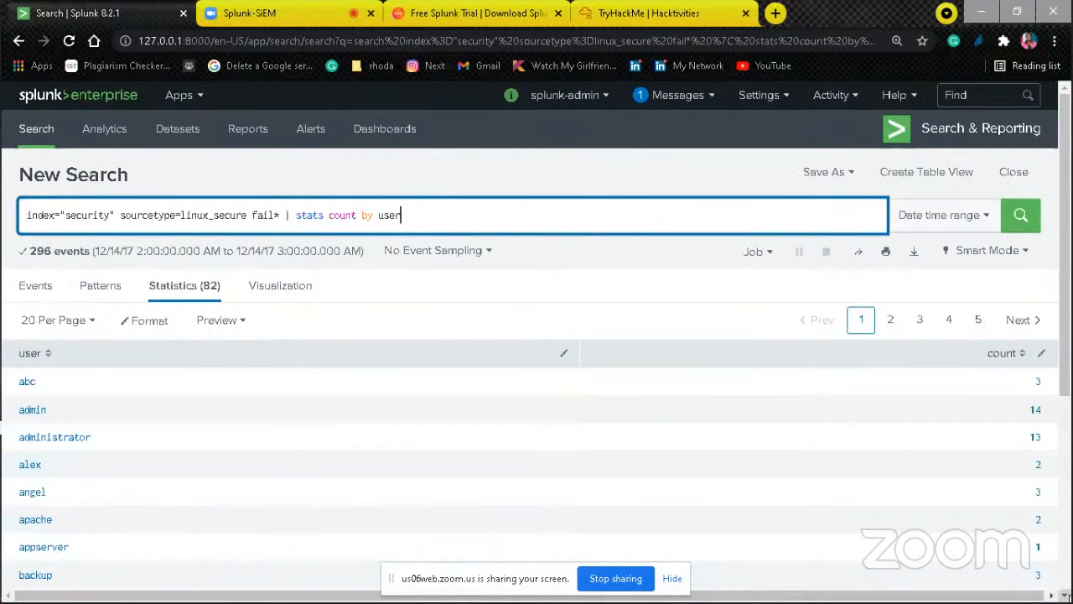
Step: Extend the query with | search count>5 to keep only users above five failures, and run it
scroll(537, 335, "down", 1)
scroll(537, 335, "down", 1)
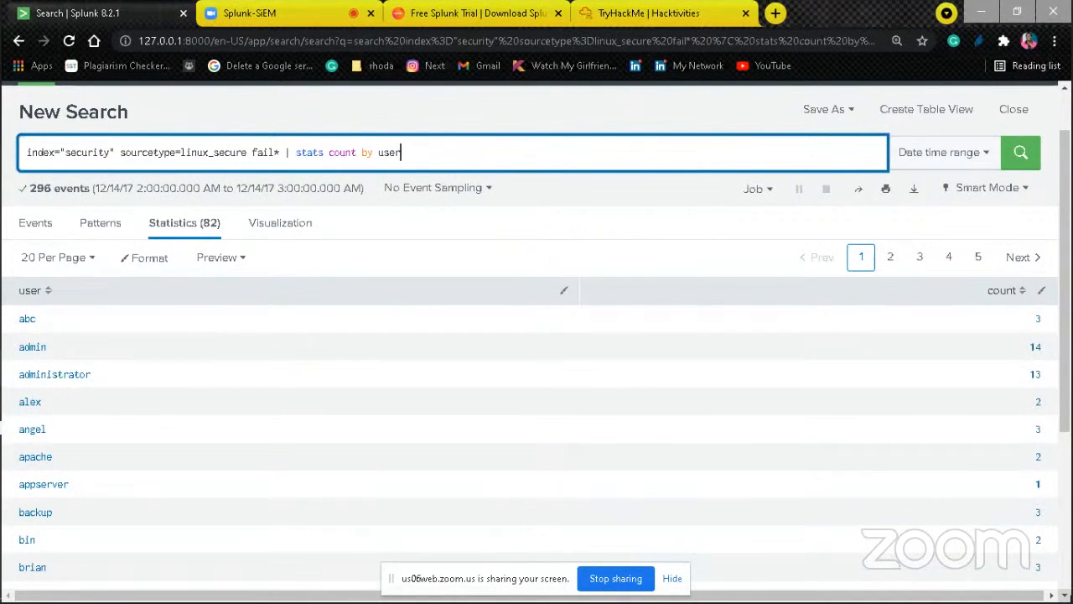
scroll(536, 336, "down", 3)
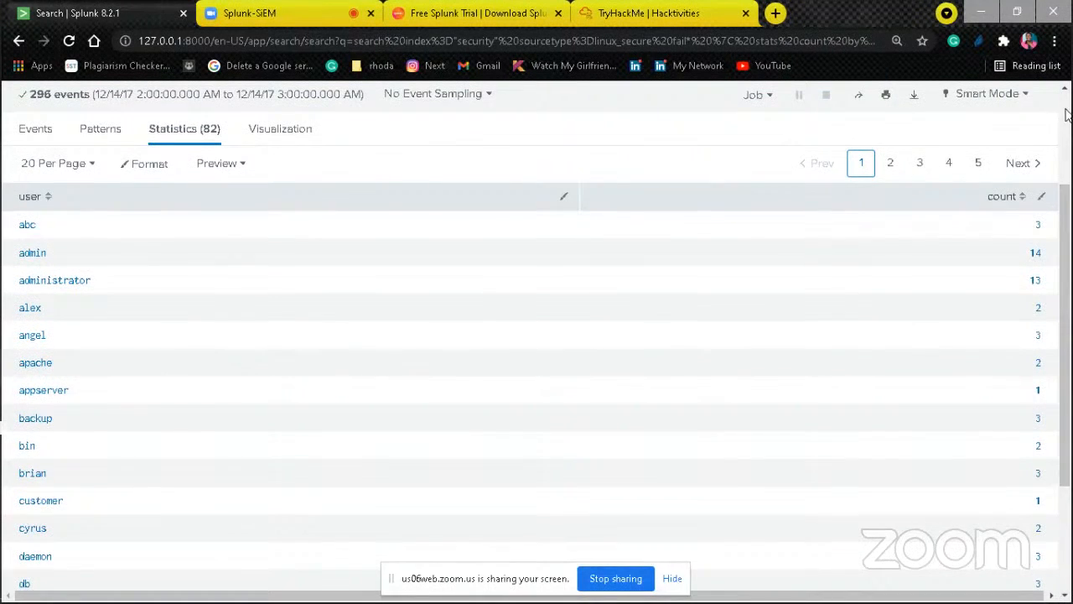
left_click(1067, 117)
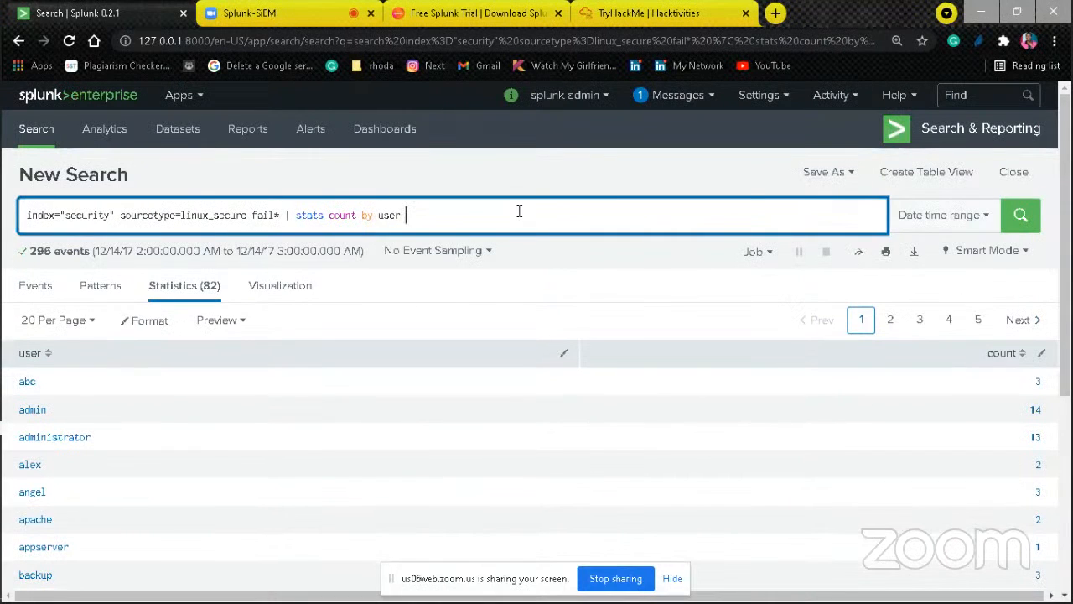
type("|")
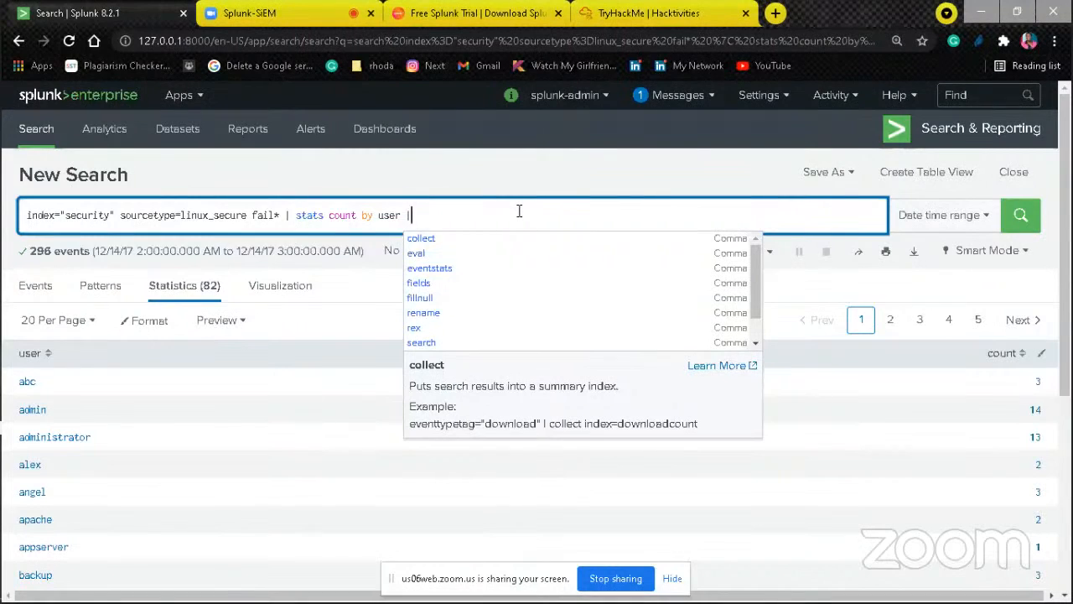
type(" se")
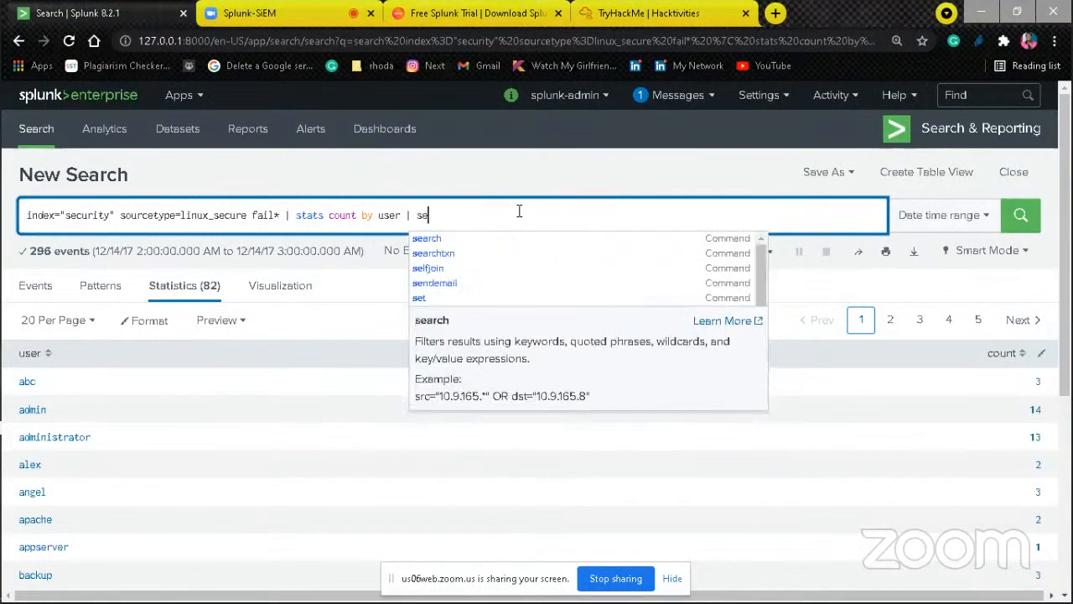
type("arch co")
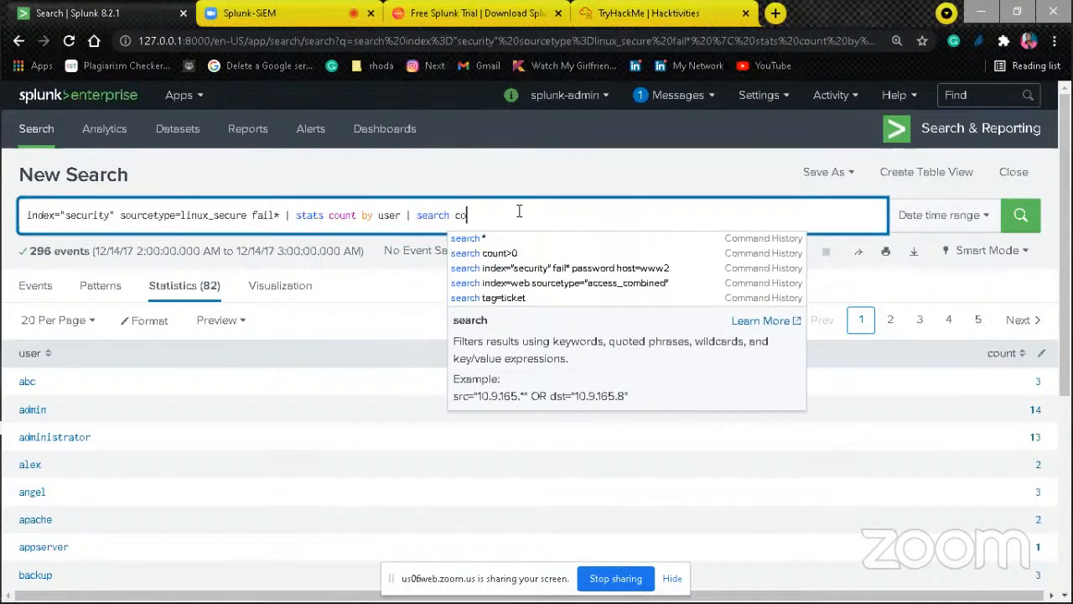
type("unt")
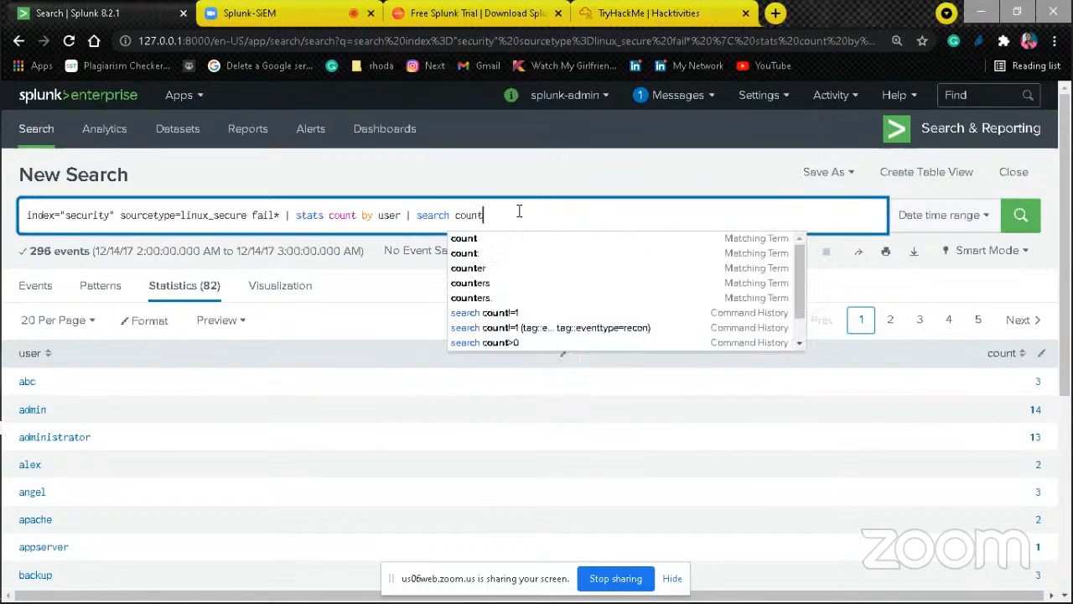
type(">")
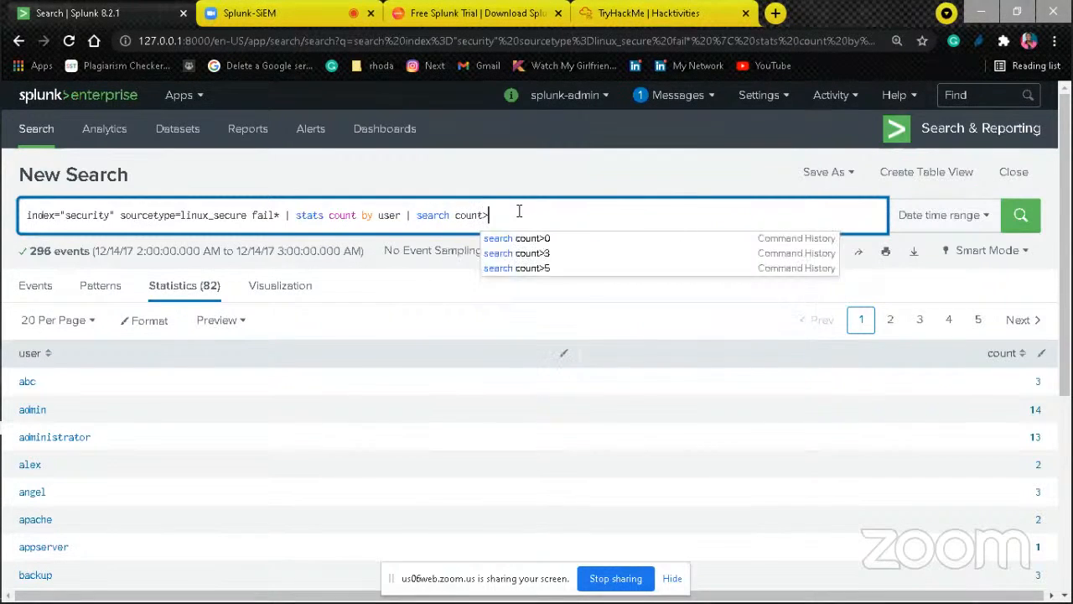
type("5")
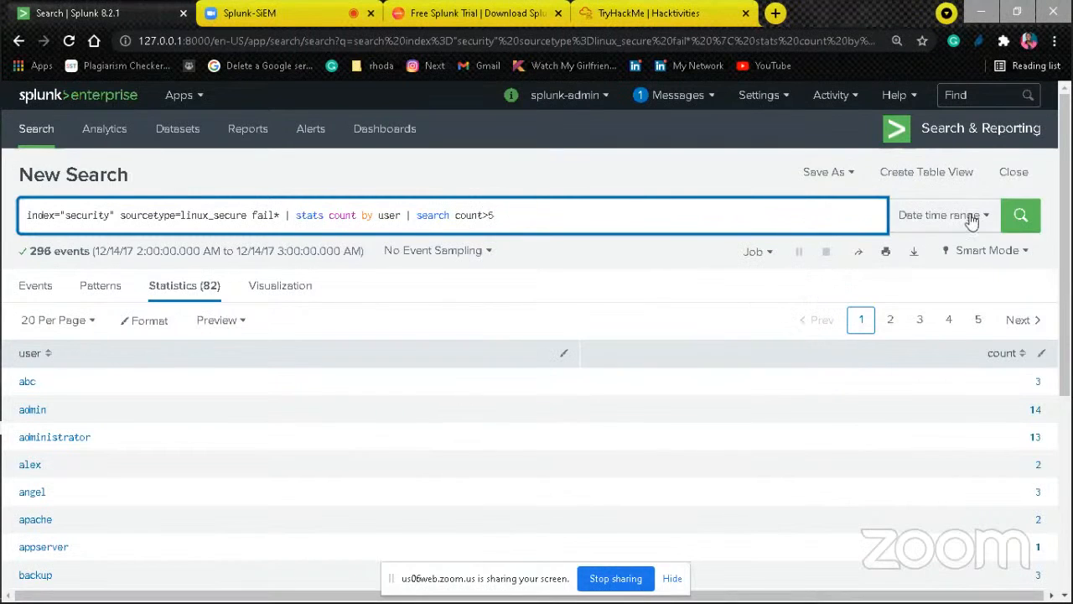
left_click(1026, 217)
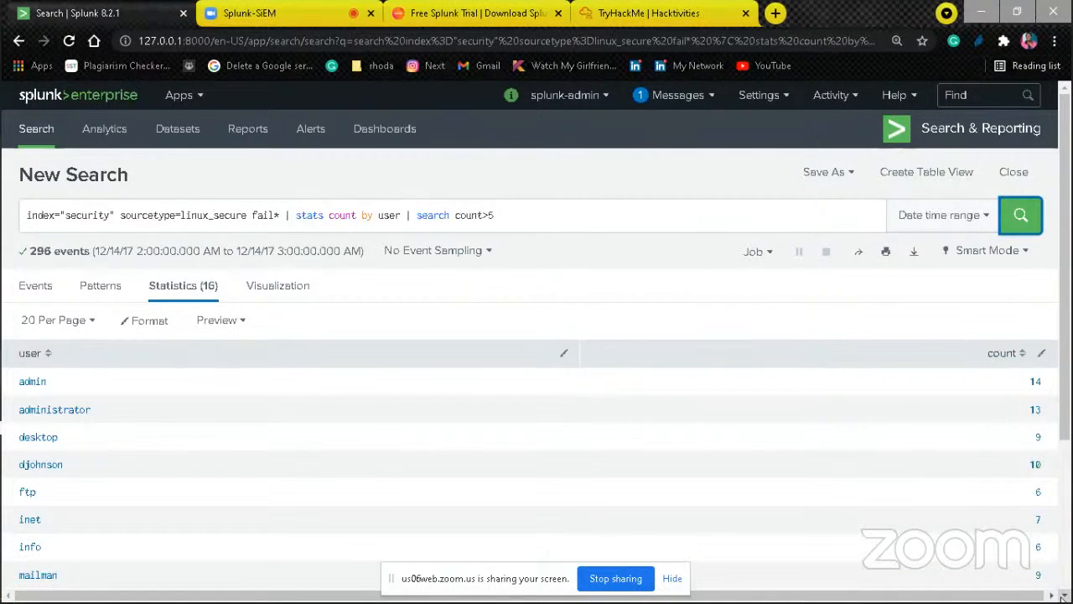
Step: Review the users with more than five failures and switch the search mode to Verbose Mode
scroll(1063, 596, "down", 3)
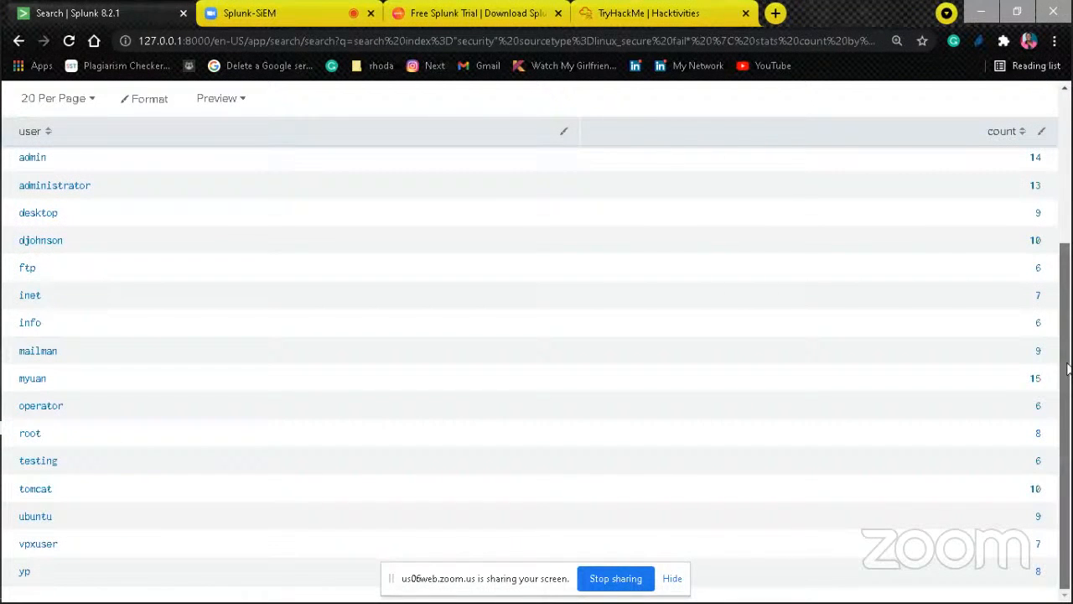
left_click_drag(1069, 369, 1071, 391)
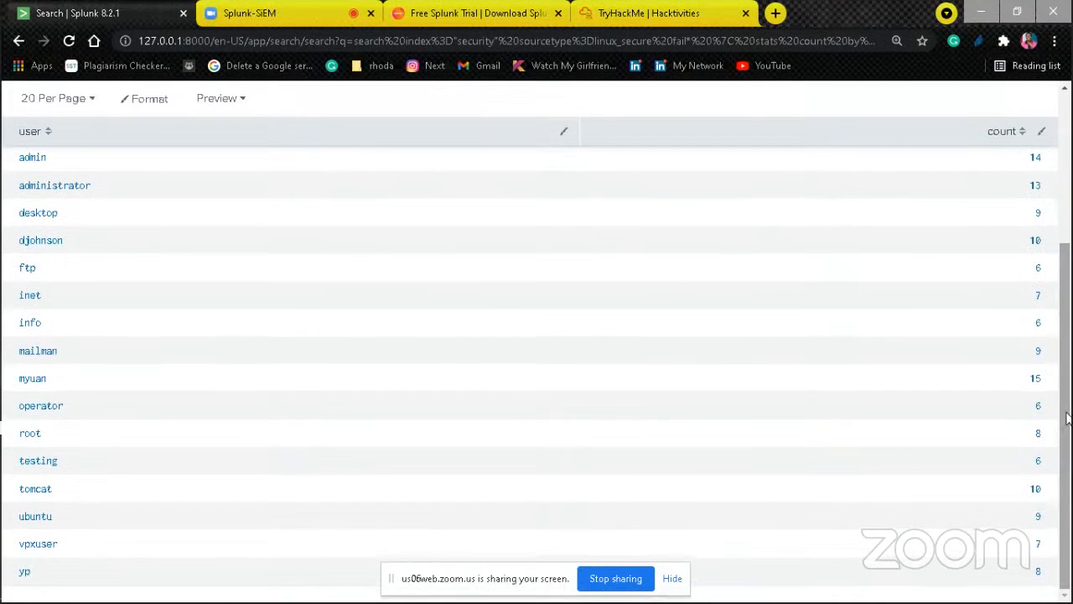
left_click_drag(1067, 419, 1067, 318)
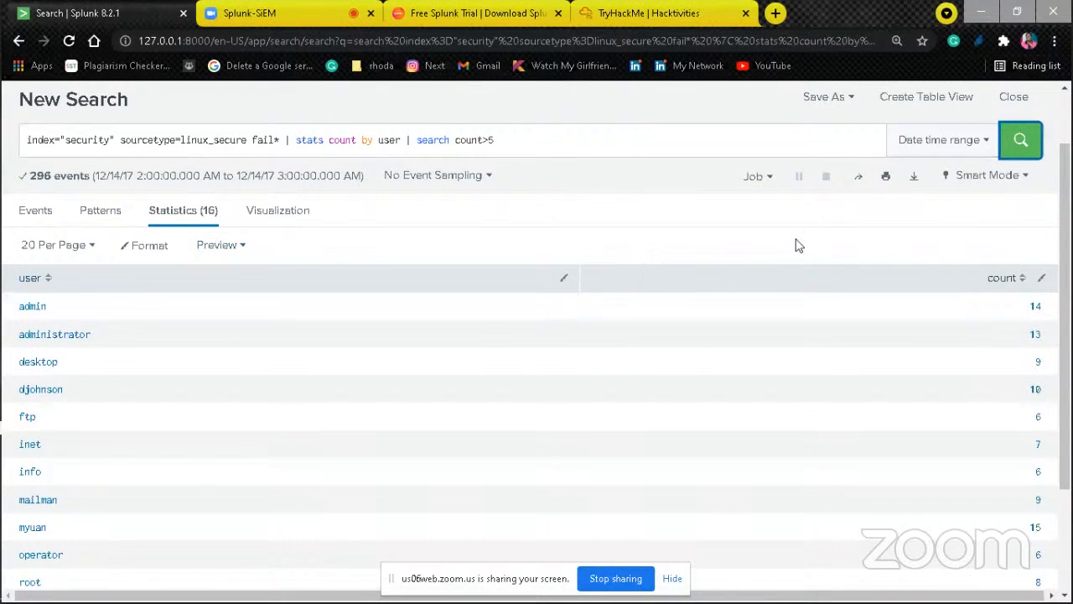
left_click(996, 175)
left_click(811, 344)
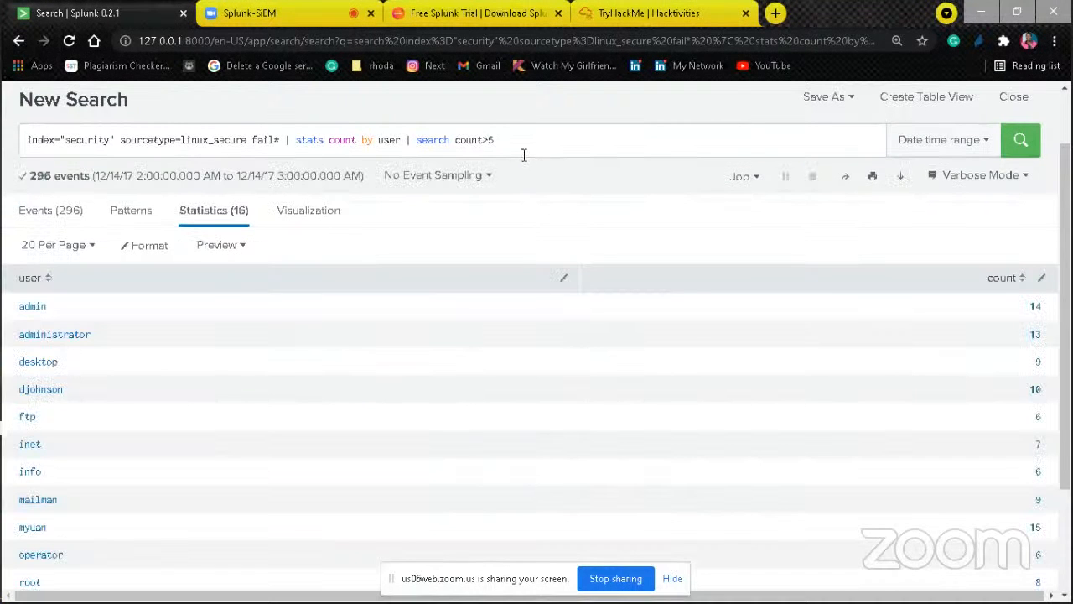
Step: Try to order the user counts by appending | search-count to the query and running it
left_click(530, 139)
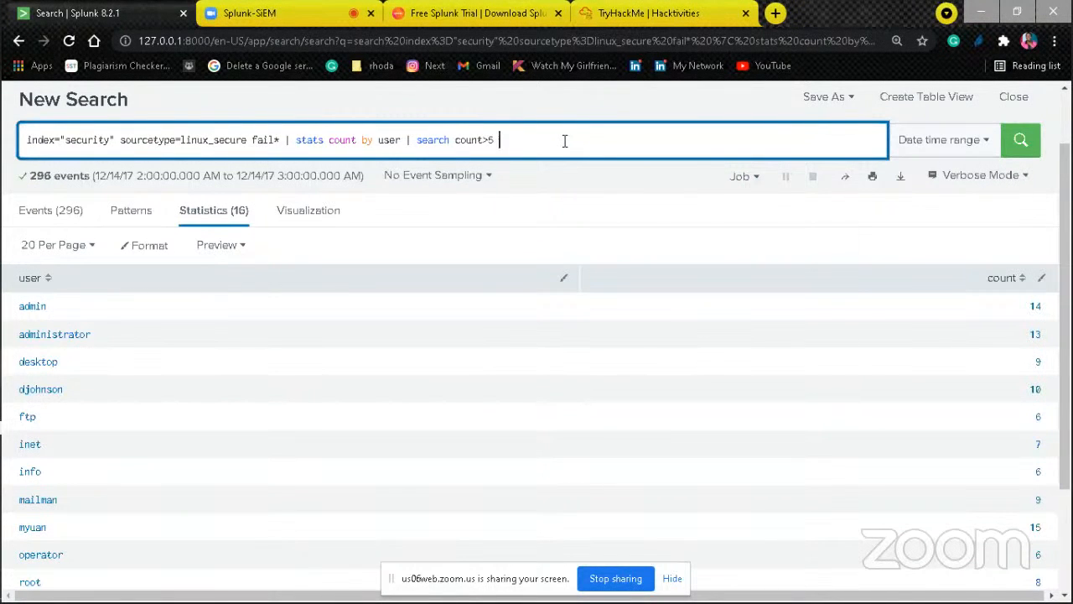
type("| c")
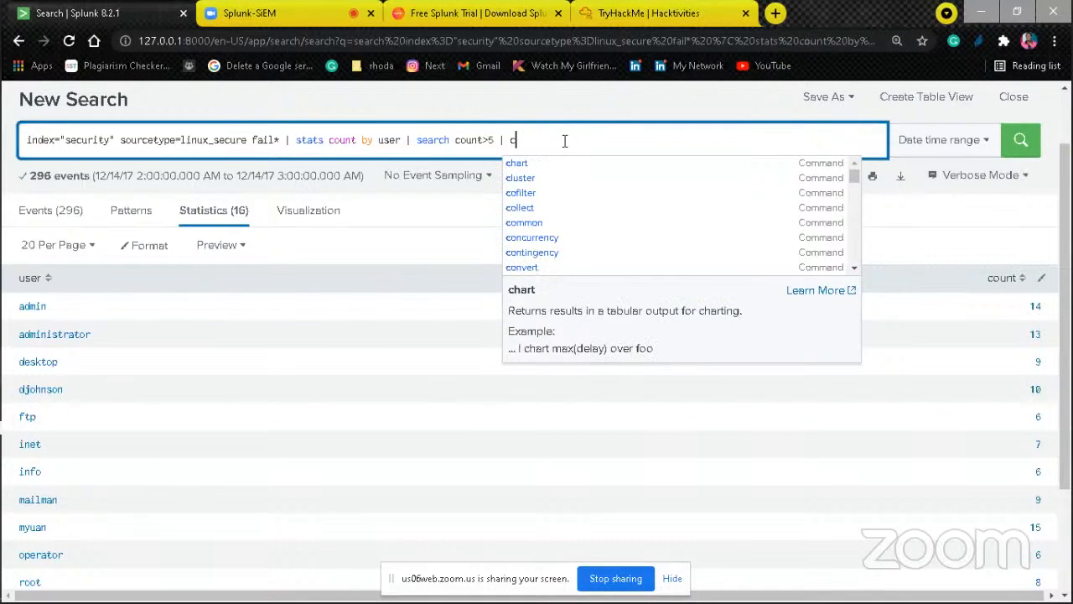
key("BackSpace")
type("search -")
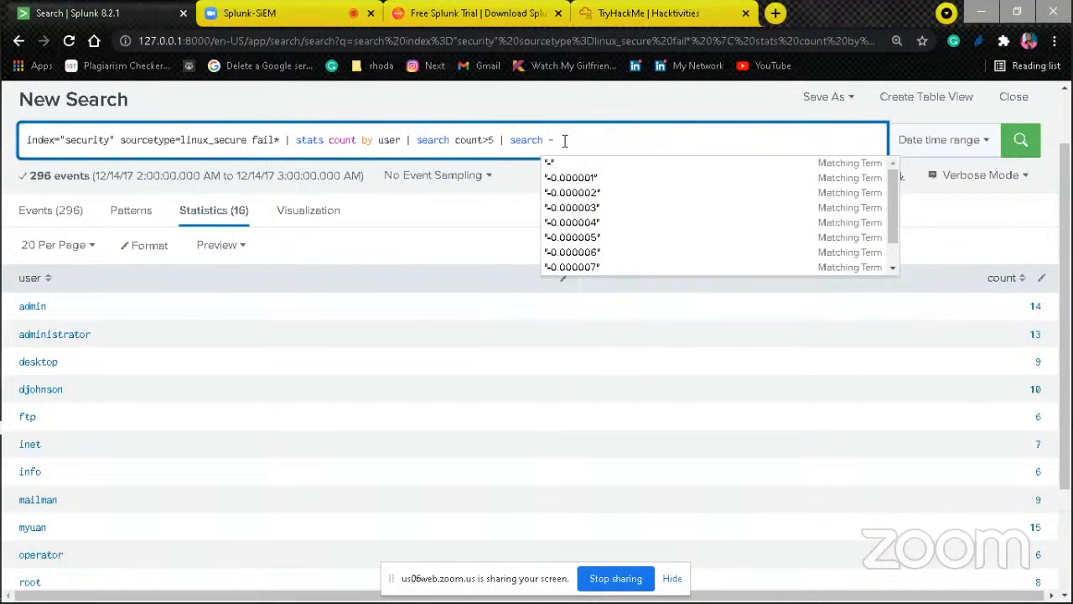
key("BackSpace")
key("BackSpace")
type("-")
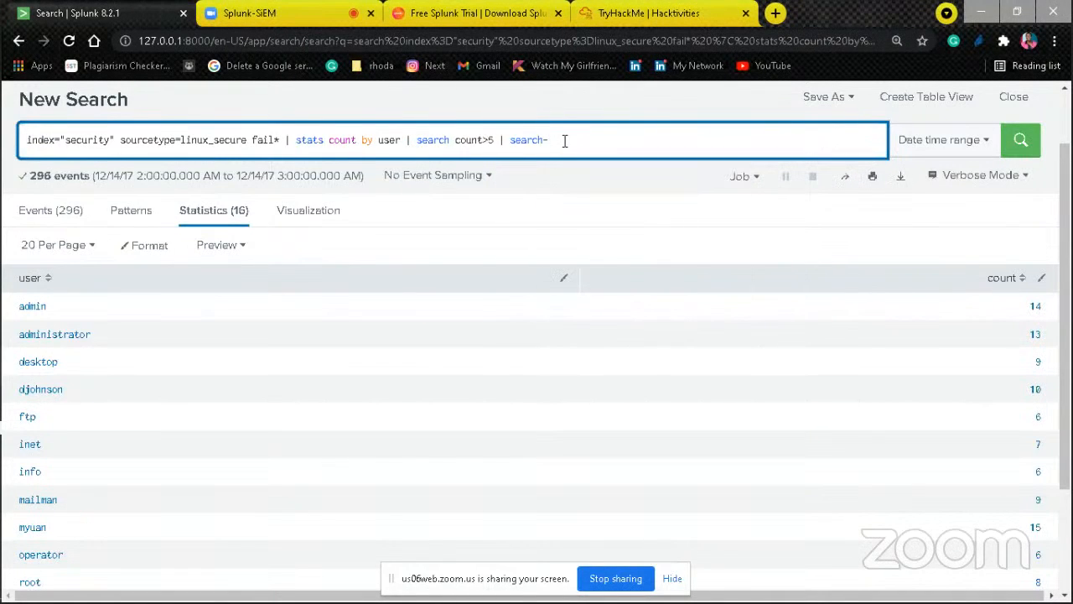
type("count")
key("Left")
key("Left")
key("Left")
key("Left")
left_click(1017, 143)
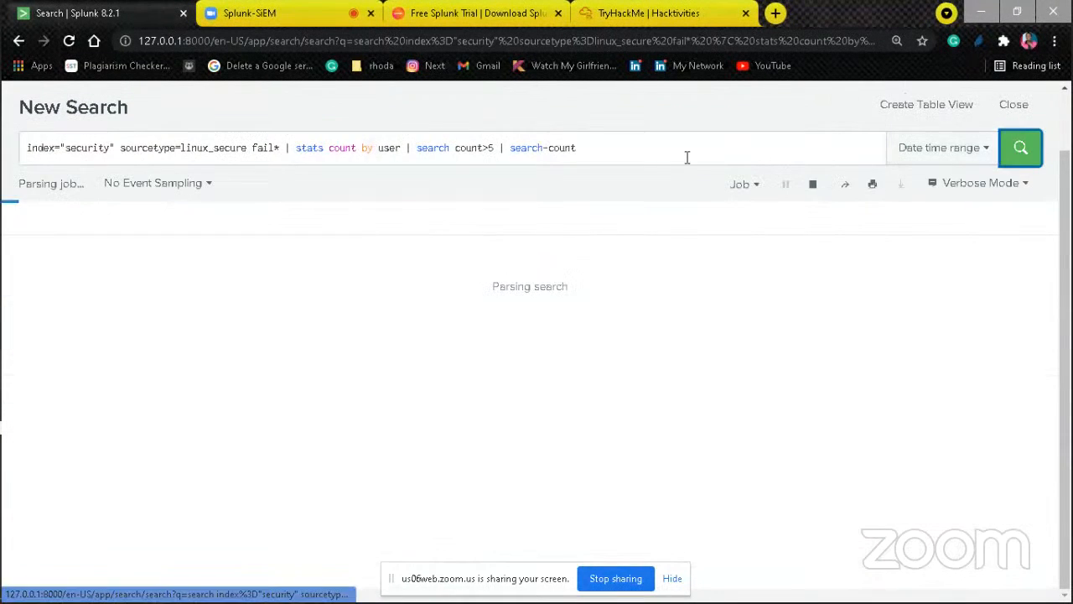
Step: Try the final clause spaced as search - count and as search -count, running the query each time
left_click(546, 147)
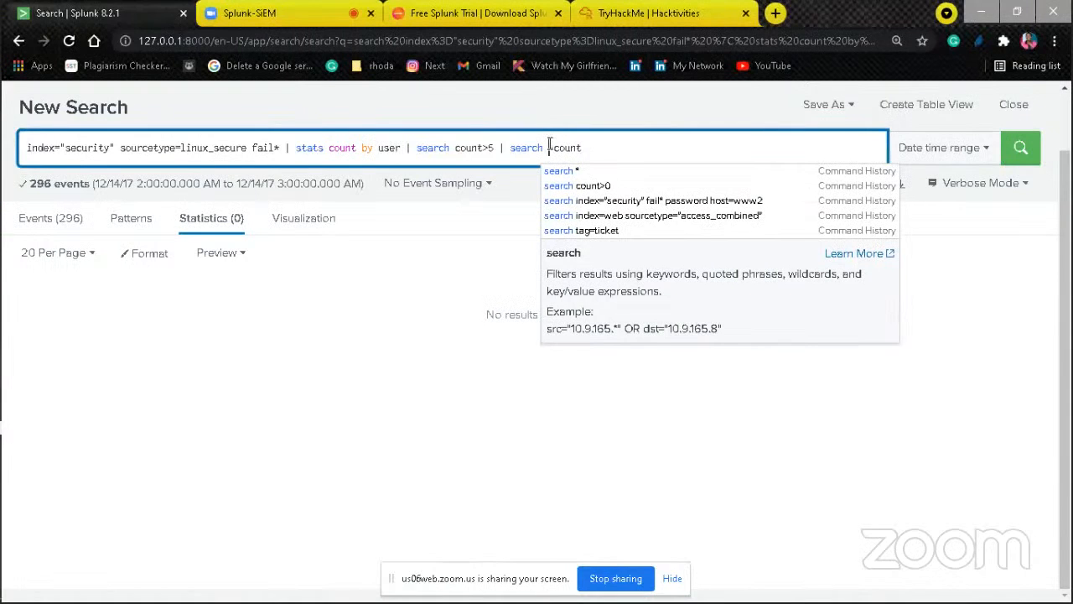
double_click(556, 147)
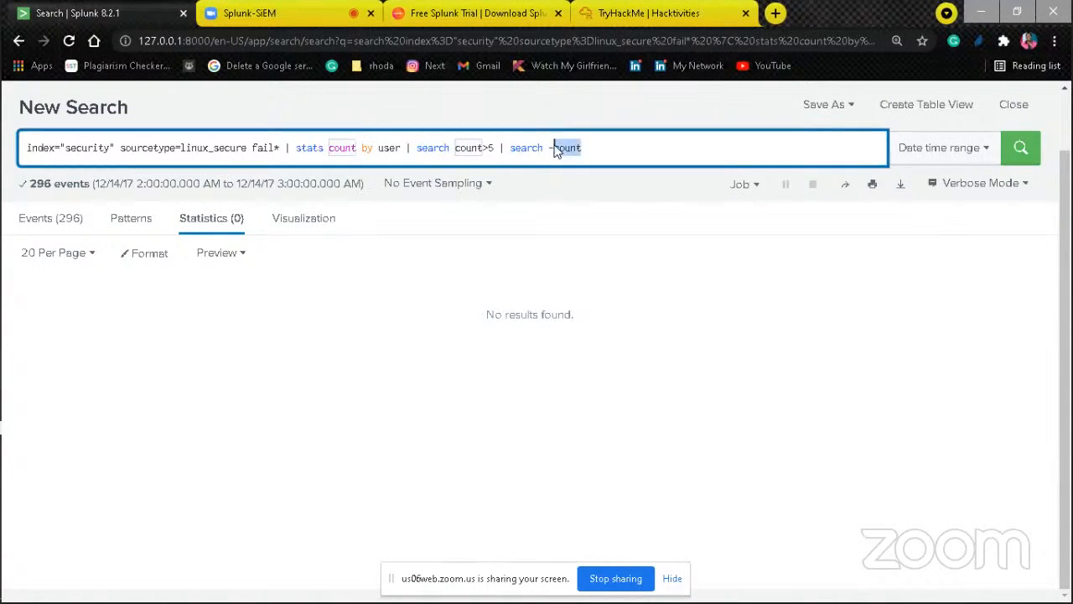
left_click(554, 148)
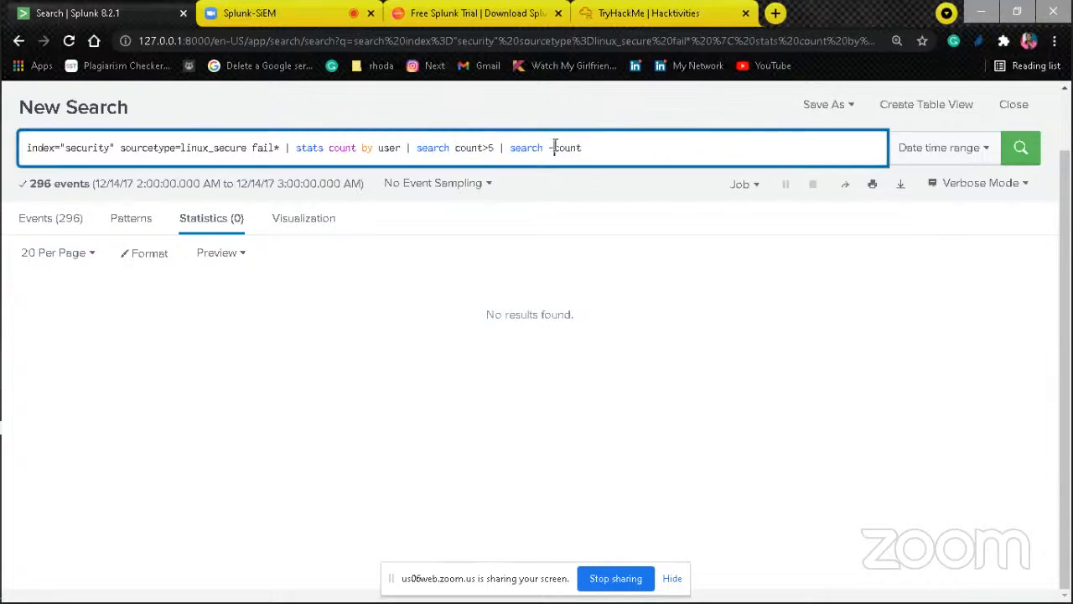
left_click(1025, 148)
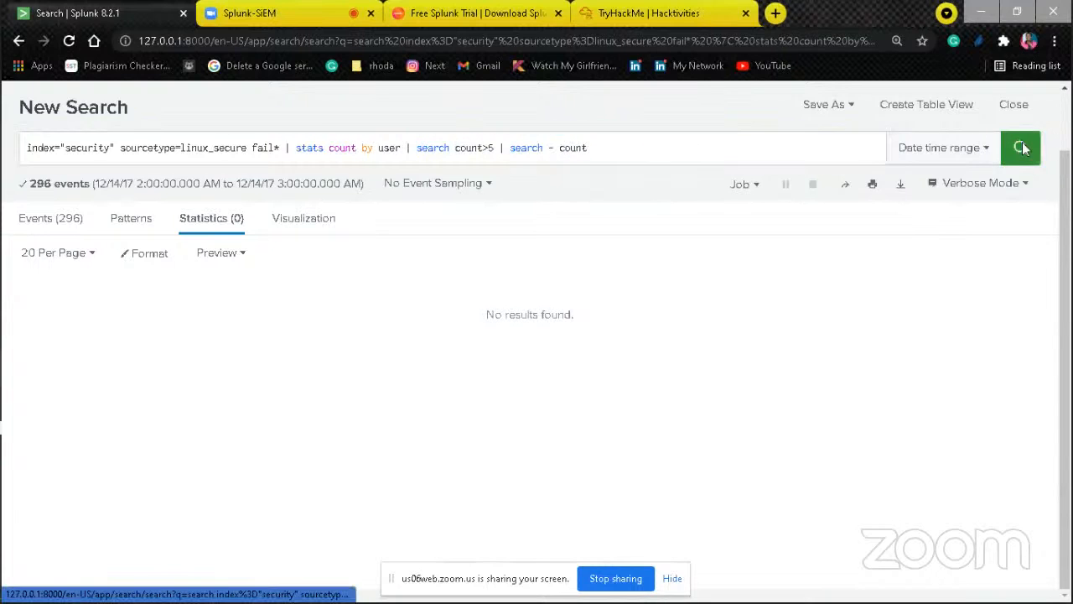
left_click(559, 148)
key("BackSpace")
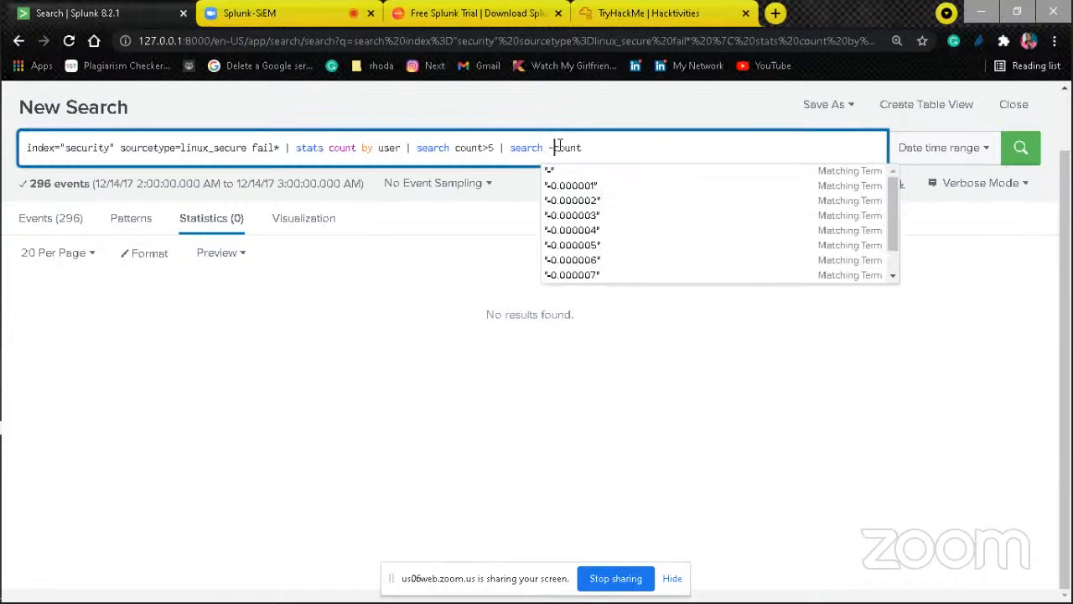
left_click(1021, 151)
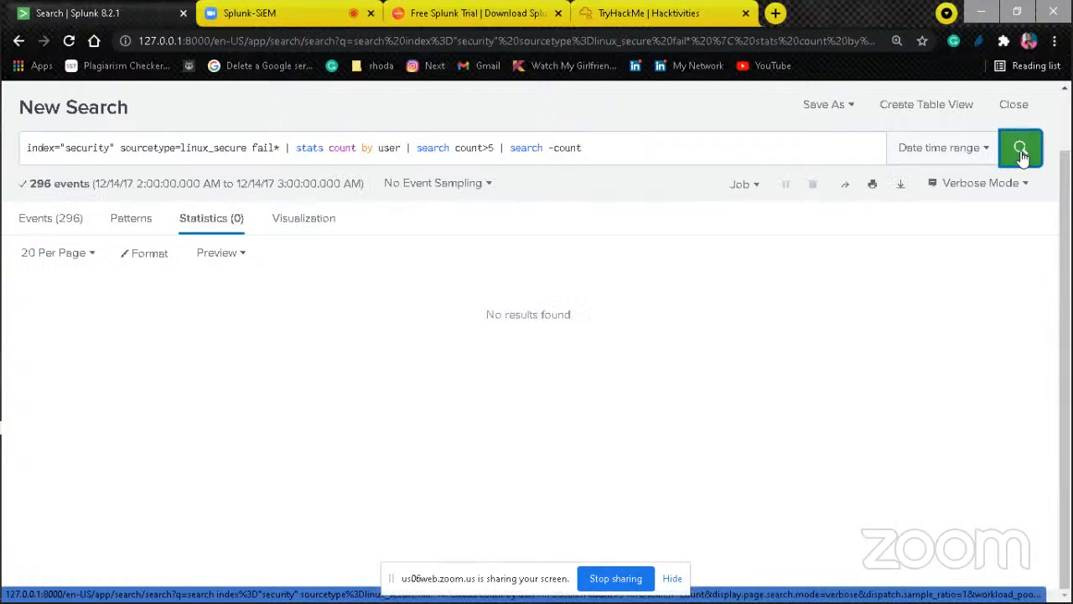
Step: Remove the final | search -count clause so the query ends at search count>5, and rerun it
left_click(546, 148)
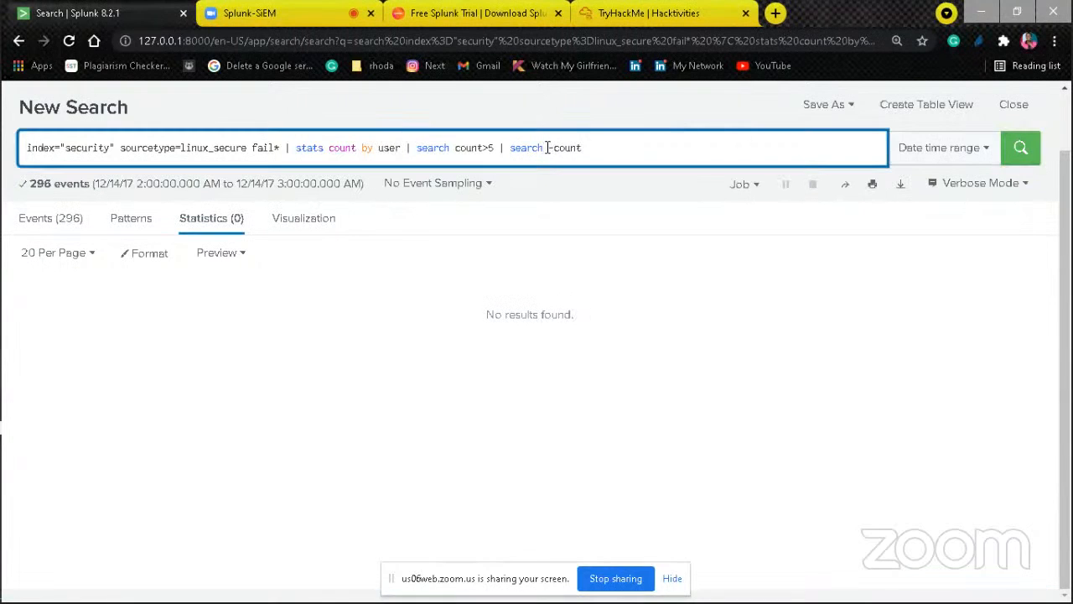
key("Delete")
key("Delete")
key("Delete")
key("Delete")
key("Delete")
key("BackSpace")
key("BackSpace")
key("BackSpace")
key("BackSpace")
key("BackSpace")
key("BackSpace")
key("BackSpace")
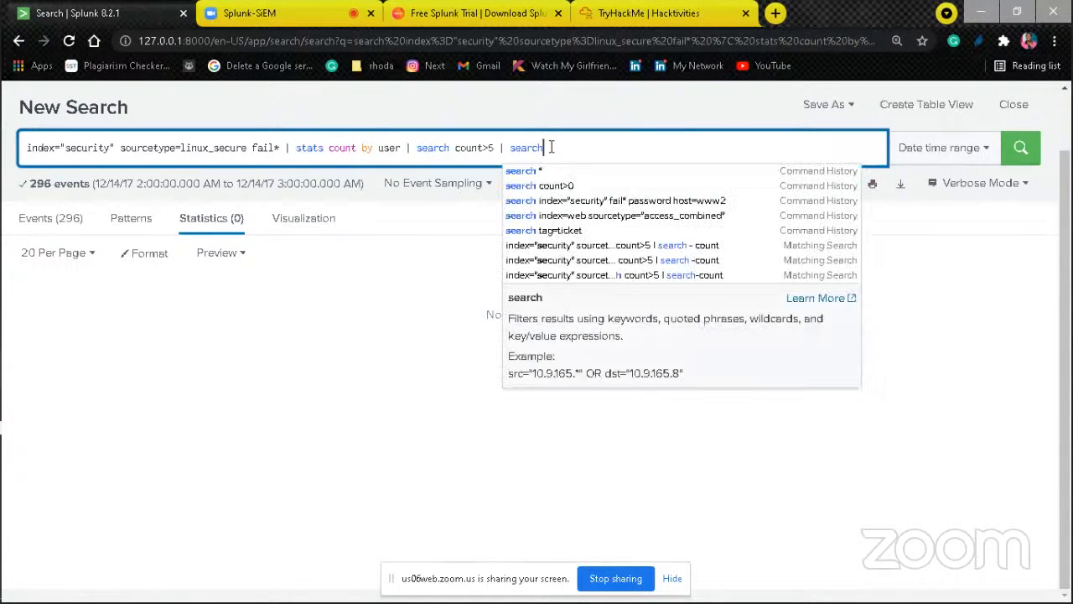
key("BackSpace")
key("BackSpace")
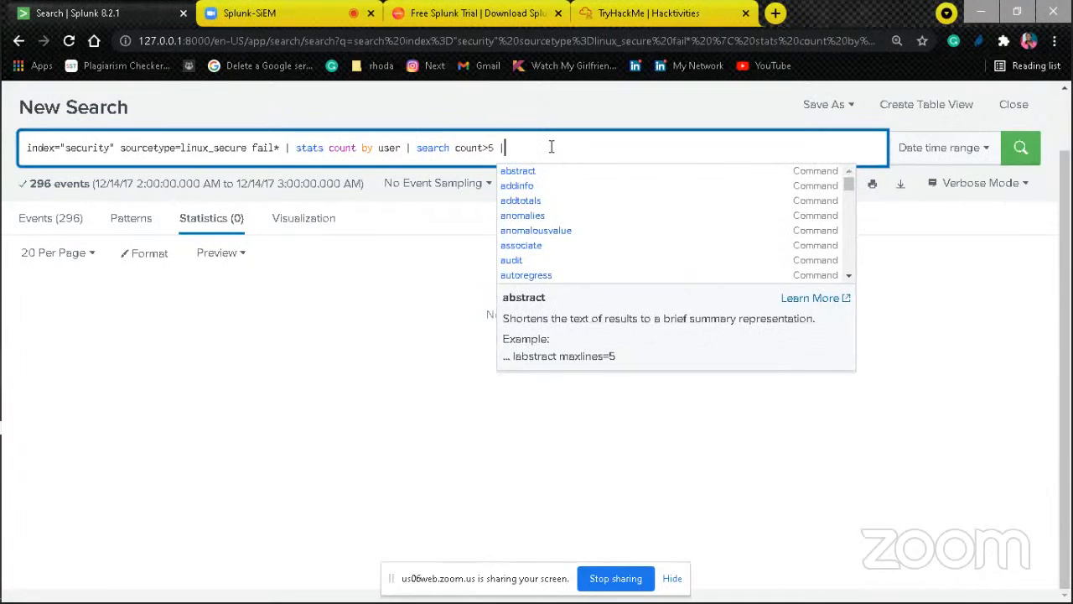
left_click(1021, 149)
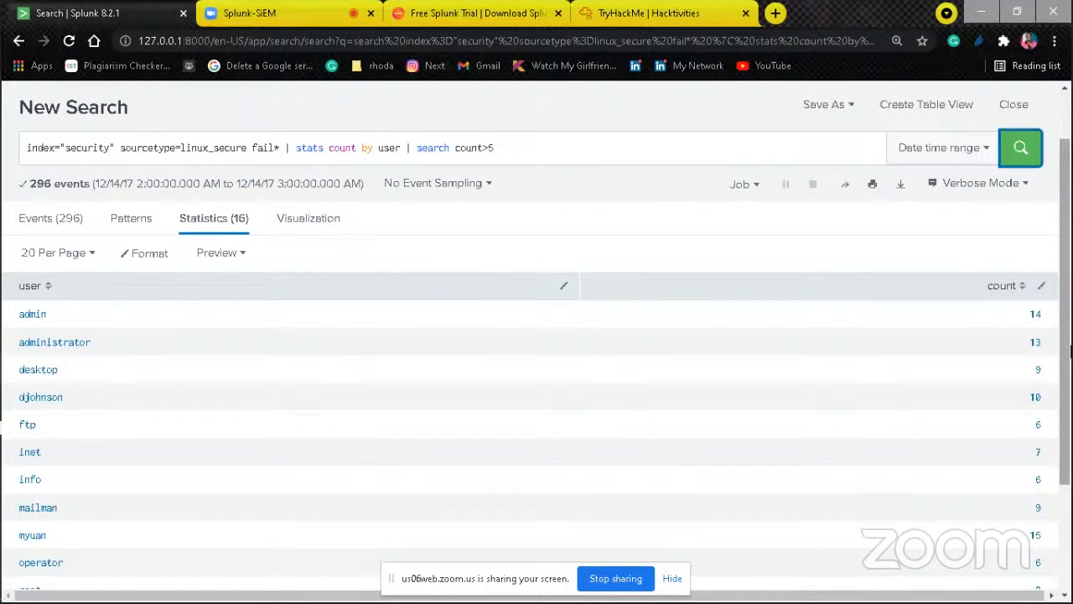
left_click_drag(1070, 352, 1063, 292)
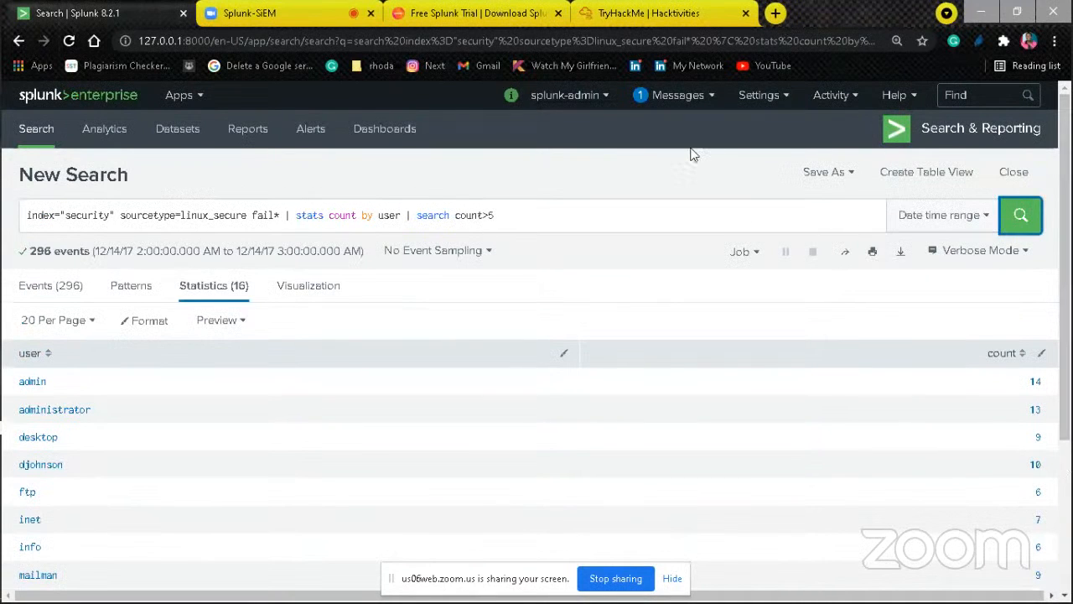
Step: View the matching events and examine the top values of the src field
left_click(48, 285)
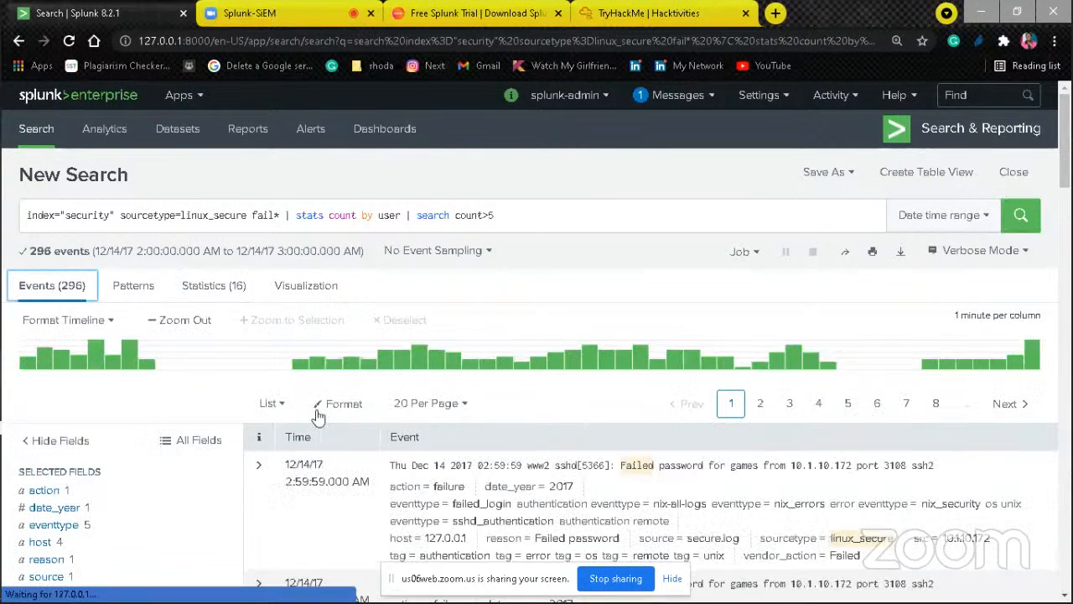
left_click_drag(1070, 151, 1071, 195)
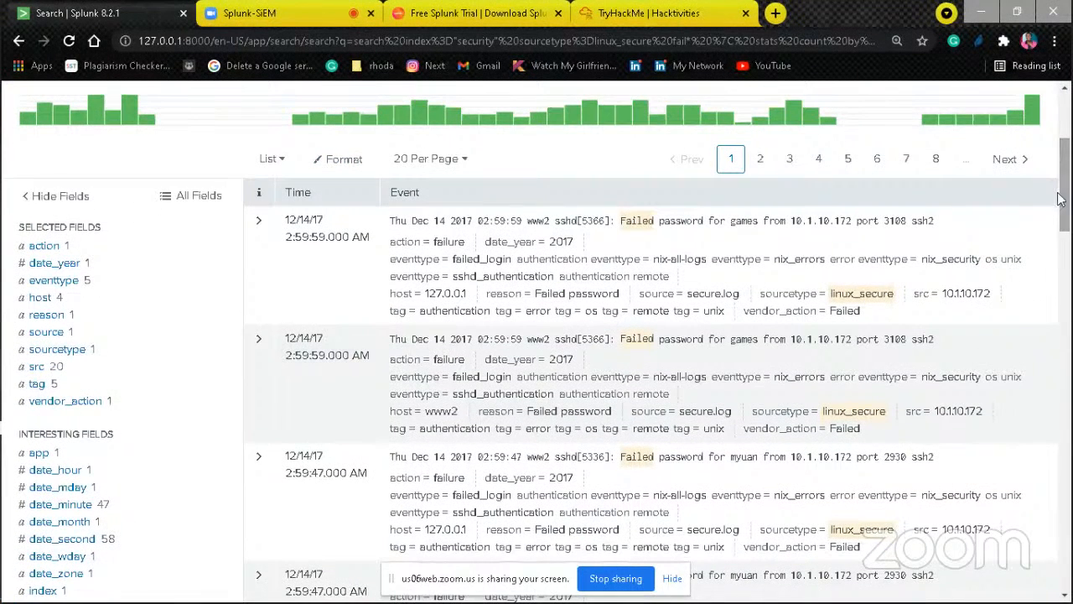
left_click(37, 366)
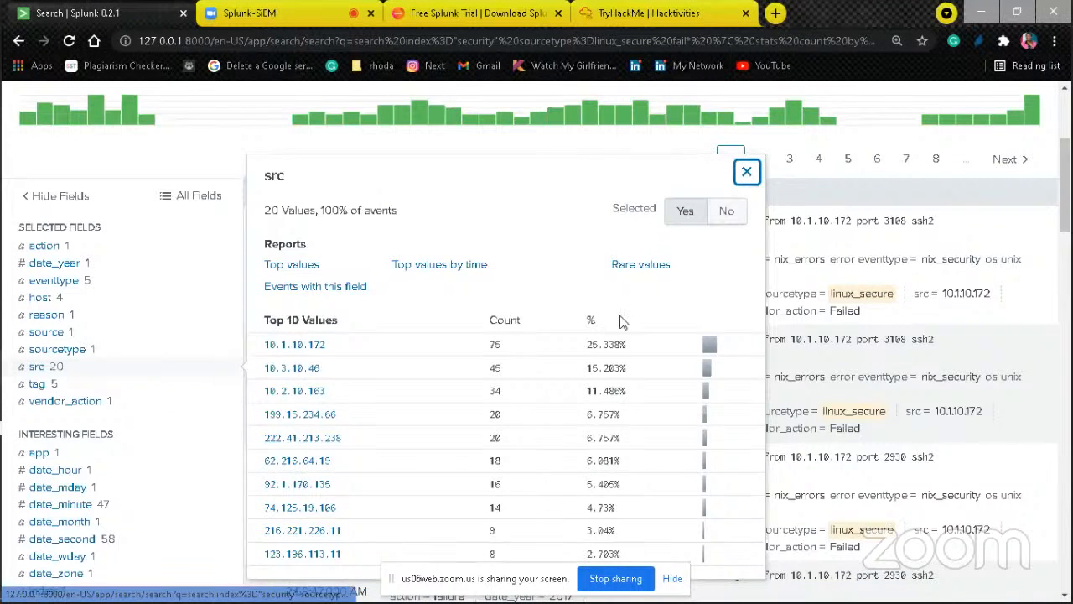
left_click_drag(1069, 193, 1070, 124)
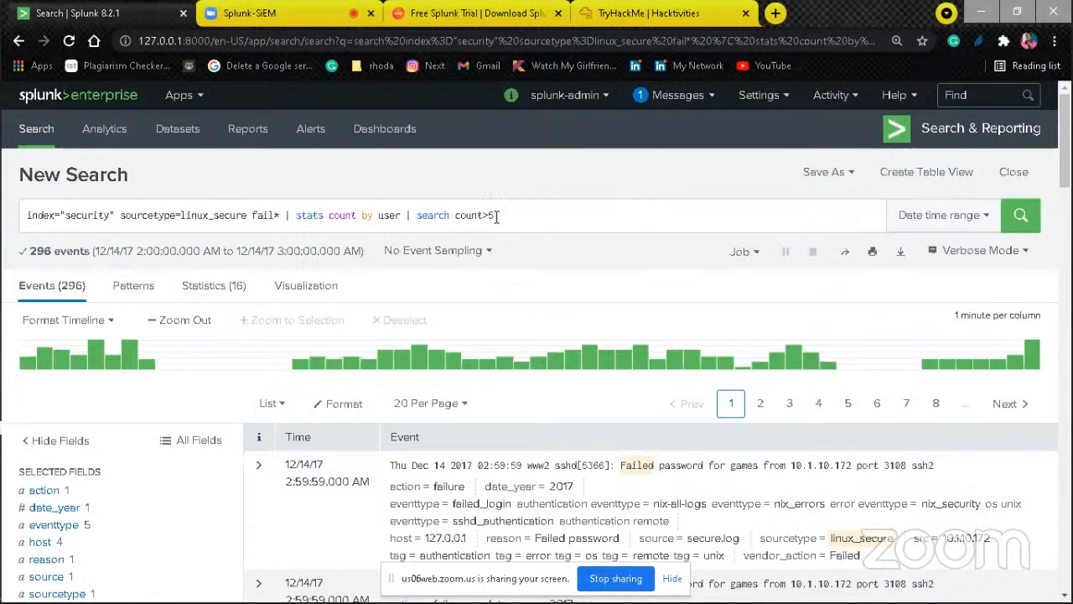
left_click_drag(1069, 135, 1063, 240)
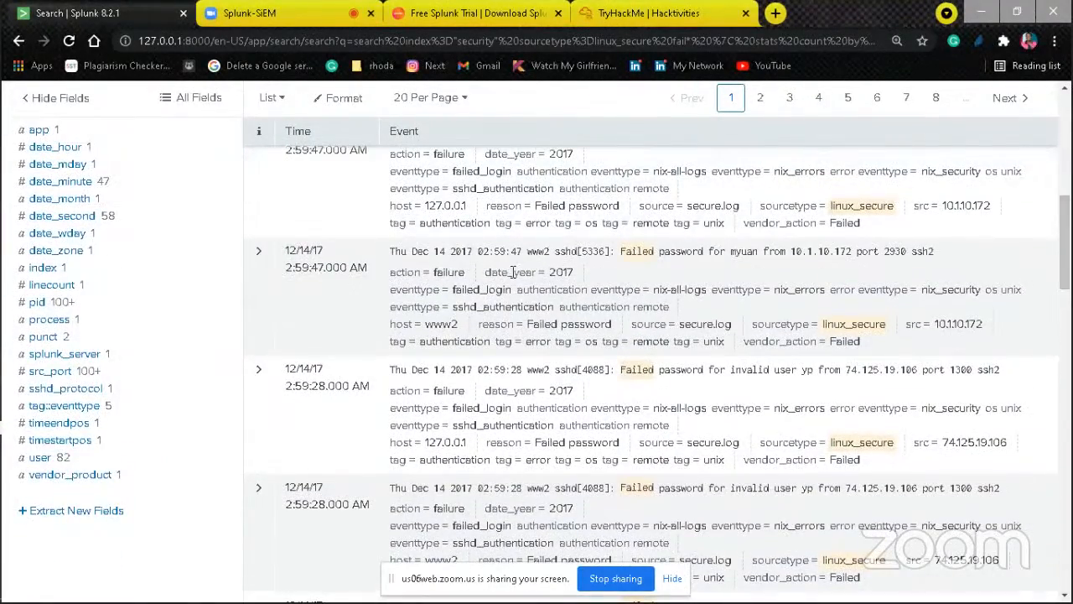
Step: Review the src_port field values and narrow the search to src_port=3847
left_click(51, 370)
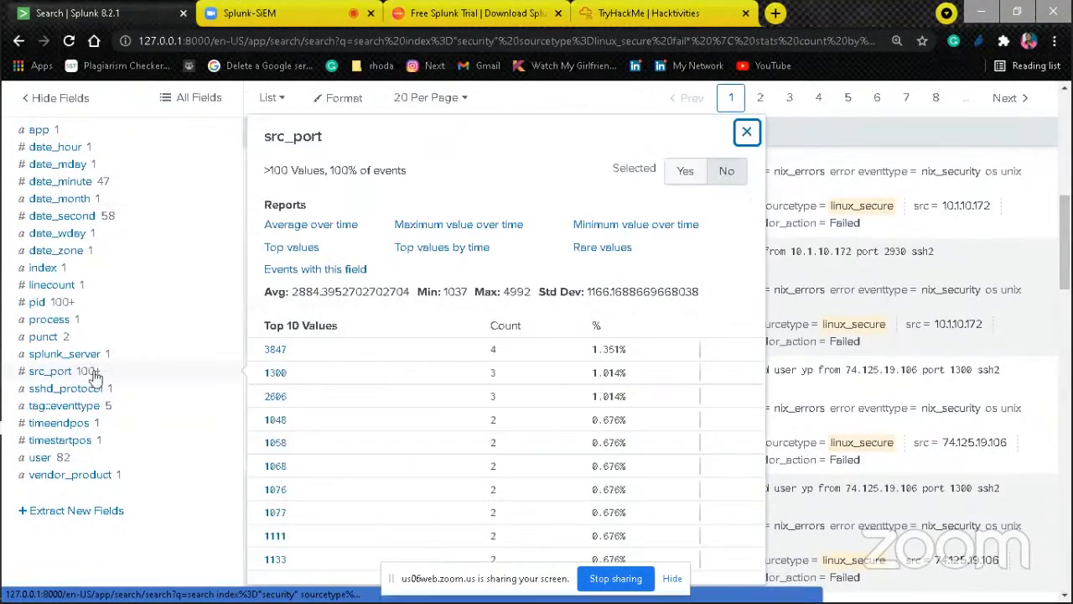
left_click_drag(1066, 204, 1059, 257)
scroll(1058, 260, "up", 1)
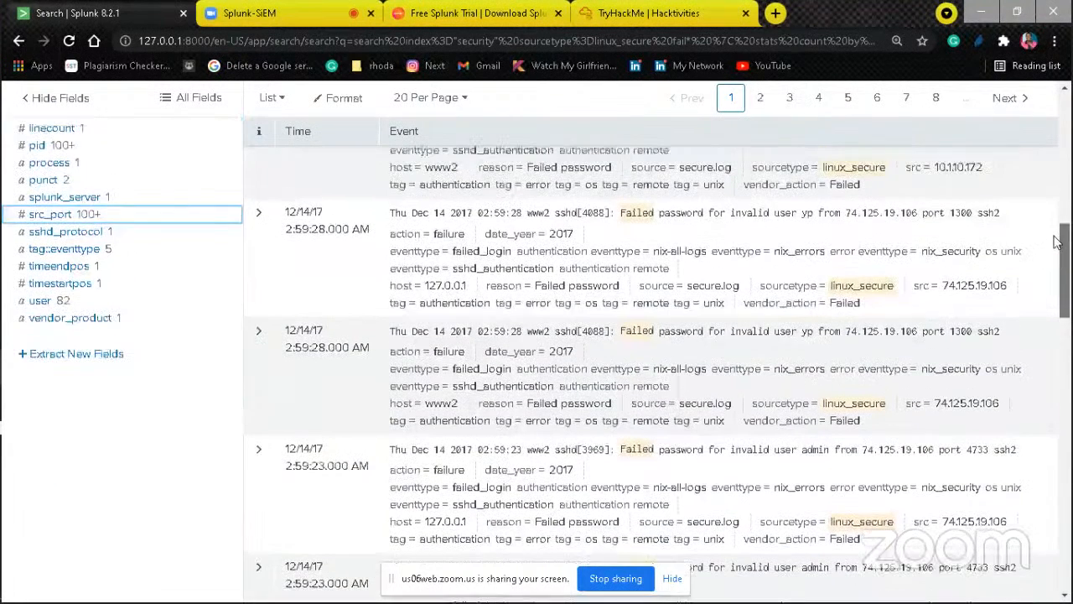
left_click(50, 215)
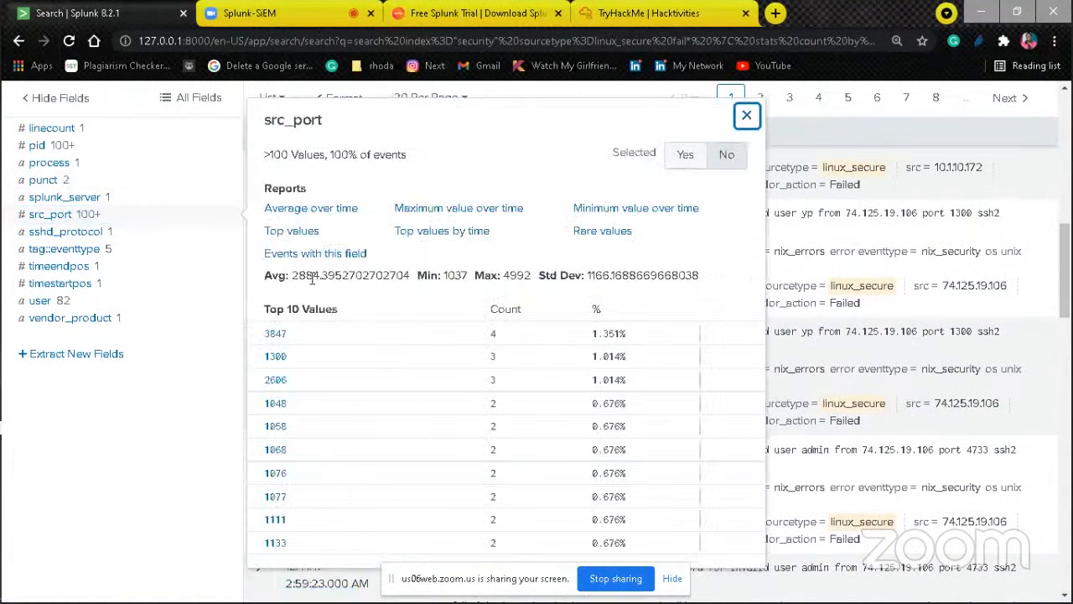
left_click(282, 336)
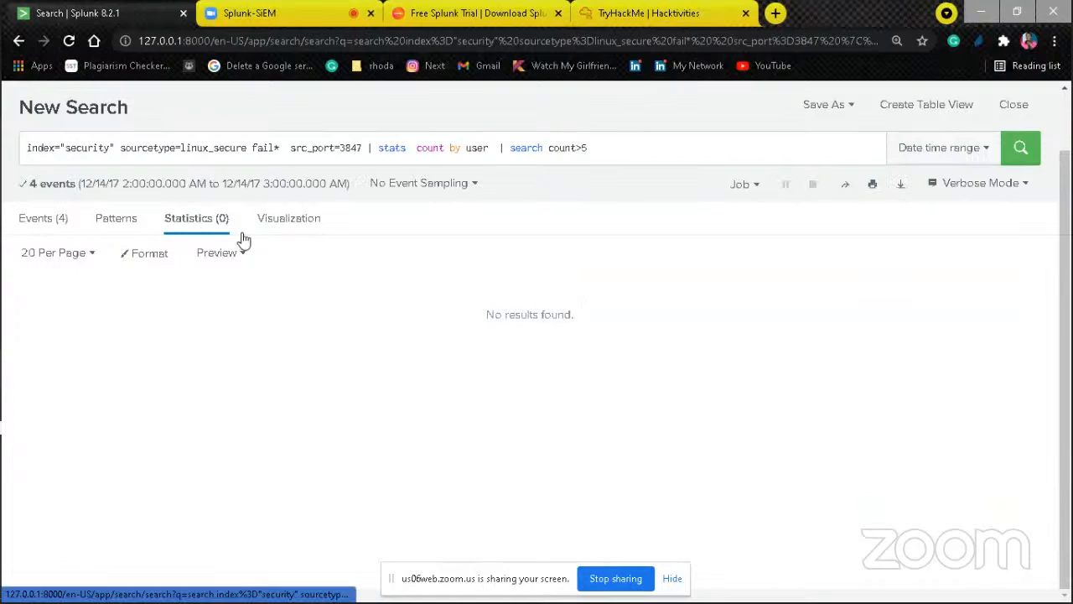
Step: Remove the src_port=3847 filter from the query and rerun the search
left_click(361, 147)
key("BackSpace")
key("BackSpace")
key("BackSpace")
key("BackSpace")
key("BackSpace")
key("BackSpace")
key("BackSpace")
key("BackSpace")
key("BackSpace")
key("BackSpace")
key("BackSpace")
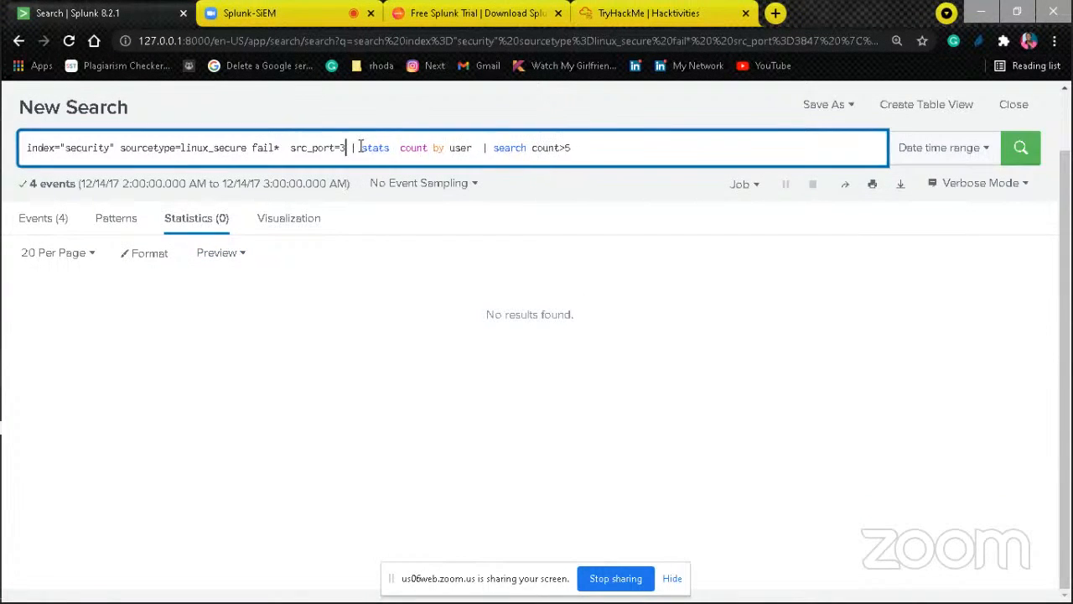
key("BackSpace")
key("BackSpace")
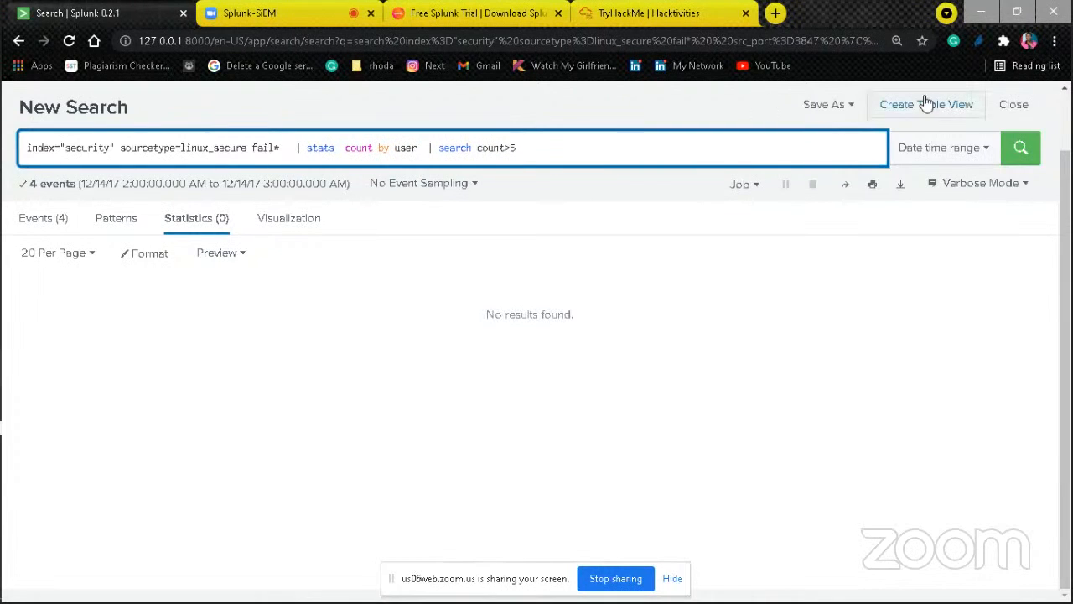
left_click(1014, 146)
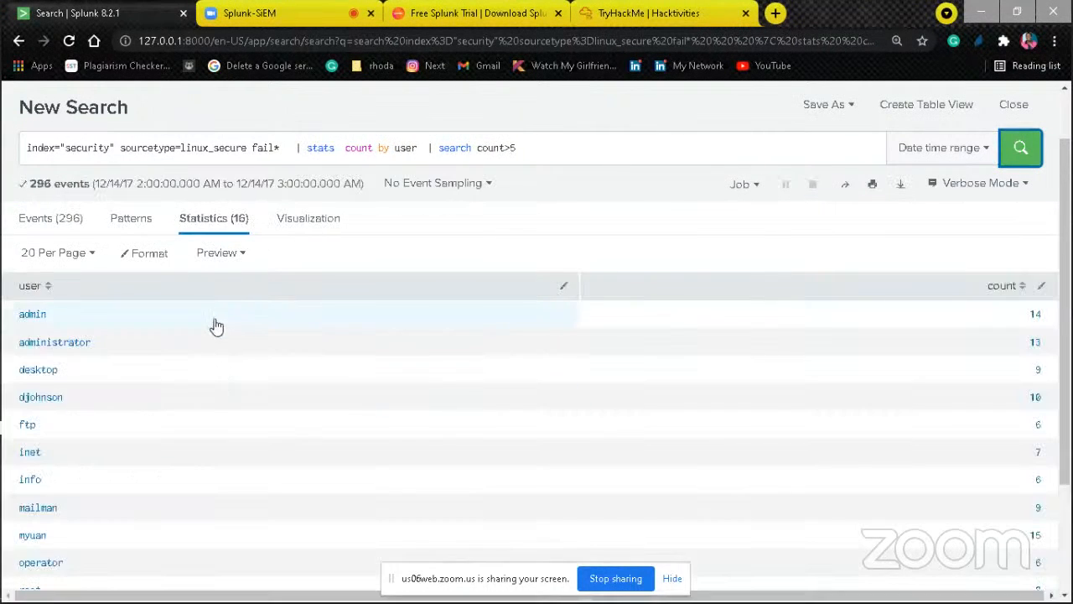
Step: Return to the matching events and examine the values of the pid, date_wday, date_second and date_month fields
left_click(46, 217)
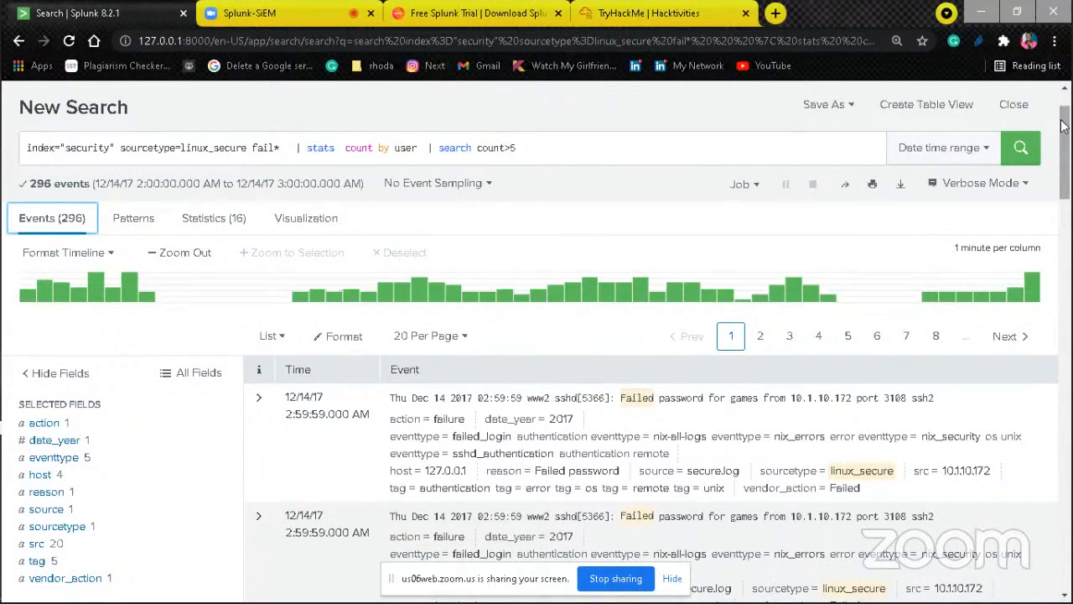
scroll(1067, 195, "down", 5)
scroll(1067, 195, "down", 2)
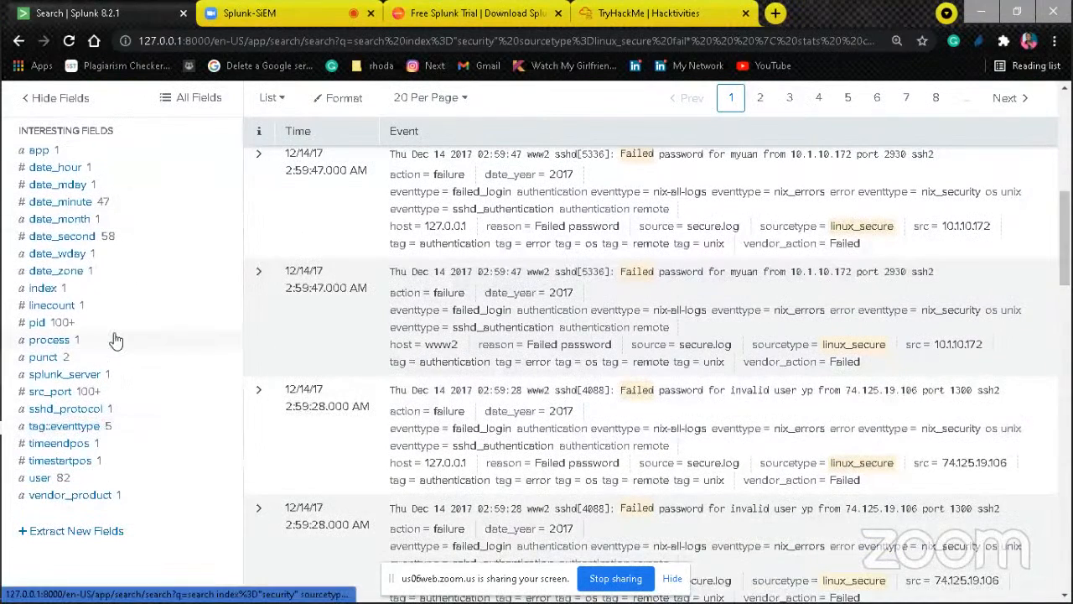
left_click(37, 322)
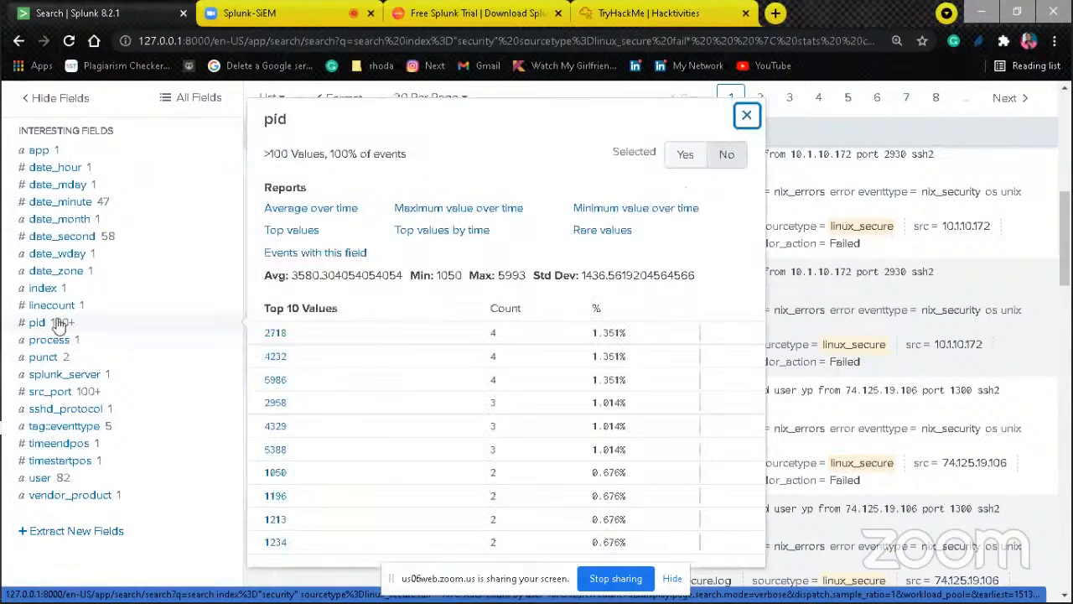
left_click(71, 254)
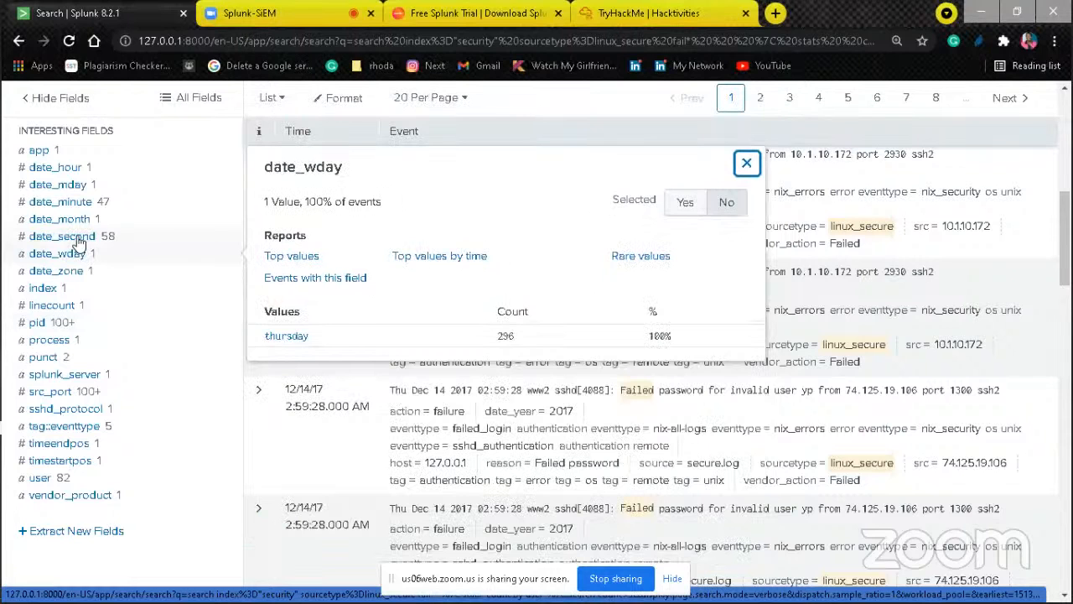
left_click(76, 238)
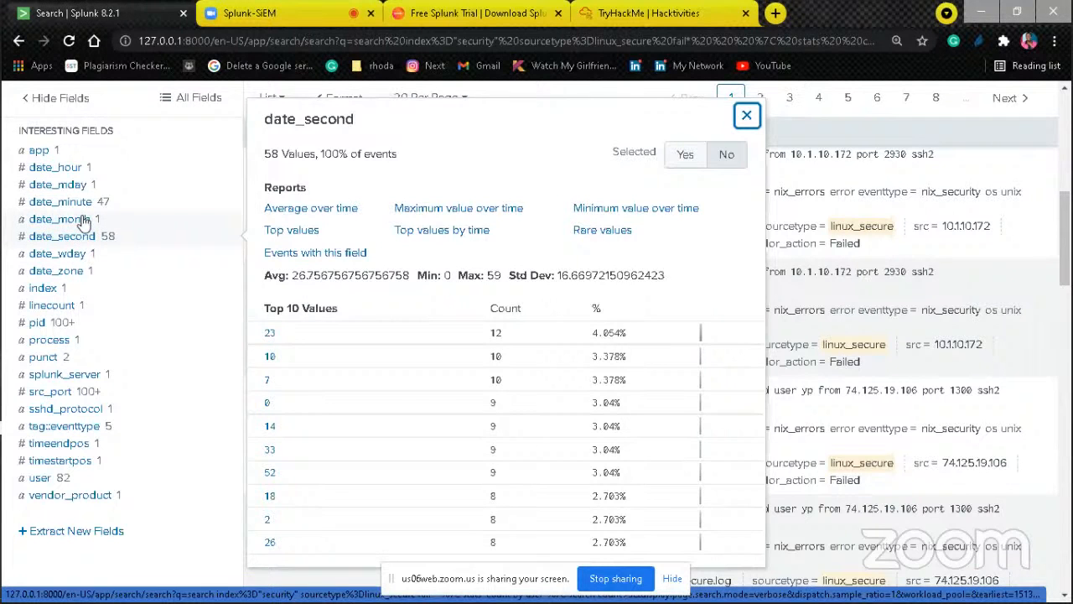
left_click(84, 220)
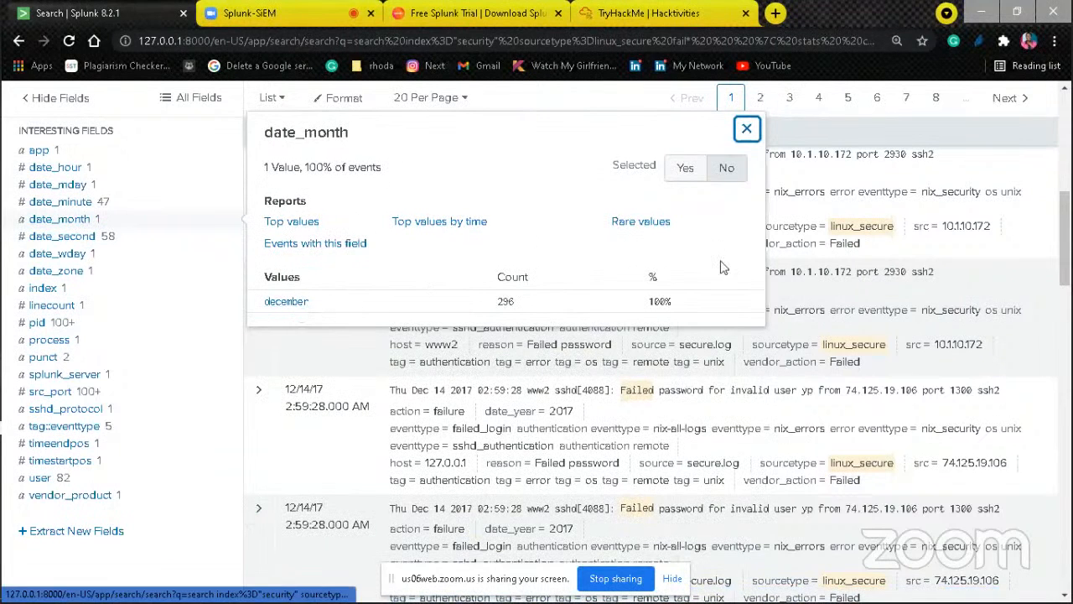
scroll(1064, 146, "up", 5)
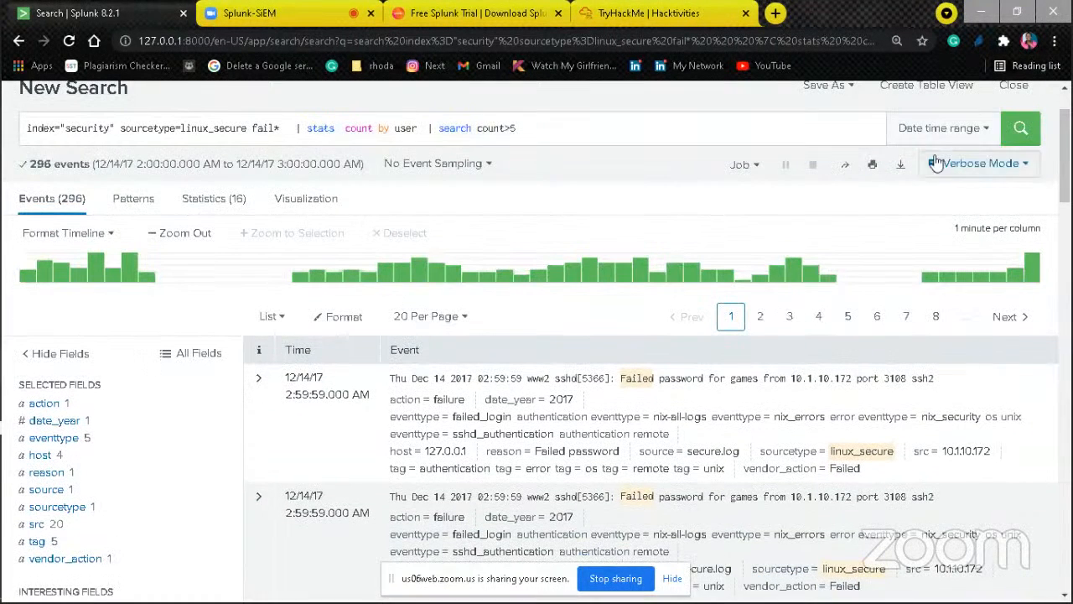
Step: Check the Date Range options of the search's time range, then close them without applying anything
left_click(973, 128)
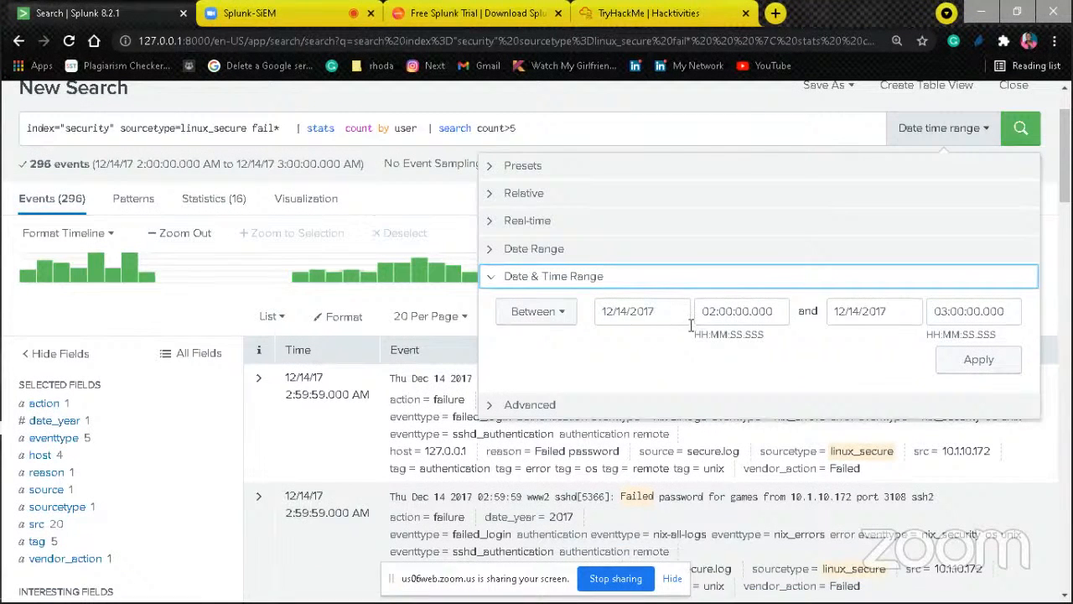
left_click(493, 251)
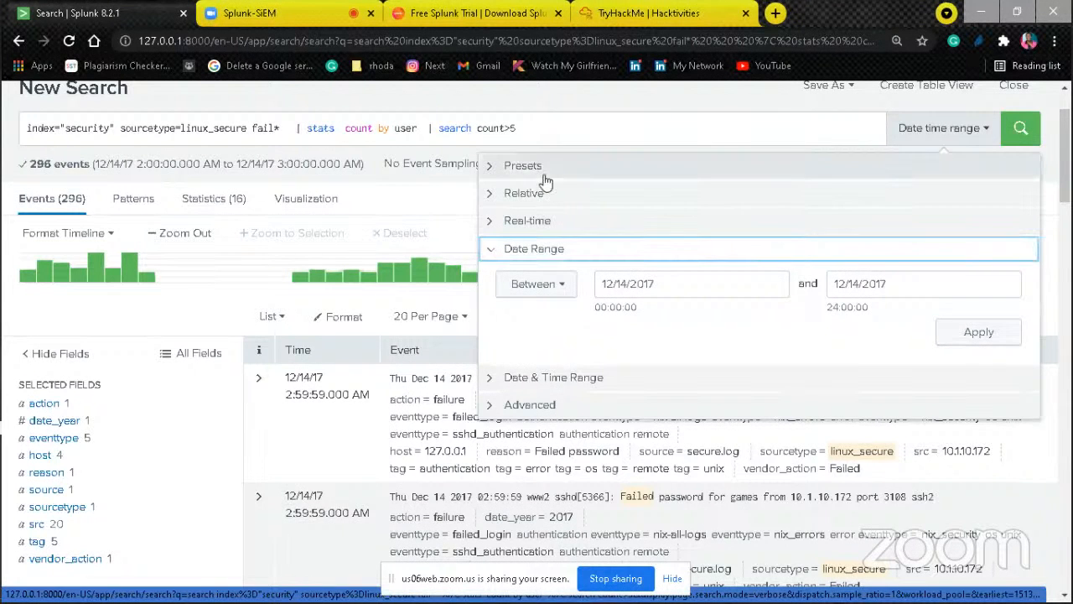
left_click(996, 128)
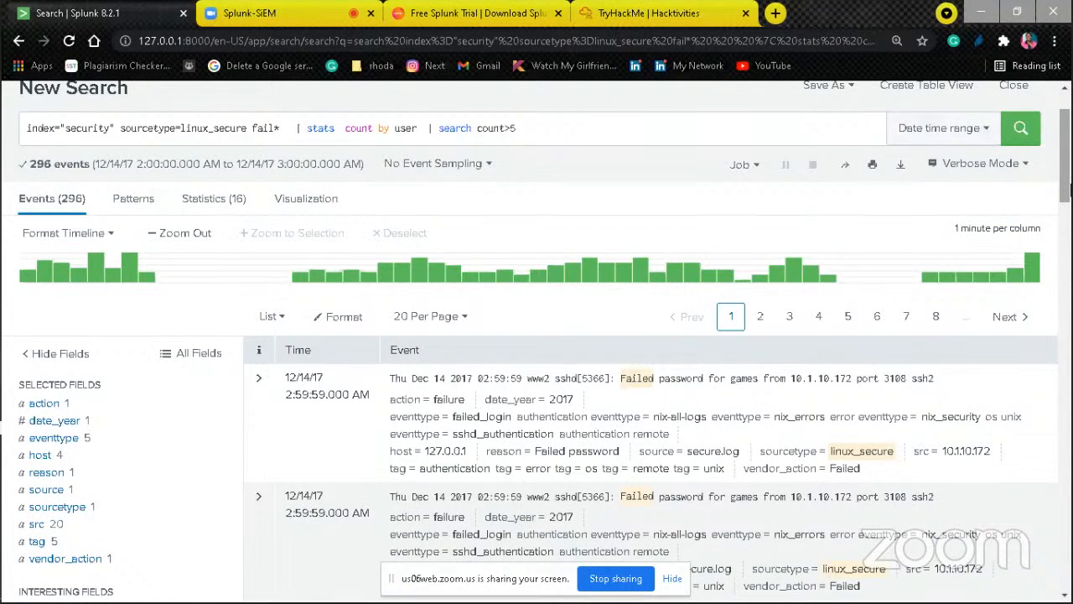
mouse_move(1065, 191)
left_mouse_down()
mouse_move(1068, 269)
mouse_move(1067, 172)
left_mouse_up()
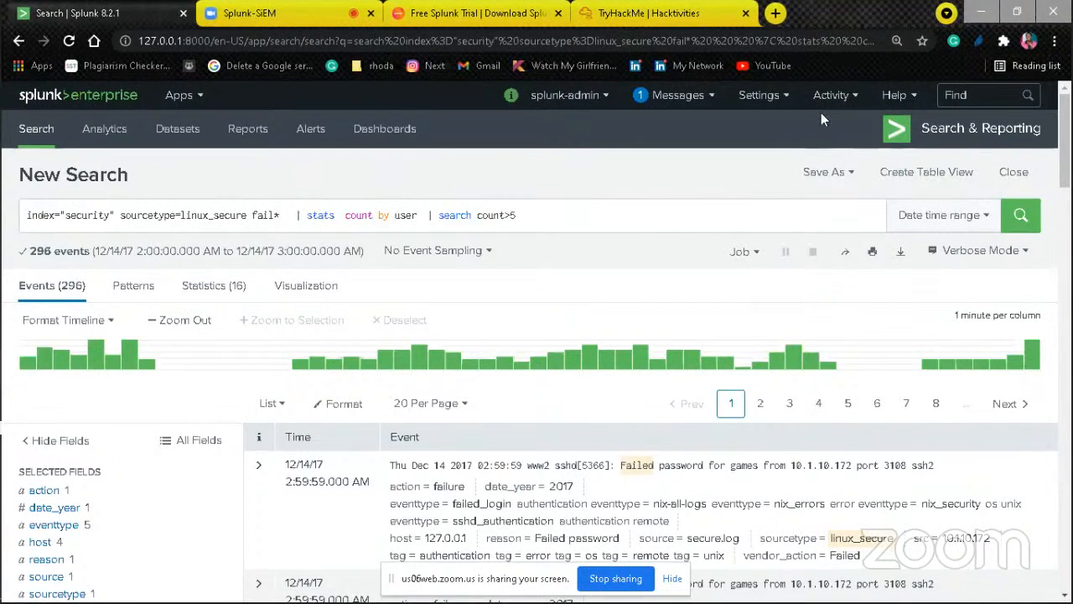
Step: Look through the Settings and Activity options and open the Searches, Reports, and Alerts list
left_click(758, 95)
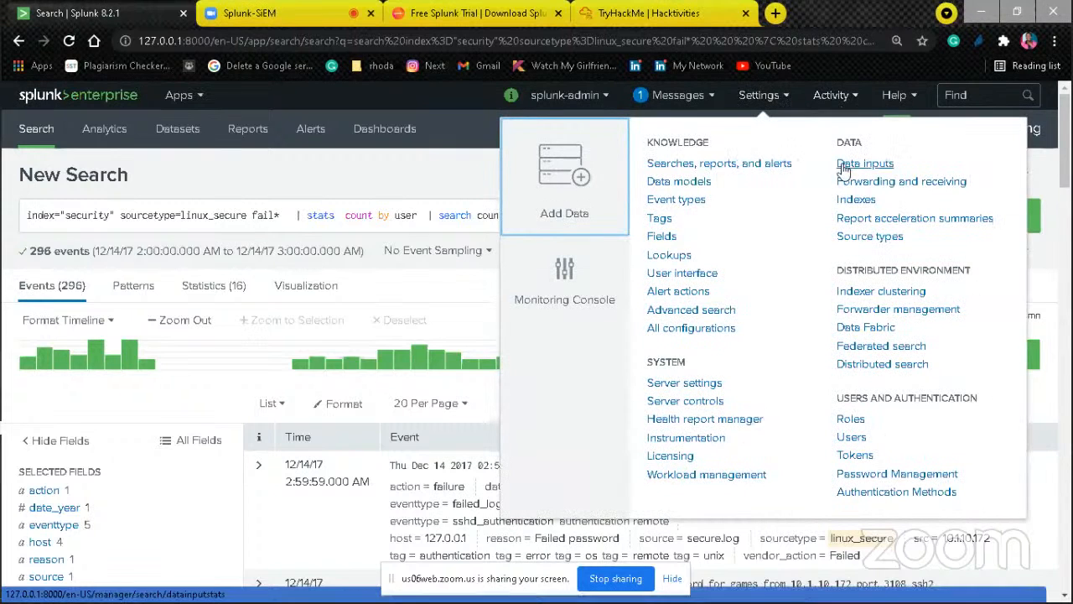
left_click(830, 97)
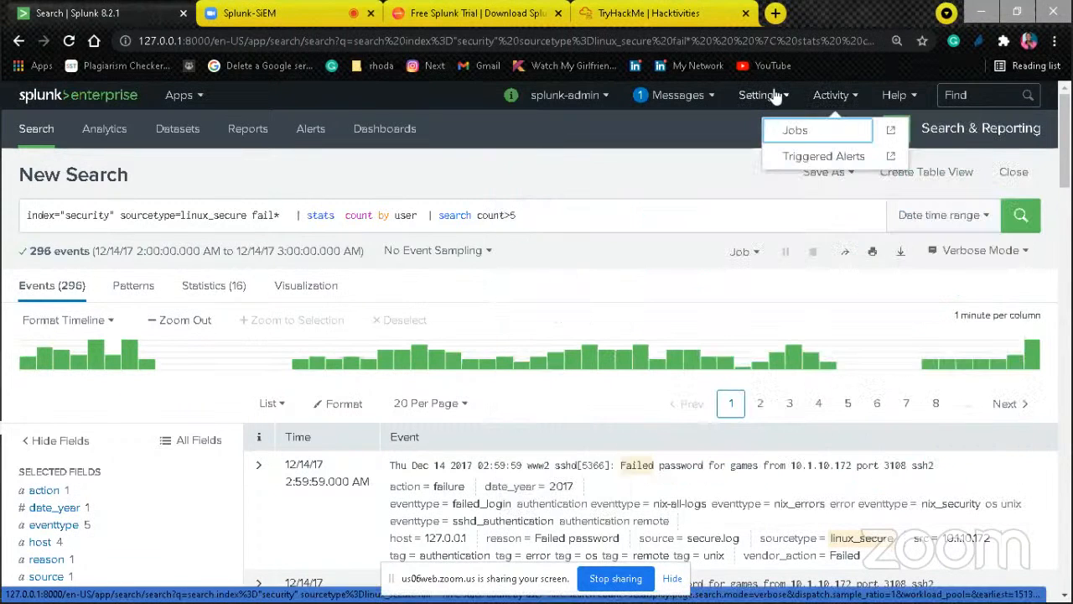
left_click(776, 96)
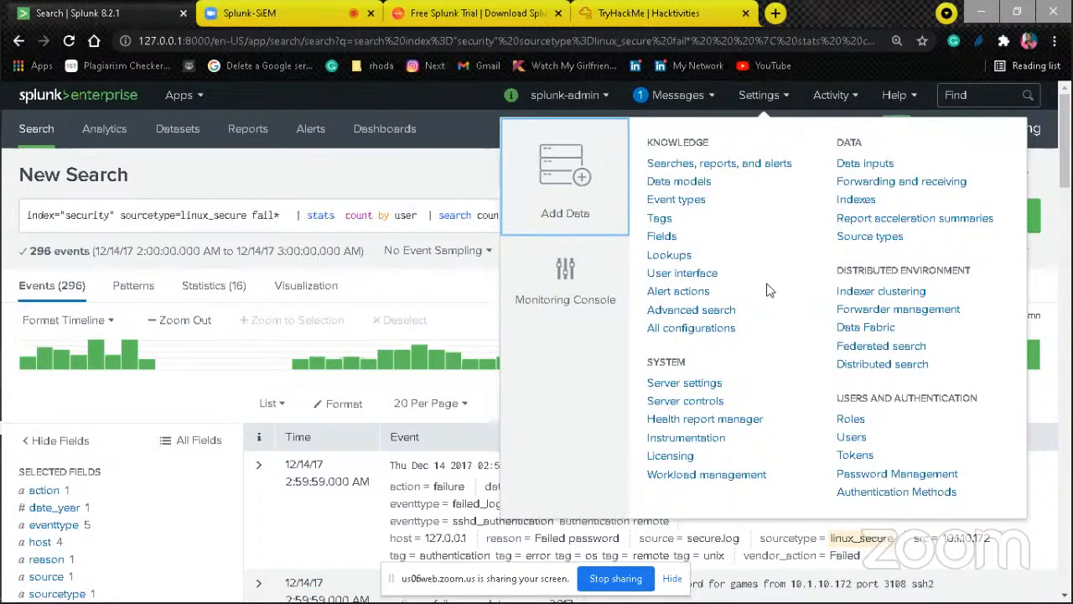
left_click(726, 172)
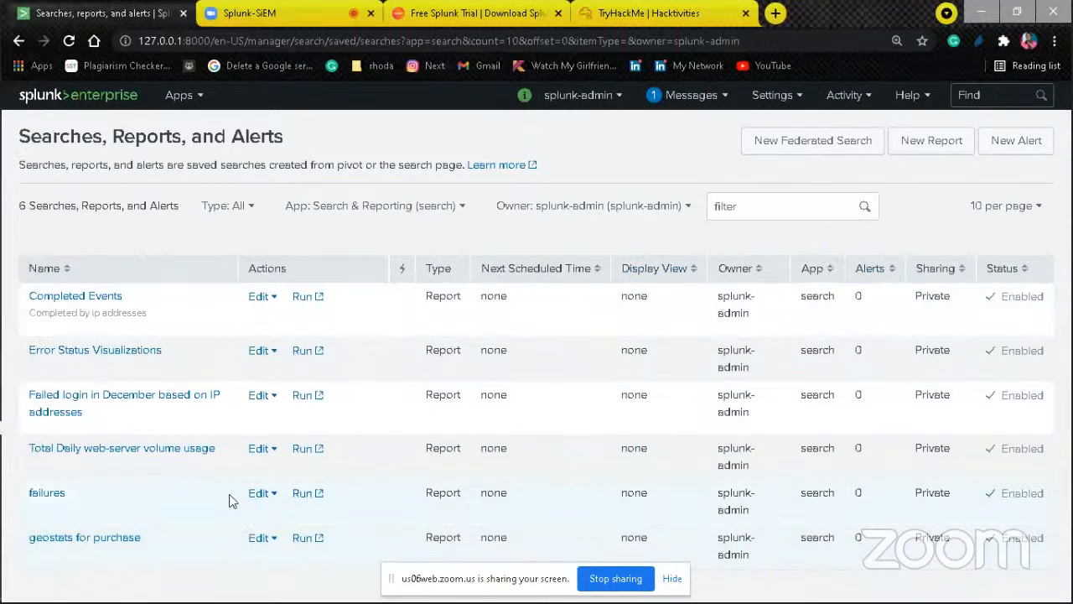
Step: Inspect the definition of the saved report "Failed login in December based on IP addresses" and run the report
left_click(176, 401)
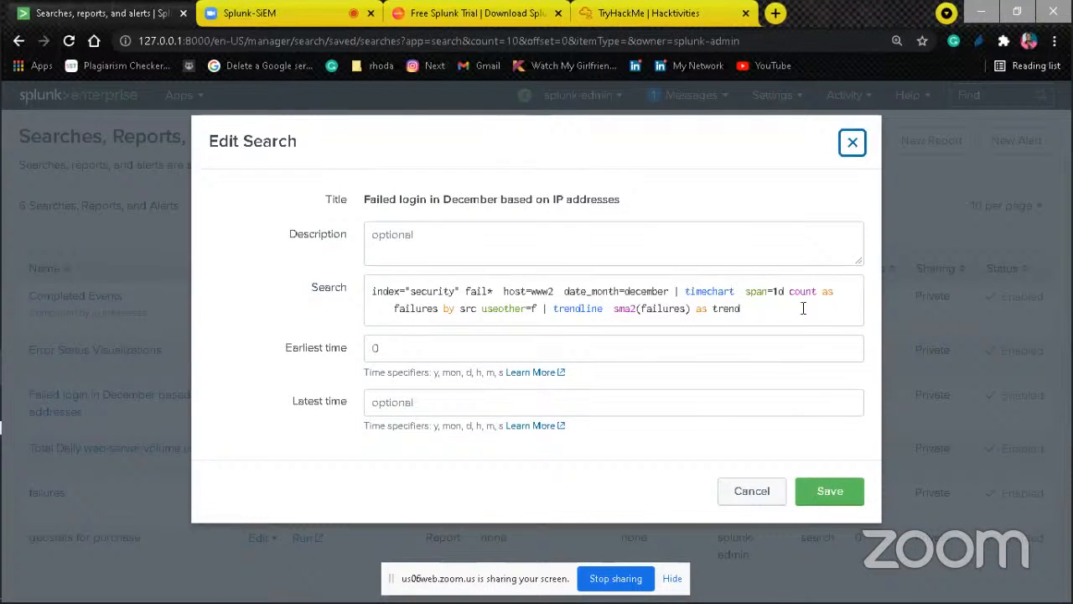
left_click(850, 144)
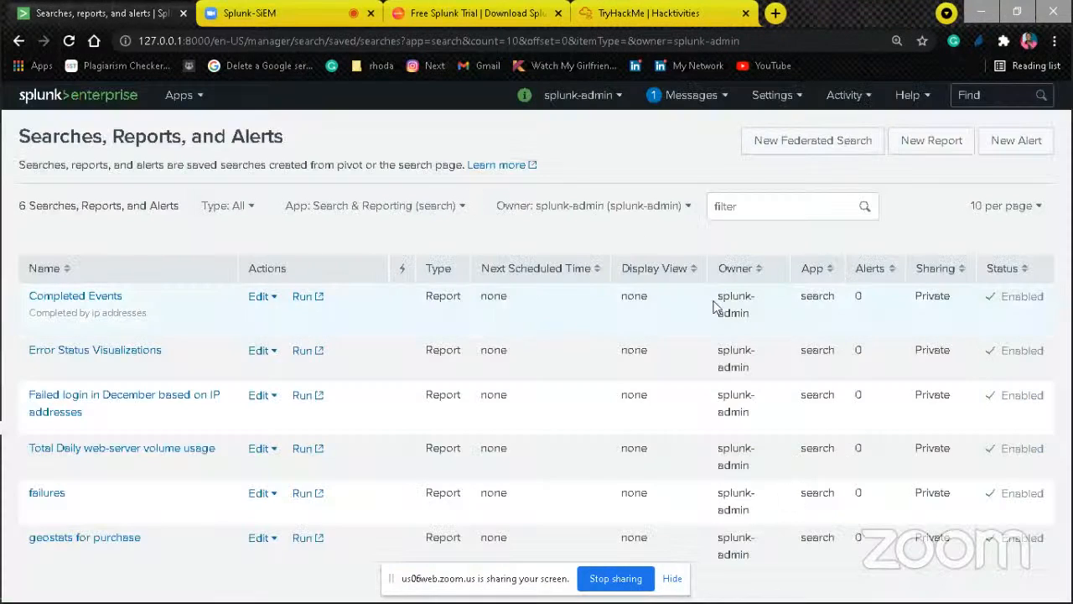
left_click(300, 401)
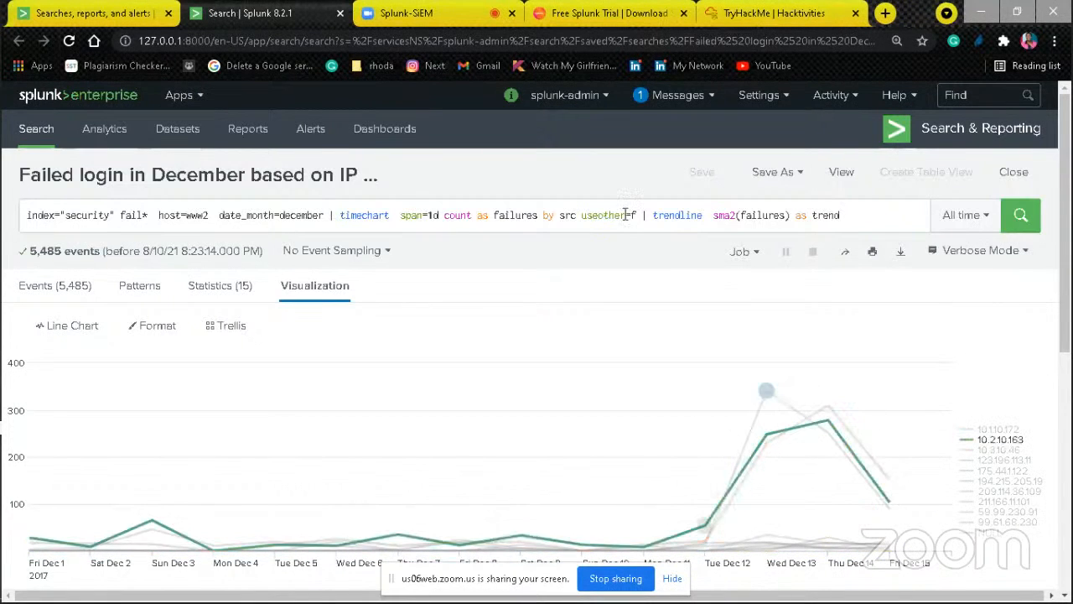
Step: Return to the Searches, Reports, and Alerts list and start a new alert titled "test" with the description "trigger"
left_click(42, 10)
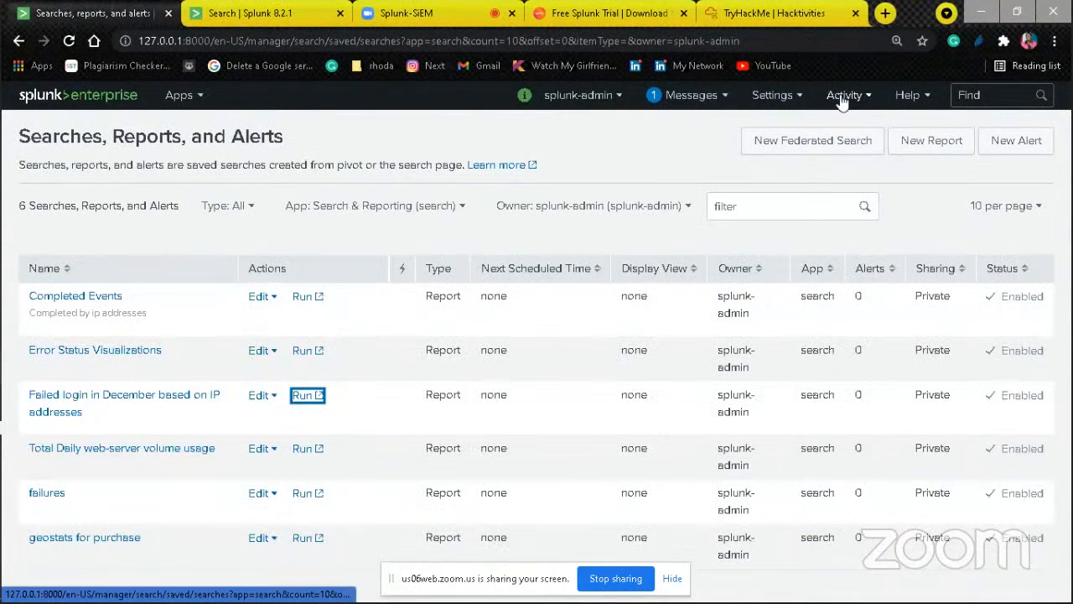
left_click(1031, 140)
left_click(528, 228)
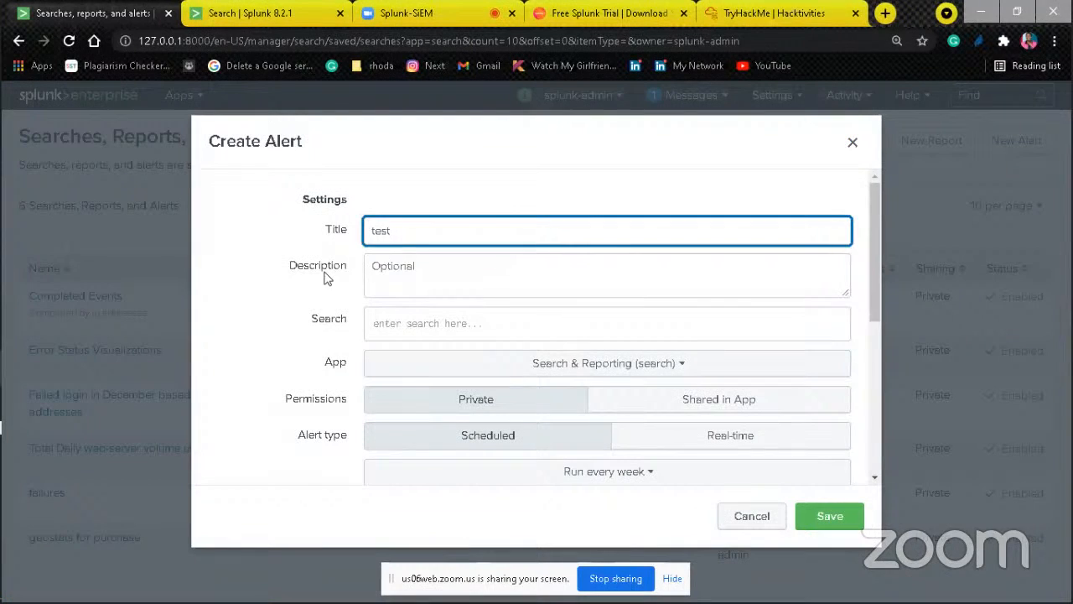
left_click(430, 271)
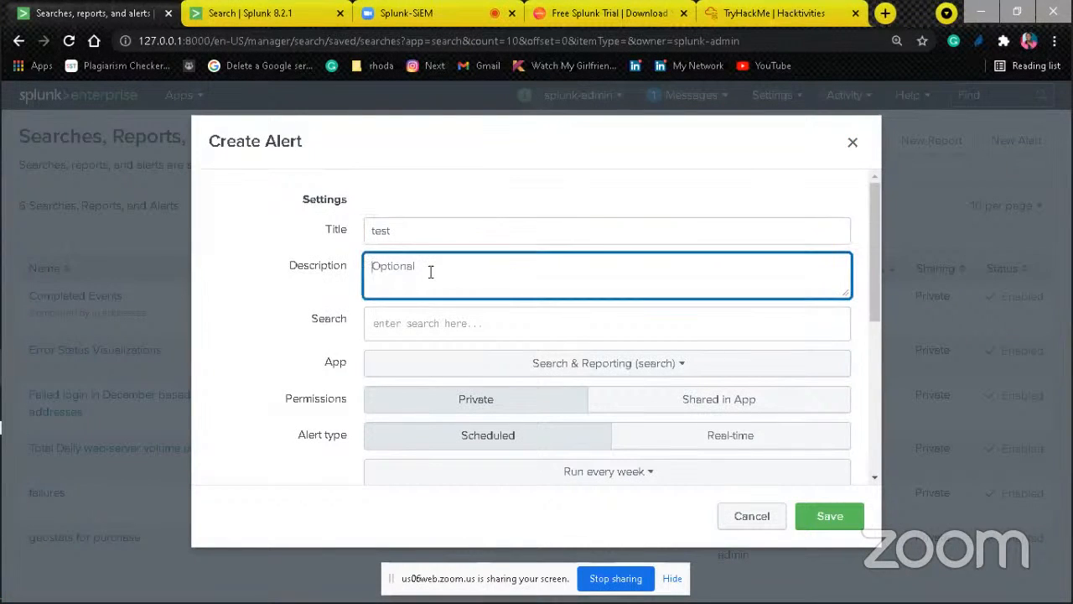
type("tr")
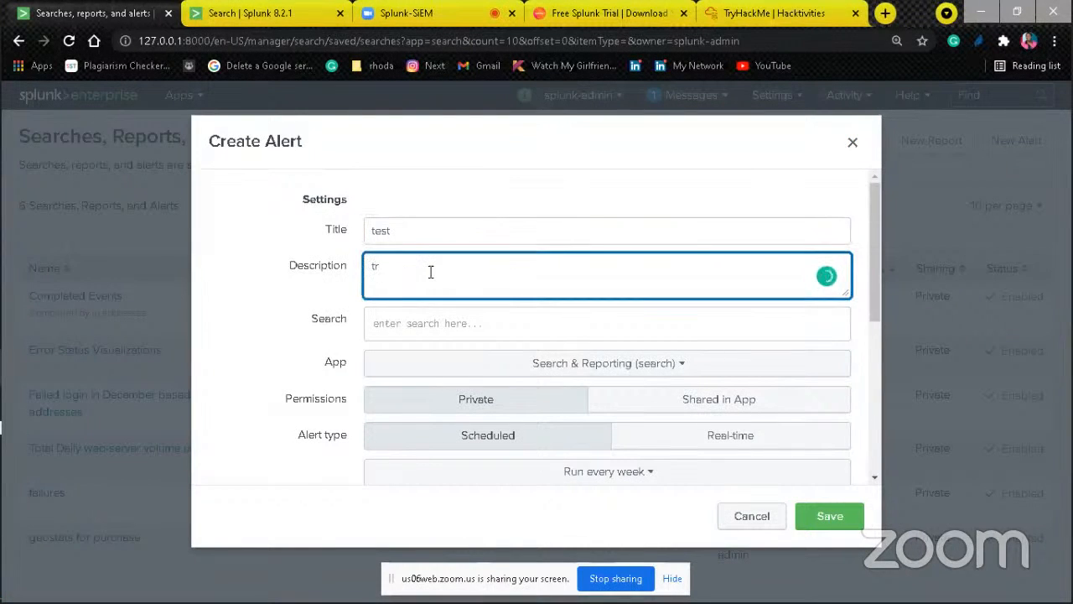
type("igger")
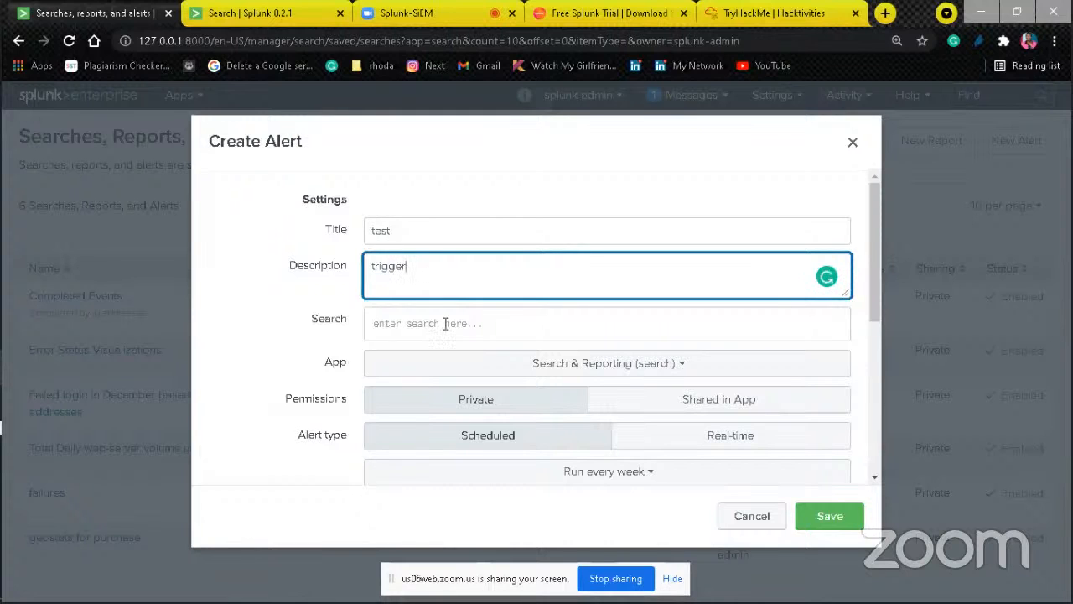
left_click(447, 324)
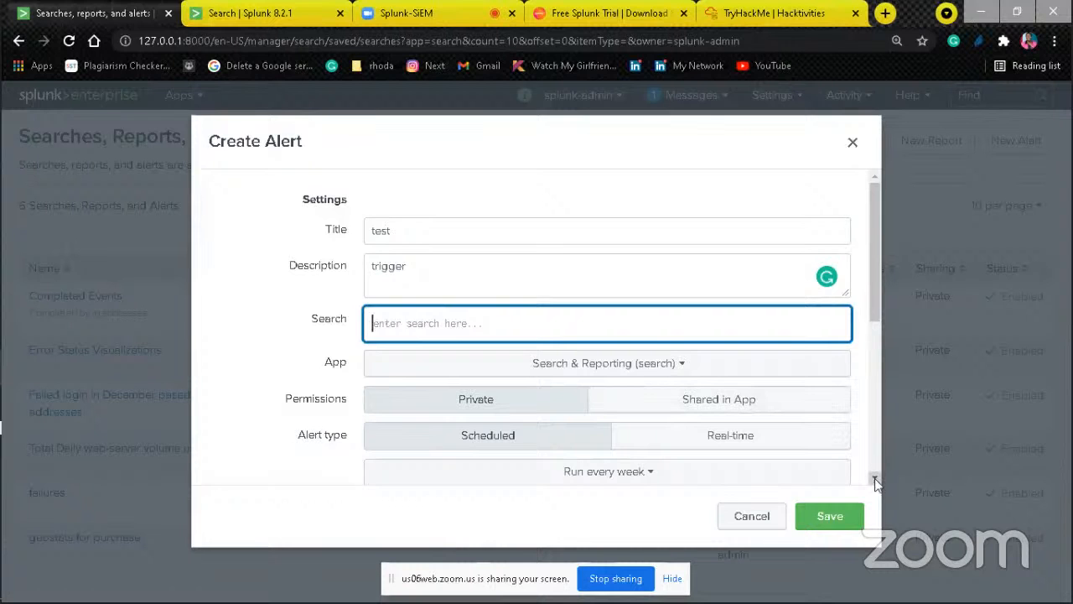
Step: Try the hourly schedule for the new alert, then switch it to Run on Cron Schedule
scroll(875, 482, "down", 5)
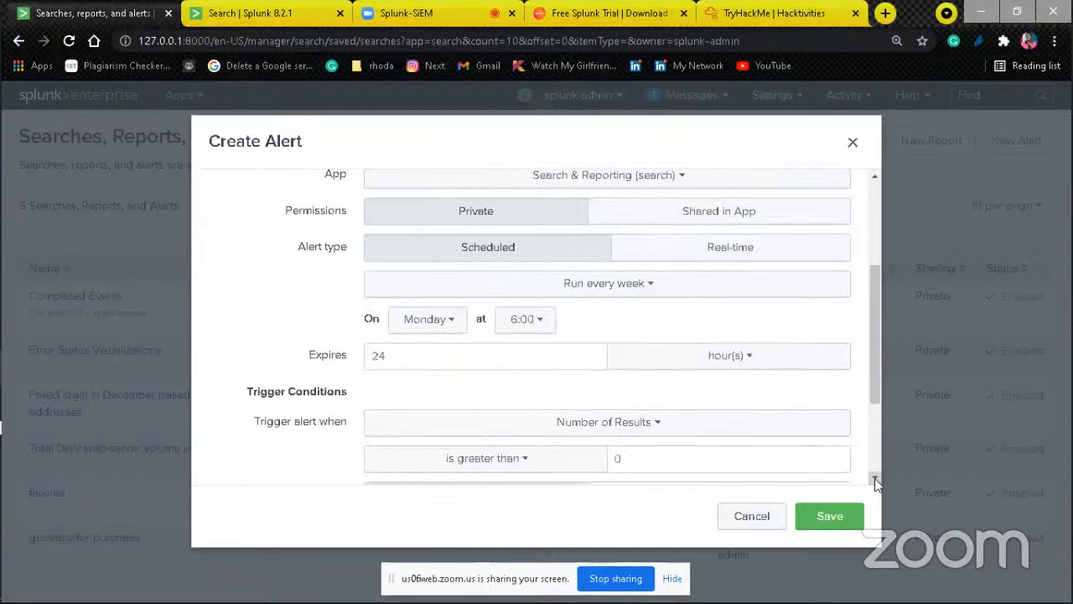
scroll(875, 482, "down", 1)
left_click(640, 261)
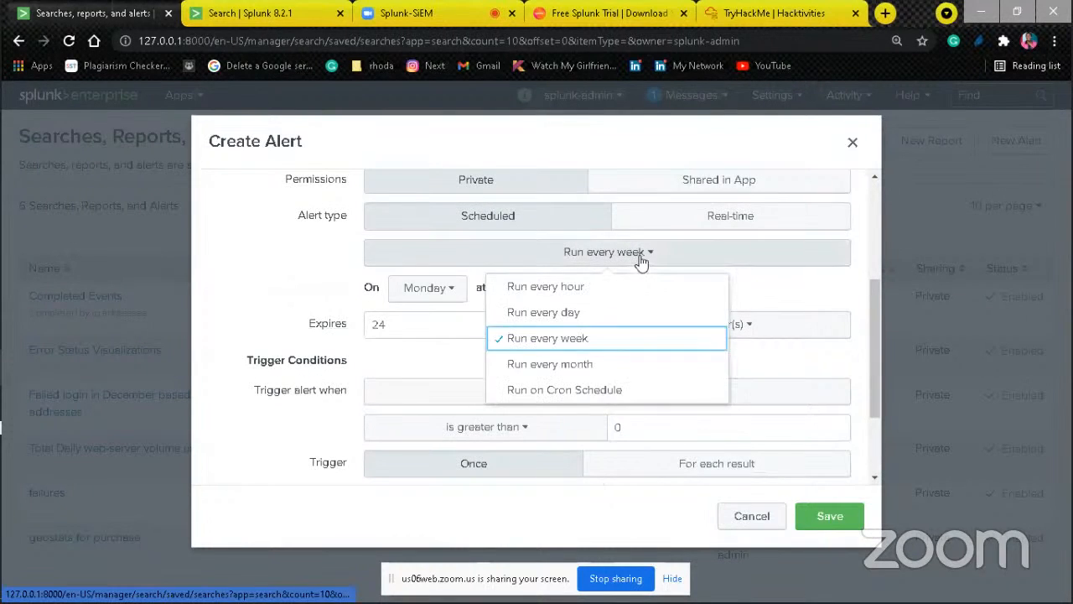
left_click(563, 286)
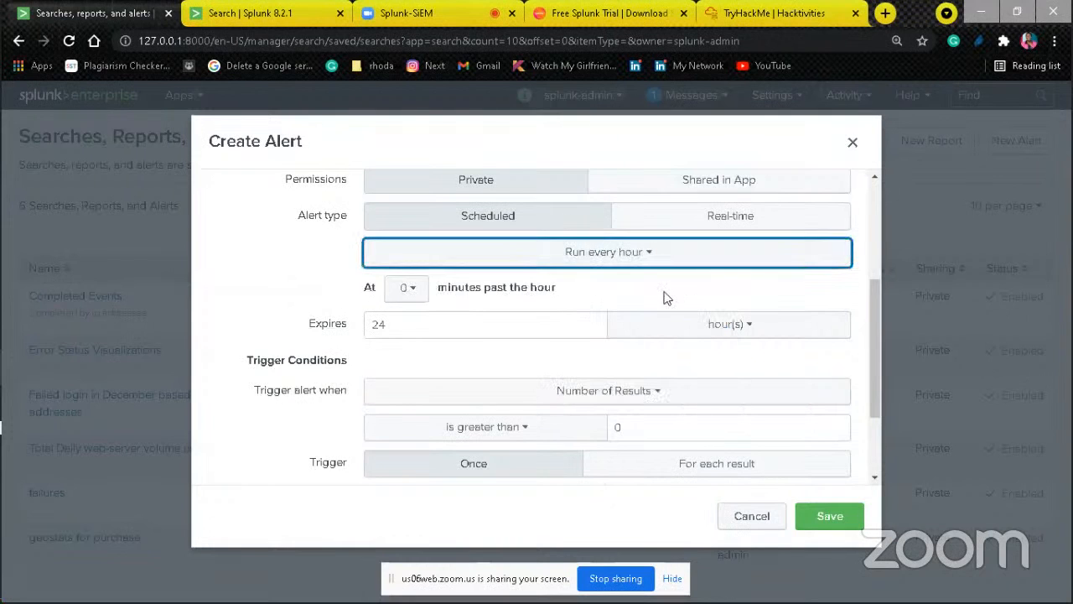
left_click(599, 251)
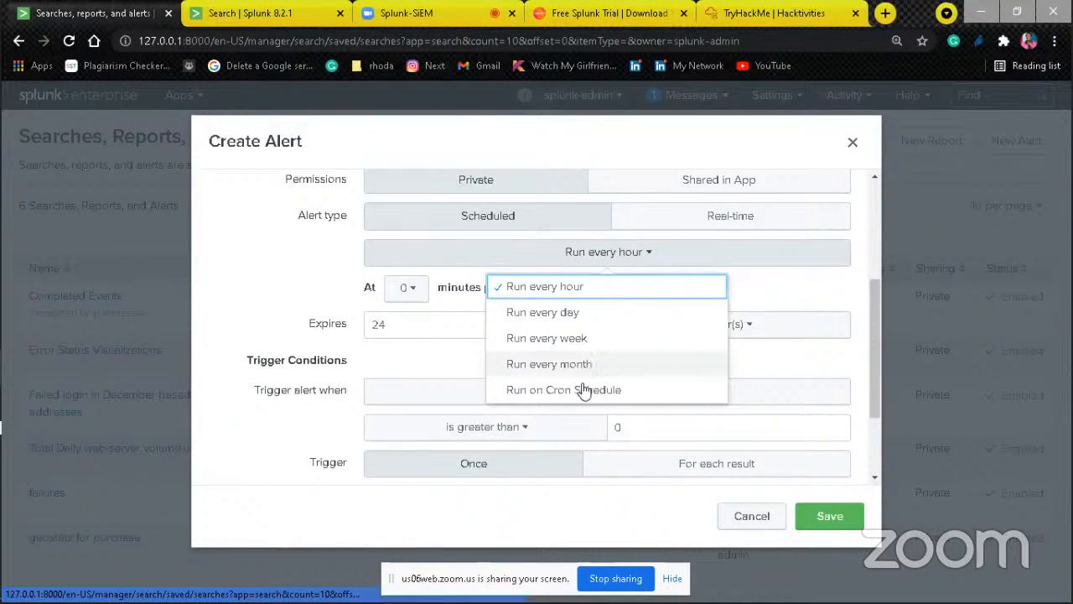
left_click(611, 390)
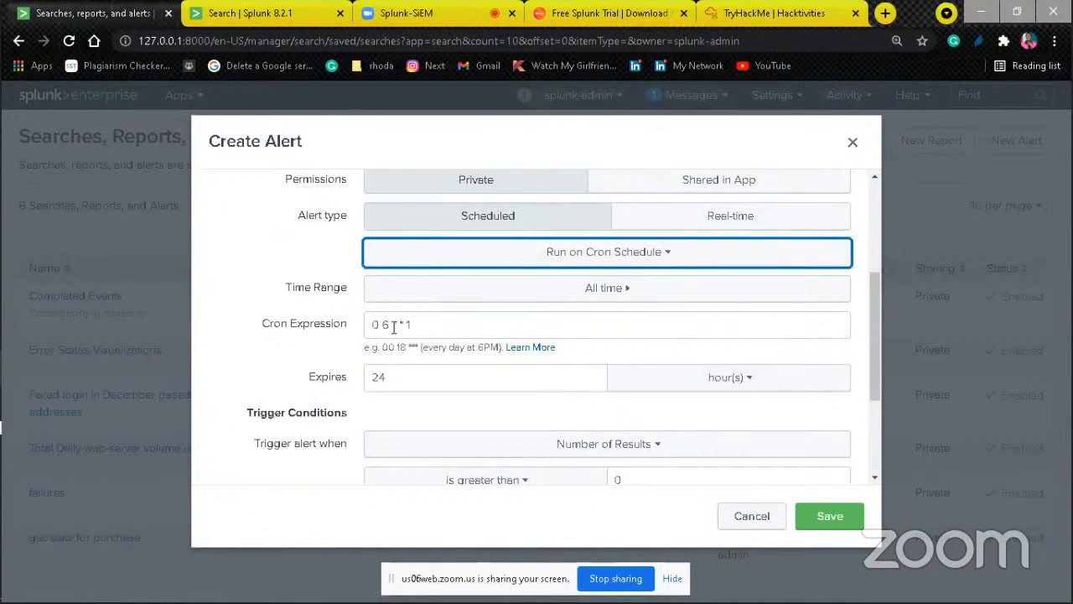
Step: Check the time range presets offered for the cron-scheduled alert and go back without choosing one
left_click(634, 289)
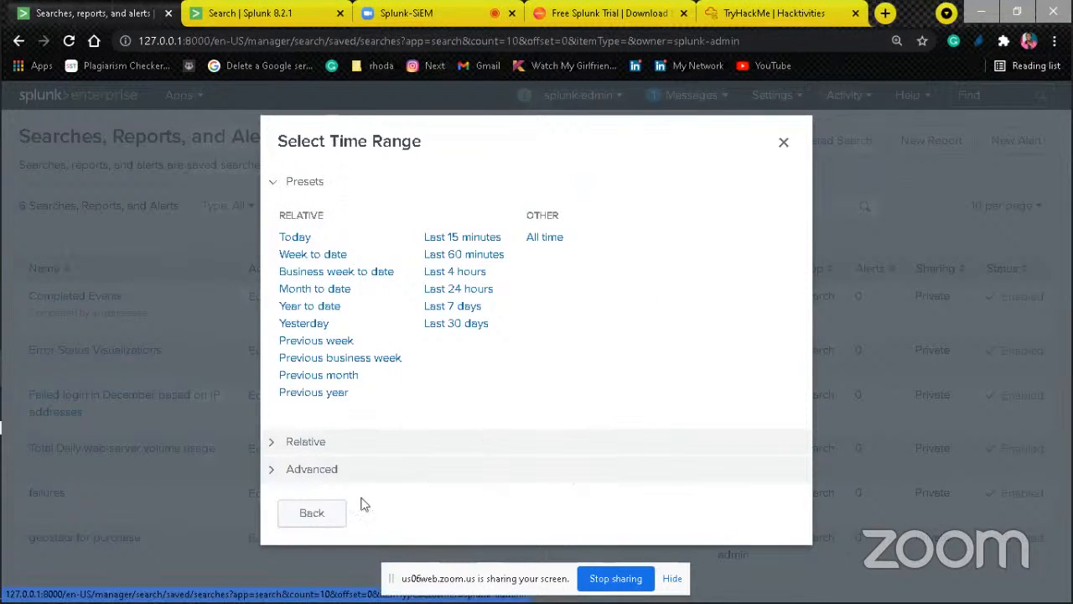
left_click(308, 511)
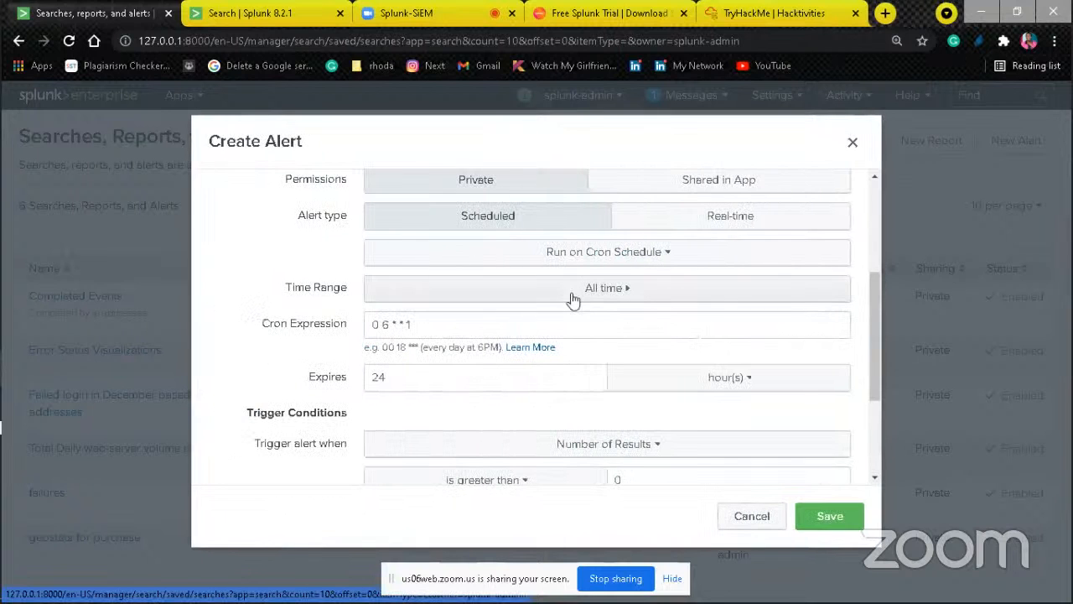
left_click(636, 290)
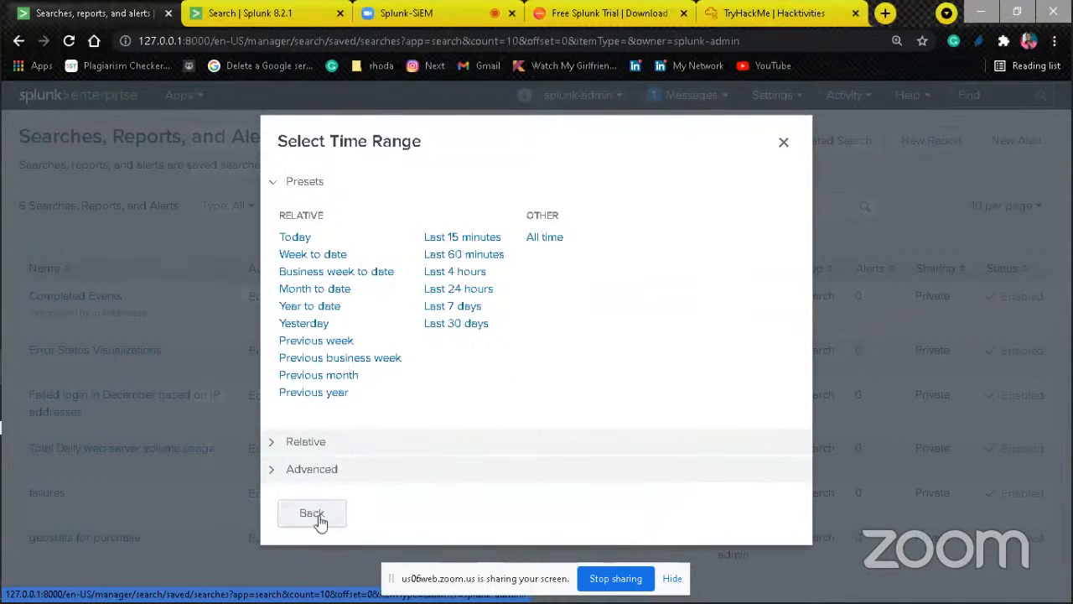
left_click(319, 516)
Step: Schedule the alert to run every day at 5:00
left_click(658, 256)
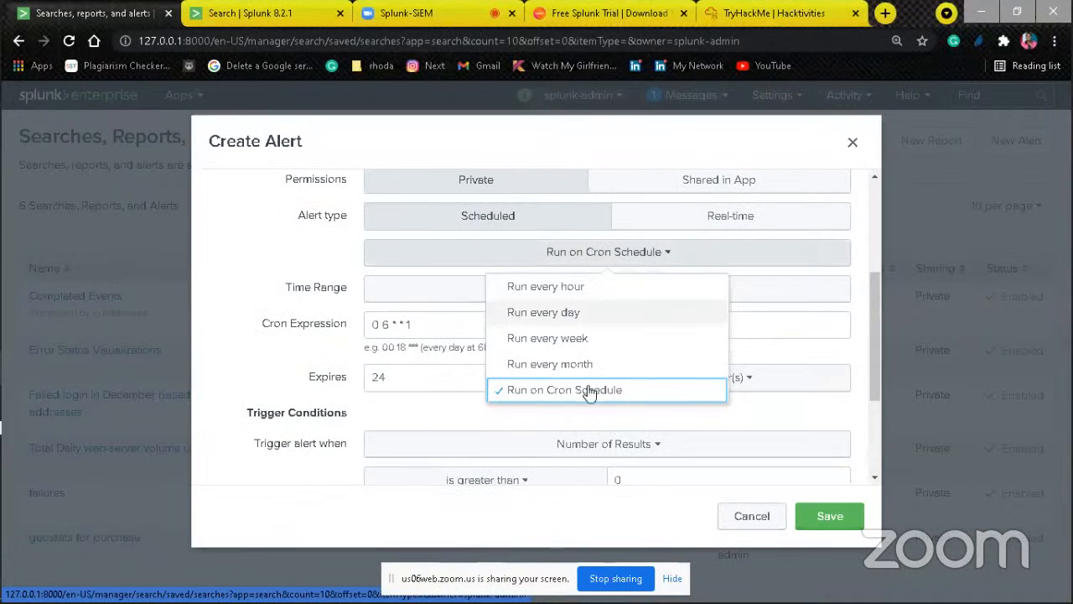
left_click(546, 286)
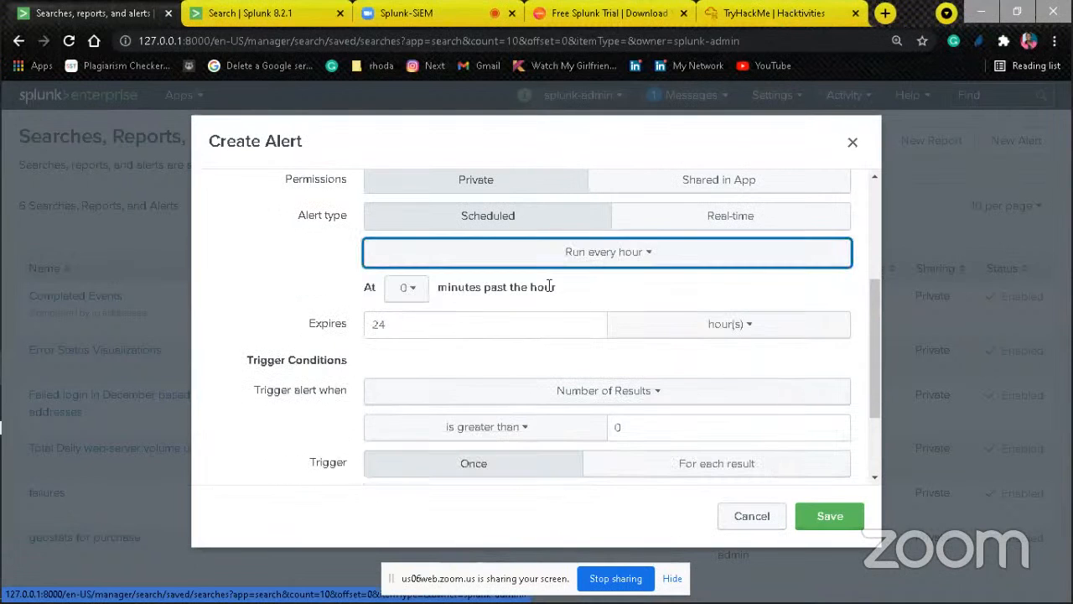
left_click(649, 267)
left_click(607, 312)
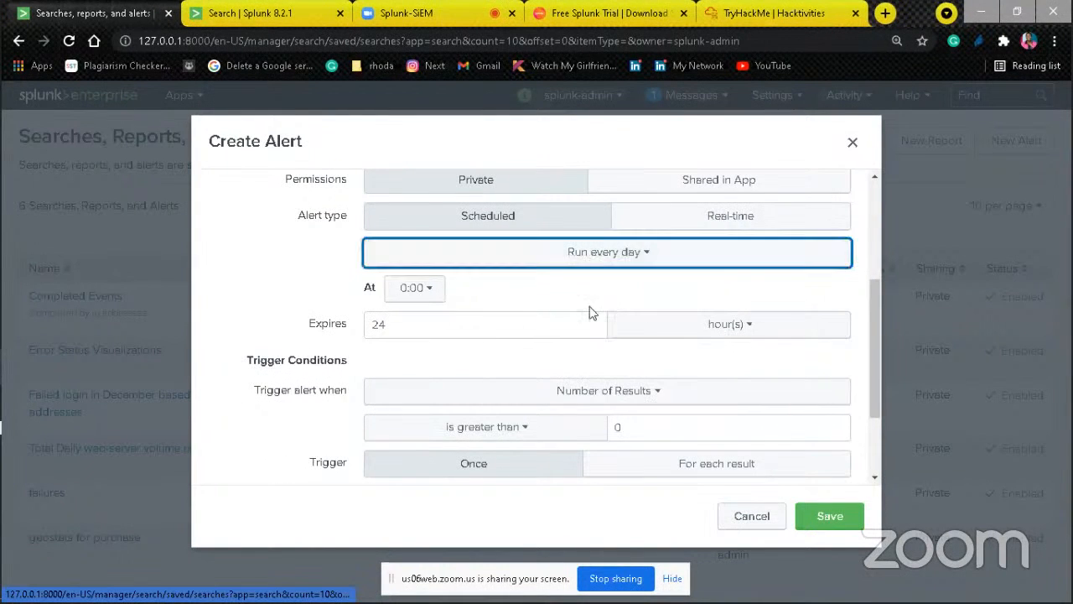
left_click(424, 290)
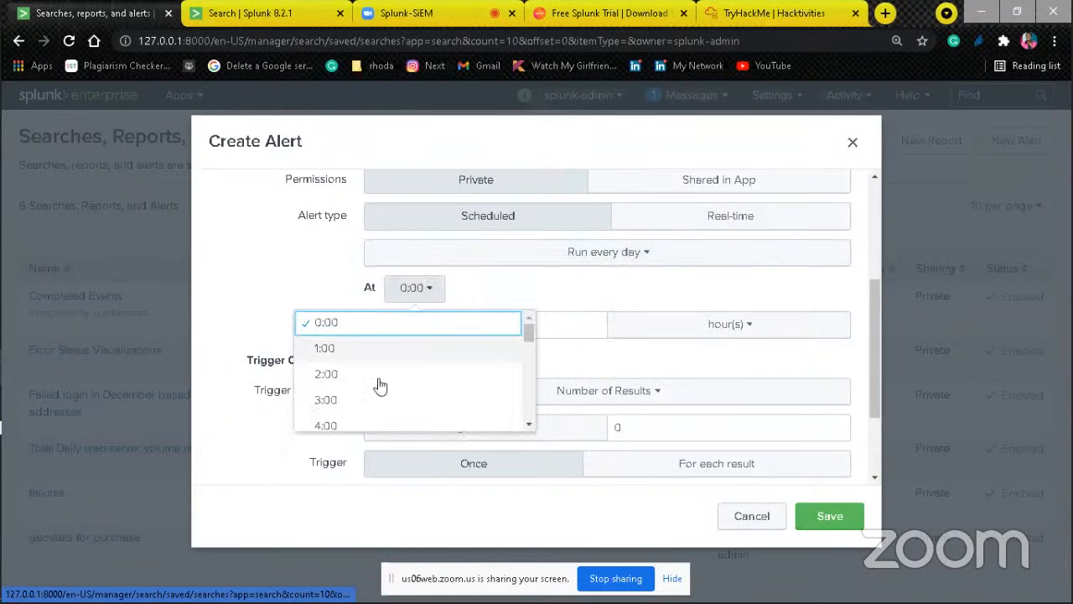
left_click(528, 422)
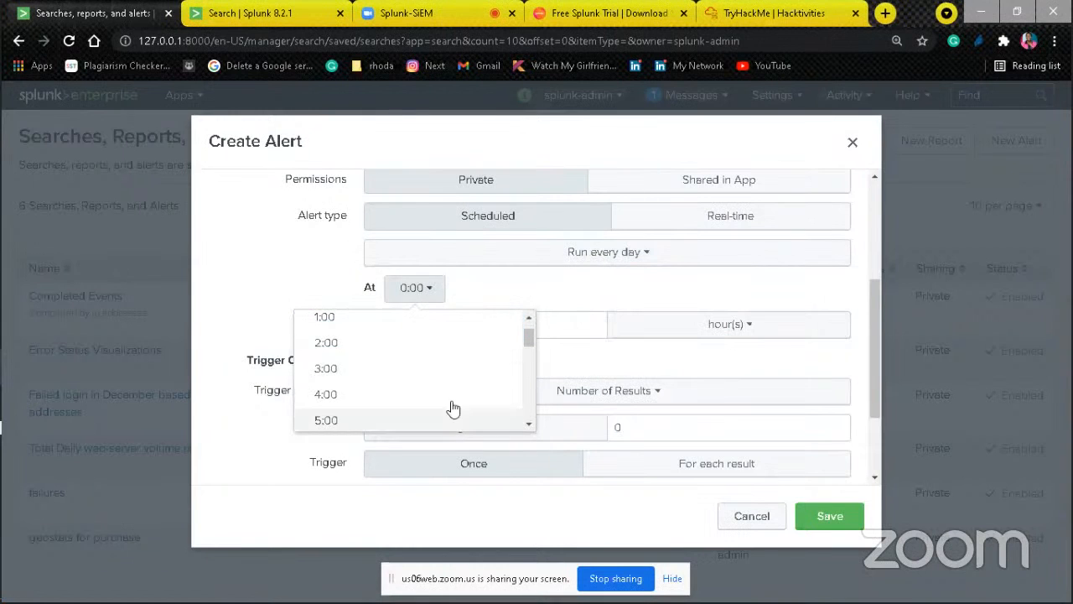
left_click(368, 421)
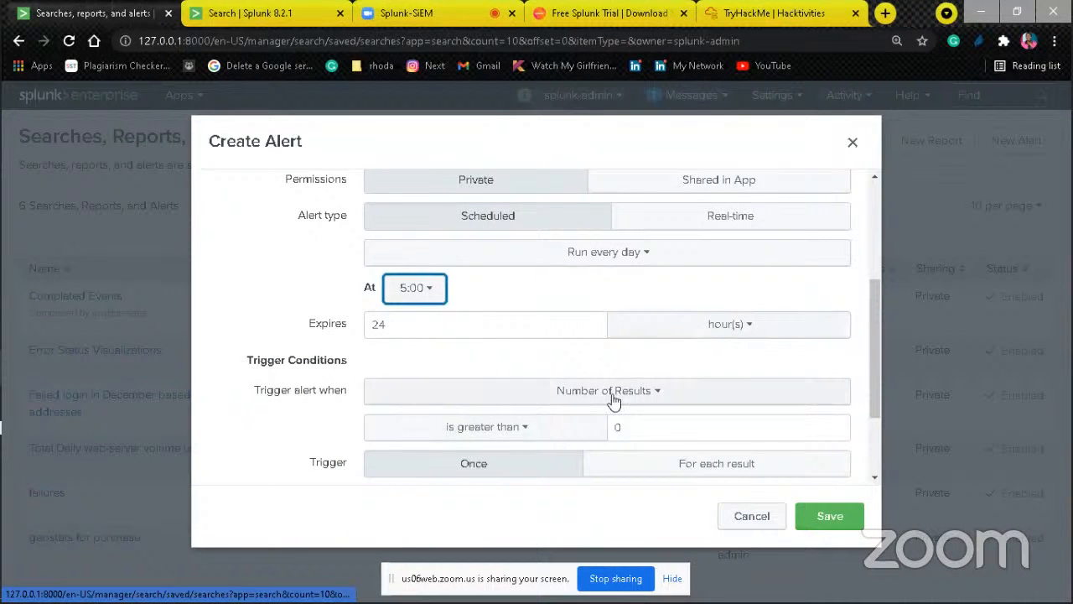
Step: Try the Custom trigger condition, then set the alert to trigger when the number of results is greater than 10
left_click(655, 397)
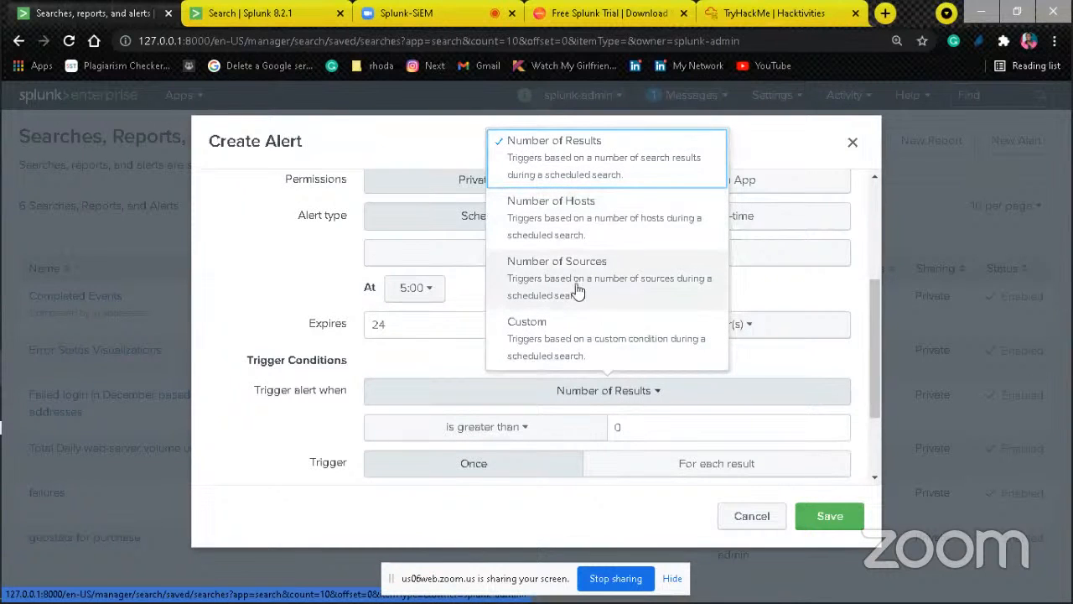
left_click(589, 350)
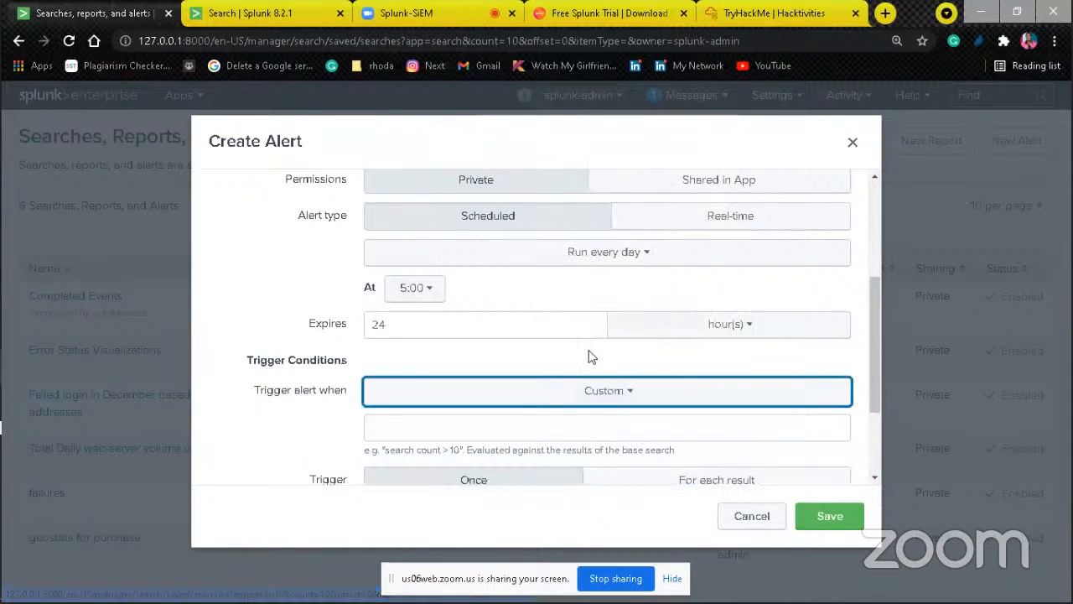
left_click(589, 391)
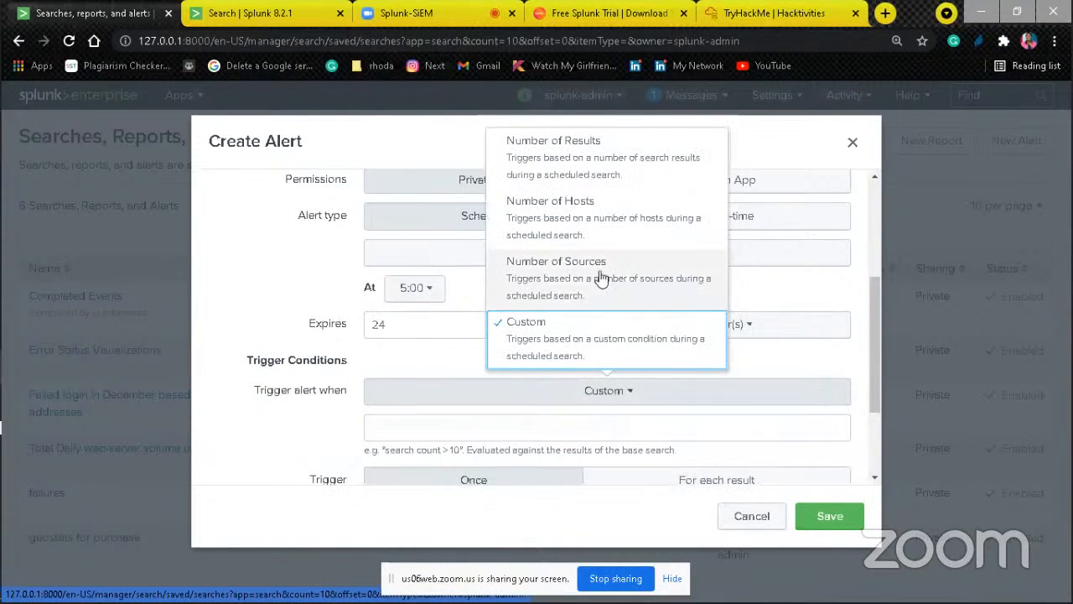
left_click(611, 142)
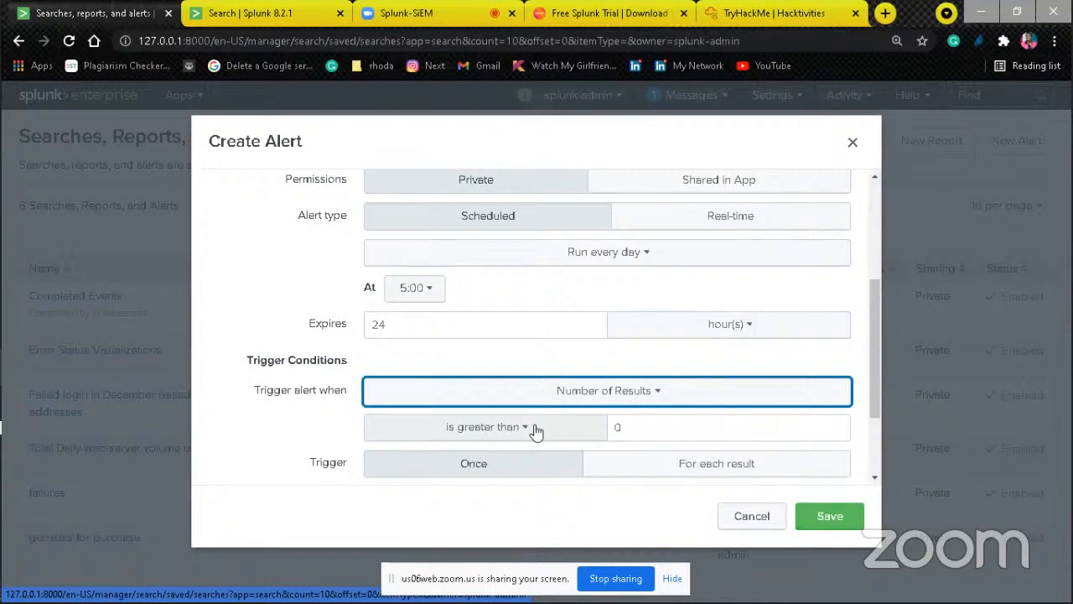
left_click(663, 425)
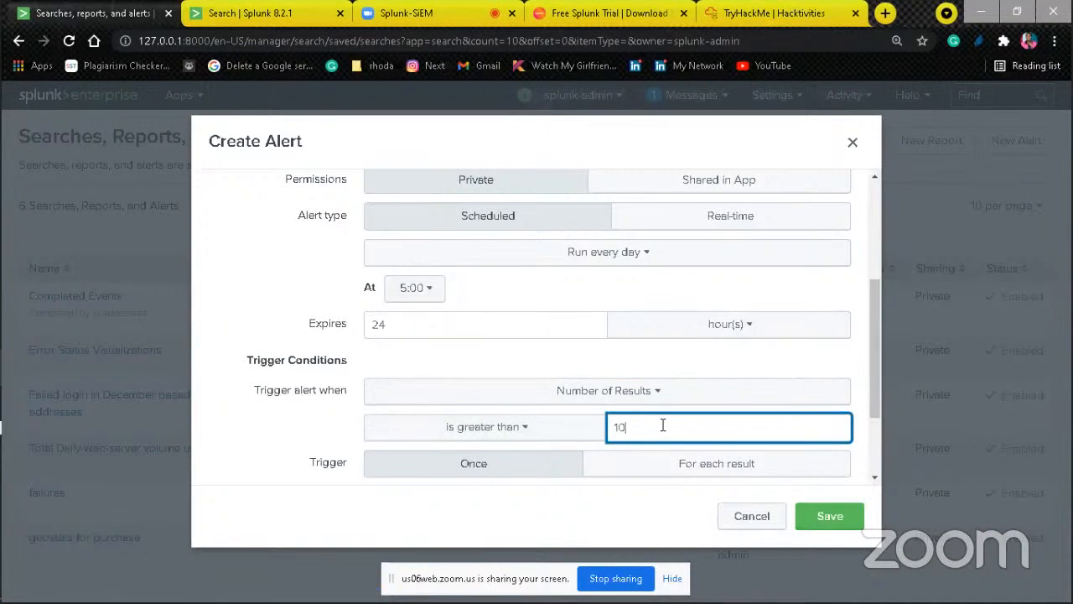
left_click(876, 477)
scroll(879, 483, "down", 3)
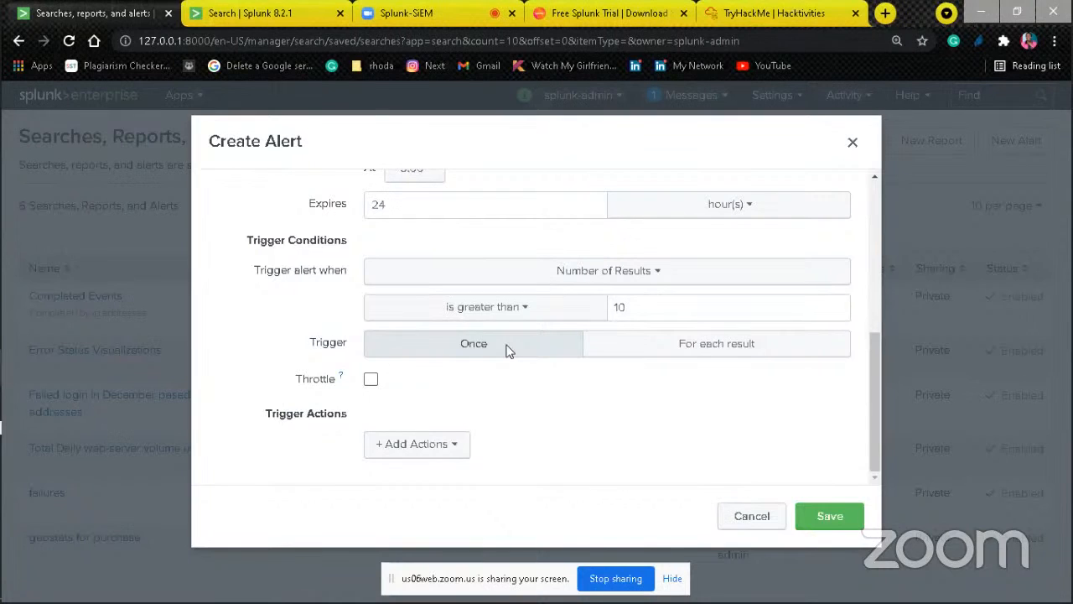
Step: Look through the available trigger actions for the alert, then cancel creating it
left_click(427, 451)
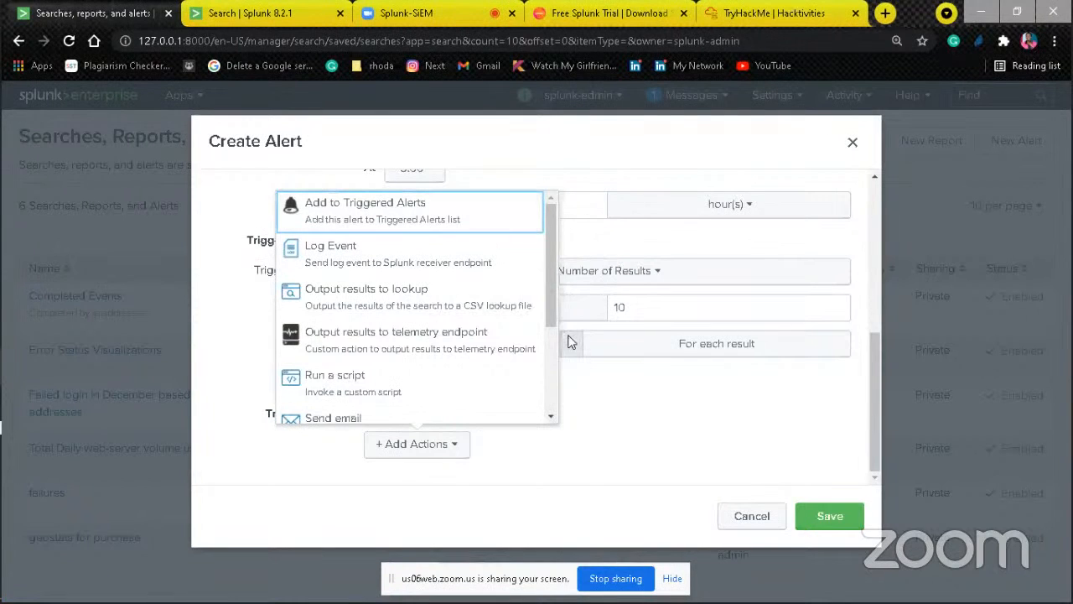
scroll(551, 374, "down", 3)
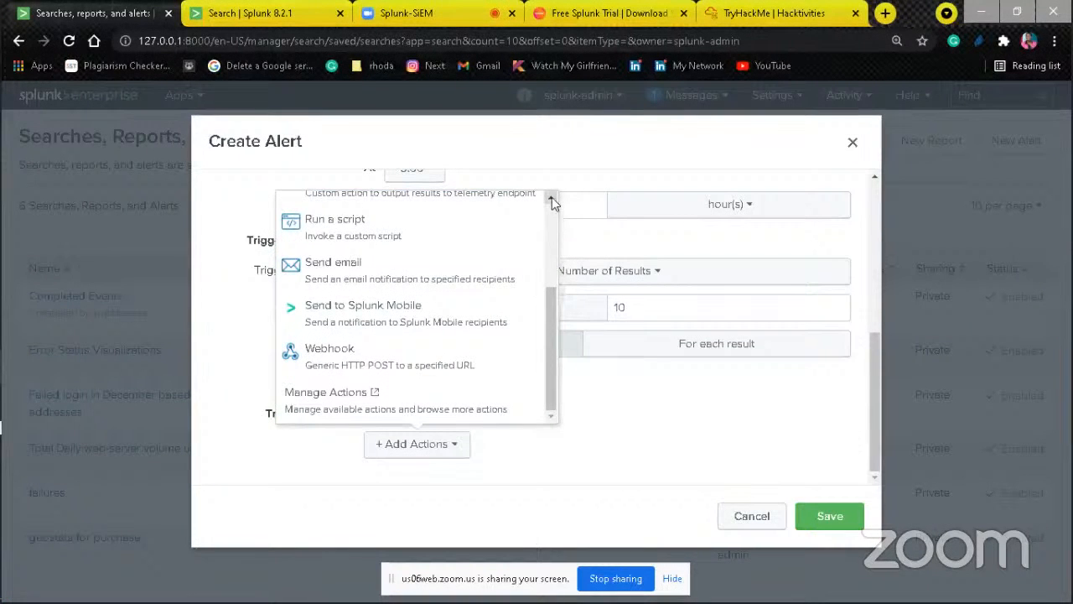
scroll(552, 199, "up", 5)
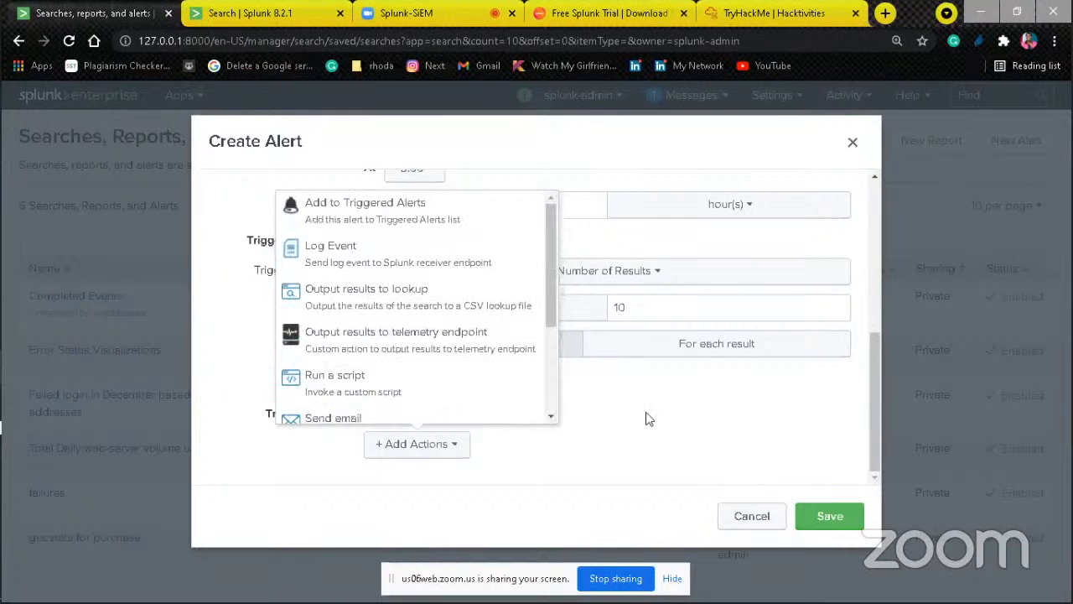
left_click(788, 436)
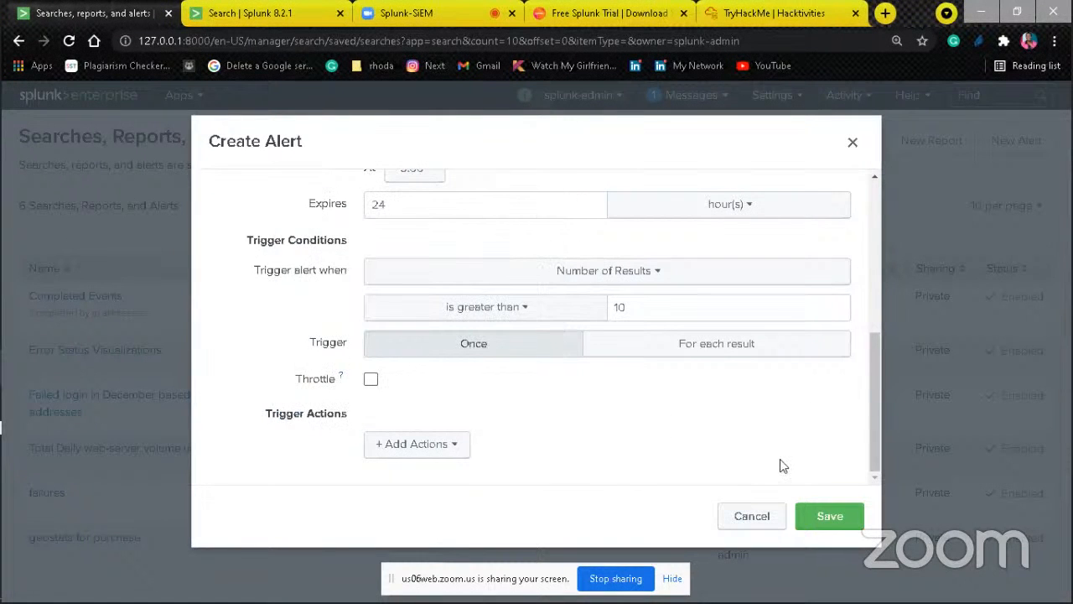
left_click(753, 517)
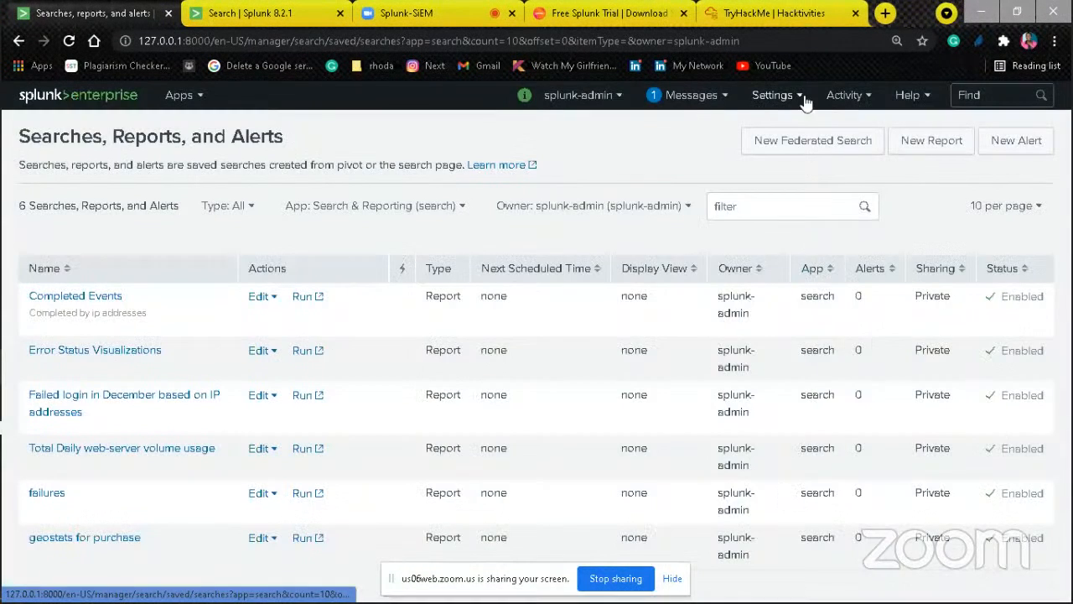
Step: Open the Data Models list, check the New Data Model form without creating one, and open the Buttercup Games Site Activity model
left_click(800, 96)
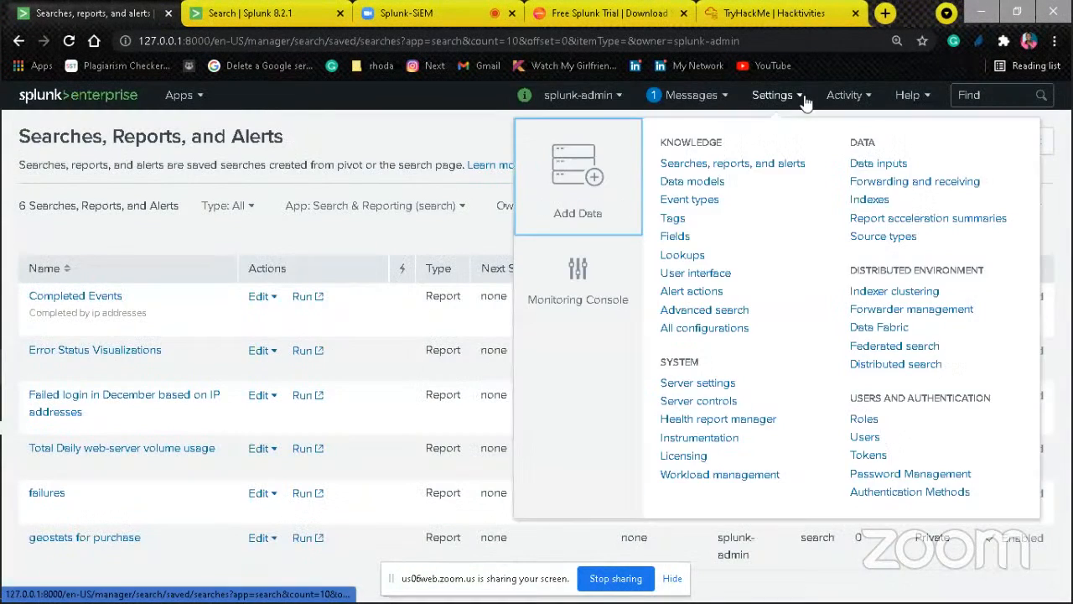
left_click(719, 182)
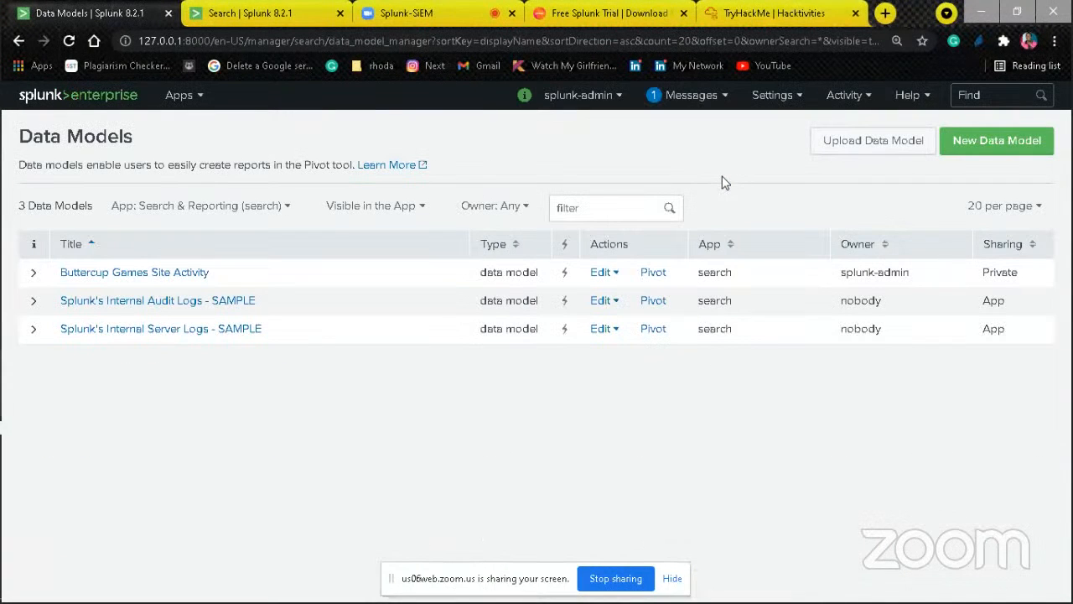
mouse_move(1, 307)
left_click(1006, 132)
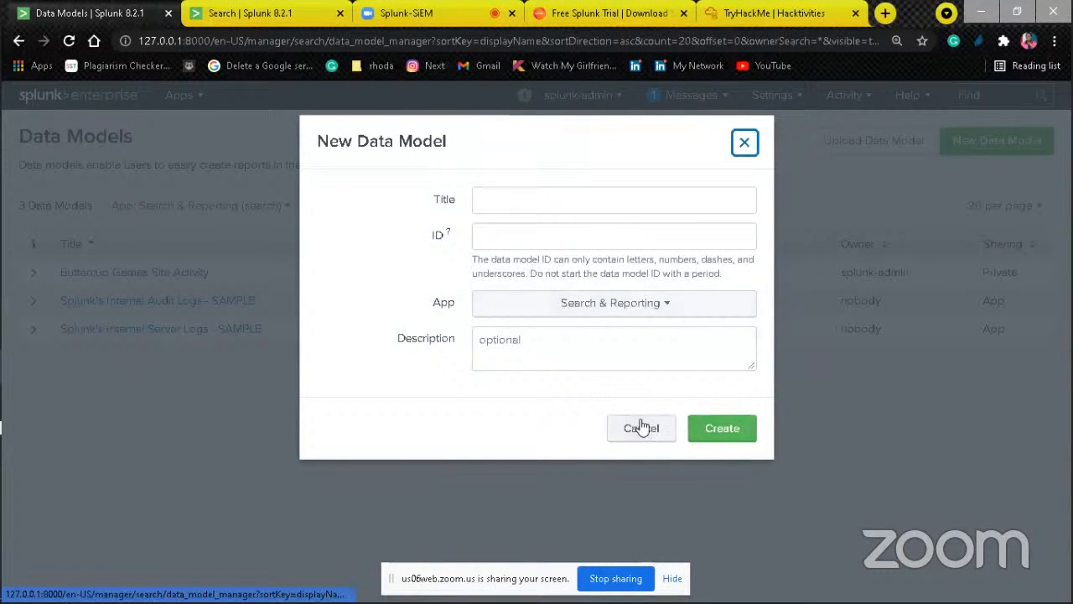
left_click(744, 143)
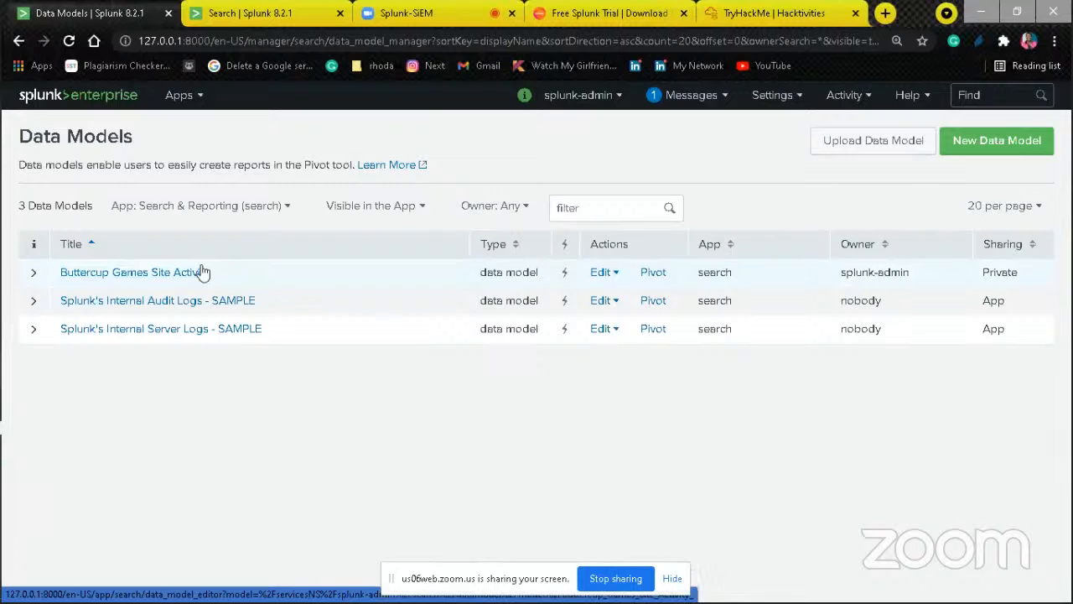
left_click(202, 271)
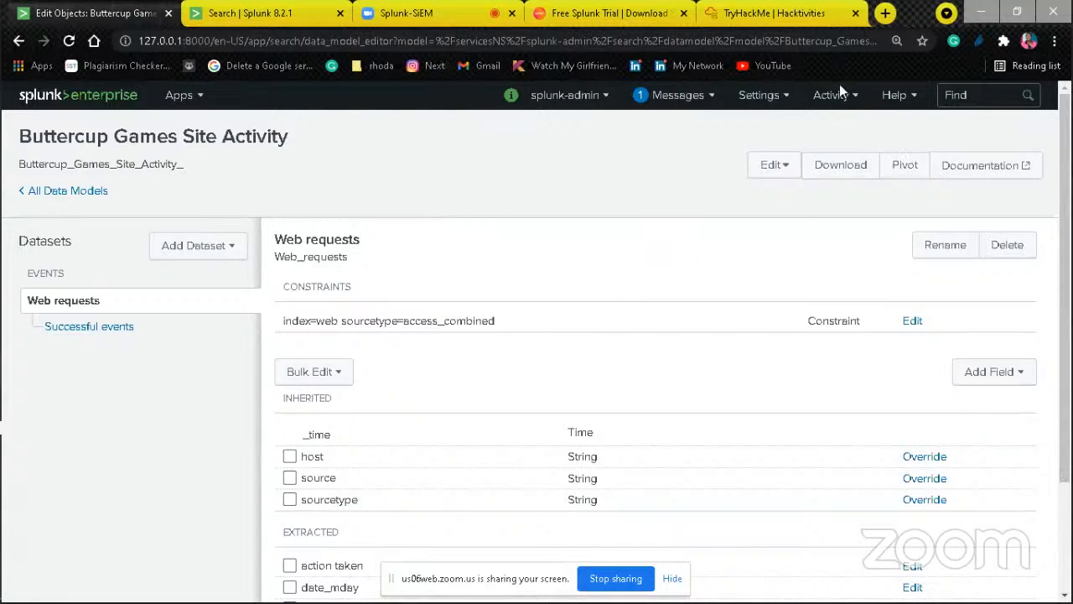
Step: Return to the Splunk home page, raise the system volume and switch to the Zoom meeting page
left_click(58, 100)
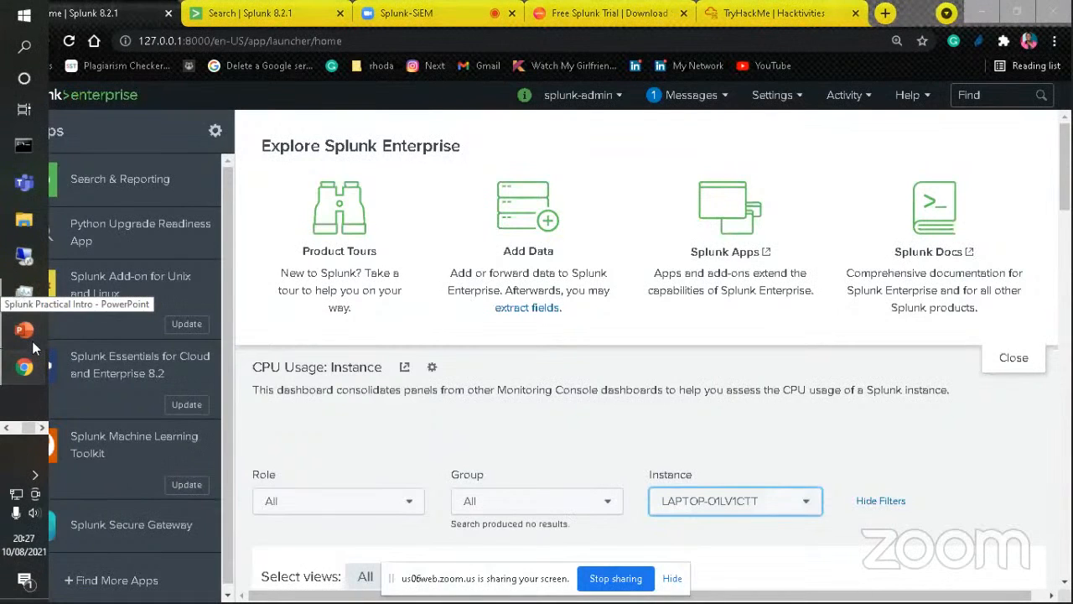
left_click(423, 353)
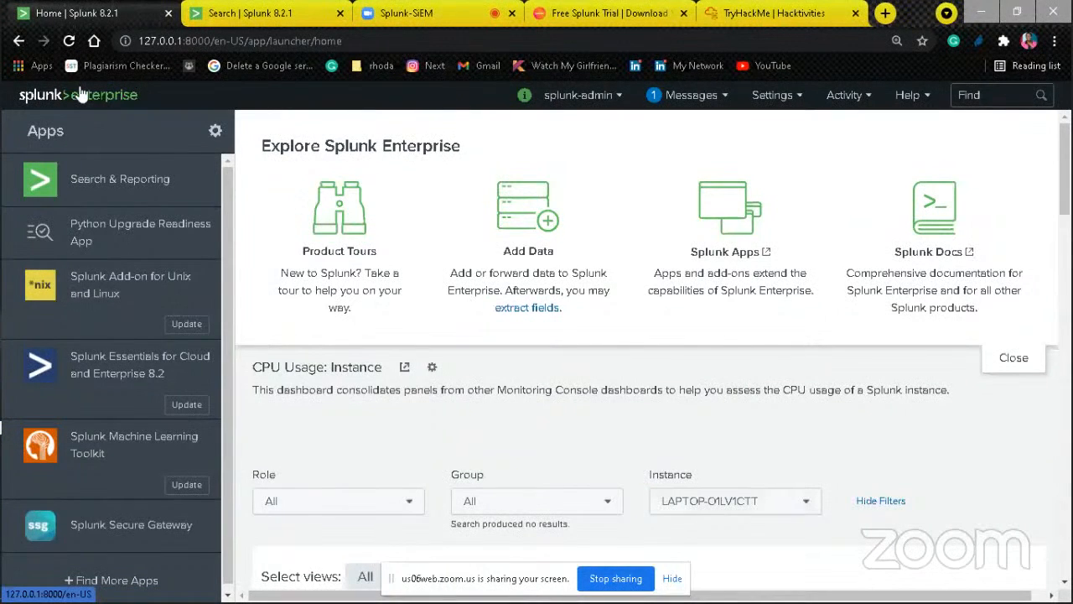
key("XF86AudioRaiseVolume")
key("XF86AudioRaiseVolume")
left_click(462, 9)
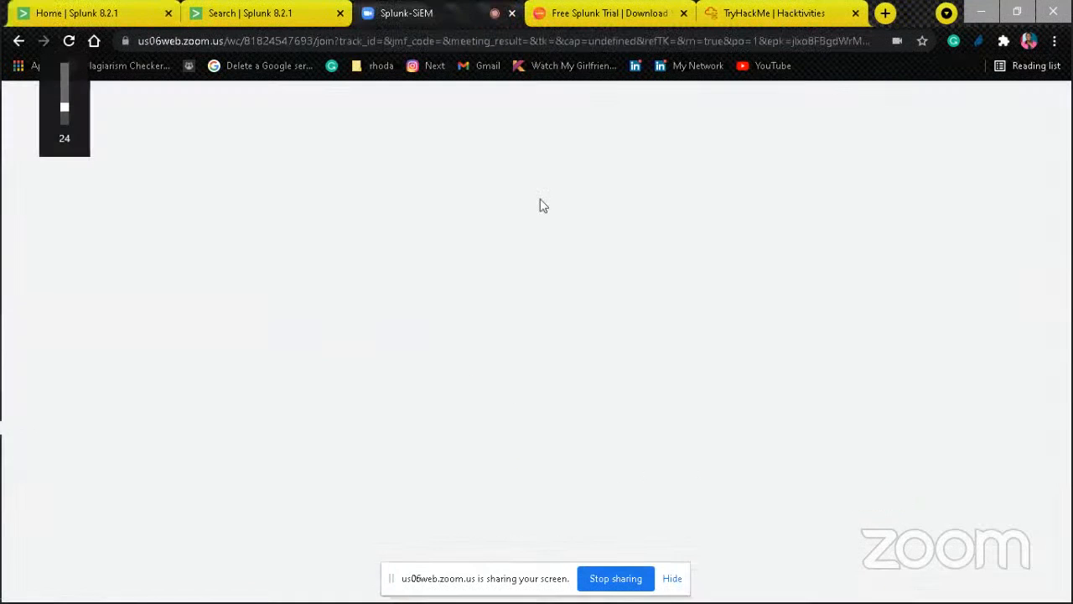